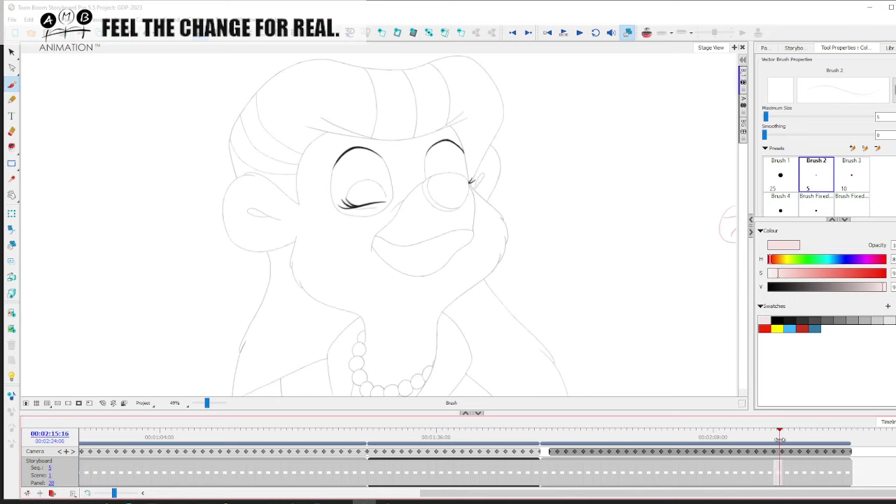
- Scrub through the animation drawings of sequences 4 and 5 up to blank panel 27 of sequence 5
left_click(375, 442)
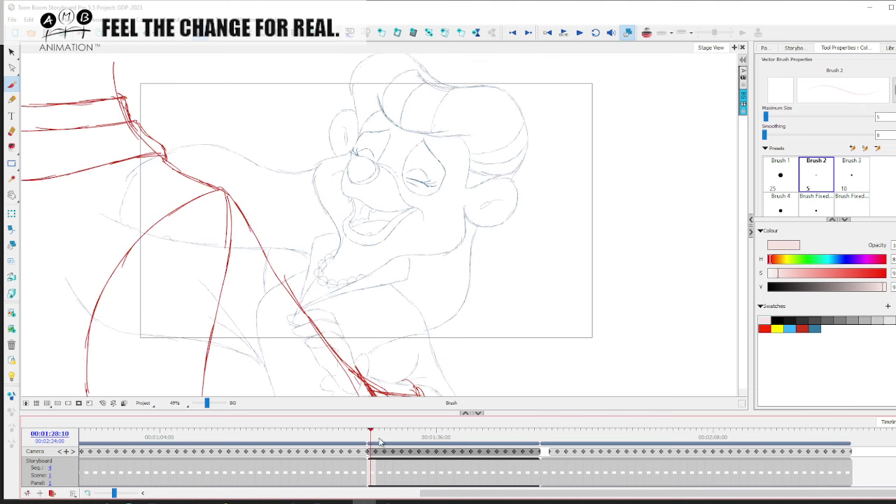
left_click_drag(207, 404, 211, 404)
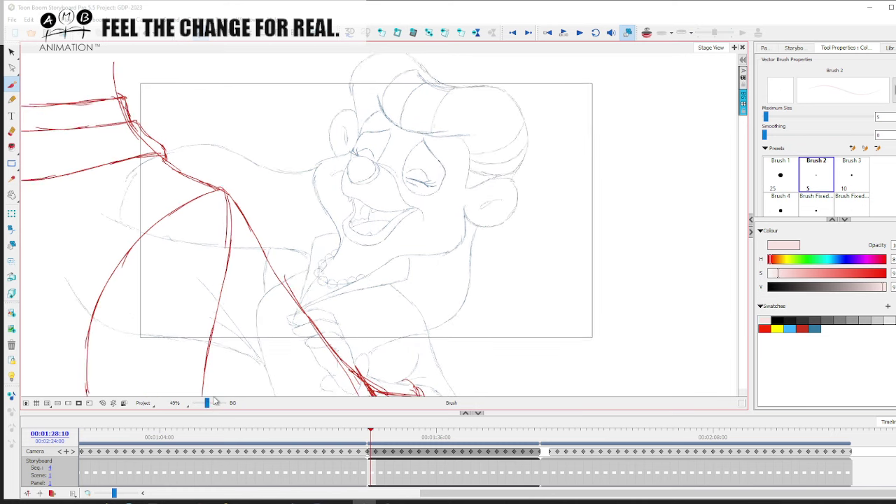
left_click_drag(375, 433, 404, 430)
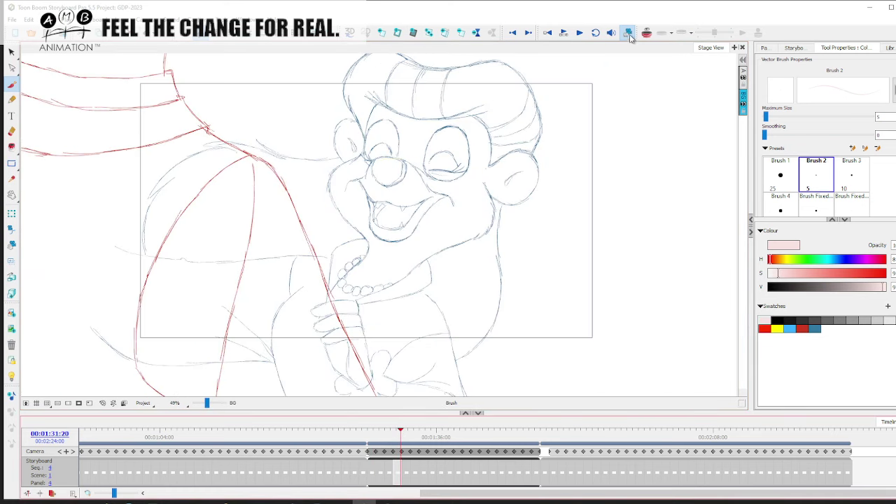
left_click_drag(378, 435, 534, 442)
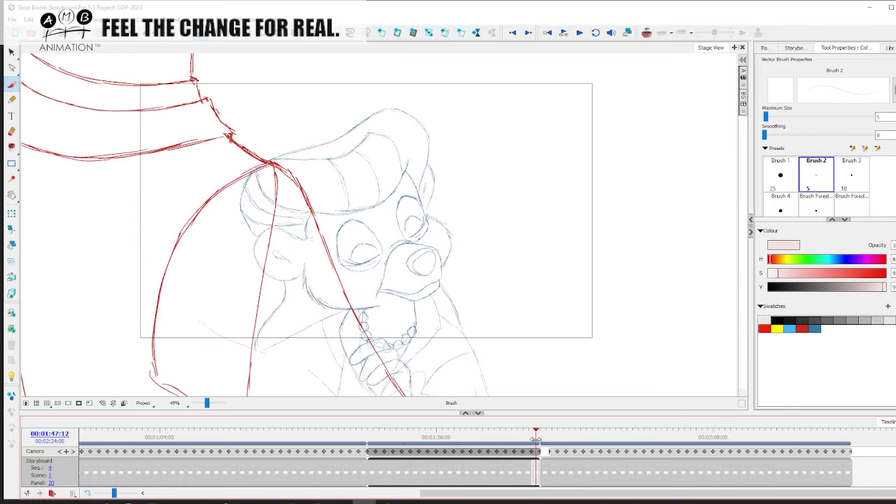
mouse_move(545, 438)
left_mouse_down()
mouse_move(677, 429)
mouse_move(840, 430)
mouse_move(546, 434)
mouse_move(832, 438)
mouse_move(546, 435)
mouse_move(846, 435)
mouse_move(724, 437)
mouse_move(754, 436)
mouse_move(743, 429)
left_mouse_up()
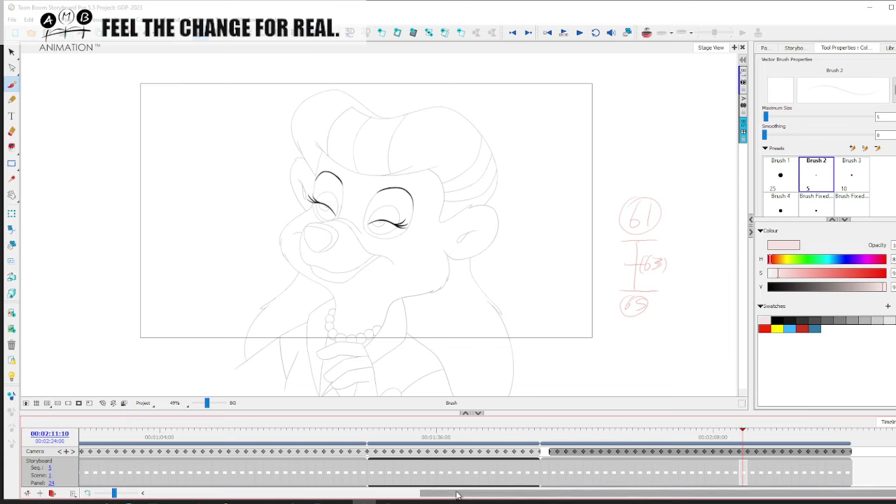
left_click_drag(435, 495, 444, 494)
left_click_drag(534, 432, 761, 425)
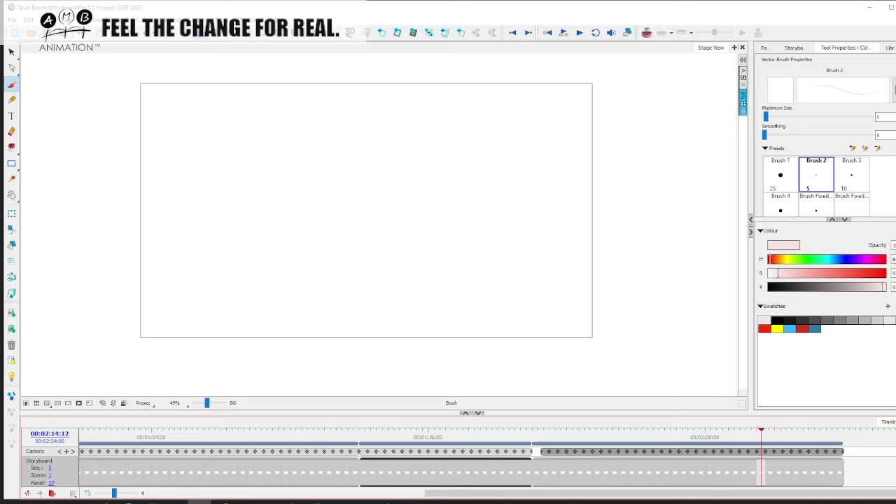
- Switch to the browser to view the AMB Animation home page, and return to the storyboard project
left_click_drag(895, 123, 359, 83)
left_click(551, 77)
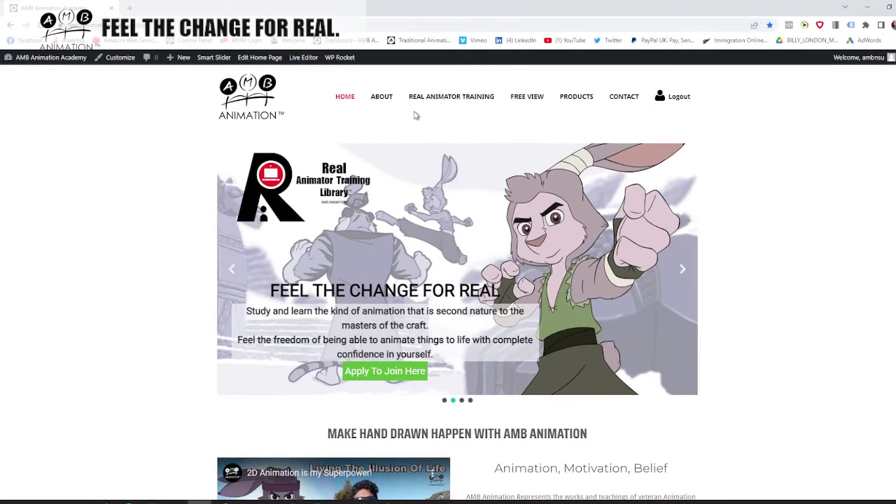
mouse_move(406, 101)
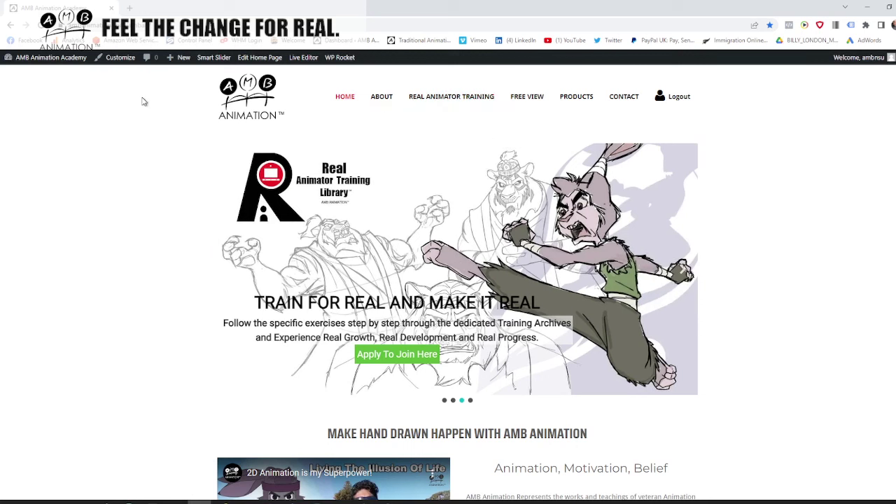
mouse_move(435, 103)
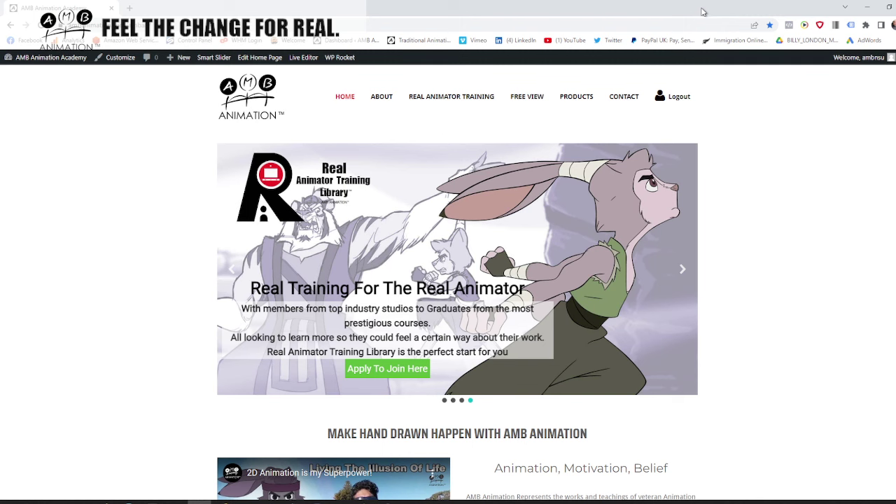
left_click_drag(704, 13, 895, 32)
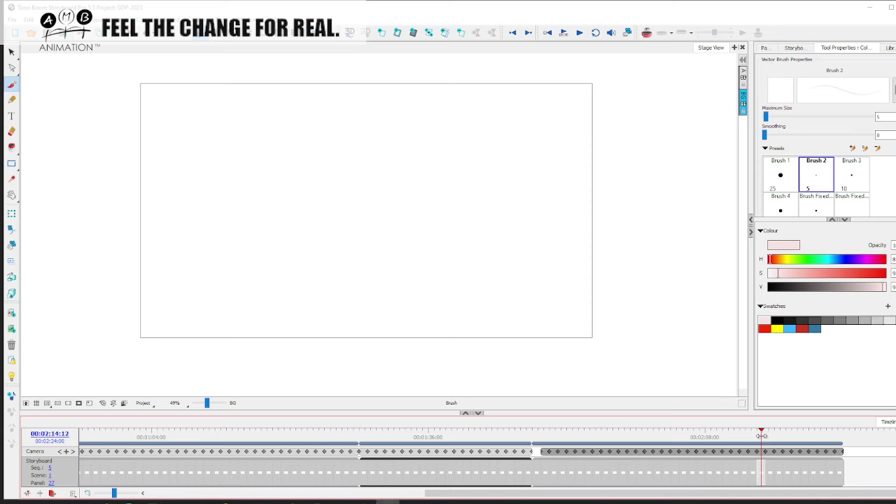
- Examine drawing 67 and the timing charts beside the character in panels 24 and 25 of sequence 5
left_click(751, 432)
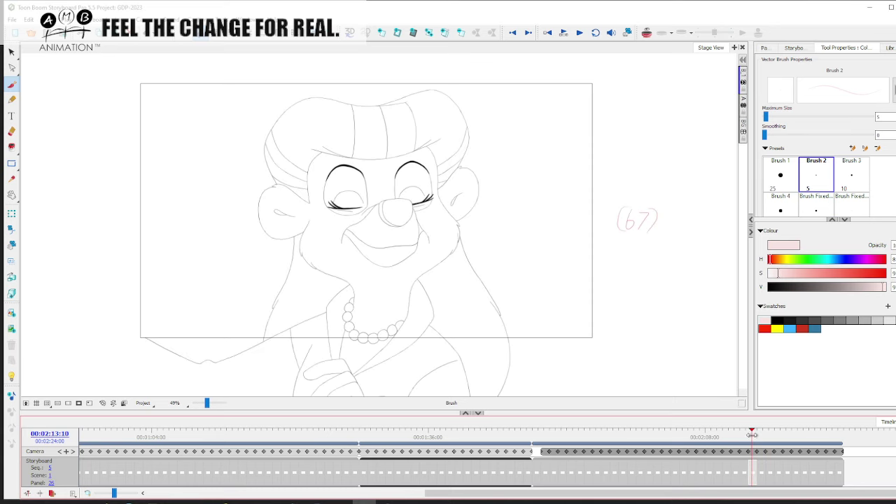
mouse_move(751, 438)
left_mouse_down()
mouse_move(719, 436)
mouse_move(736, 436)
left_mouse_up()
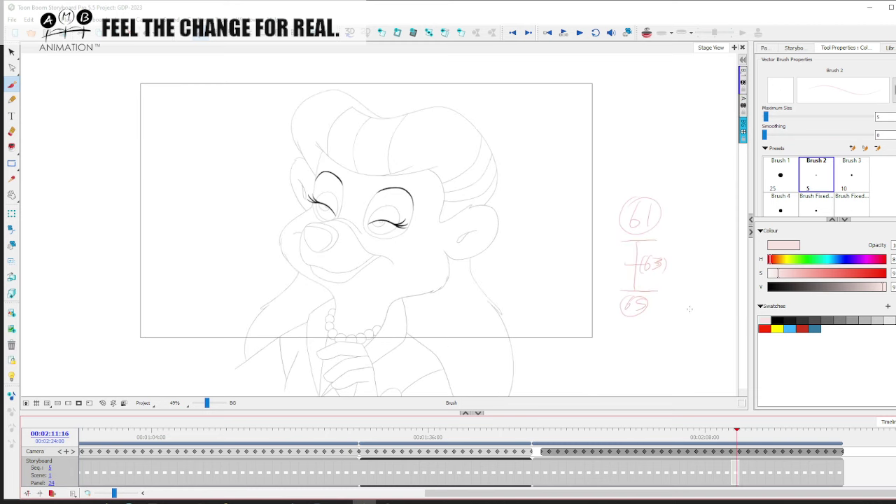
left_click(746, 430)
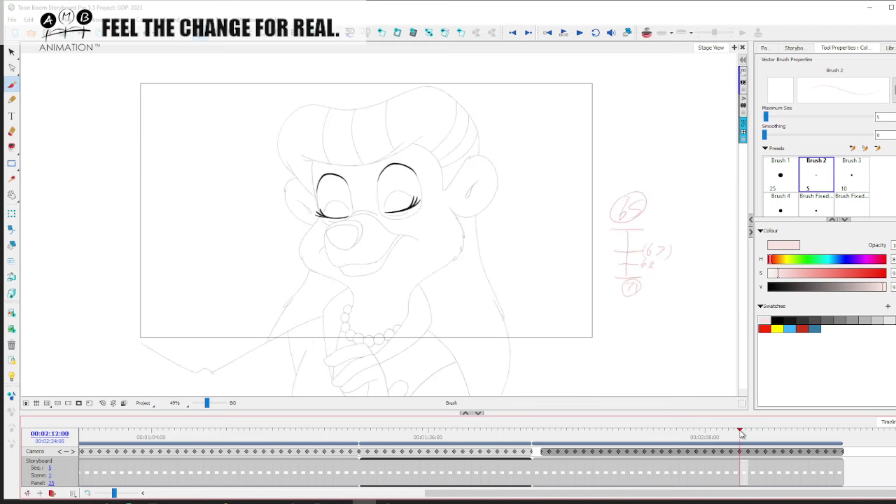
left_click_drag(745, 430, 745, 434)
mouse_move(745, 430)
left_mouse_down()
mouse_move(769, 430)
mouse_move(743, 432)
left_mouse_up()
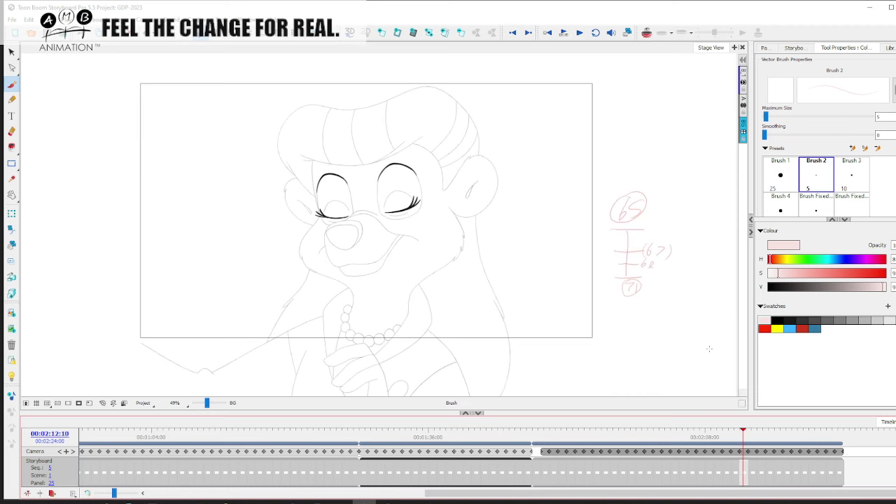
- Flip between panels 25 to 28 to compare the head poses on either side of blank panel 27
left_click(753, 472)
left_click(759, 473)
left_click(772, 476)
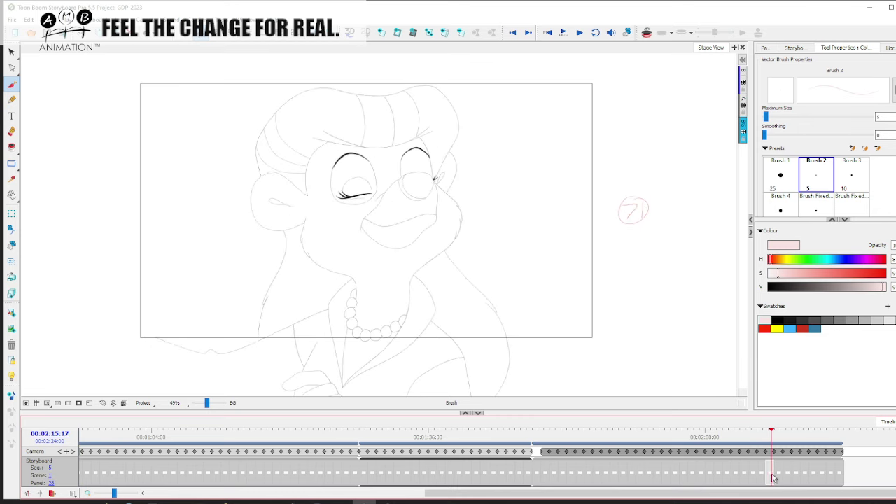
left_click(756, 479)
left_click(762, 477)
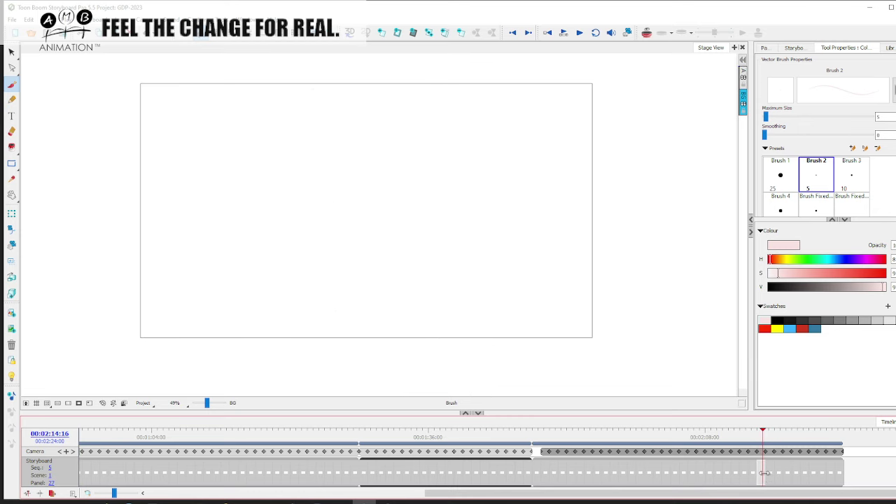
left_click(753, 475)
left_click(744, 466)
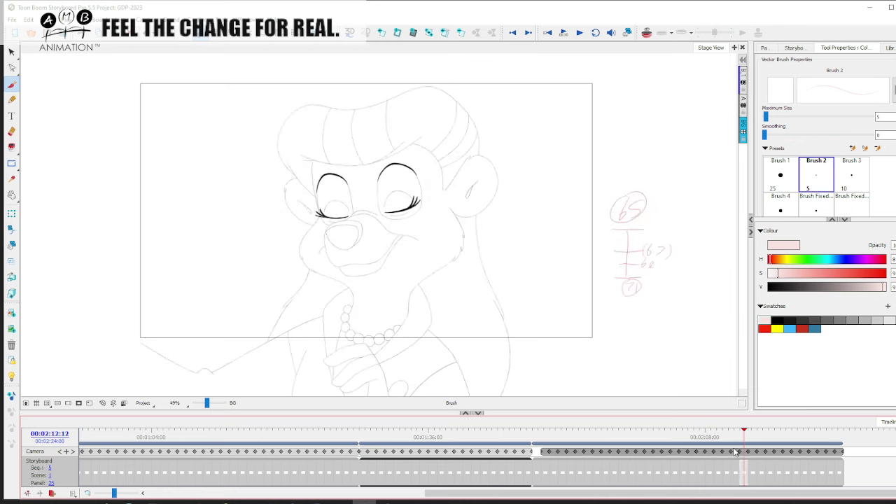
- Turn on onion skin on blank panel 27 so the neighbouring drawings serve as inbetween references
left_click_drag(207, 403, 209, 403)
key("space")
left_click_drag(619, 323, 294, 317)
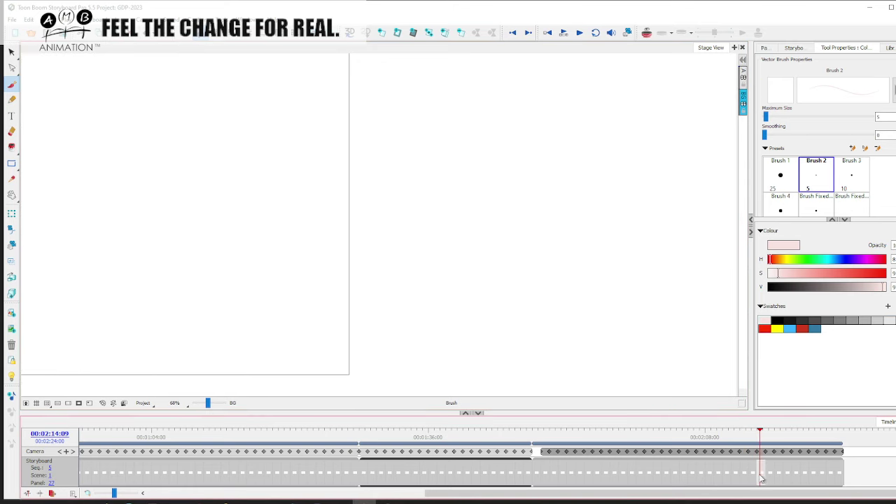
left_click(645, 32)
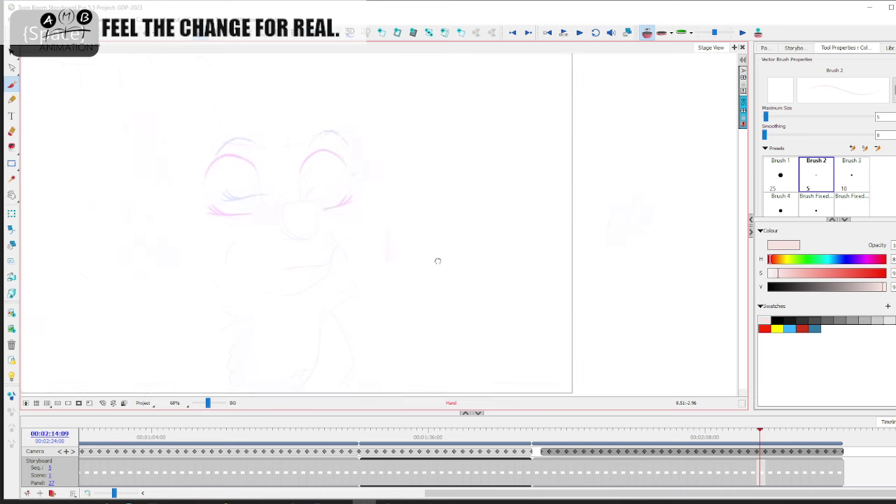
- Compare drawings 67 and 71 in panels 26 and 28 with onion skin on, returning to blank panel 27
left_click(771, 471)
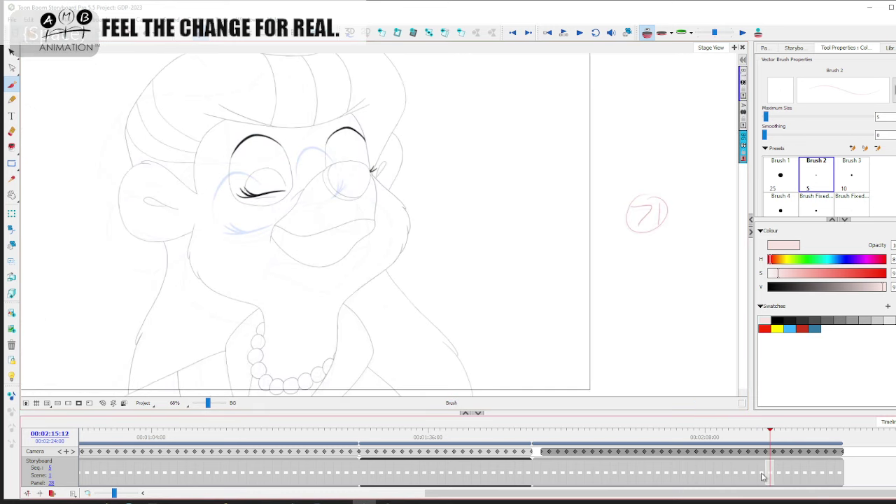
left_click(755, 474)
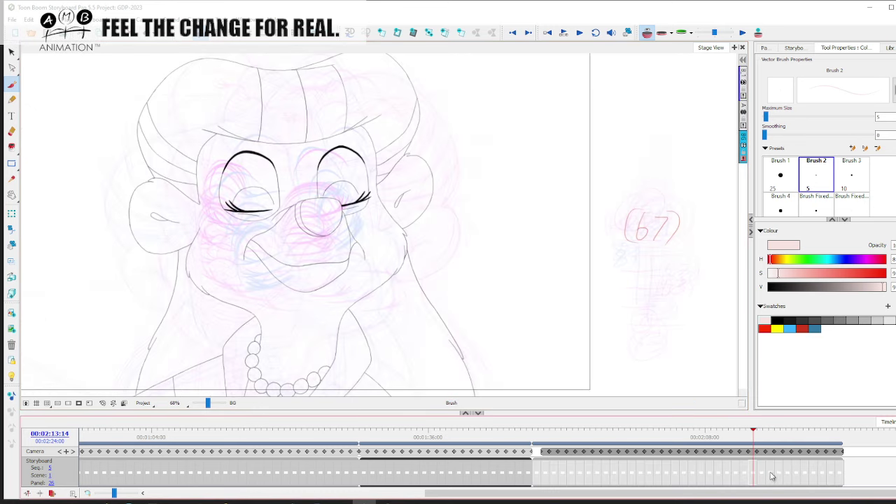
left_click(769, 475)
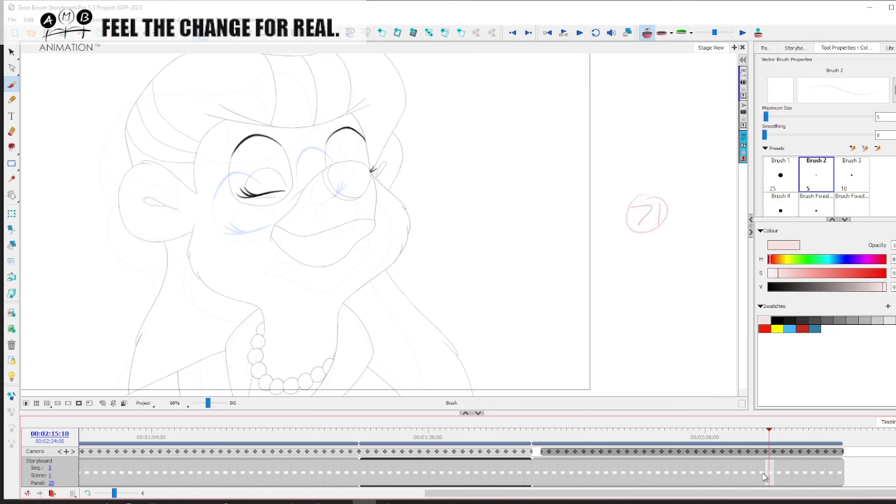
left_click(762, 476)
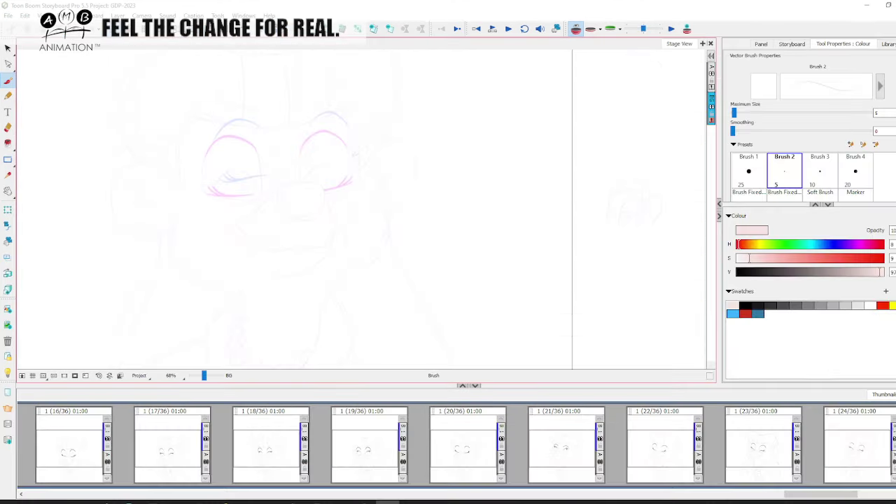
- Save the project and set the Brush 2 colour to the dark red swatch, with the character's eyes framed close up
key("ctrl+s")
left_click_drag(207, 376, 208, 376)
key("space")
mouse_move(245, 229)
left_mouse_down()
mouse_move(314, 278)
mouse_move(338, 280)
left_mouse_up()
left_click_drag(296, 257, 360, 280)
left_click_drag(203, 200, 262, 214)
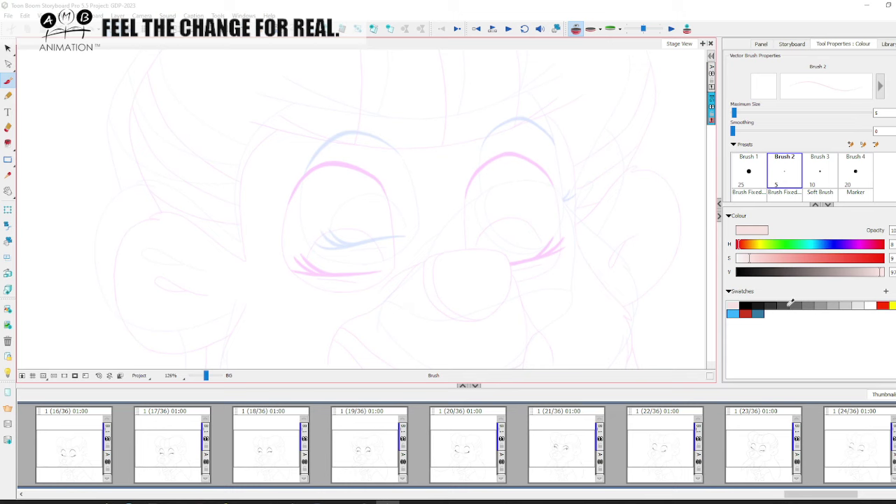
left_click(744, 313)
left_click_drag(434, 282, 278, 219)
mouse_move(243, 269)
left_mouse_down()
mouse_move(234, 274)
mouse_move(380, 236)
left_mouse_up()
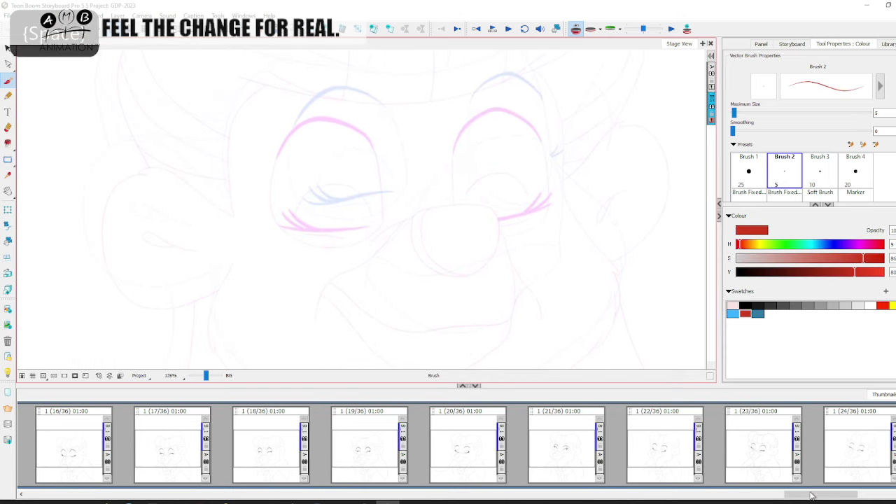
- Flip between panels 26 and 28 to study the change in the face, and select blank panel 27 for drawing
left_click_drag(813, 494, 842, 497)
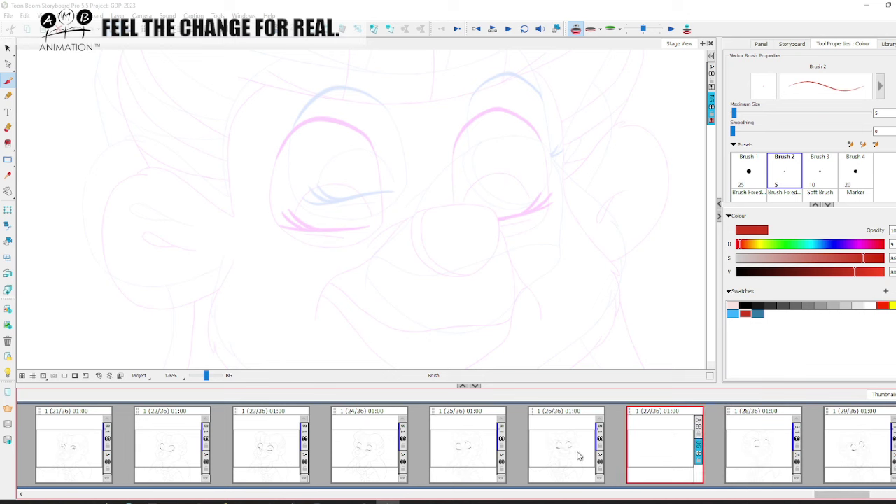
left_click(761, 451)
left_click(588, 447)
left_click(758, 456)
left_click(578, 448)
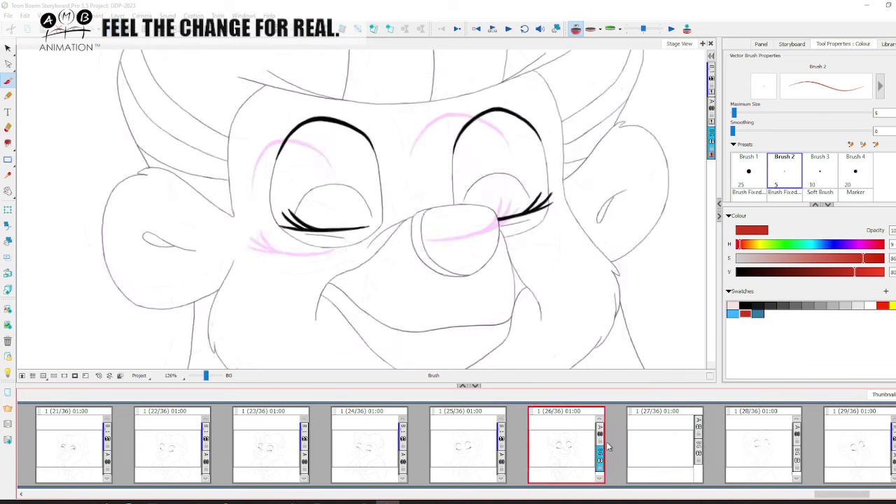
left_click(665, 451)
left_click_drag(469, 269, 394, 267)
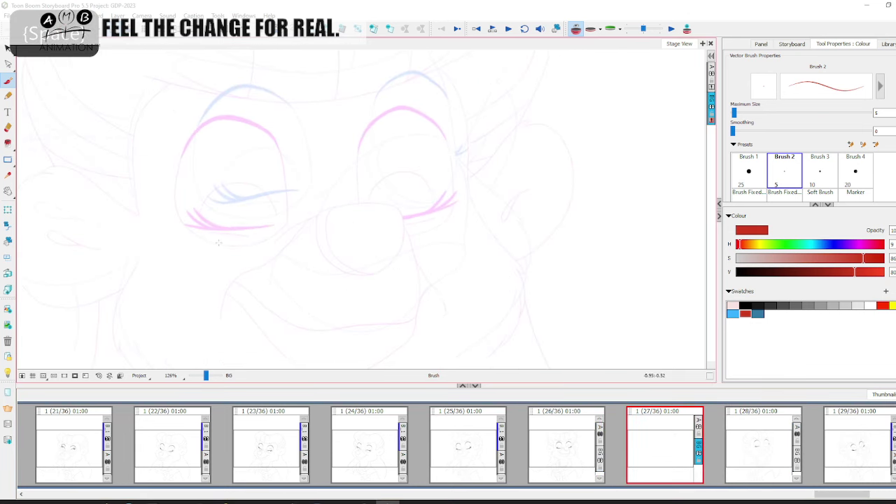
- Draw three red guide lines across both eyes: through the previous lash line, through the next one, and midway between them
left_click_drag(214, 228, 442, 210)
left_click_drag(200, 204, 381, 171)
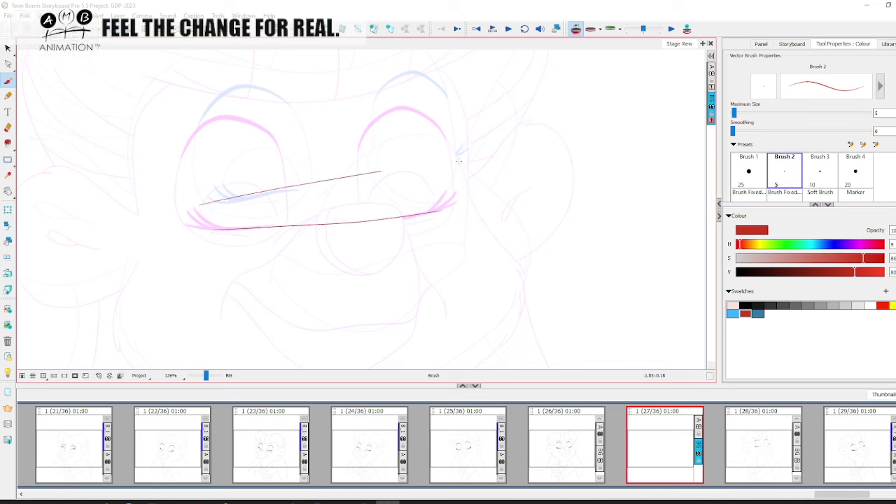
left_click_drag(199, 214, 508, 181)
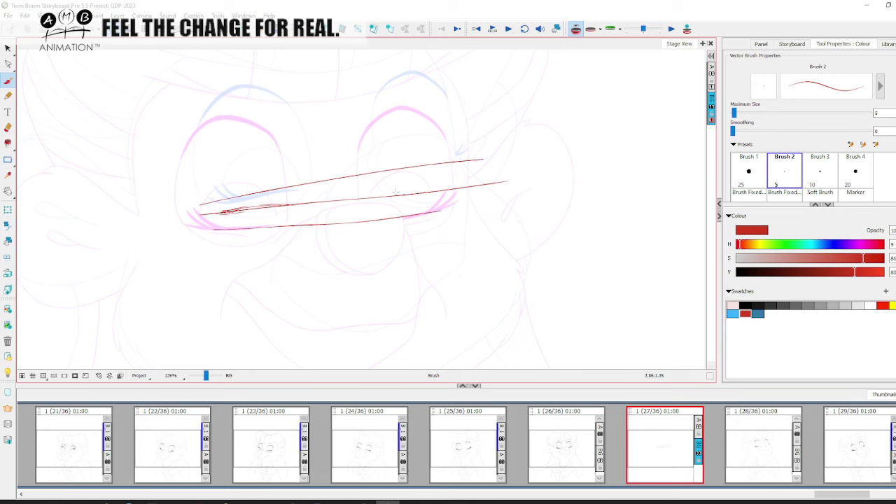
- Rough in the closed lids and lashes of both eyes in red along the middle guide line
left_click_drag(422, 189, 446, 169)
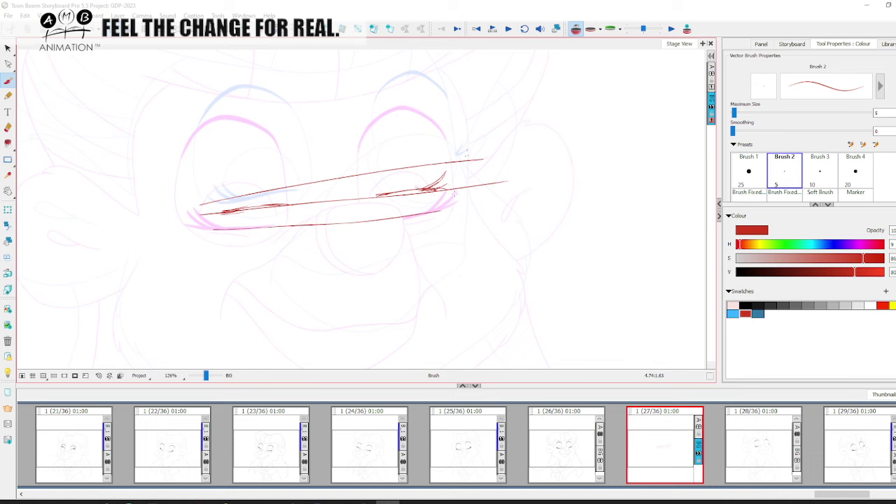
mouse_move(453, 187)
left_mouse_down()
mouse_move(406, 191)
mouse_move(448, 188)
mouse_move(465, 171)
left_mouse_up()
mouse_move(276, 204)
left_mouse_down()
mouse_move(227, 209)
mouse_move(223, 194)
mouse_move(203, 201)
left_mouse_up()
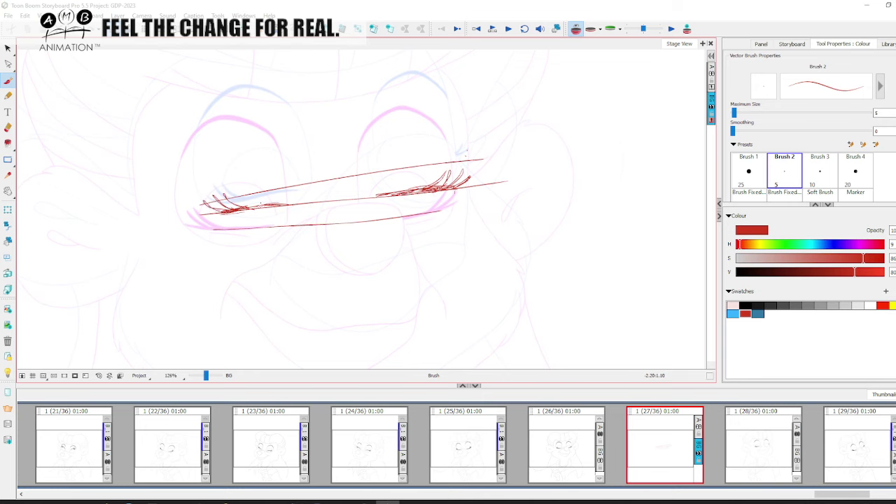
key(".")
key(".")
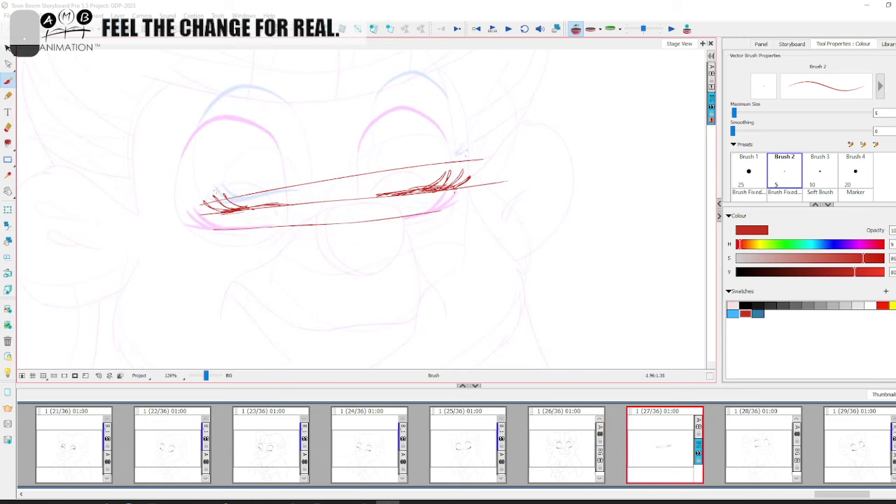
- Sketch the rounded eyeball arcs above the lashes of both eyes, flipping against the neighbouring panels to check the spacing
mouse_move(242, 168)
left_mouse_down()
mouse_move(271, 167)
mouse_move(283, 193)
left_mouse_up()
key("Left")
key("Right")
left_click_drag(415, 144, 442, 173)
left_click_drag(390, 155, 416, 143)
key("Left")
key("Right")
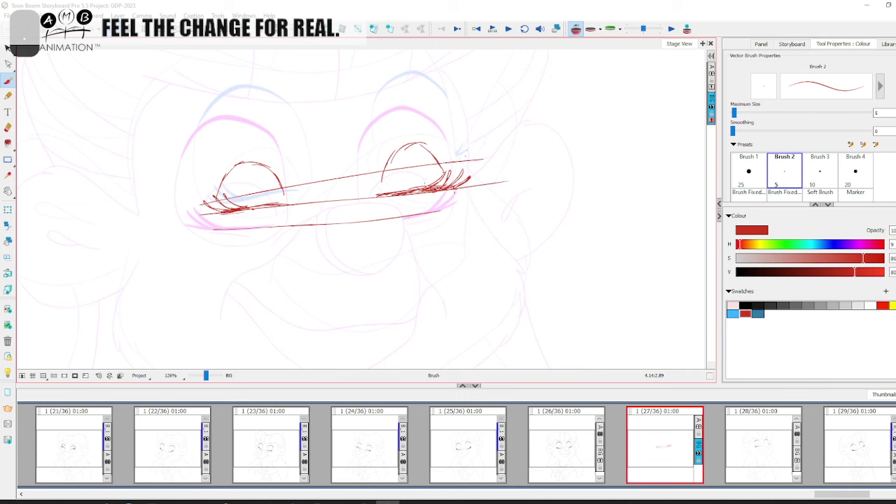
- Trace the previous and next nose outlines from the onion skin in red as guides for the inbetween
left_click_drag(424, 198, 417, 215)
mouse_move(424, 145)
left_mouse_down()
mouse_move(433, 152)
mouse_move(428, 198)
left_mouse_up()
left_click_drag(355, 163, 381, 205)
mouse_move(313, 217)
left_mouse_down()
mouse_move(355, 211)
mouse_move(382, 267)
mouse_move(334, 280)
left_mouse_up()
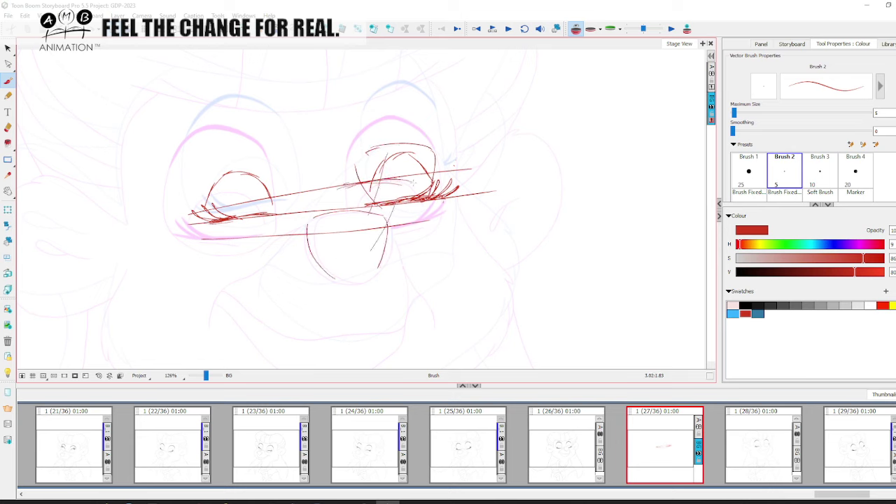
key(".")
- Sketch the rounded, boxy nose midway between the two traced noses, flipping against the neighbouring panel to check it
left_click_drag(407, 178, 338, 188)
left_click_drag(381, 179, 354, 183)
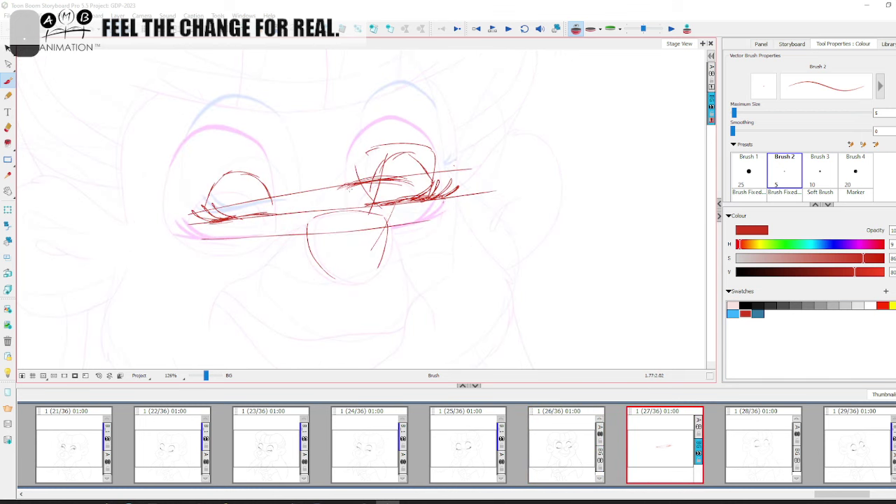
mouse_move(341, 225)
left_mouse_down()
mouse_move(386, 243)
mouse_move(351, 240)
left_mouse_up()
left_click_drag(339, 205, 363, 184)
mouse_move(365, 184)
left_mouse_down()
mouse_move(399, 179)
mouse_move(412, 224)
mouse_move(382, 246)
left_mouse_up()
left_click_drag(417, 188, 410, 234)
mouse_move(420, 184)
left_mouse_down()
mouse_move(374, 179)
mouse_move(345, 225)
left_mouse_up()
key("Left")
key("Right")
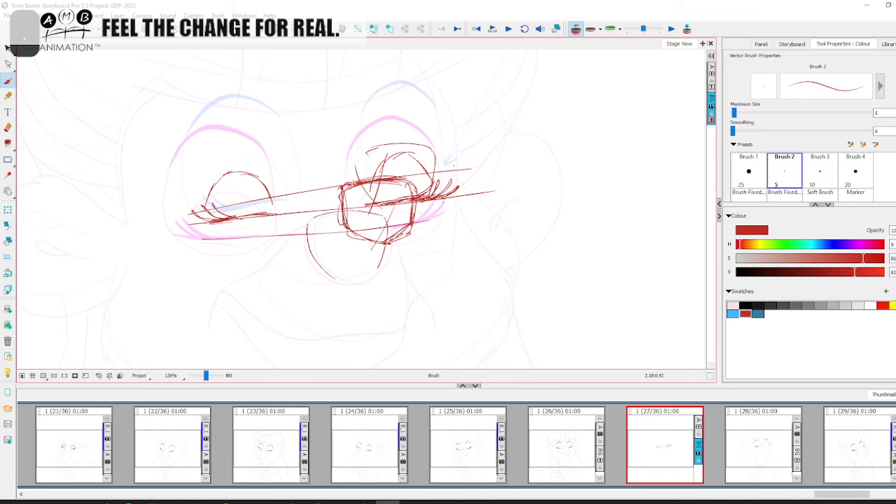
mouse_move(351, 183)
left_mouse_down()
mouse_move(365, 234)
mouse_move(359, 179)
left_mouse_up()
key("Left")
key("Right")
- Compare panels 26 and 28, and sketch the curved muzzle bridge behind the nose and the short line below its right side
key("space")
left_click_drag(351, 260, 354, 234)
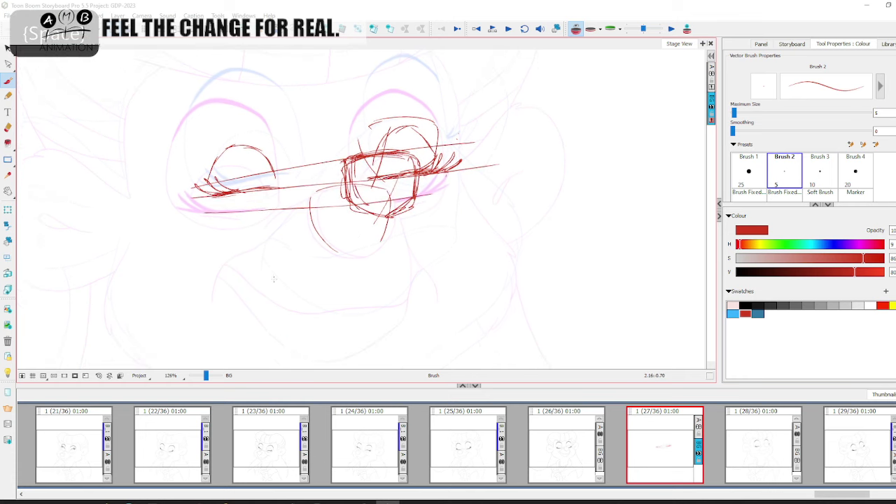
left_click(594, 454)
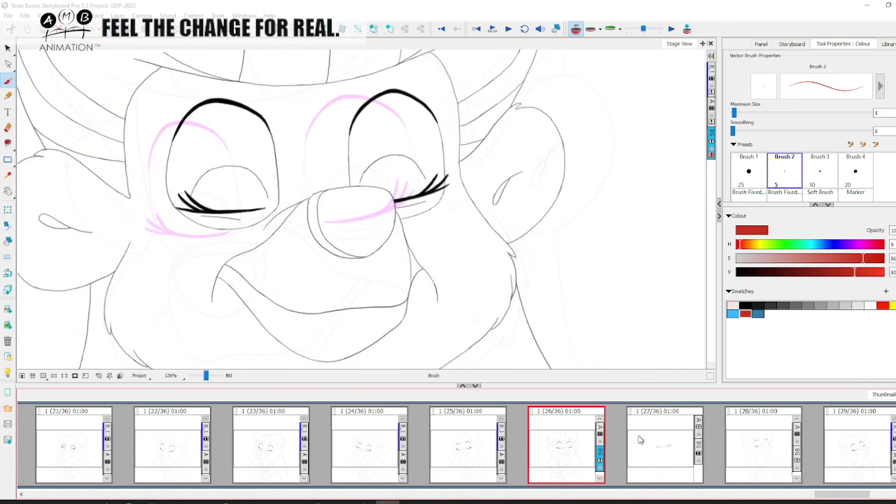
left_click(758, 455)
left_click(572, 453)
left_click(657, 449)
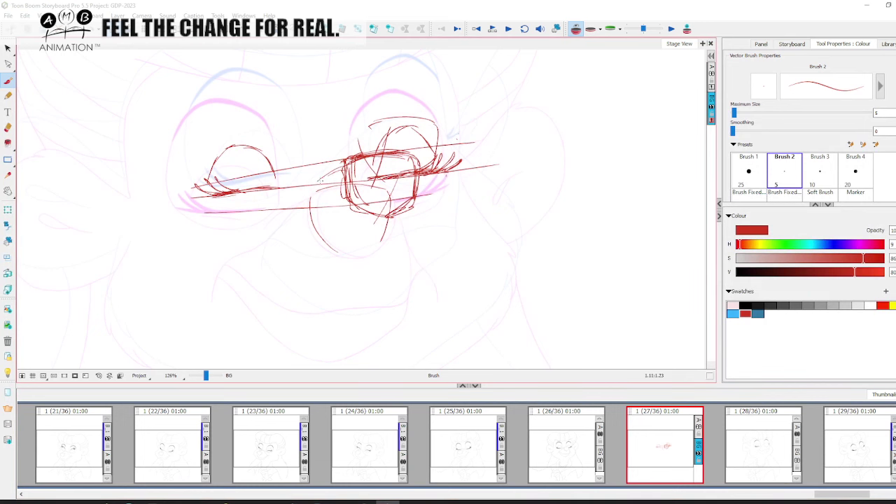
left_click_drag(287, 228, 328, 183)
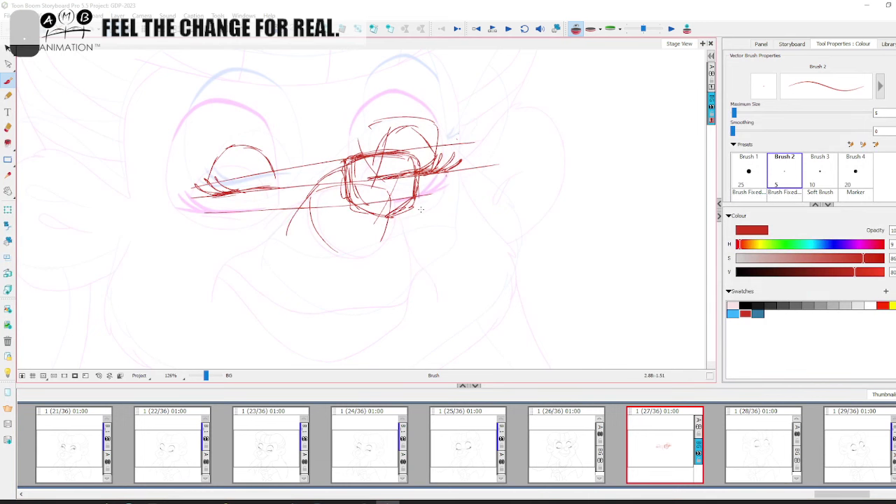
left_click_drag(420, 223, 420, 233)
- Extend the muzzle line from the bridge down to the left mouth corner, using panels 26 and 28 as reference
key("Left")
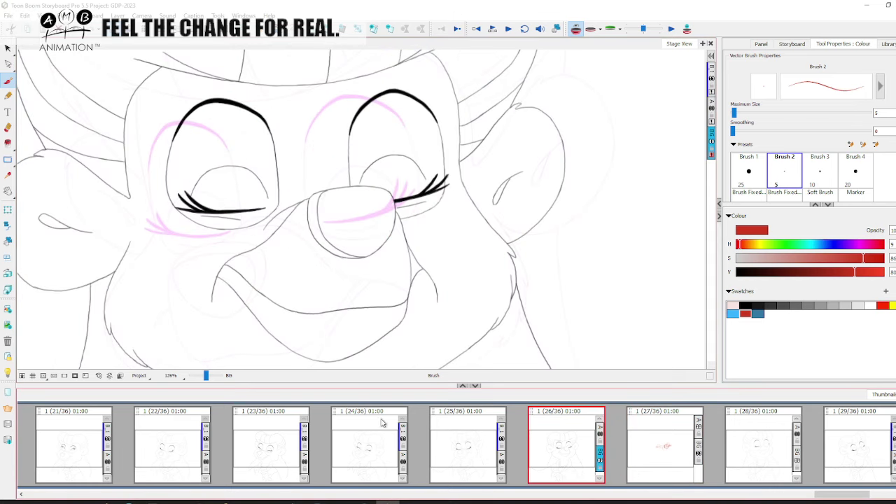
key("Right")
key("Right")
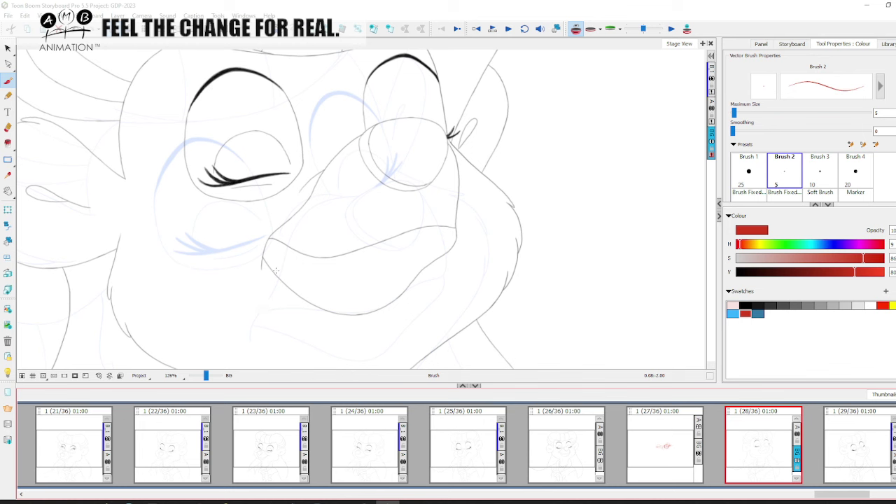
left_click(632, 443)
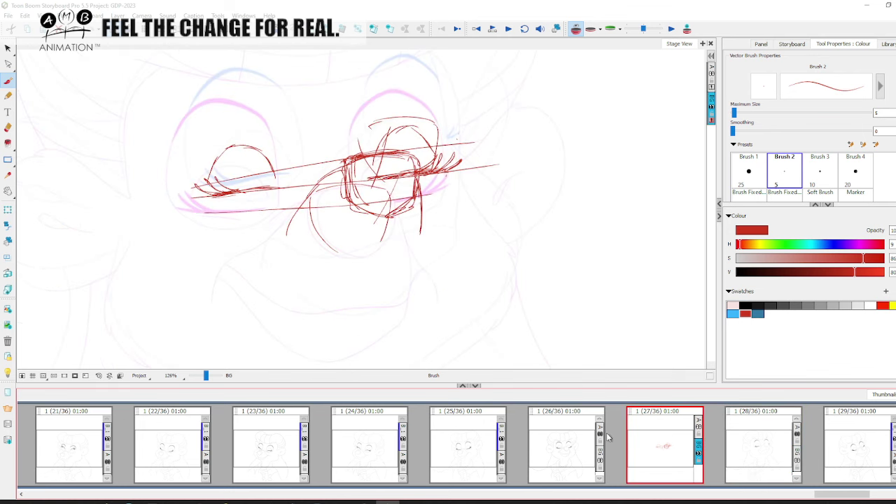
left_click_drag(240, 266, 301, 204)
key("comma")
key("period")
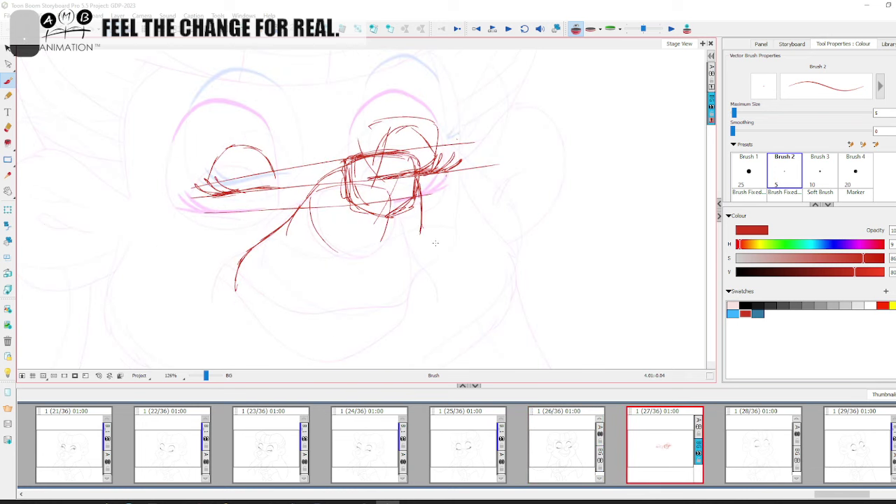
- Complete the muzzle's right side down to the right mouth corner, flipping through panels 26 to 28 for placement
key("comma")
key("period")
left_click(750, 445)
left_click(639, 446)
key("comma")
left_click(638, 450)
key("Left")
key("Right")
- Trace short lower-lip arcs from the previous and next drawings and mark the midway lip arc between them
key("space")
left_click_drag(357, 337, 363, 313)
left_click_drag(307, 324, 374, 322)
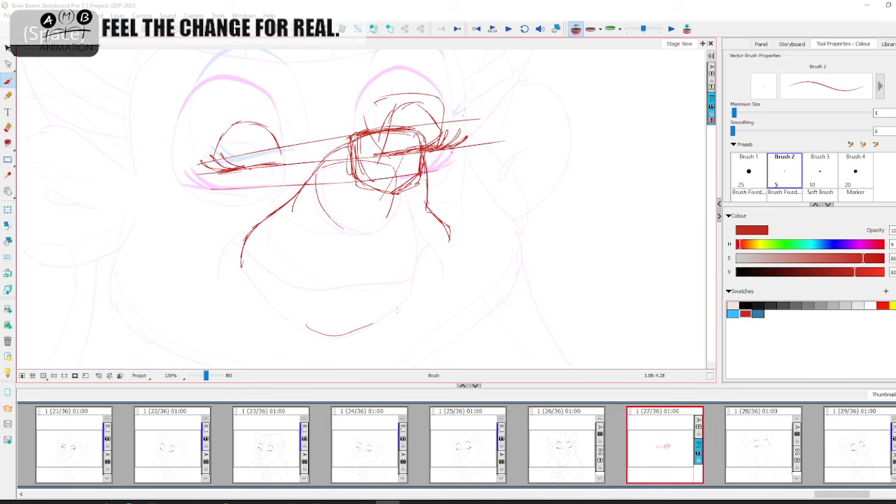
left_click_drag(341, 289, 374, 314)
key("comma")
key("period")
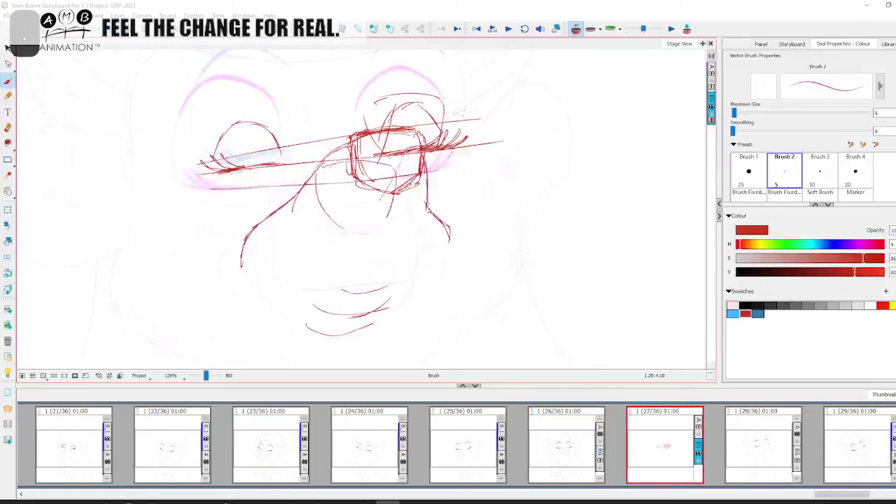
- Sketch the lower mouth outline from both mouth corners to the midway lip arc, and check it against panels 26 and 28
mouse_move(252, 242)
left_mouse_down()
mouse_move(336, 314)
mouse_move(406, 290)
left_mouse_up()
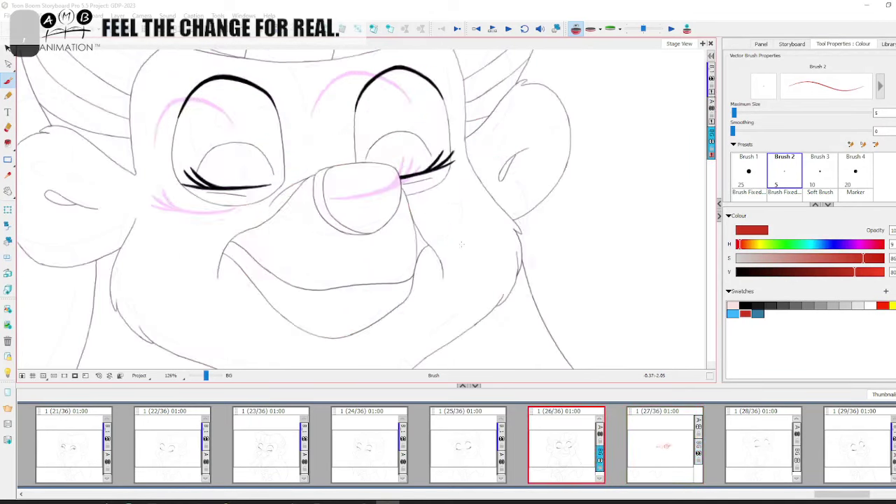
mouse_move(441, 223)
left_mouse_down()
mouse_move(414, 279)
mouse_move(382, 312)
left_mouse_up()
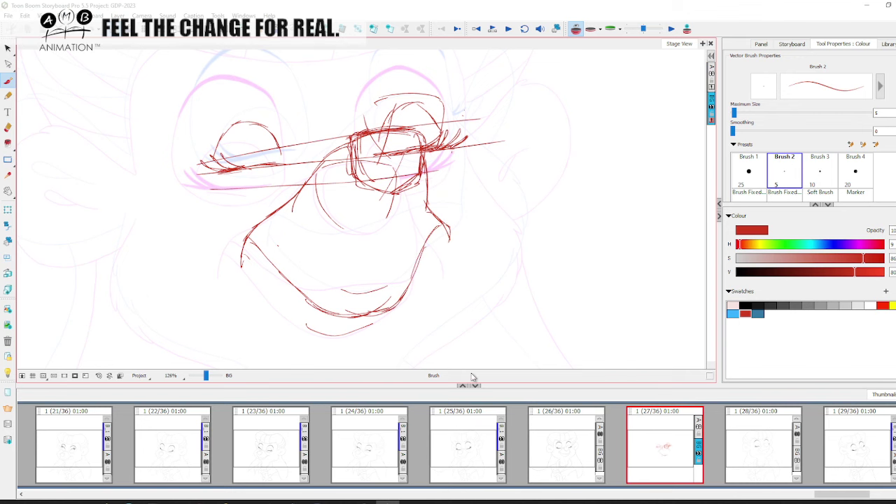
key("comma")
key("period")
key("period")
key("comma")
key("comma")
key("period")
key("period")
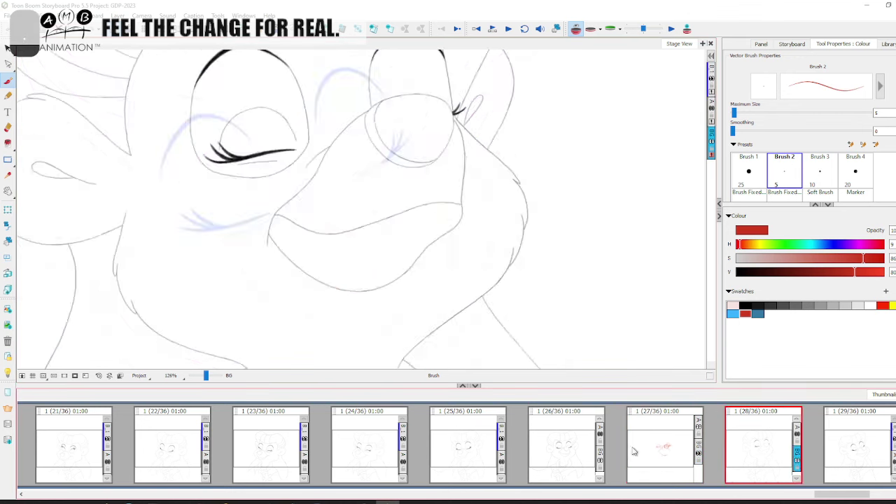
left_click(633, 451)
- Trace short mouth-line guides from the neighbouring drawings and sketch the upper mouth line midway between the two corners
left_click_drag(332, 289, 390, 286)
mouse_move(346, 266)
left_mouse_down()
mouse_move(408, 254)
mouse_move(364, 256)
left_mouse_up()
key("comma")
key("Right")
left_click_drag(304, 248, 311, 252)
left_click_drag(277, 238, 346, 266)
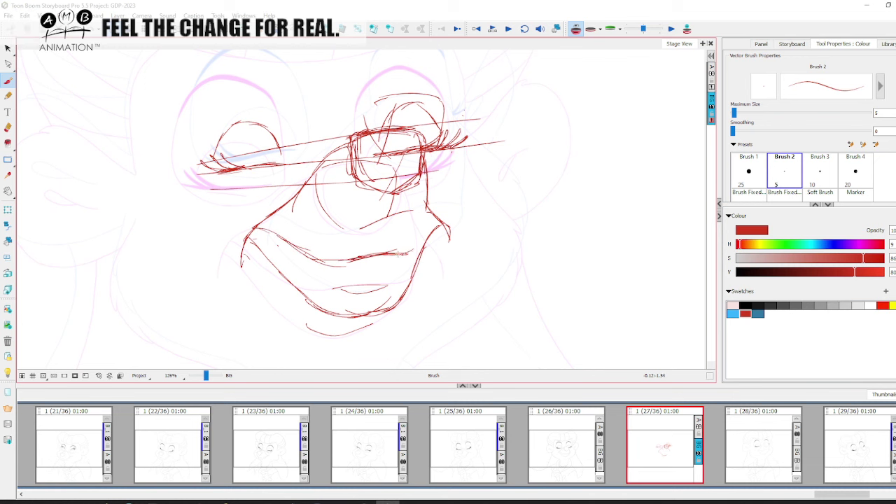
key("Left")
key("Right")
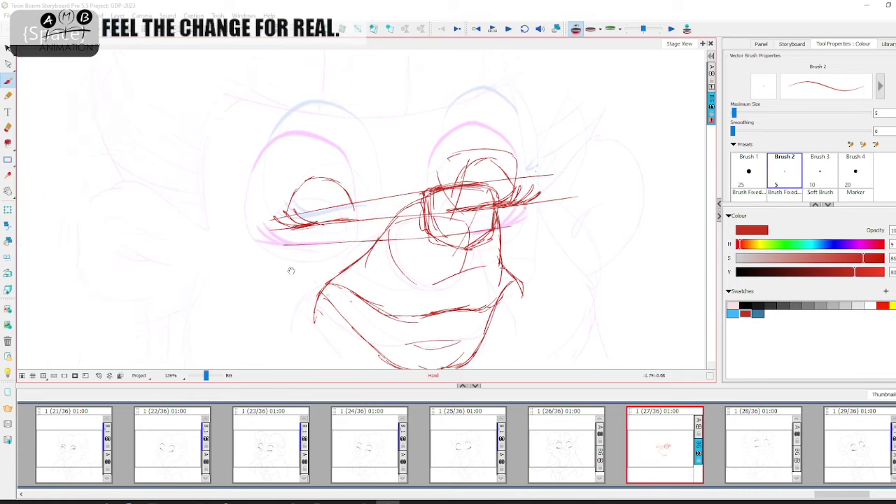
- Sketch the left cheek and jaw outline curving down toward the chin, midway between the onion-skin lines
key("Left")
key("Right")
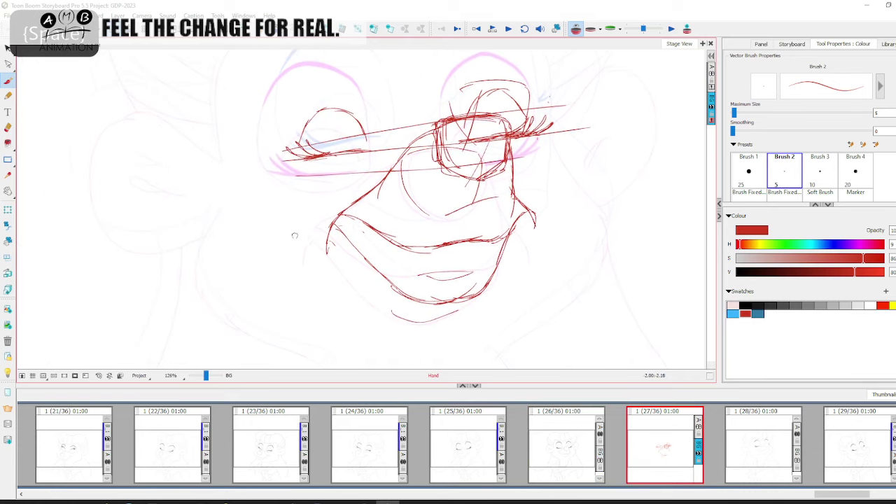
mouse_move(211, 221)
left_mouse_down()
mouse_move(200, 271)
mouse_move(200, 245)
mouse_move(207, 292)
left_mouse_up()
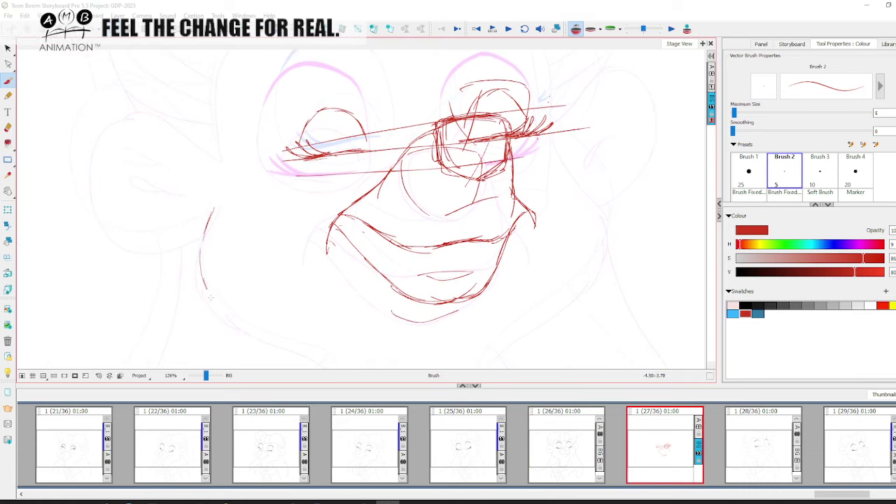
left_click_drag(264, 323, 219, 277)
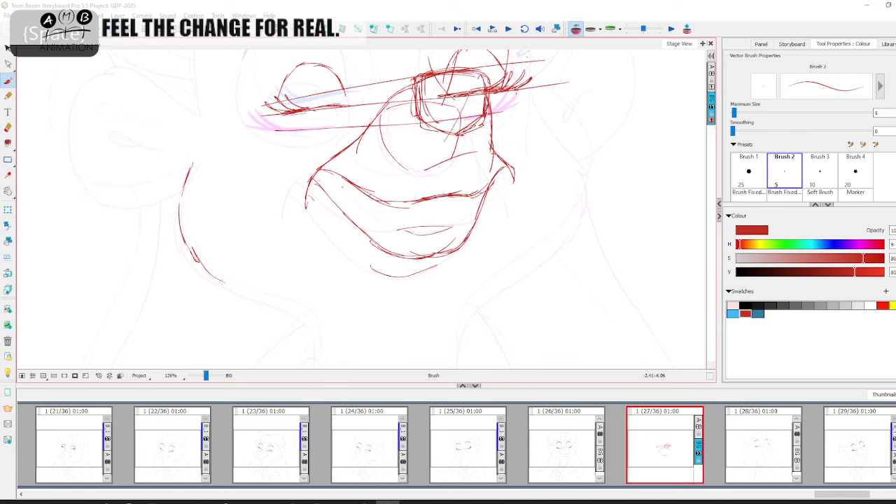
- Sketch the right cheek outline from beside the eye lashes around and down toward the chin
mouse_move(567, 146)
left_mouse_down()
mouse_move(518, 148)
mouse_move(427, 177)
left_mouse_up()
mouse_move(389, 119)
left_mouse_down()
mouse_move(439, 172)
mouse_move(445, 205)
left_mouse_up()
mouse_move(443, 217)
left_mouse_down()
mouse_move(450, 112)
mouse_move(434, 190)
mouse_move(333, 271)
mouse_move(324, 292)
left_mouse_up()
left_click_drag(441, 152, 425, 203)
mouse_move(261, 249)
left_mouse_down()
mouse_move(467, 392)
mouse_move(478, 425)
left_mouse_up()
- Sketch the left ear's outer contour and inner fold between the onion-skin ears, flipping to check the placement
mouse_move(263, 271)
left_mouse_down()
mouse_move(306, 222)
mouse_move(305, 238)
left_mouse_up()
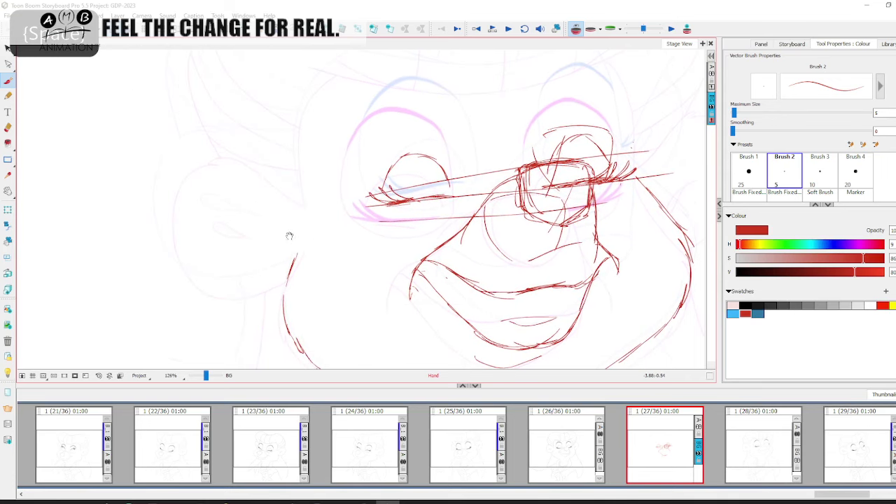
mouse_move(193, 152)
left_mouse_down()
mouse_move(171, 194)
mouse_move(166, 179)
mouse_move(187, 277)
mouse_move(167, 249)
mouse_move(186, 258)
mouse_move(198, 281)
mouse_move(235, 291)
mouse_move(280, 275)
left_mouse_up()
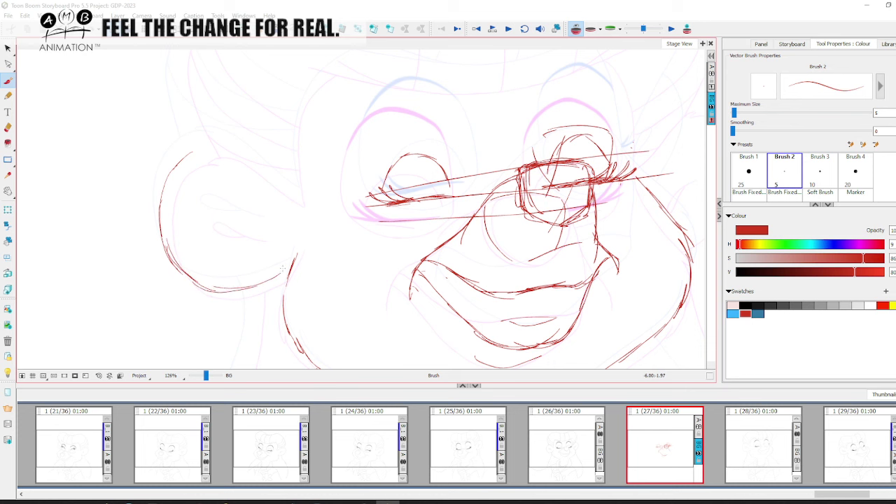
scroll(210, 213, "up", 2)
left_click_drag(214, 170, 293, 222)
left_click_drag(256, 183, 299, 227)
key("space")
mouse_move(282, 256)
left_mouse_down()
mouse_move(214, 226)
mouse_move(265, 252)
left_mouse_up()
key("Left")
key("Right")
- Sketch the hair's outer left edge above the ear and the left forehead contour beside the eye
key("space")
left_click_drag(325, 192, 301, 300)
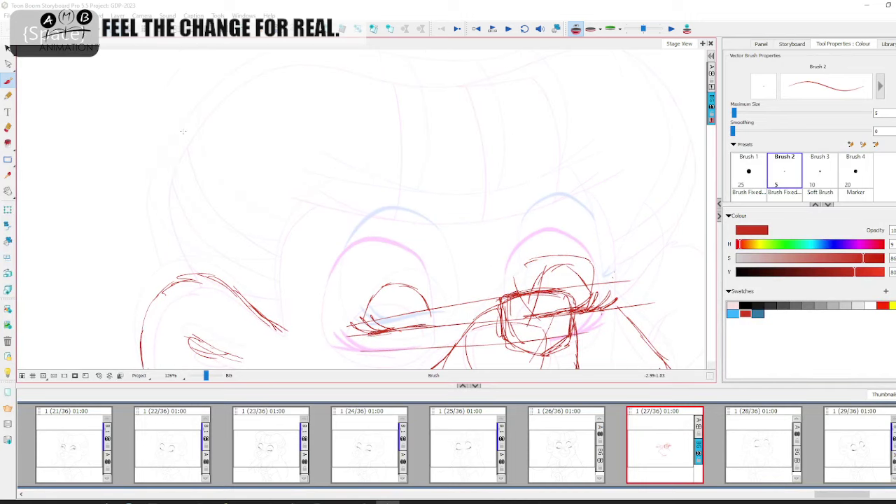
left_click_drag(175, 147, 160, 189)
left_click_drag(160, 215, 173, 265)
key("space")
left_click_drag(292, 223, 278, 216)
mouse_move(262, 241)
left_mouse_down()
mouse_move(262, 320)
mouse_move(233, 336)
left_mouse_up()
- Sketch the curved lower hairline across the forehead and the short crossing strands at both of its ends
key("space")
left_click_drag(230, 203, 358, 228)
mouse_move(269, 210)
left_mouse_down()
mouse_move(376, 227)
mouse_move(272, 228)
mouse_move(420, 217)
mouse_move(497, 186)
left_mouse_up()
key("space")
left_click_drag(199, 195, 210, 198)
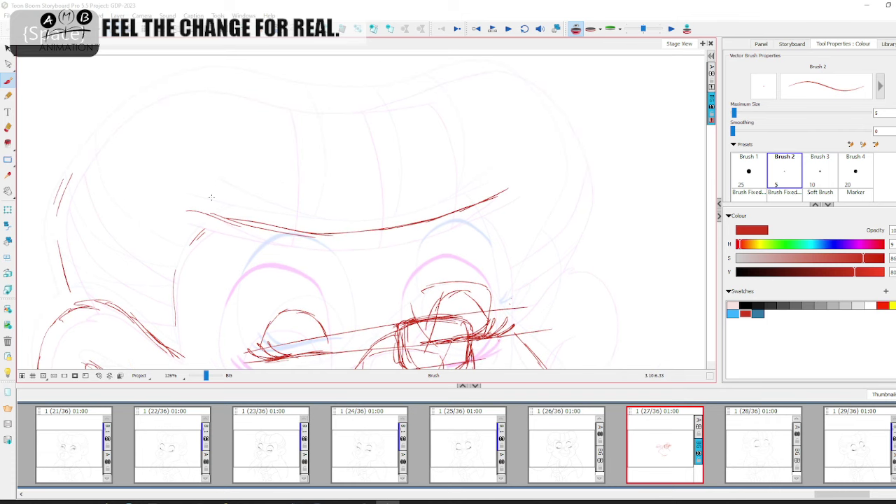
left_click_drag(273, 225, 297, 231)
key("space")
mouse_move(398, 236)
left_mouse_down()
mouse_move(365, 248)
mouse_move(457, 197)
left_mouse_up()
key("space")
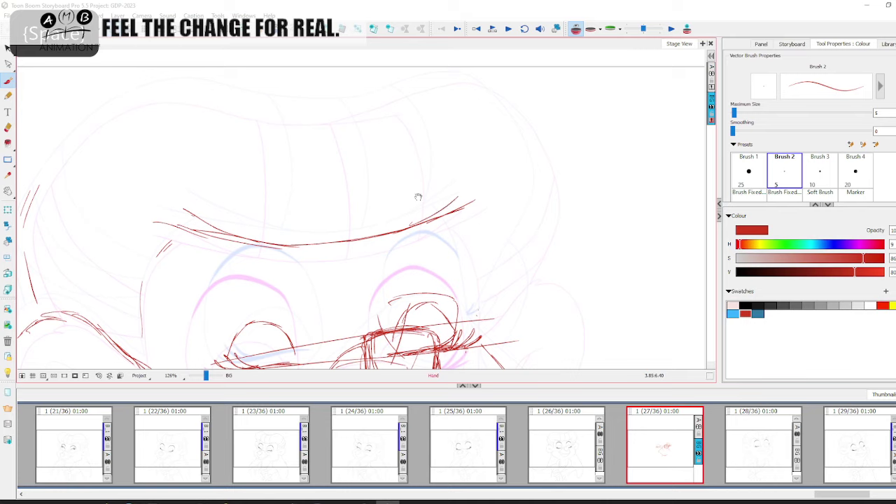
- Sketch the wavy top contour of the hair and its right side curving down toward the right eye
left_click_drag(236, 143, 306, 190)
mouse_move(245, 137)
left_mouse_down()
mouse_move(406, 158)
mouse_move(363, 178)
mouse_move(392, 154)
mouse_move(463, 135)
left_mouse_up()
left_click_drag(543, 245, 503, 138)
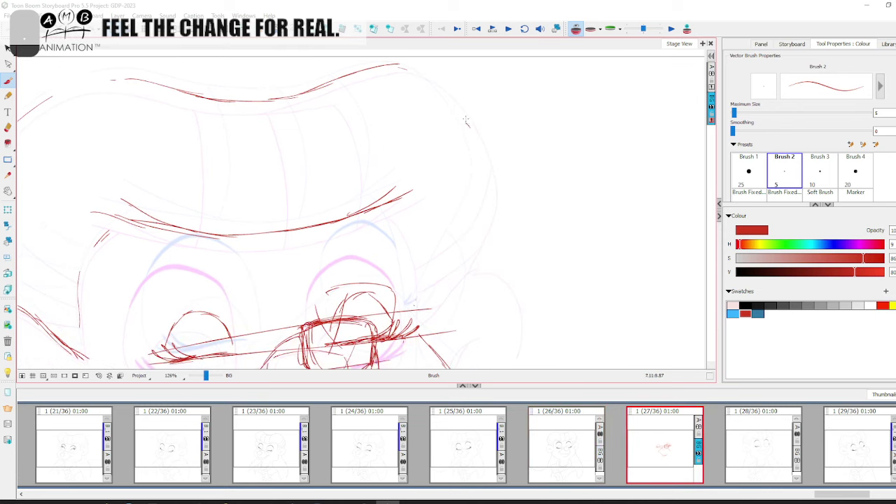
mouse_move(473, 134)
left_mouse_down()
mouse_move(485, 184)
mouse_move(468, 228)
left_mouse_up()
left_click_drag(484, 161, 419, 305)
- Sketch the right ear's outer contour and inner fold, flipping through panels 26 to 28 for placement
key("space")
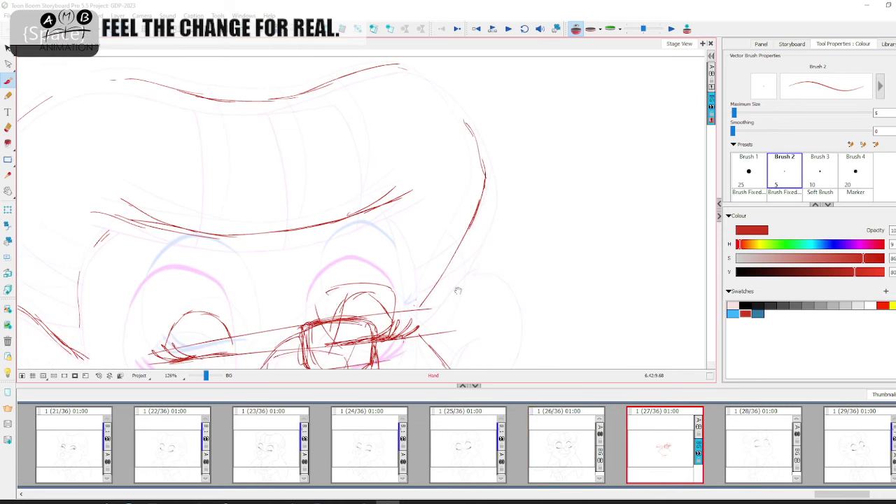
left_click_drag(501, 280, 506, 149)
key("comma")
key("period")
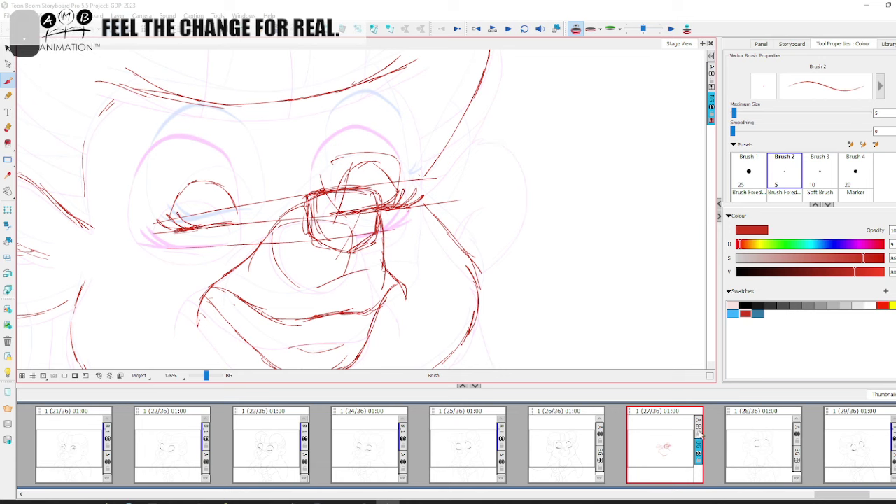
left_click(755, 445)
left_click(652, 449)
key("comma")
left_click(645, 451)
mouse_move(468, 118)
left_mouse_down()
mouse_move(482, 124)
mouse_move(492, 201)
mouse_move(457, 244)
left_mouse_up()
key("Left")
key("Right")
left_click_drag(462, 176, 443, 208)
key("Left")
key("Right")
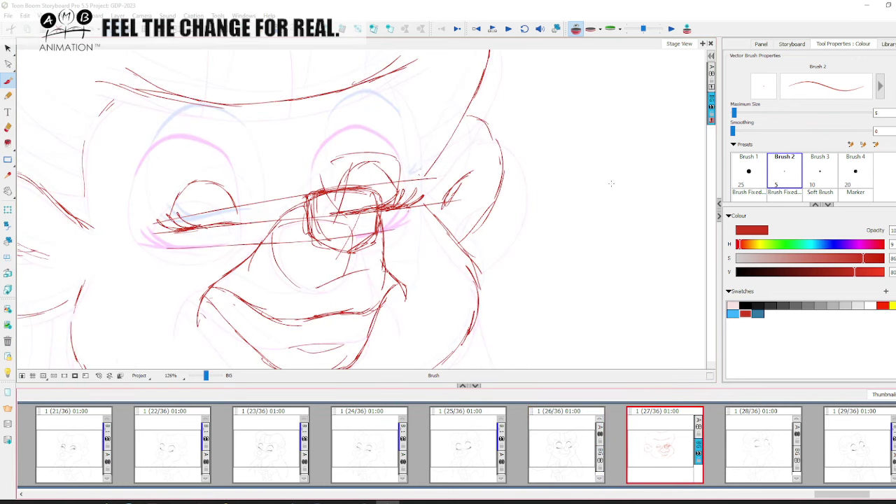
- Turn off the onion skin and flip through panels 26, 27 and 28 to review the whole head's movement
left_click(576, 29)
left_click_drag(206, 377, 204, 376)
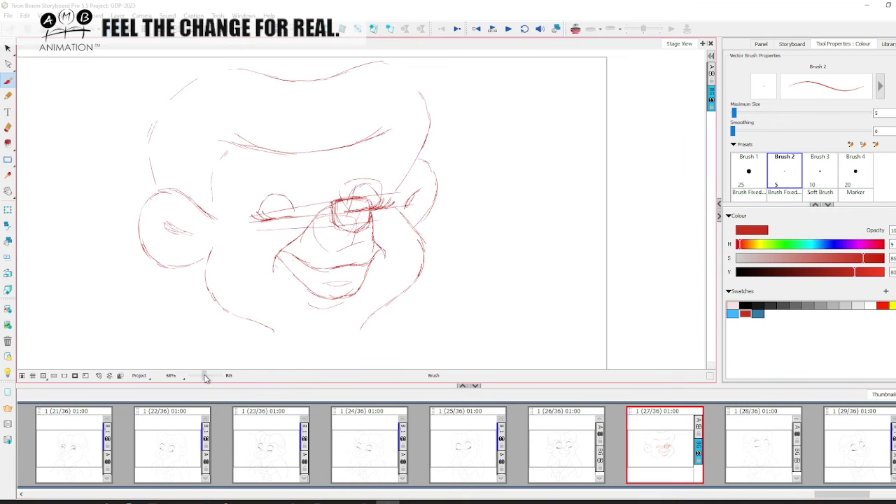
left_click(565, 447)
left_click(674, 442)
left_click(741, 444)
left_click(662, 440)
left_click(562, 437)
left_click(658, 442)
left_click(730, 444)
key("Left")
key("Left")
key("Right")
key("Right")
key("Left")
- Turn the onion skin back on for panel 27 and save the project
left_click(575, 29)
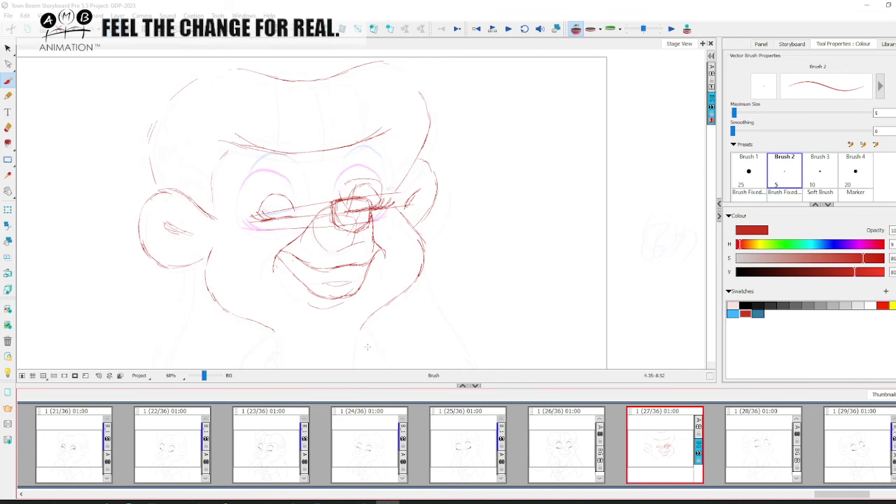
key("ctrl+s")
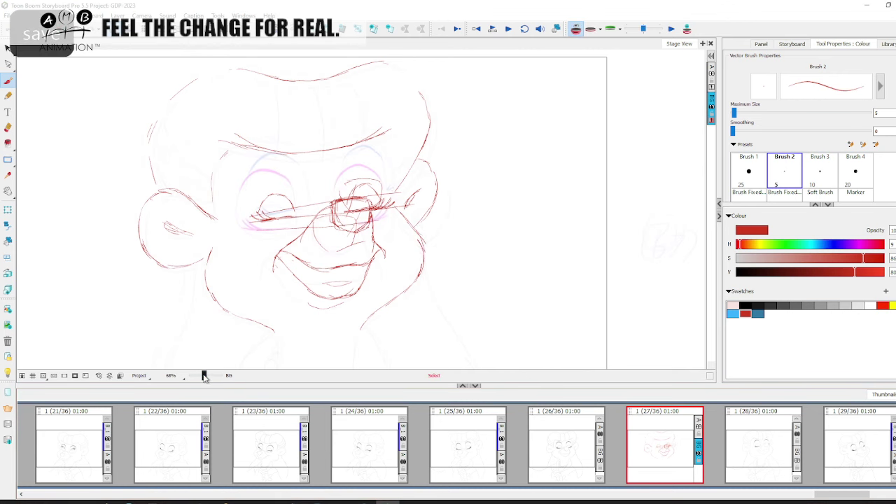
- Sketch the left eye's outer outline around the closed lid on panel 27, flipping through panels 26 to 28 for placement
left_click_drag(205, 377, 206, 377)
key("space")
left_click_drag(258, 247, 304, 288)
key("comma")
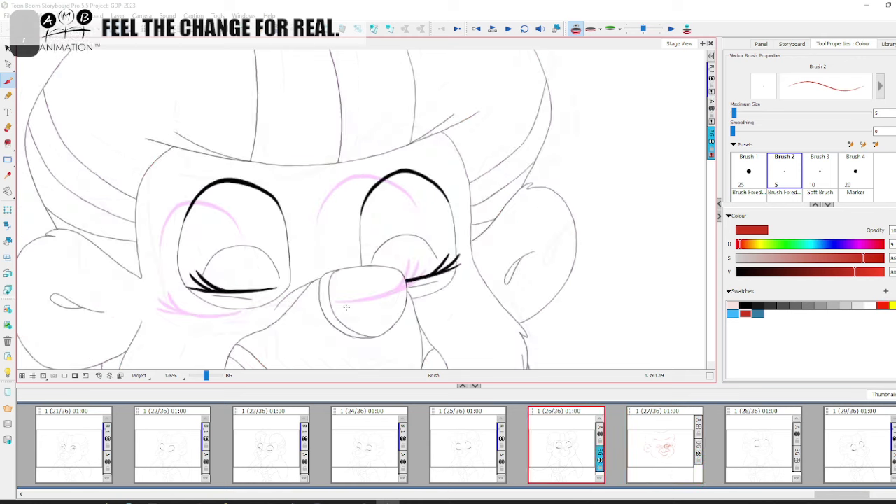
left_click(657, 452)
left_click(759, 451)
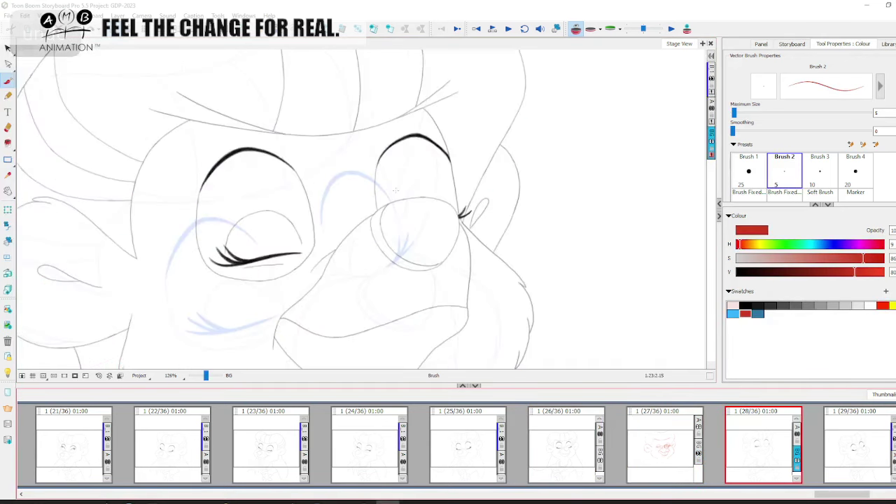
left_click(572, 445)
left_click(651, 445)
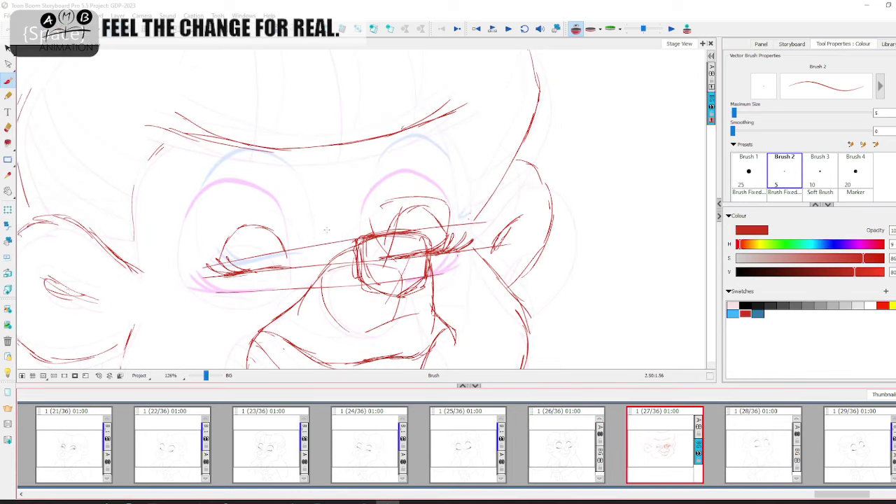
left_click_drag(308, 207, 317, 278)
left_click_drag(312, 247, 305, 207)
mouse_move(310, 224)
left_mouse_down()
mouse_move(298, 205)
mouse_move(223, 191)
mouse_move(206, 280)
left_mouse_up()
left_click_drag(208, 287, 247, 308)
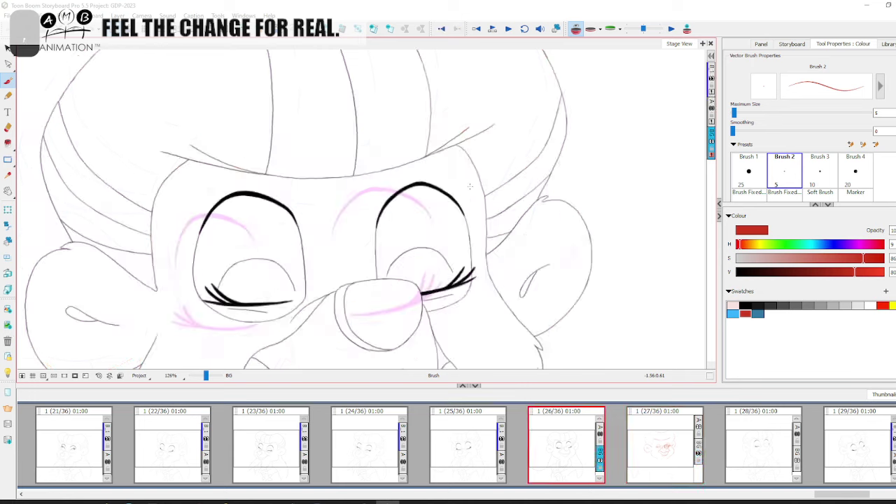
- Sketch the right eye's outer outline on panel 27 as an arch rising from the nose and curving down to the lashes
left_click_drag(382, 219, 393, 173)
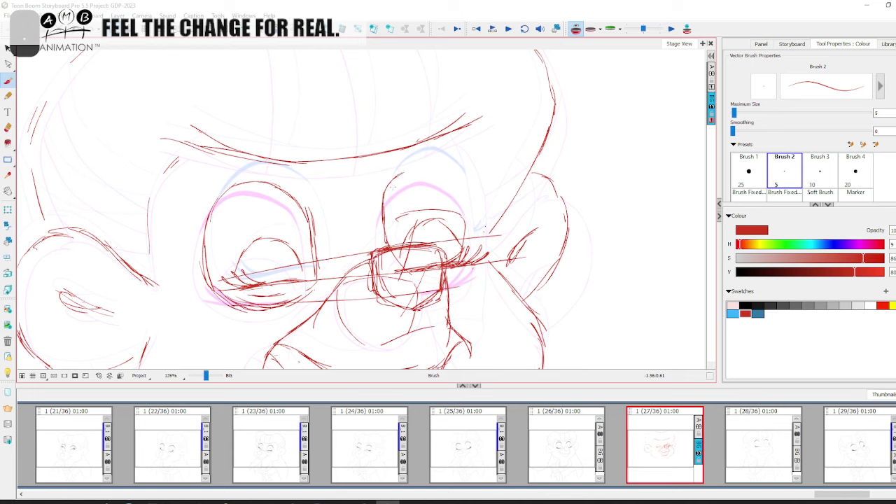
mouse_move(384, 196)
left_mouse_down()
mouse_move(418, 167)
mouse_move(462, 191)
left_mouse_up()
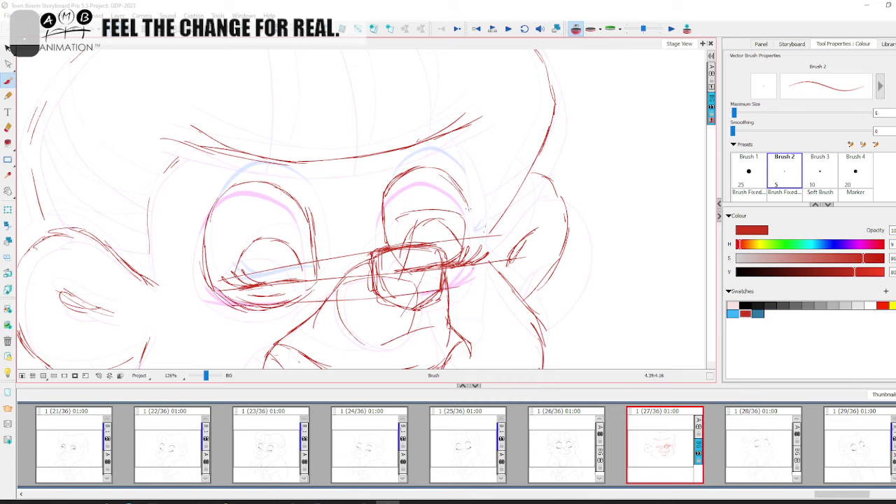
left_click_drag(469, 203, 472, 257)
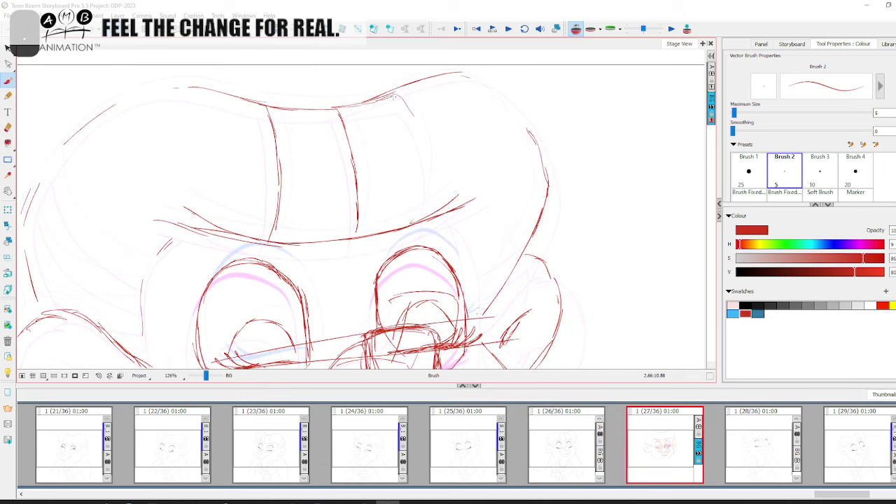
- Sketch the vertical lines across the front of the hair and the curved strands on its left side, comparing with panel 26
left_click_drag(405, 112, 422, 187)
left_click_drag(423, 187, 414, 220)
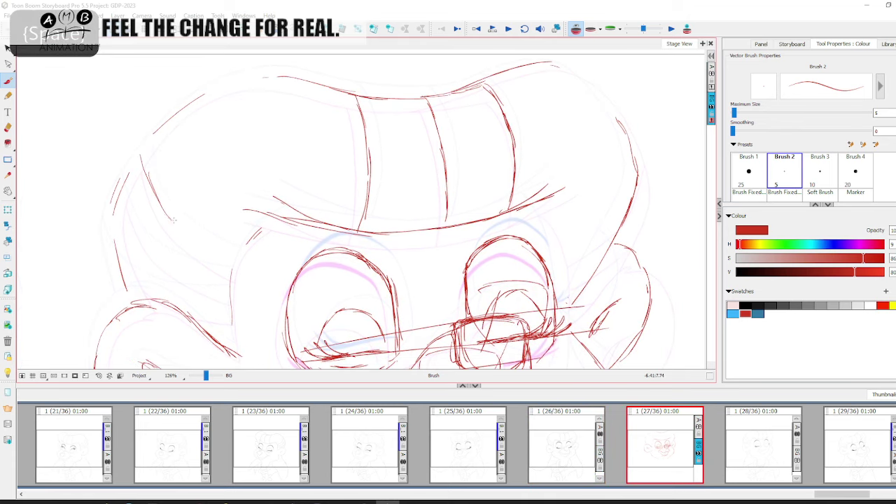
left_click_drag(174, 220, 221, 259)
left_click_drag(112, 228, 124, 243)
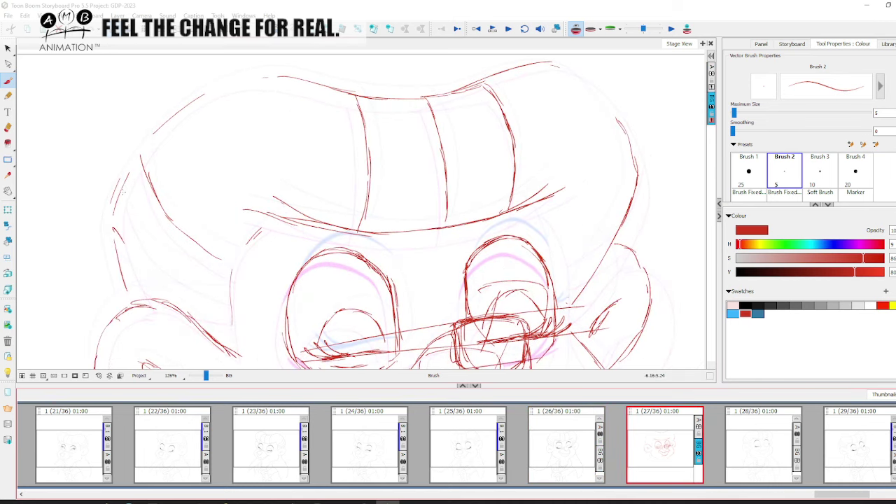
left_click_drag(123, 192, 147, 238)
left_click_drag(196, 274, 230, 285)
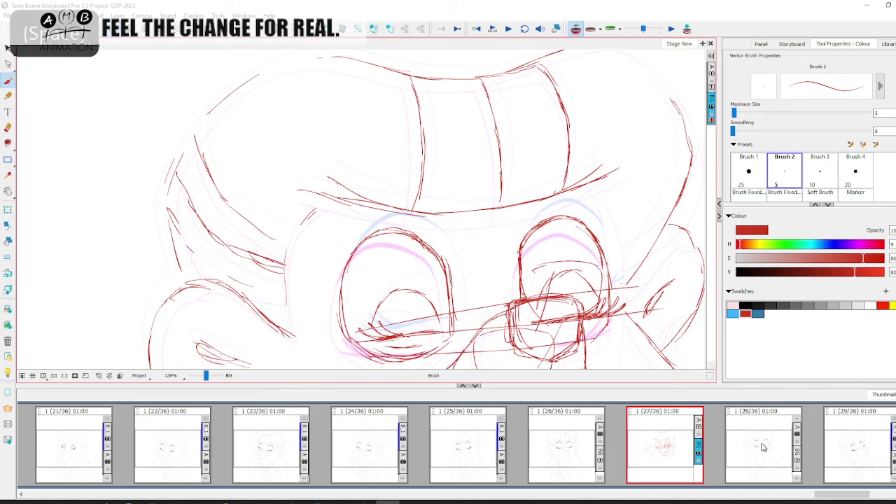
key("d")
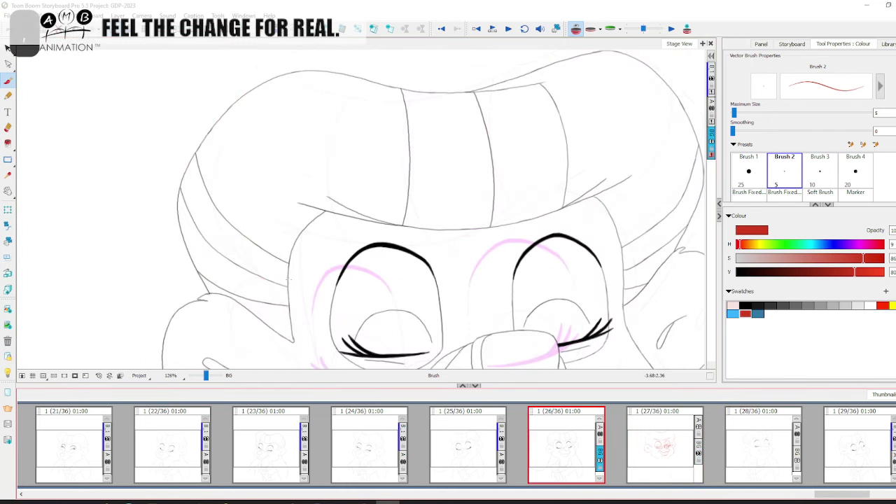
key("f")
left_click_drag(205, 377, 208, 377)
key("space")
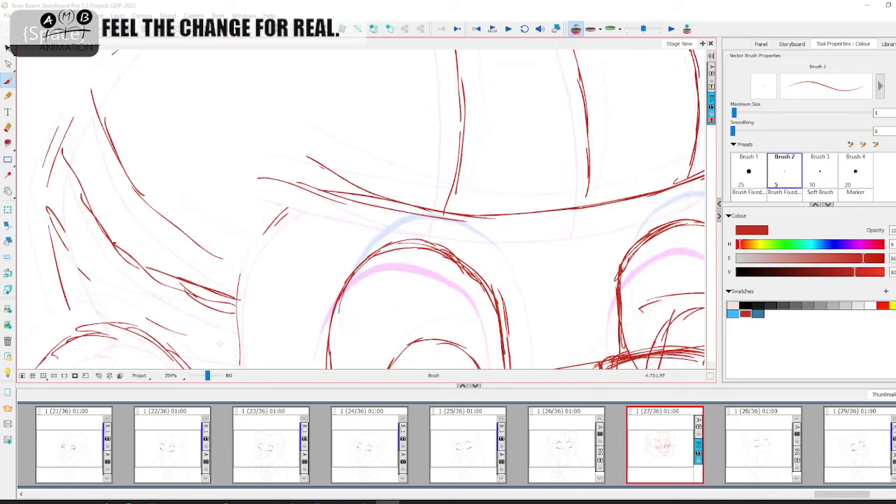
left_click_drag(253, 289, 307, 267)
key("d")
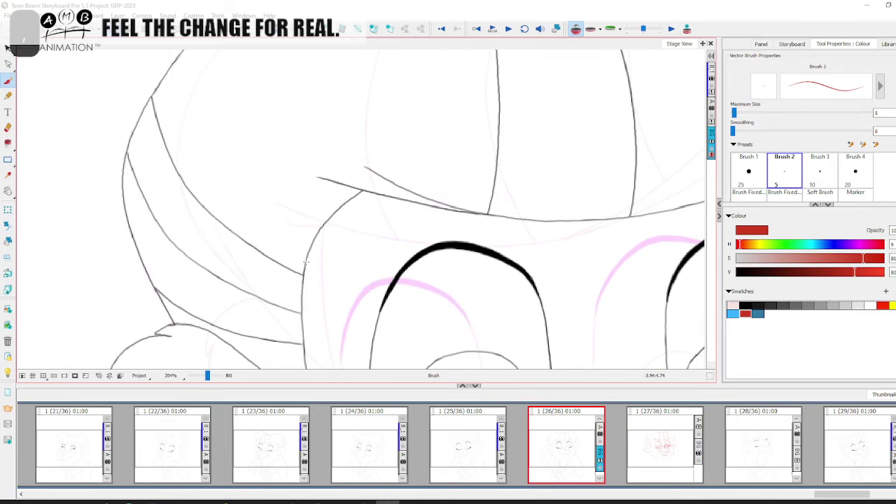
mouse_move(301, 278)
left_mouse_down()
mouse_move(253, 331)
mouse_move(271, 263)
left_mouse_up()
key("ctrl+z")
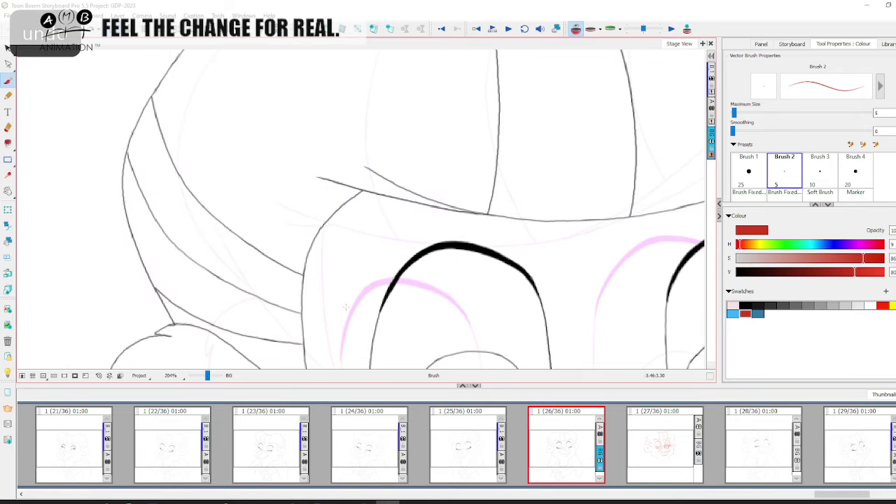
key("period")
key("f")
mouse_move(301, 211)
left_mouse_down()
mouse_move(298, 260)
mouse_move(228, 273)
left_mouse_up()
key("ctrl+z")
key("d")
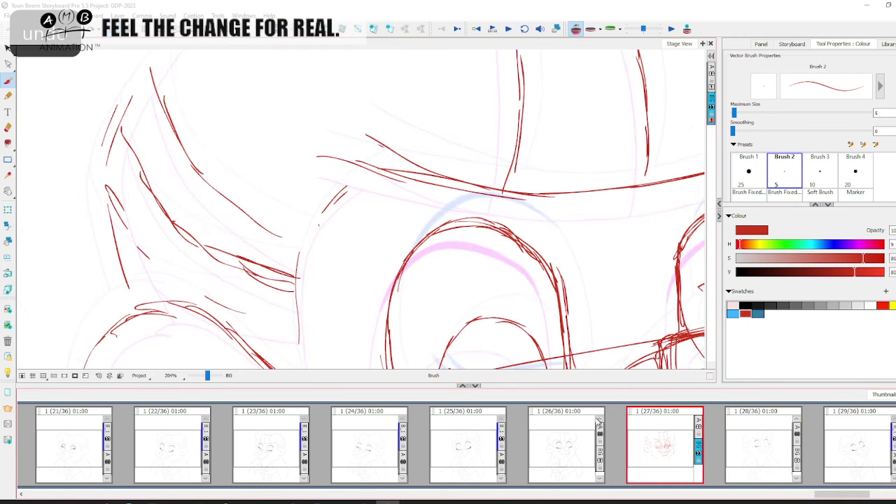
- Sketch the lowest hair strand above the left ear, running to the edge of the face, flipping to check its placement
key("space")
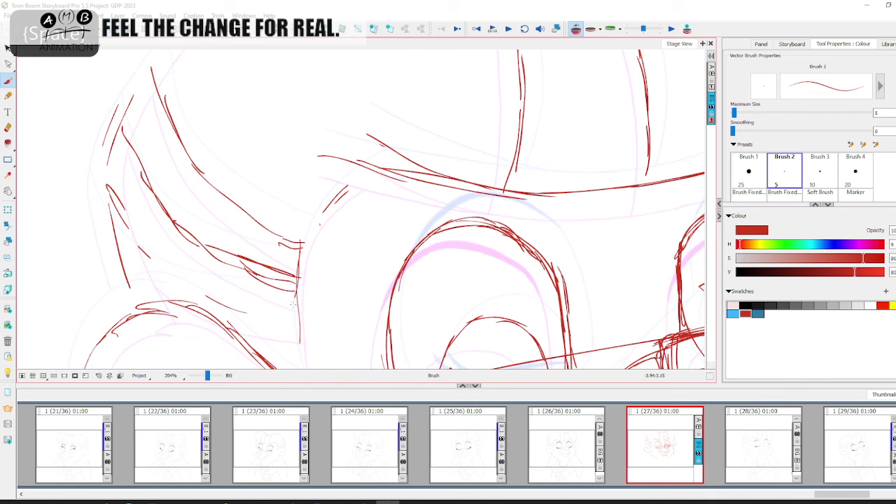
left_click_drag(248, 296, 296, 308)
left_click_drag(235, 301, 295, 309)
key("comma")
key("period")
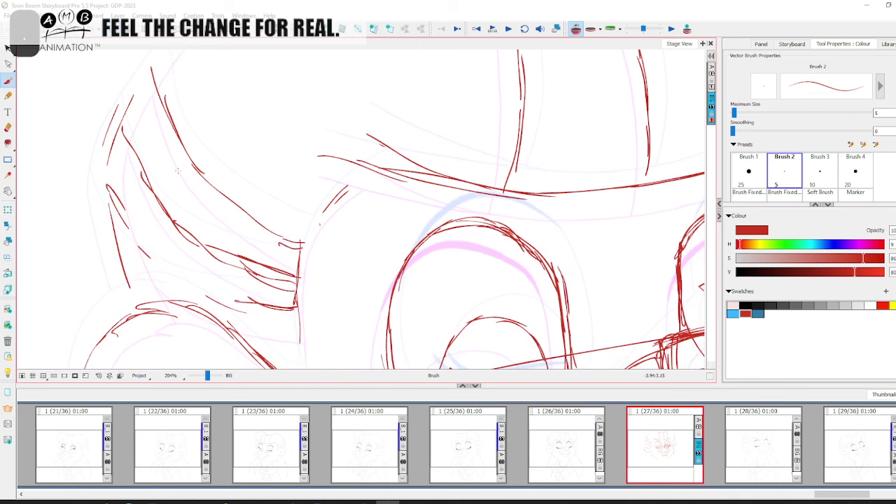
left_click_drag(176, 282, 272, 308)
key("comma")
key("period")
- Reinforce the upper and middle curved hair strands on the left side of the head
key("space")
left_click_drag(164, 124, 186, 162)
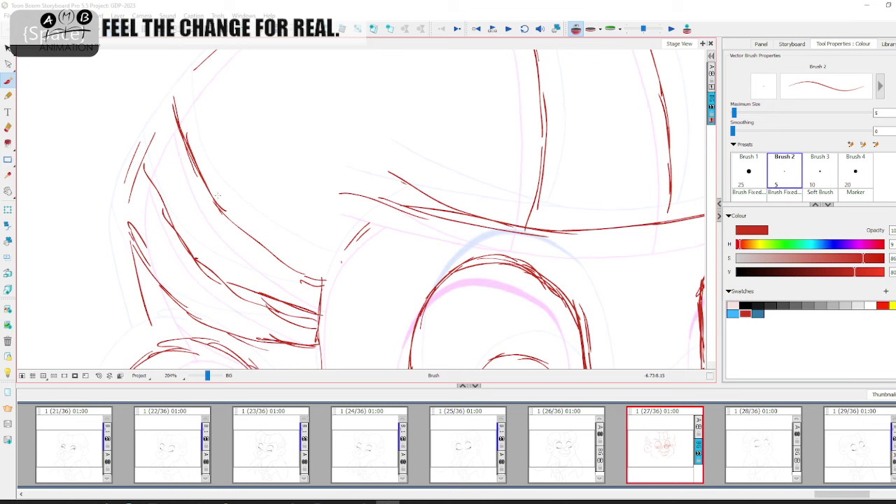
mouse_move(282, 258)
left_mouse_down()
mouse_move(314, 278)
mouse_move(324, 203)
mouse_move(366, 248)
left_mouse_up()
key("space")
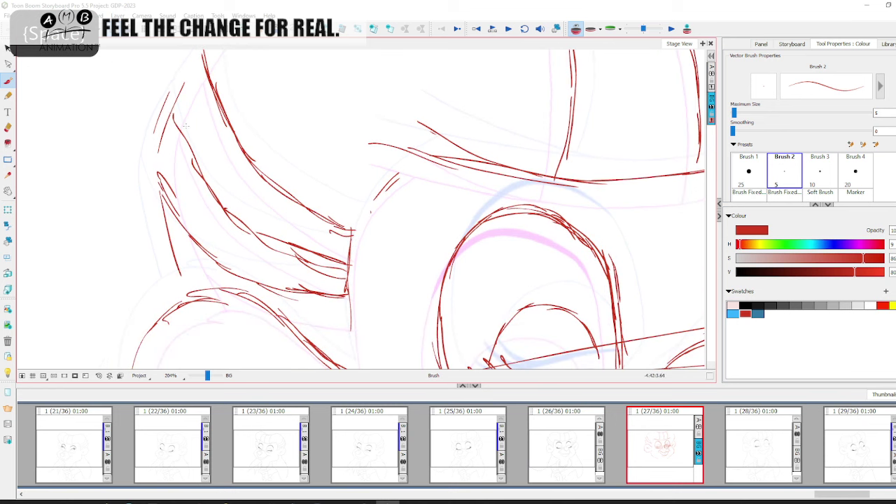
mouse_move(174, 115)
left_mouse_down()
mouse_move(242, 228)
mouse_move(304, 260)
left_mouse_up()
- Sketch the long outer edge of the hand below the necklace, from the knuckles down toward the wrist
key("space")
left_click_drag(398, 282, 389, 200)
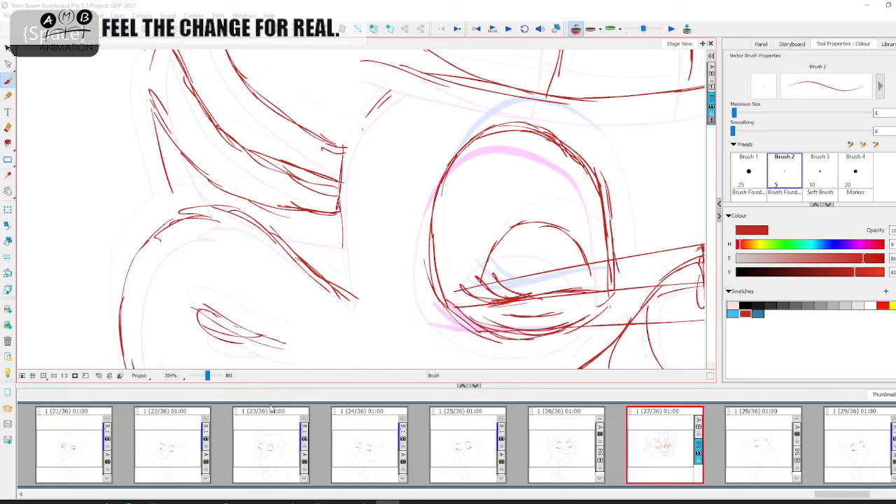
left_click_drag(207, 379, 203, 378)
key("space")
left_click_drag(377, 315, 304, 280)
left_click_drag(202, 378, 205, 378)
key("space")
left_click_drag(238, 292, 368, 177)
mouse_move(448, 293)
left_mouse_down()
mouse_move(389, 232)
mouse_move(440, 266)
mouse_move(436, 257)
mouse_move(344, 258)
mouse_move(553, 202)
mouse_move(578, 206)
mouse_move(408, 264)
mouse_move(419, 168)
left_mouse_up()
scroll(204, 376, "down", 1)
scroll(203, 375, "up", 4)
key("space")
mouse_move(304, 181)
left_mouse_down()
mouse_move(344, 246)
mouse_move(340, 240)
left_mouse_up()
key("space")
left_click_drag(349, 247, 328, 163)
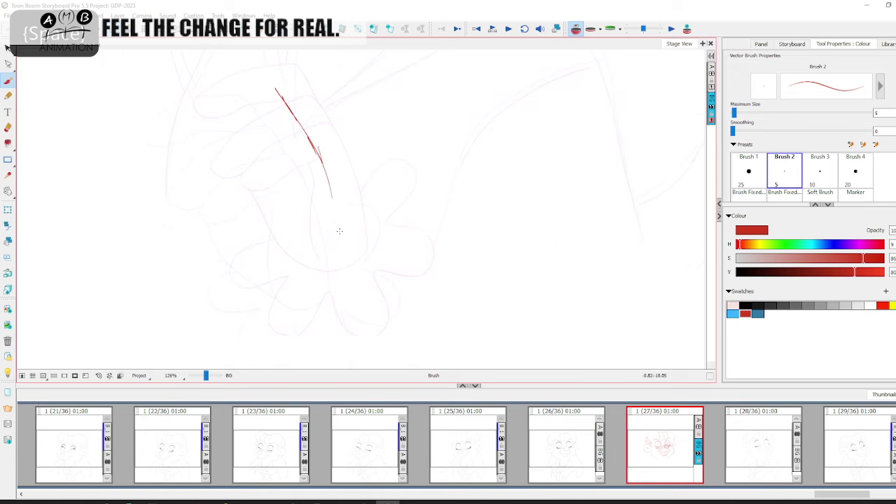
left_click_drag(340, 226, 344, 253)
key("space")
left_click_drag(345, 256, 369, 313)
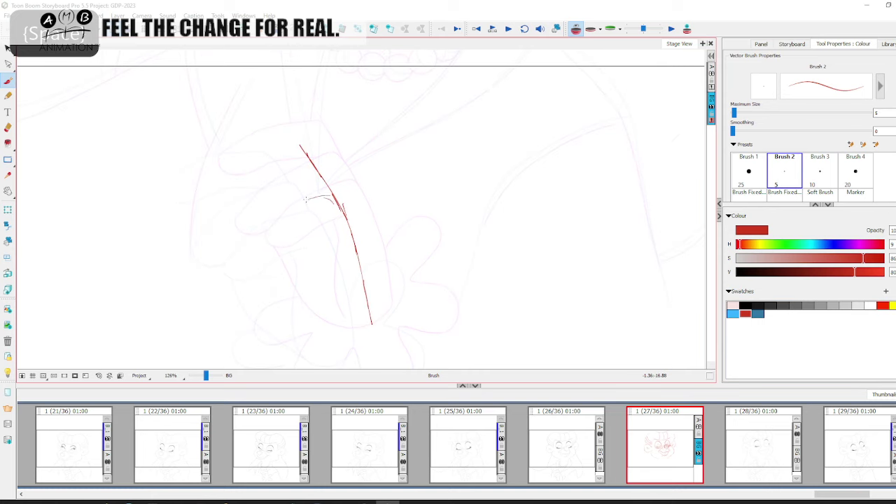
- Sketch the hand's two lower curled fingers and the inner palm line below them, undoing the stray strokes
left_click_drag(327, 197, 245, 250)
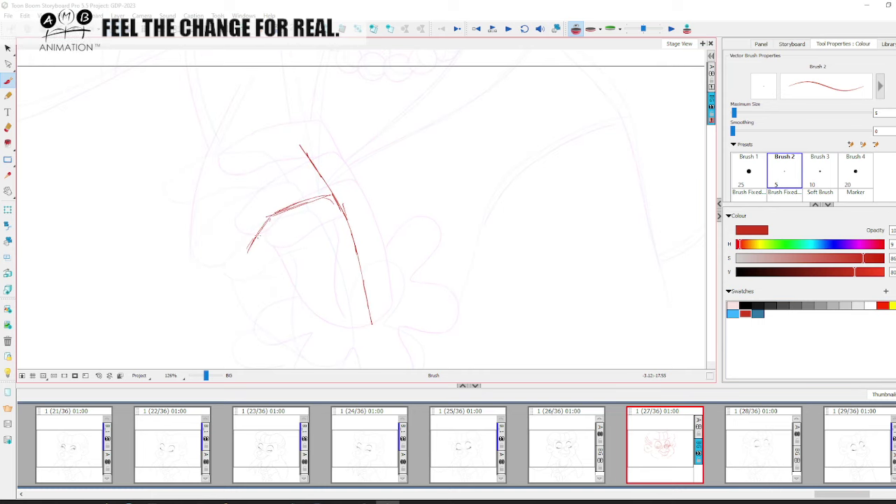
left_click_drag(291, 245, 321, 233)
key("space")
mouse_move(321, 233)
left_mouse_down()
mouse_move(318, 226)
mouse_move(315, 256)
mouse_move(314, 225)
left_mouse_up()
key("space")
key("space")
left_click_drag(323, 257, 349, 322)
mouse_move(334, 196)
left_mouse_down()
mouse_move(267, 221)
mouse_move(254, 250)
left_mouse_up()
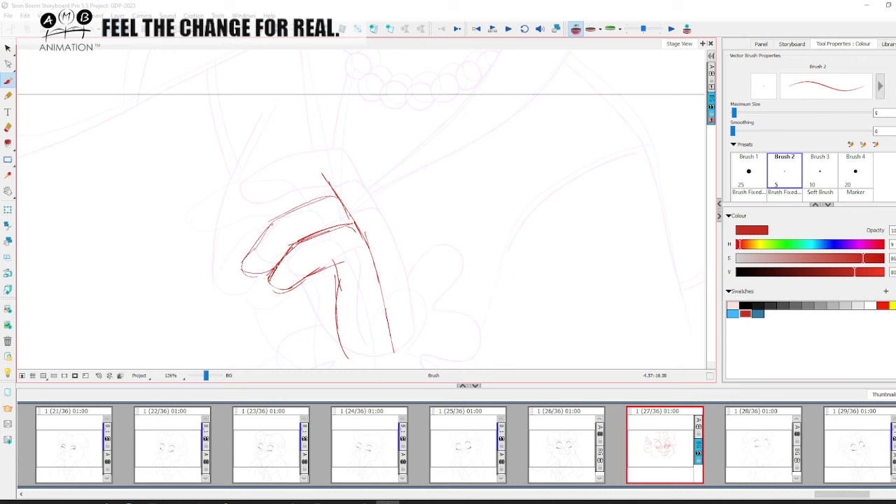
key("ctrl+z")
key("ctrl+z")
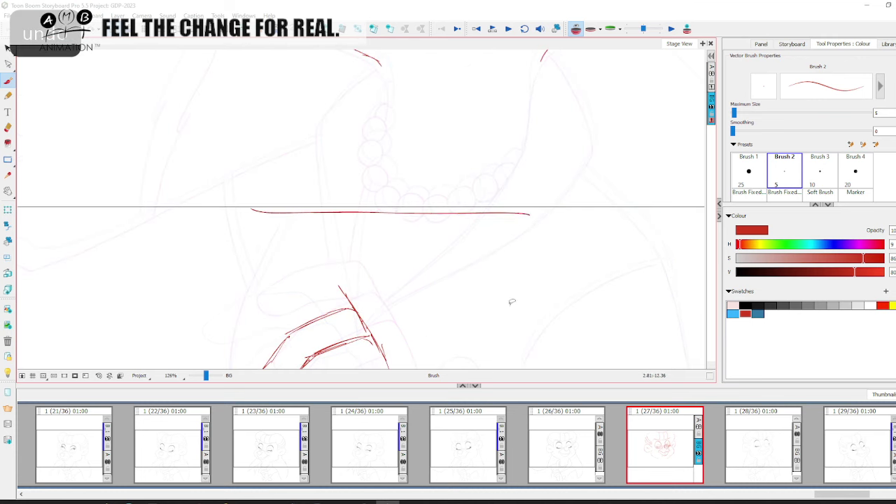
- Sketch the top curled finger of the hand on panel 27, flipping through panels 26 to 28 for placement
key("space")
left_click_drag(533, 312, 534, 227)
left_click(731, 443)
left_click(654, 442)
left_click(587, 438)
left_click(631, 439)
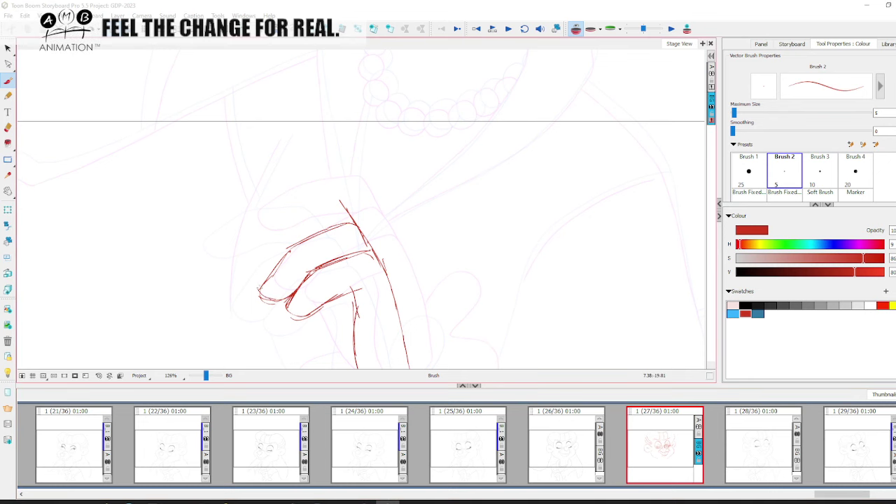
key(".")
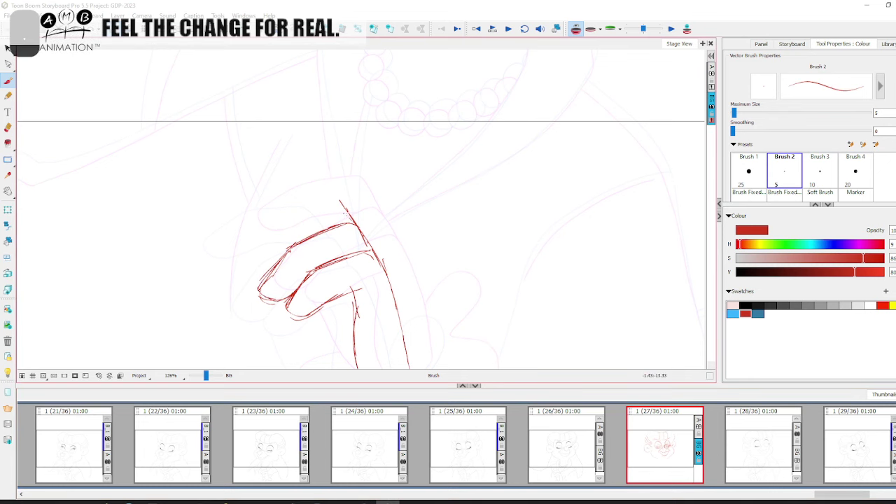
mouse_move(301, 199)
left_mouse_down()
mouse_move(273, 202)
mouse_move(233, 225)
left_mouse_up()
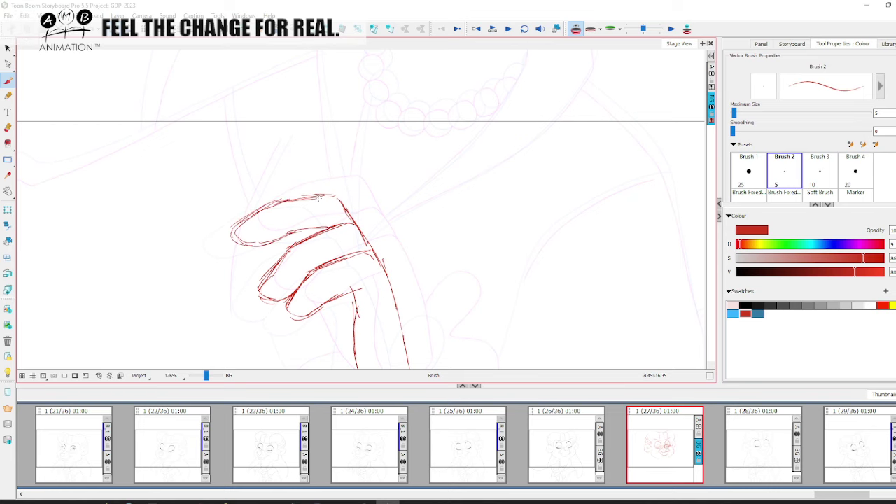
- Flip through panels 26, 27 and 28 to examine the movement of the hand and fingers
key("space")
left_click_drag(455, 234, 467, 239)
left_click(750, 439)
left_click(671, 440)
left_click(591, 441)
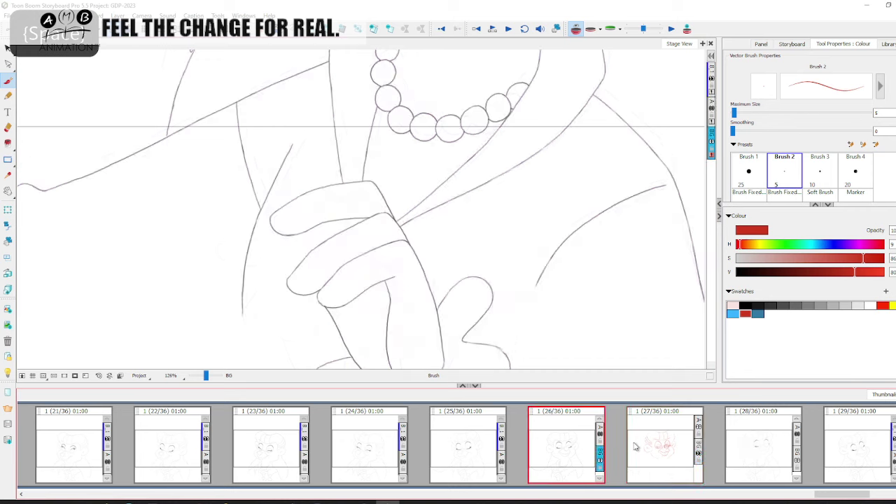
left_click(676, 436)
left_click(749, 437)
left_click(594, 441)
left_click(665, 441)
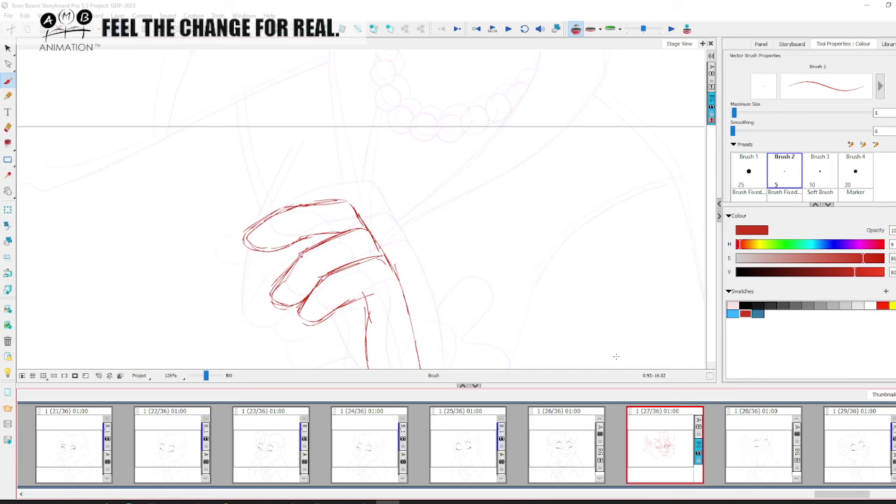
- Try to sketch a curved guide line for the necklace with round beads along it
left_click_drag(511, 261, 462, 314)
left_click_drag(418, 220, 412, 280)
mouse_move(352, 245)
left_mouse_down()
mouse_move(368, 274)
mouse_move(356, 316)
left_mouse_up()
left_click_drag(207, 378, 209, 378)
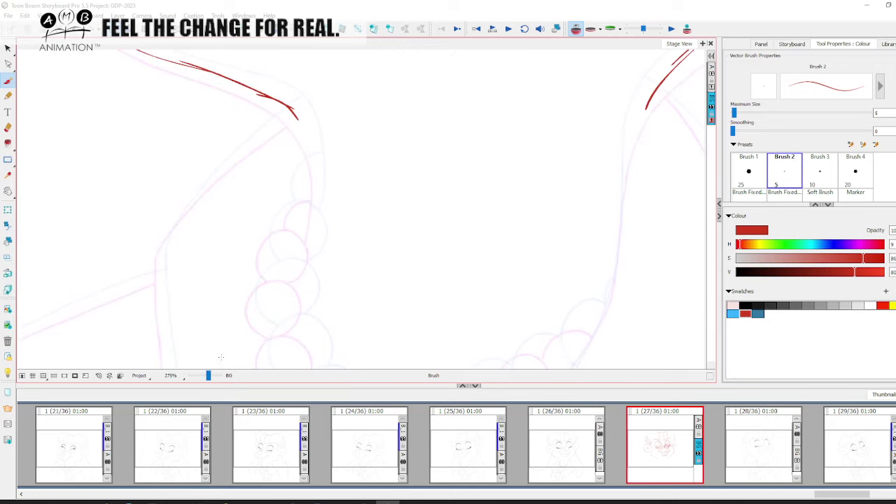
key("space")
left_click_drag(300, 299, 312, 147)
mouse_move(389, 260)
left_mouse_down()
mouse_move(383, 299)
mouse_move(392, 329)
left_mouse_up()
mouse_move(294, 96)
left_mouse_down()
mouse_move(390, 352)
mouse_move(576, 228)
left_mouse_up()
mouse_move(311, 279)
left_mouse_down()
mouse_move(353, 308)
mouse_move(452, 323)
mouse_move(410, 313)
left_mouse_up()
mouse_move(464, 300)
left_mouse_down()
mouse_move(445, 300)
mouse_move(435, 314)
left_mouse_up()
left_click_drag(510, 268, 493, 291)
mouse_move(565, 241)
left_mouse_down()
mouse_move(528, 268)
mouse_move(548, 232)
left_mouse_up()
key("space")
left_click_drag(466, 211, 474, 235)
mouse_move(308, 308)
left_mouse_down()
mouse_move(270, 251)
mouse_move(290, 159)
left_mouse_up()
- Undo the necklace guide line and the beads drawn on it
key("ctrl+z")
key("ctrl+z")
key("ctrl+z")
key("ctrl+z")
key("ctrl+z")
key("ctrl+z")
key("ctrl+z")
key("ctrl+z")
key("ctrl+z")
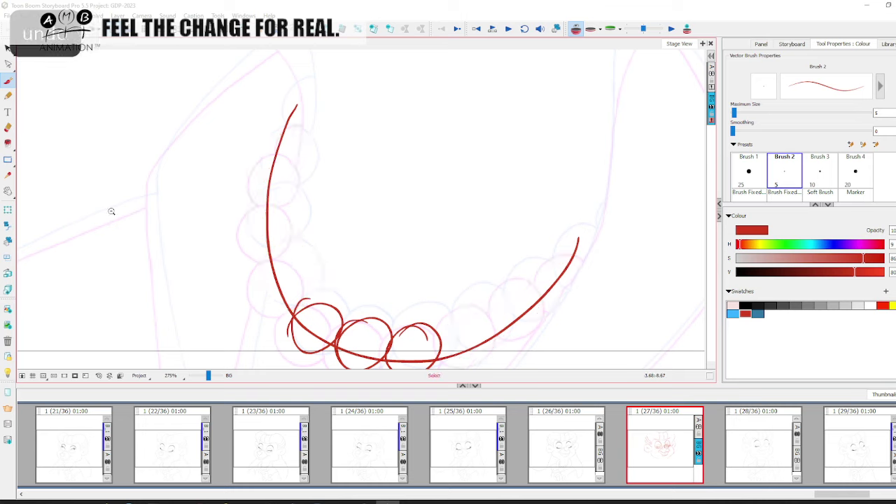
- Sketch the left neck line curving down from the jaw to the necklace, comparing with panel 26
left_click(573, 447)
left_click(650, 447)
key("space")
mouse_move(309, 228)
left_mouse_down()
mouse_move(298, 189)
mouse_move(299, 215)
left_mouse_up()
scroll(299, 215, "up", 5)
left_click_drag(289, 134, 305, 236)
left_click_drag(309, 198, 303, 238)
key("space")
left_click_drag(301, 263, 293, 105)
left_click_drag(340, 269, 339, 270)
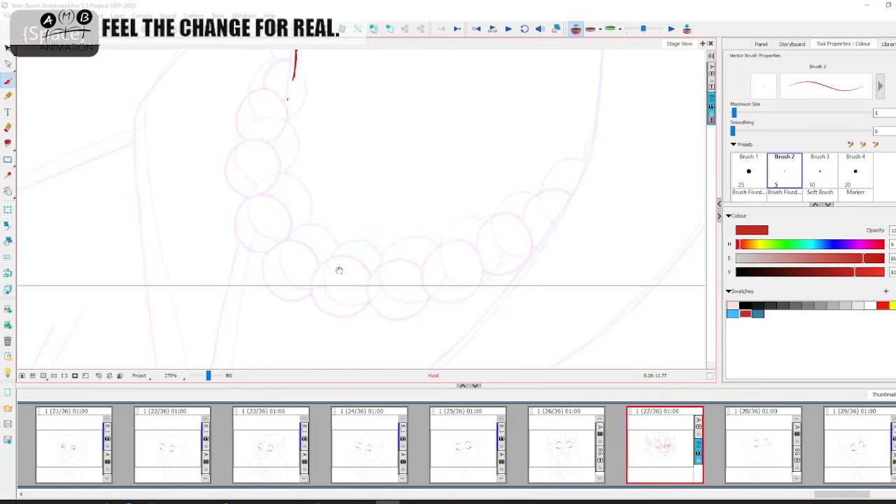
- Sketch the first necklace beads below the left neck line, starting with a partly hidden bead
key("space")
left_click_drag(298, 194, 309, 284)
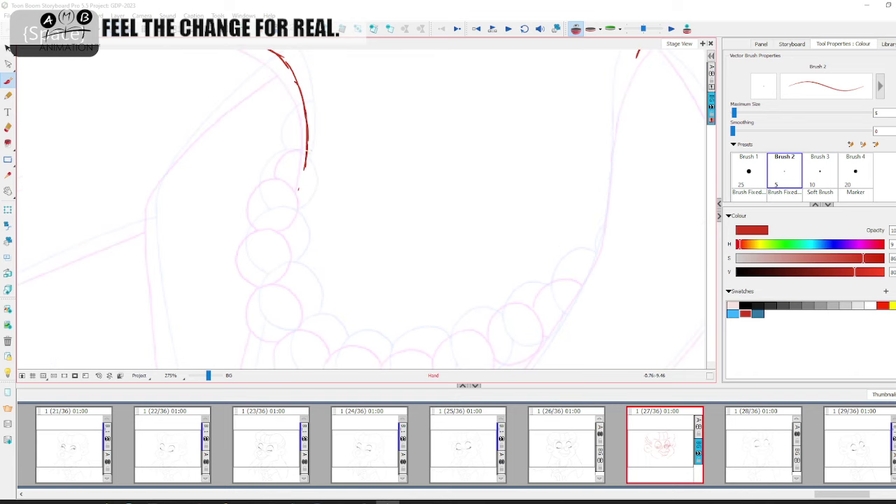
left_click_drag(273, 176, 302, 155)
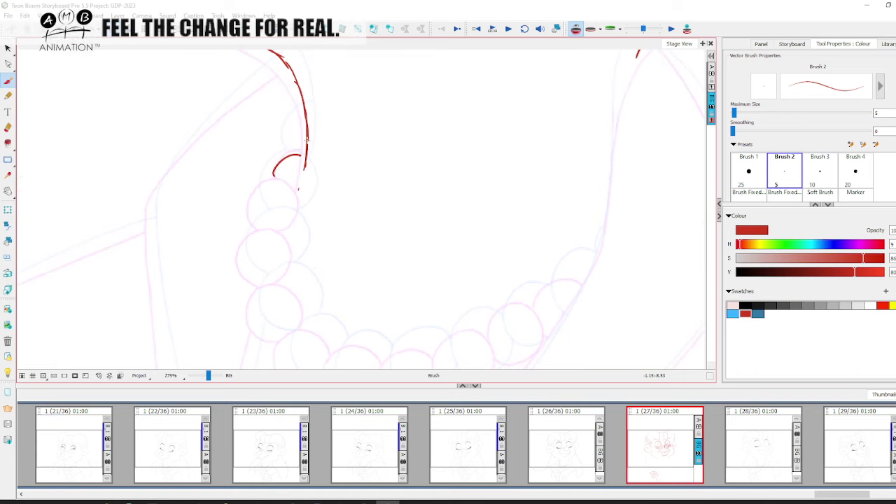
key("ctrl+z")
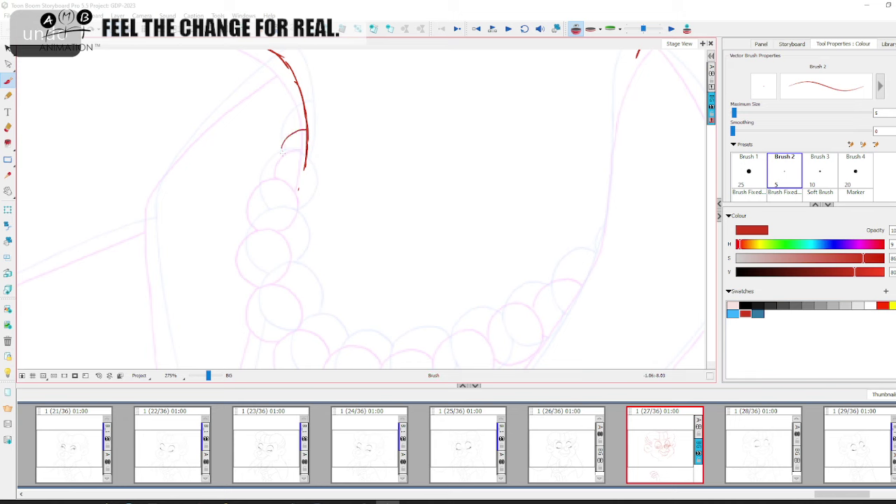
left_click_drag(277, 163, 282, 175)
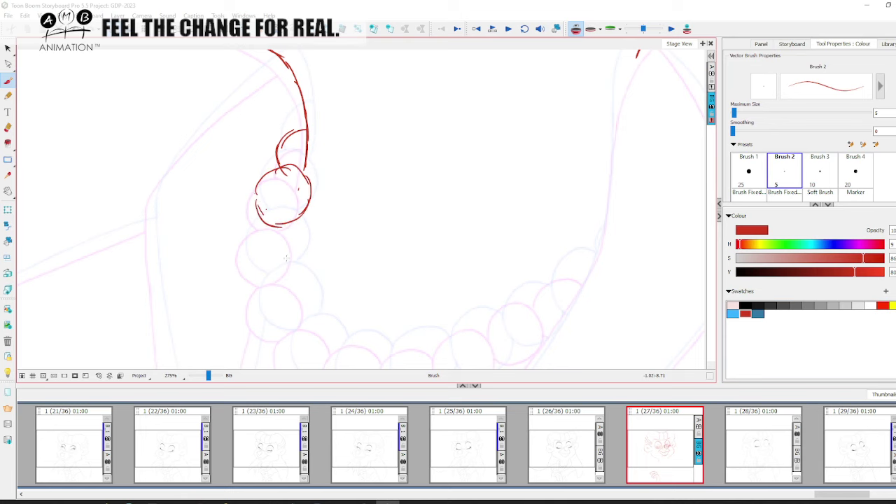
key("space")
left_click_drag(286, 259, 259, 237)
mouse_move(275, 194)
left_mouse_down()
mouse_move(295, 234)
mouse_move(252, 245)
left_mouse_up()
- Sketch the next round beads along the necklace's lower left curve, following the onion-skin guides
key("space")
mouse_move(299, 264)
left_mouse_down()
mouse_move(295, 239)
mouse_move(289, 273)
mouse_move(274, 281)
mouse_move(253, 265)
left_mouse_up()
key("space")
mouse_move(318, 282)
left_mouse_down()
mouse_move(317, 259)
mouse_move(324, 287)
left_mouse_up()
mouse_move(328, 267)
left_mouse_down()
mouse_move(281, 256)
mouse_move(304, 296)
left_mouse_up()
key("space")
mouse_move(344, 285)
left_mouse_down()
mouse_move(336, 271)
mouse_move(370, 278)
left_mouse_up()
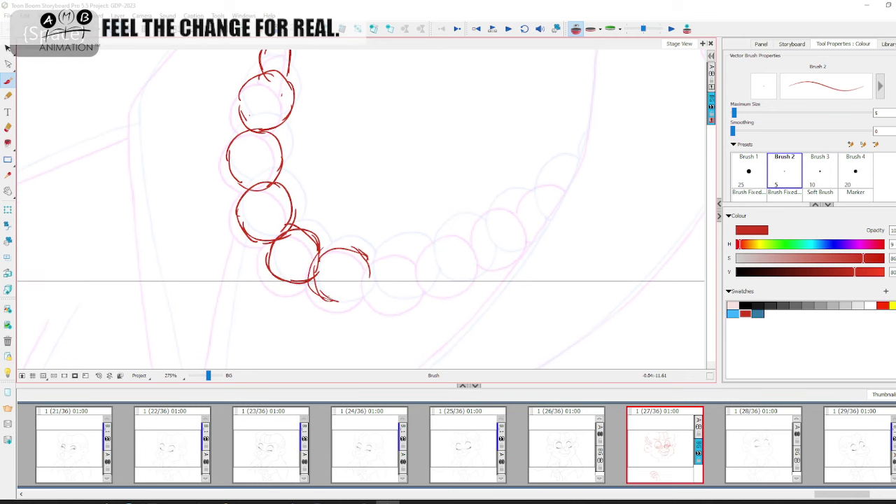
left_click_drag(329, 300, 364, 295)
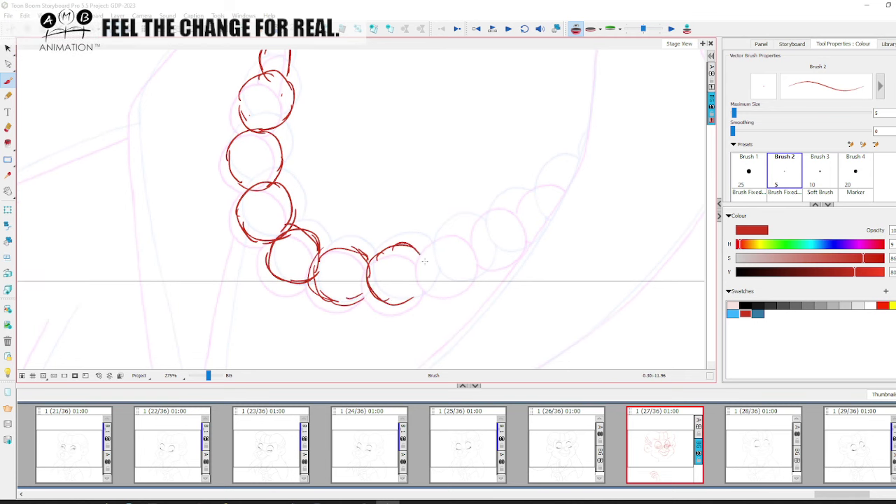
- Sketch the remaining necklace beads up the right side, ending with a partial bead
key("space")
left_click_drag(406, 299, 378, 322)
left_click_drag(401, 265, 420, 306)
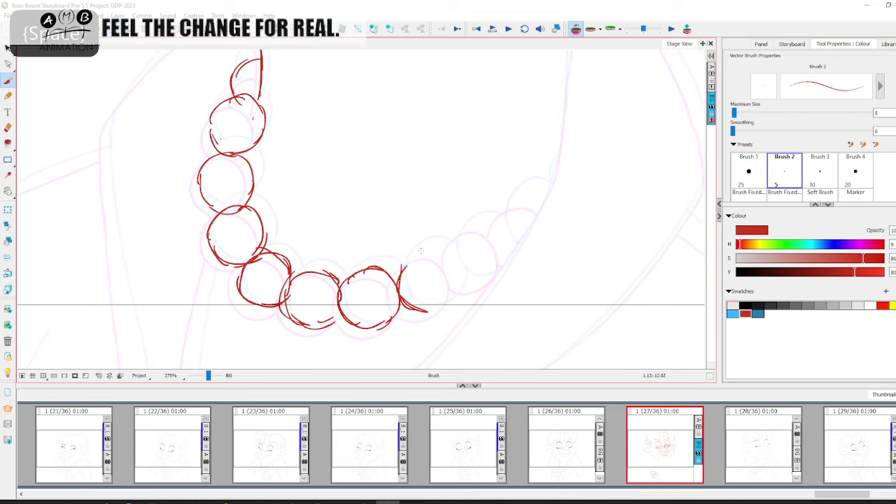
mouse_move(448, 263)
left_mouse_down()
mouse_move(459, 287)
mouse_move(428, 317)
left_mouse_up()
key("space")
left_click_drag(473, 267, 419, 318)
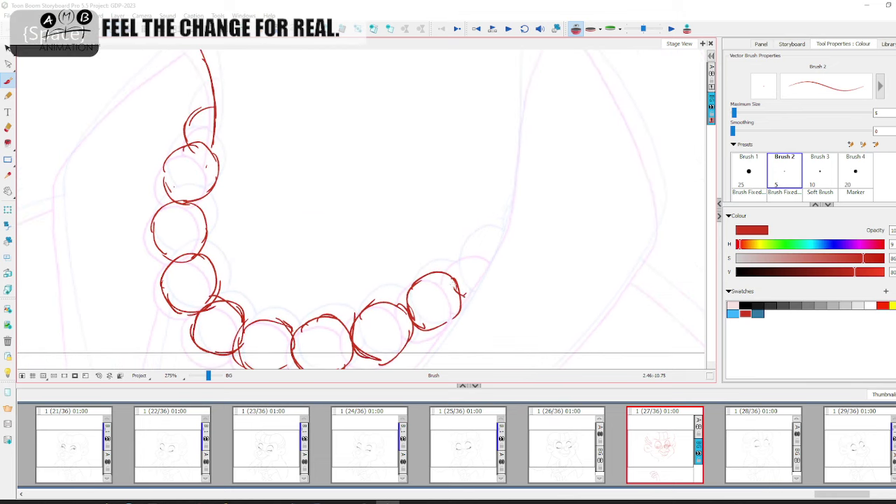
key("space")
left_click_drag(495, 257, 519, 251)
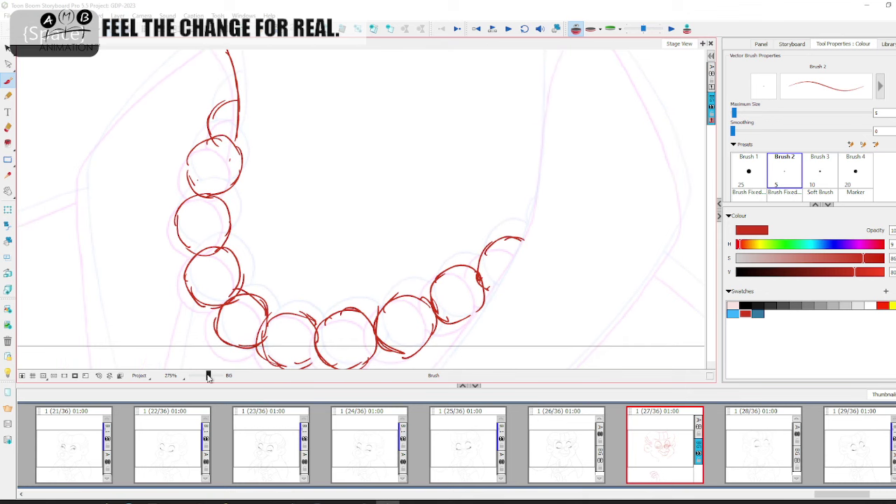
- Flip between panels 26, 27, 28 and 29 to examine how the necklace and head move
left_click_drag(207, 375, 205, 376)
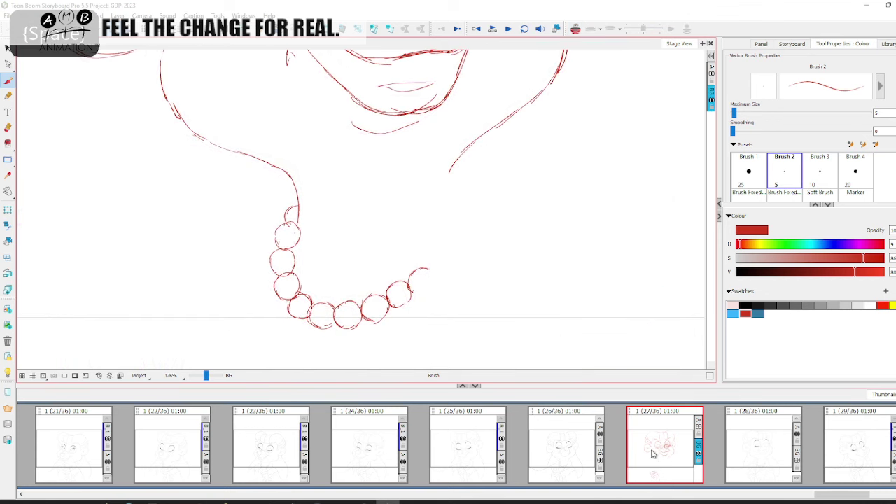
left_click(758, 448)
left_click(857, 445)
left_click(743, 443)
left_click(663, 452)
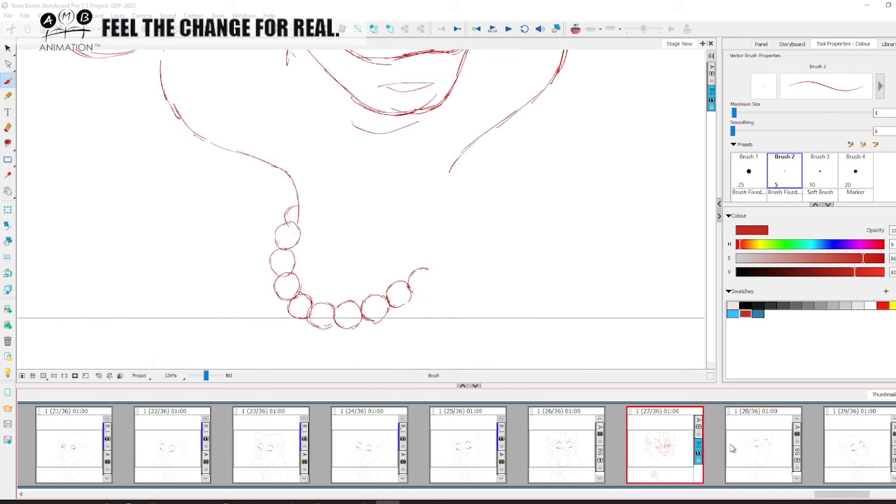
left_click(565, 457)
left_click(661, 450)
left_click(753, 445)
left_click(661, 448)
left_click(747, 446)
left_click(659, 445)
key("space")
left_click_drag(645, 327, 654, 376)
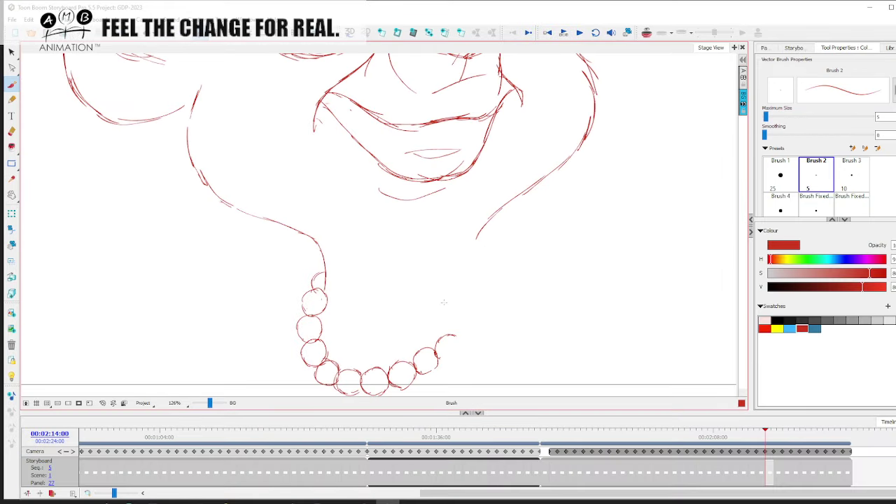
- Try a curved guide line along the necklace on panel 33 and undo it
key("space")
left_click_drag(268, 338, 282, 266)
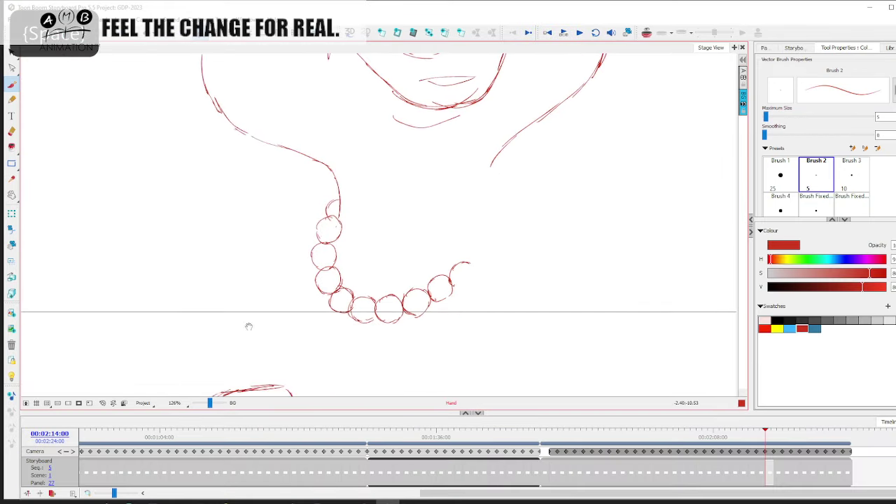
left_click_drag(210, 404, 207, 403)
left_click_drag(337, 322, 319, 349)
left_click_drag(208, 404, 210, 404)
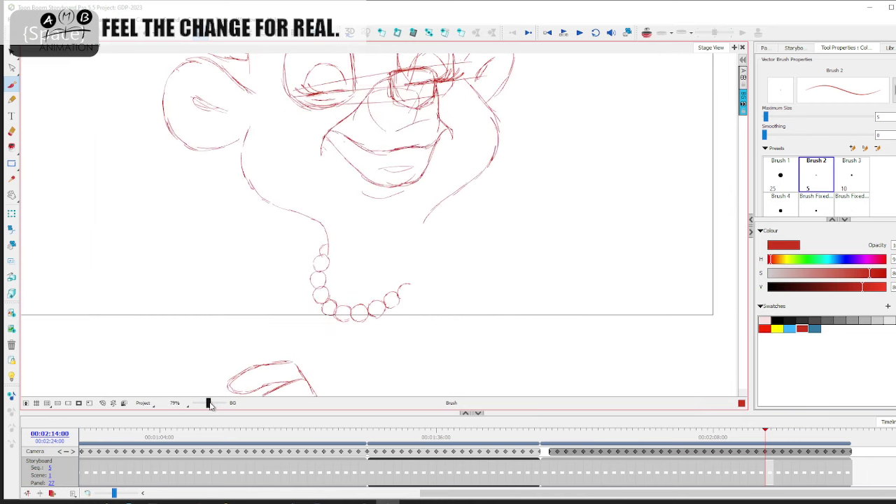
mouse_move(552, 430)
left_mouse_down()
mouse_move(821, 428)
mouse_move(805, 416)
mouse_move(750, 428)
mouse_move(839, 428)
mouse_move(805, 416)
mouse_move(816, 428)
mouse_move(804, 429)
mouse_move(836, 428)
mouse_move(789, 415)
mouse_move(840, 428)
mouse_move(790, 428)
mouse_move(832, 428)
mouse_move(790, 416)
mouse_move(840, 428)
mouse_move(790, 428)
mouse_move(823, 428)
left_mouse_up()
left_click_drag(337, 264, 337, 263)
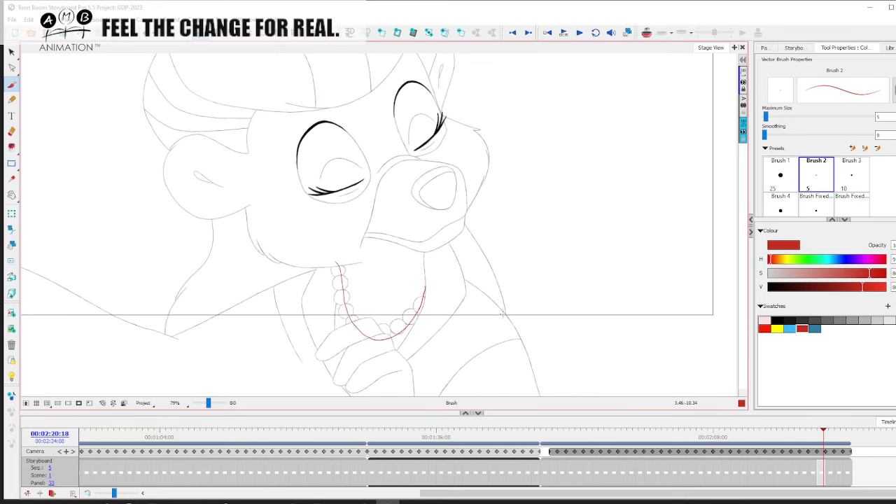
key("ctrl+z")
- Scrub through the animation on the timeline, return to panel 27 and save the project
mouse_move(820, 440)
left_mouse_down()
mouse_move(655, 437)
mouse_move(837, 435)
mouse_move(564, 434)
left_mouse_up()
left_click_drag(593, 434, 707, 441)
mouse_move(564, 440)
left_mouse_down()
mouse_move(550, 440)
mouse_move(813, 440)
mouse_move(549, 443)
mouse_move(795, 432)
mouse_move(738, 431)
mouse_move(779, 432)
mouse_move(765, 427)
left_mouse_up()
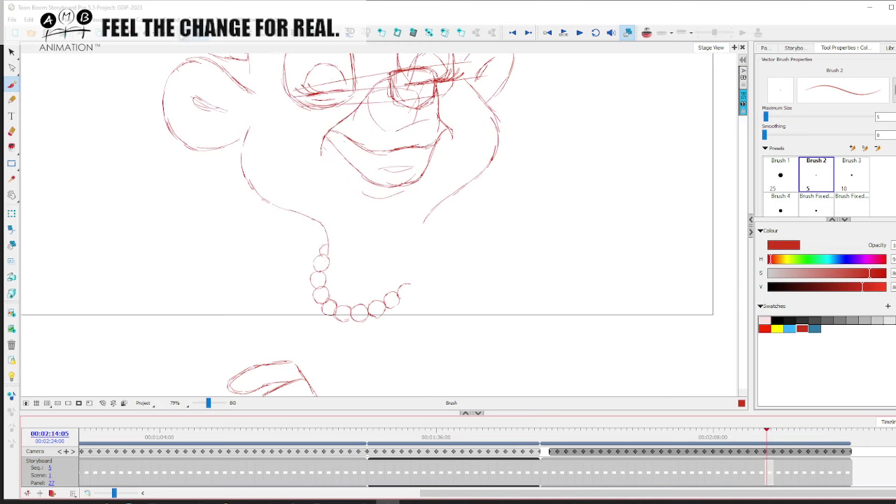
key("ctrl+s")
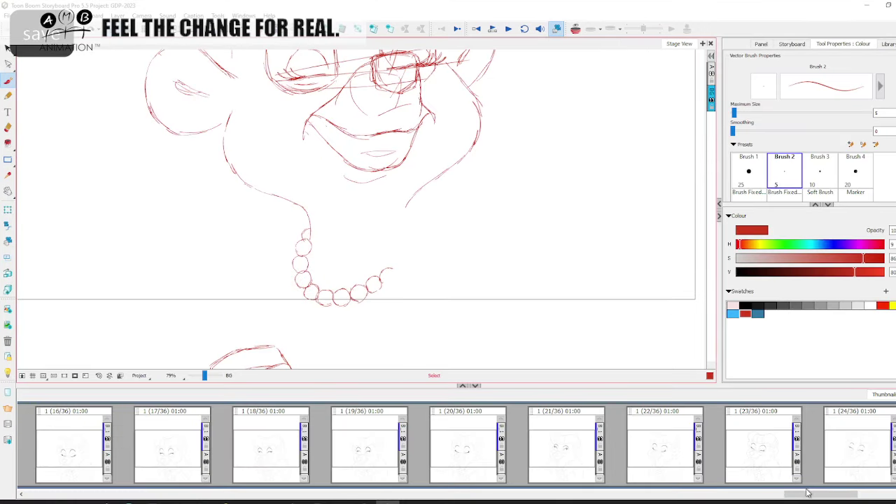
- Recolour all strokes of the red rough on panel 27 to light grey
left_click_drag(806, 493, 828, 493)
key("space")
left_click_drag(422, 179, 424, 317)
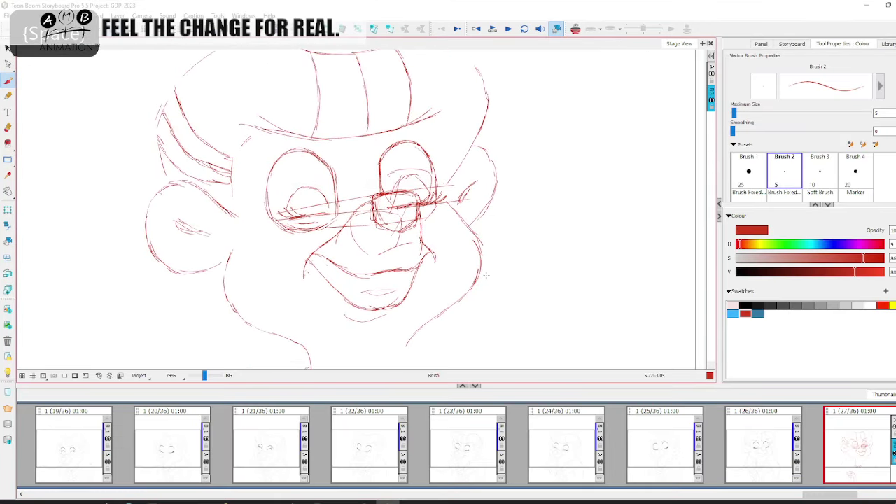
left_click_drag(191, 292, 225, 294)
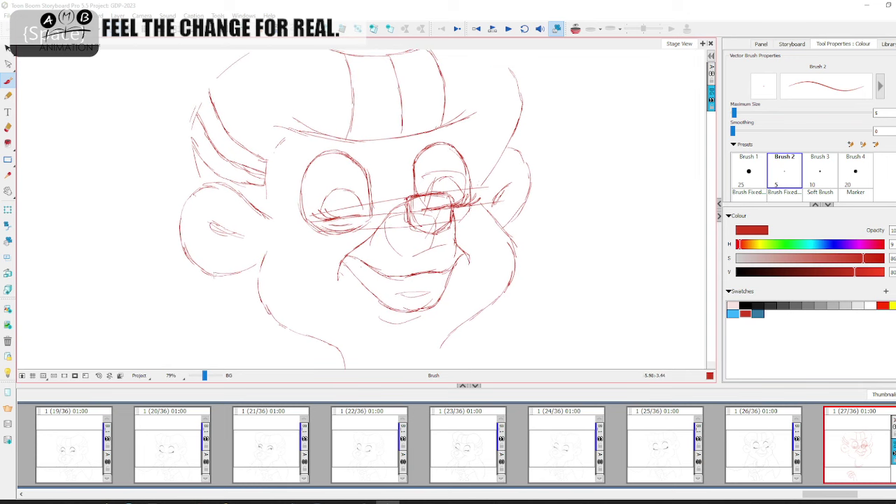
left_click(11, 54)
left_click(35, 47)
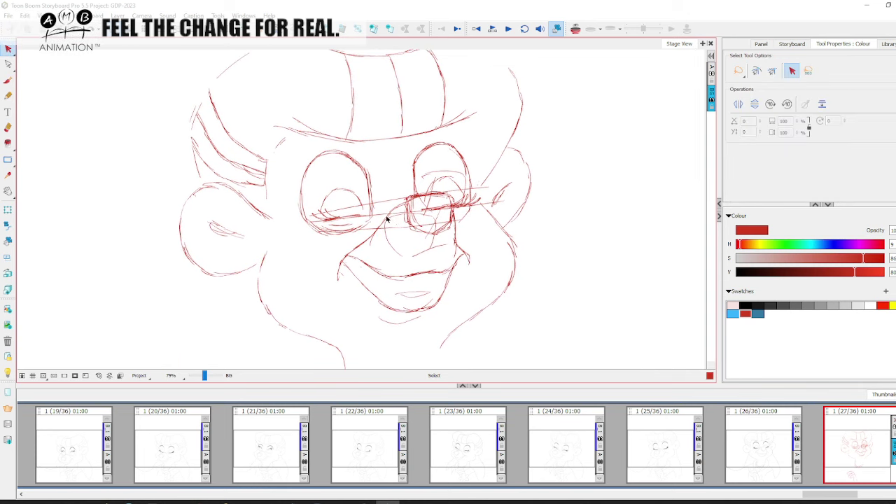
key("ctrl+a")
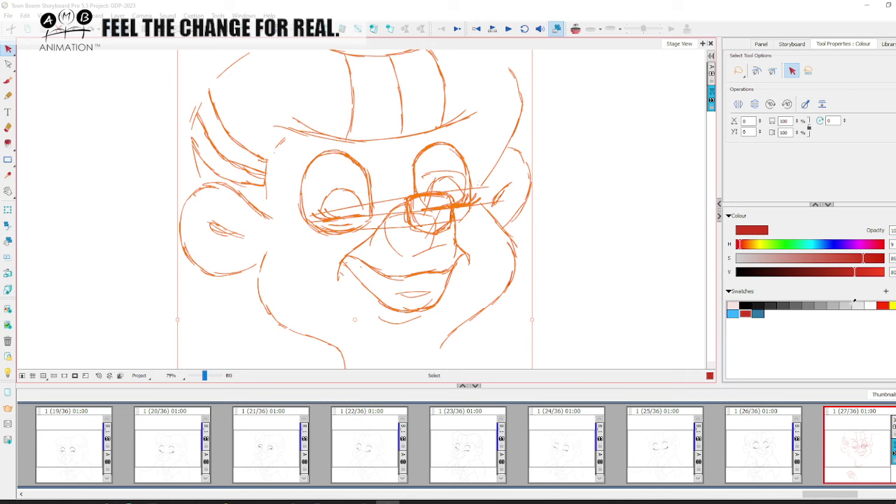
left_click(860, 305)
left_click(619, 303)
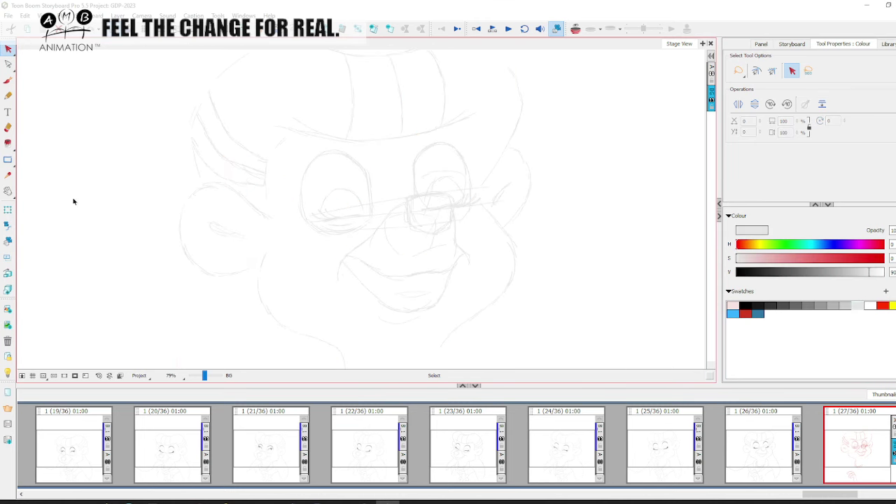
- Set the brush back to the red swatch and compare panel 27 with panels 25 and 26
left_click(8, 80)
left_click(745, 313)
left_click_drag(829, 494, 843, 495)
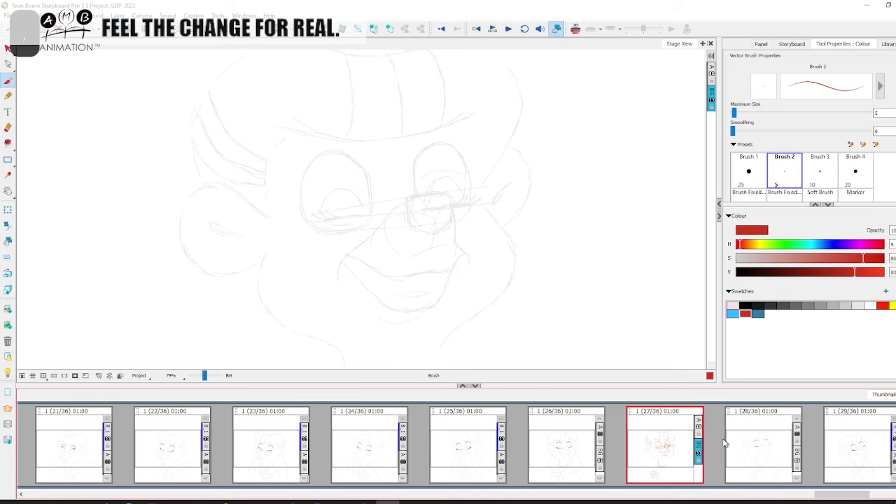
left_click(568, 447)
left_click(464, 448)
left_click(578, 445)
left_click(669, 445)
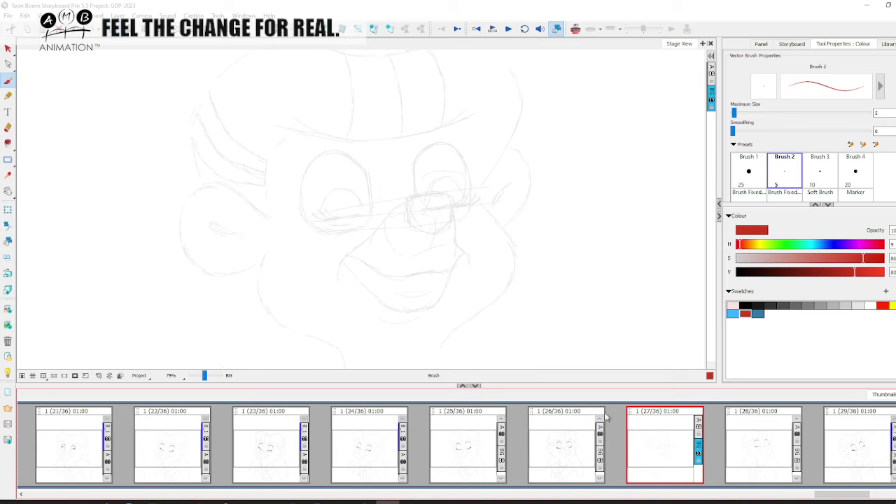
- Flip between panels 25 to 28 at close range to examine the movement of the nose and muzzle
left_click_drag(206, 376, 206, 377)
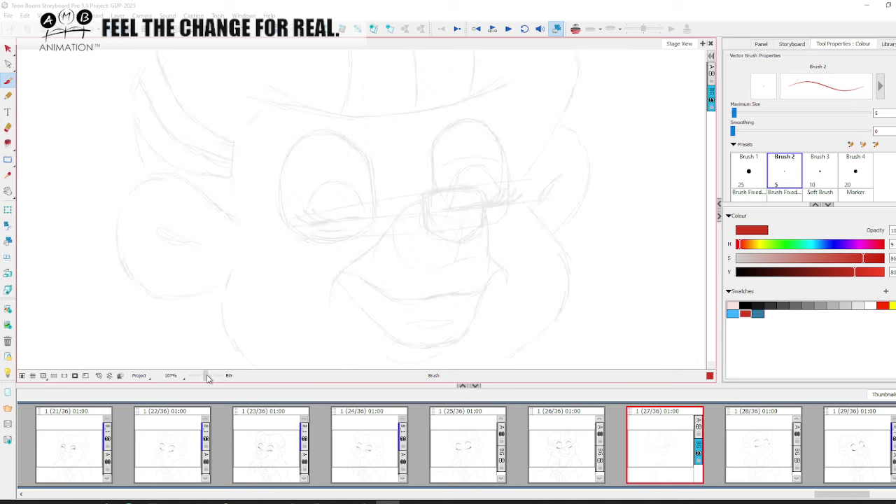
key("space")
left_click_drag(296, 314, 227, 322)
left_click_drag(205, 376, 206, 376)
left_click(564, 453)
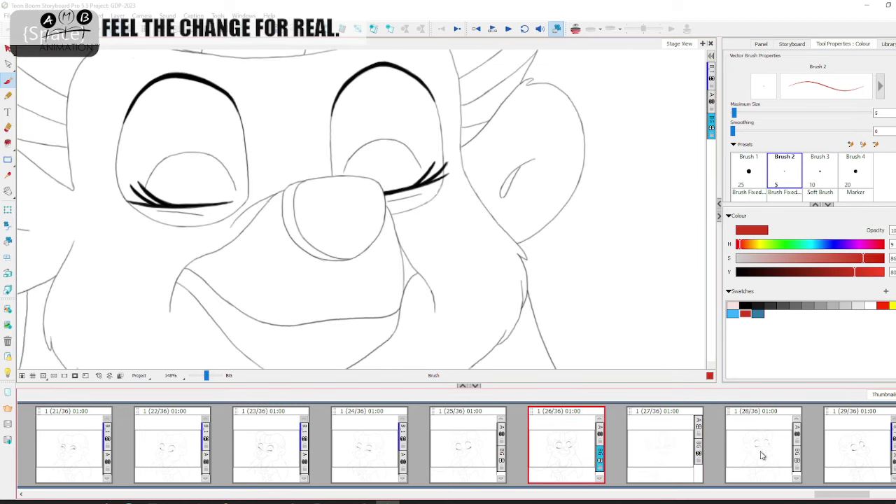
left_click(761, 456)
left_click(477, 449)
left_click(581, 444)
left_click(740, 443)
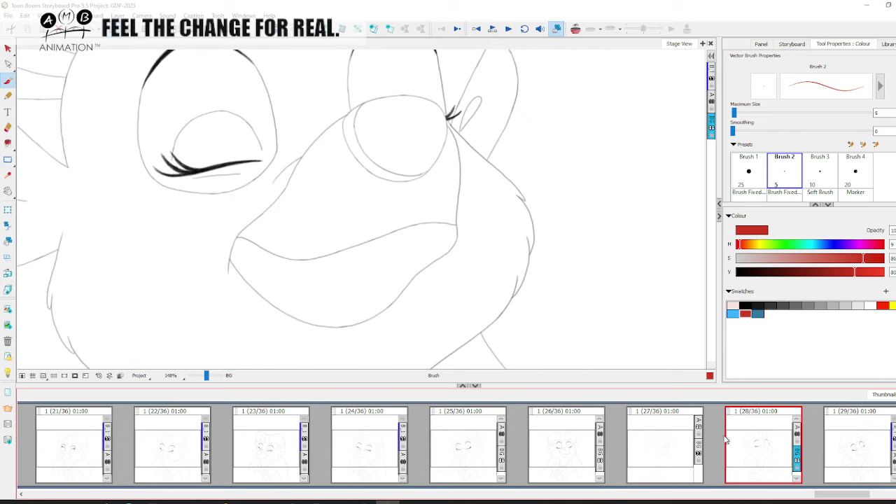
left_click(564, 448)
left_click(727, 435)
left_click(658, 446)
left_click(736, 433)
left_click(669, 444)
left_click(762, 442)
left_click(667, 429)
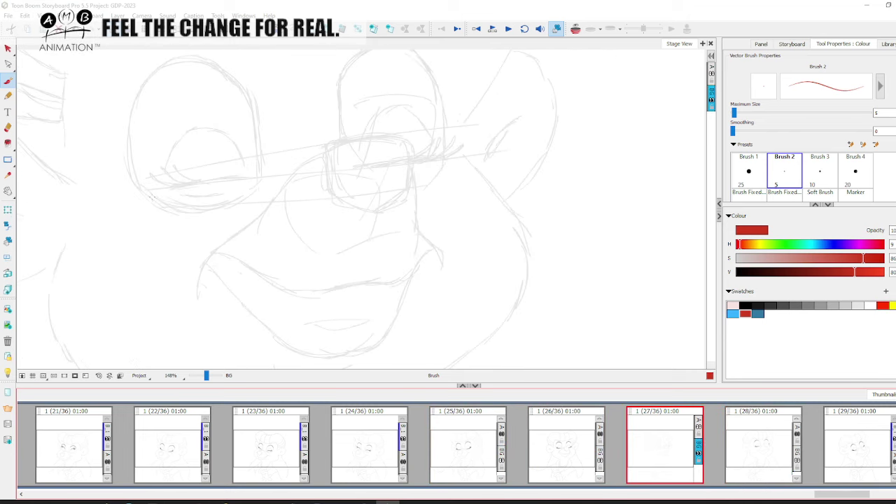
key("comma")
key("period")
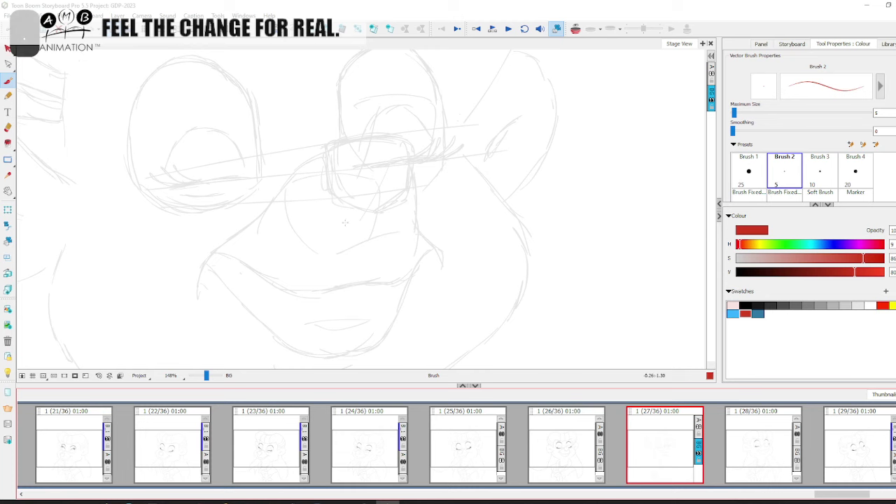
- Sketch the muzzle's upper contour in red as an arch over the nose, comparing with the neighbouring panels
left_click(752, 453)
key("comma")
mouse_move(265, 210)
left_mouse_down()
mouse_move(288, 178)
mouse_move(353, 147)
left_mouse_up()
key("Right")
key("Left")
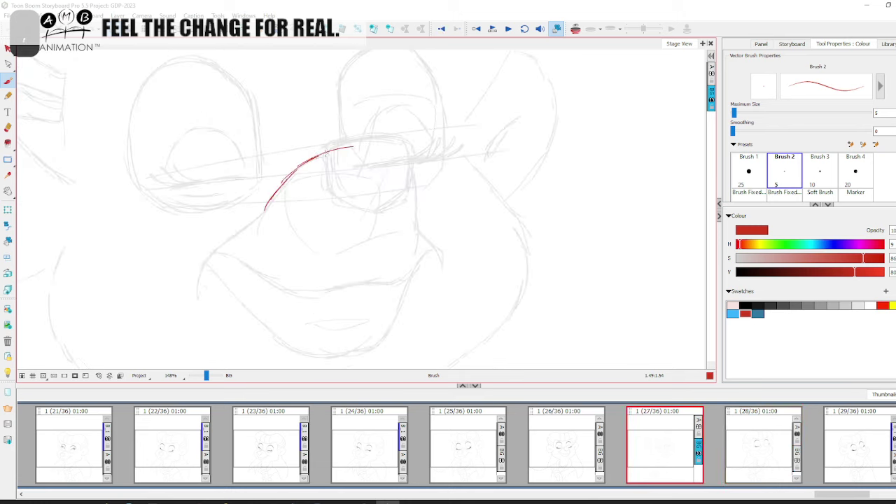
left_click_drag(405, 160, 416, 174)
key("Right")
key("Left")
key("Right")
key("Left")
key("Right")
key("Left")
- Extend the muzzle contour down its left side to the crease at the left mouth corner
left_click_drag(256, 217, 222, 242)
key("Right")
key("Left")
left_click_drag(199, 269, 195, 296)
key(".")
key("space")
left_click_drag(289, 290, 306, 248)
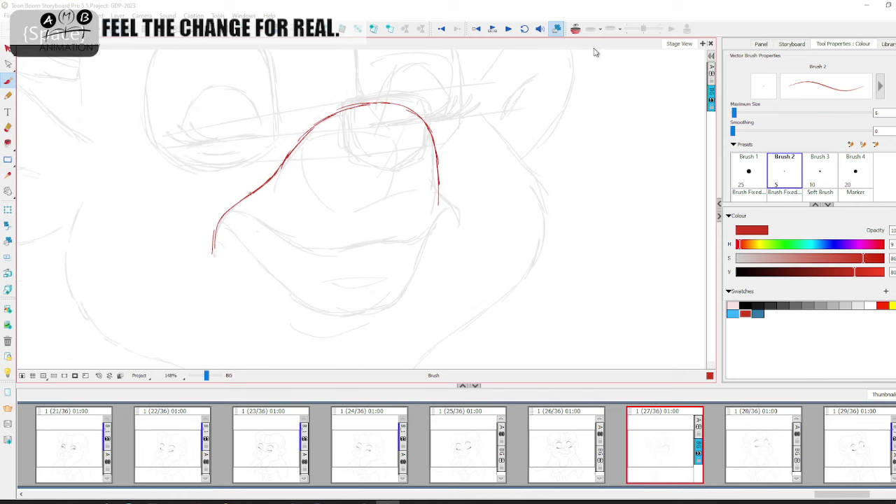
- Turn on the onion skin and compare the muzzle contour with panel 28
left_click(575, 29)
key("space")
left_click_drag(400, 211, 366, 232)
key(".")
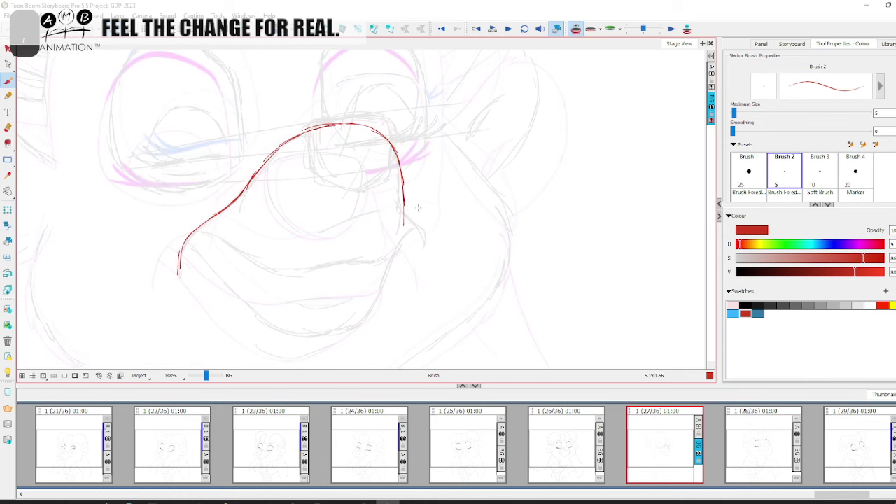
key("Right")
key("Left")
key("Right")
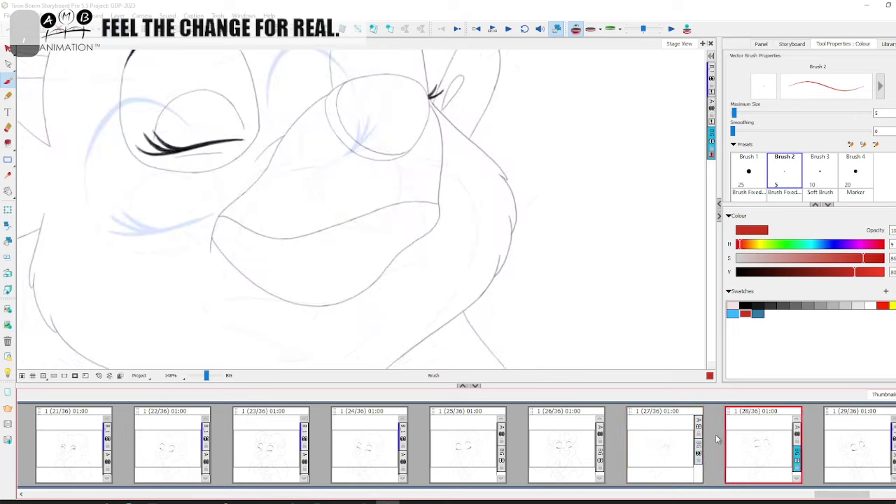
key("Left")
key("Left")
- Extend the muzzle's right side on panel 27 with a short line slanting outward to the right mouth corner
left_click(646, 446)
left_click(575, 28)
key("Left")
key("Right")
left_click(575, 28)
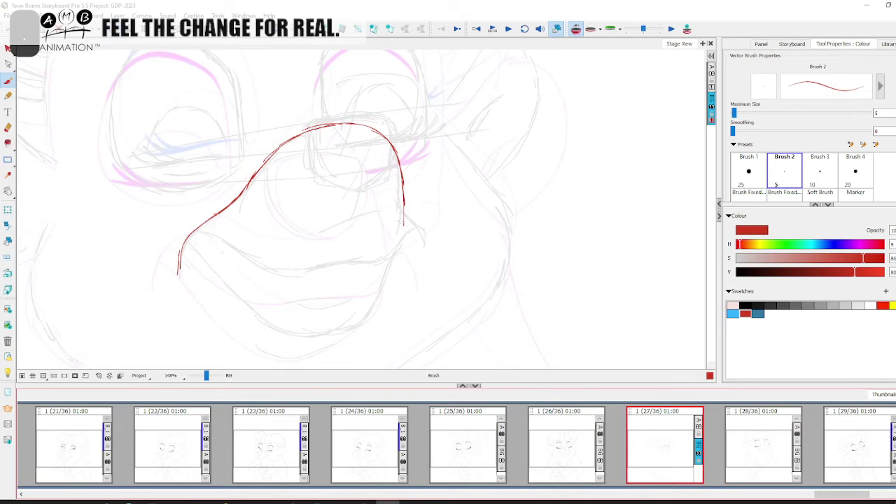
left_click_drag(403, 225, 423, 251)
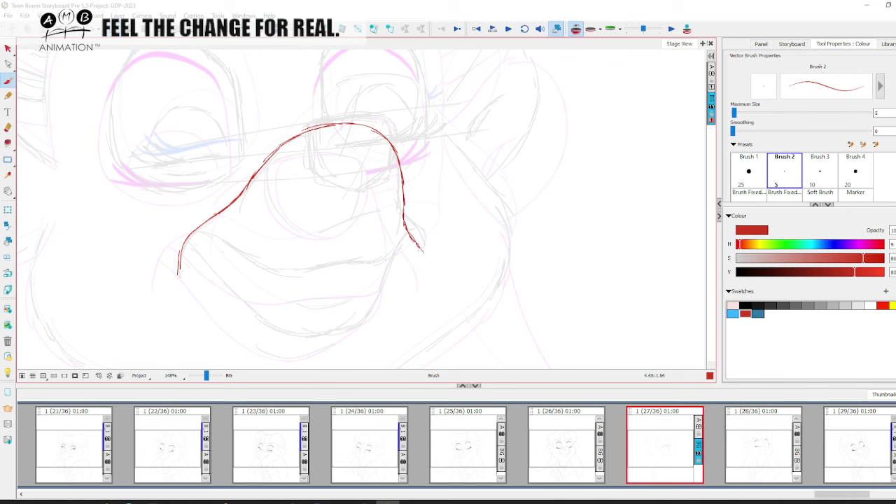
- Draw the lower lip in red on panel 27 as a deep curve from the left mouth corner to the right one
key("space")
mouse_move(239, 290)
left_mouse_down()
mouse_move(258, 274)
mouse_move(263, 313)
left_mouse_up()
key("ctrl+z")
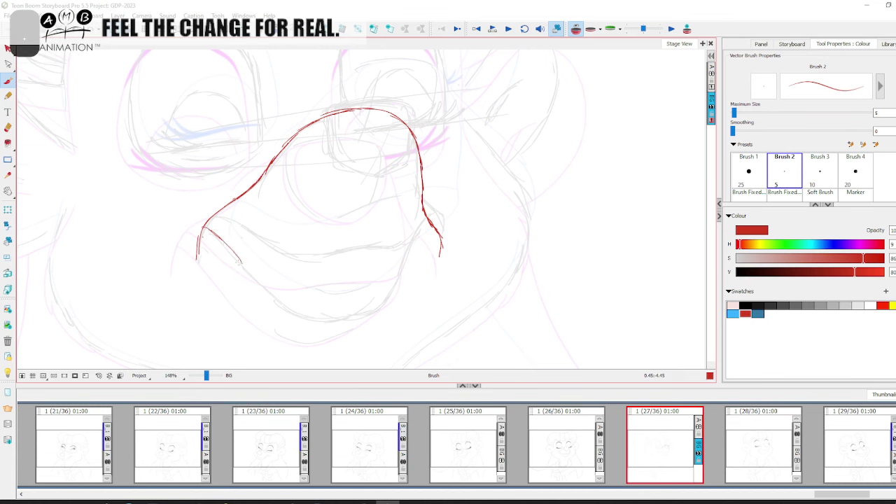
left_click_drag(257, 282, 292, 308)
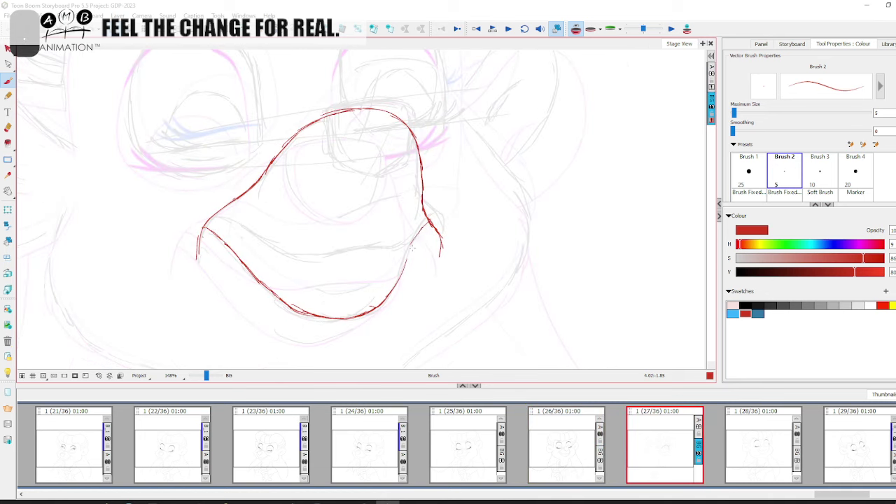
left_click_drag(410, 250, 375, 310)
- Draw the mouth's upper line in red from the left corner across to the right corner, comparing with the neighbouring panels
key("comma")
key("period")
key("comma")
key("s")
mouse_move(215, 218)
left_mouse_down()
mouse_move(274, 249)
mouse_move(343, 252)
left_mouse_up()
key("a")
key("s")
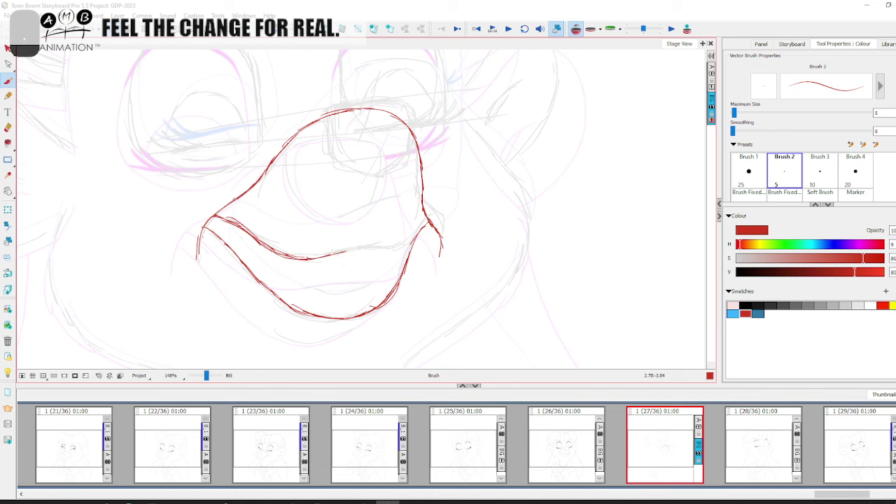
key("a")
key("s")
key("a")
key("s")
key("a")
key("s")
key("s")
key("a")
left_click_drag(390, 244, 318, 255)
- Erase the left dip of the mouth's upper line and redraw it as a smoother curve, comparing with panel 28
key("alt+e")
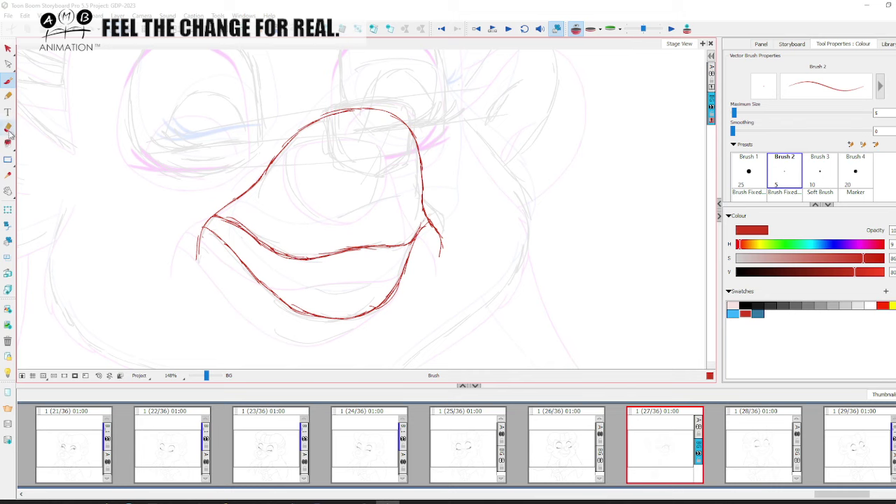
left_click_drag(278, 257, 257, 243)
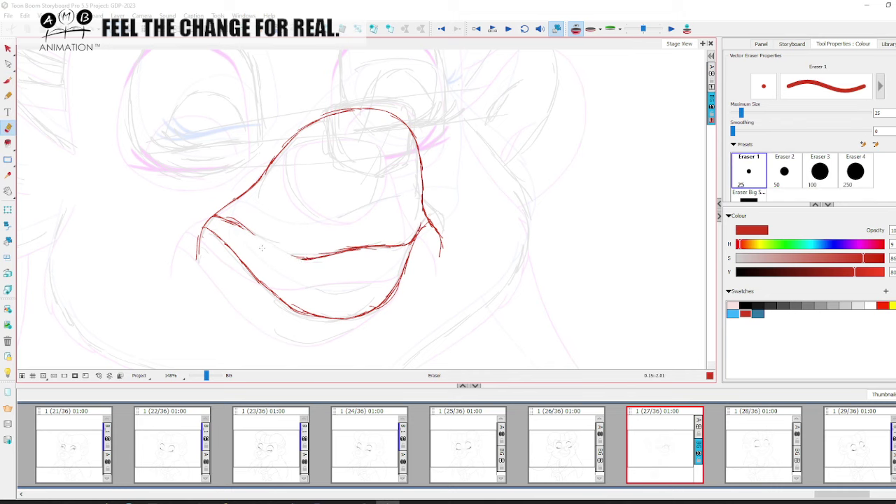
key("alt+b")
key("period")
key("comma")
mouse_move(265, 237)
left_mouse_down()
mouse_move(303, 254)
mouse_move(347, 248)
left_mouse_up()
key("period")
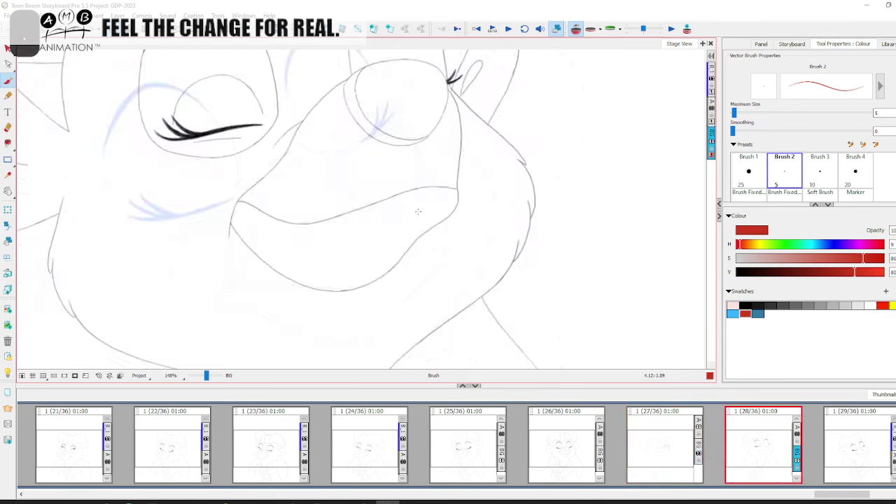
key("comma")
- Sketch the nose's top edge and upper sides in red over the tip of the muzzle, comparing with the neighbouring panels
key("space")
left_click_drag(355, 184, 351, 239)
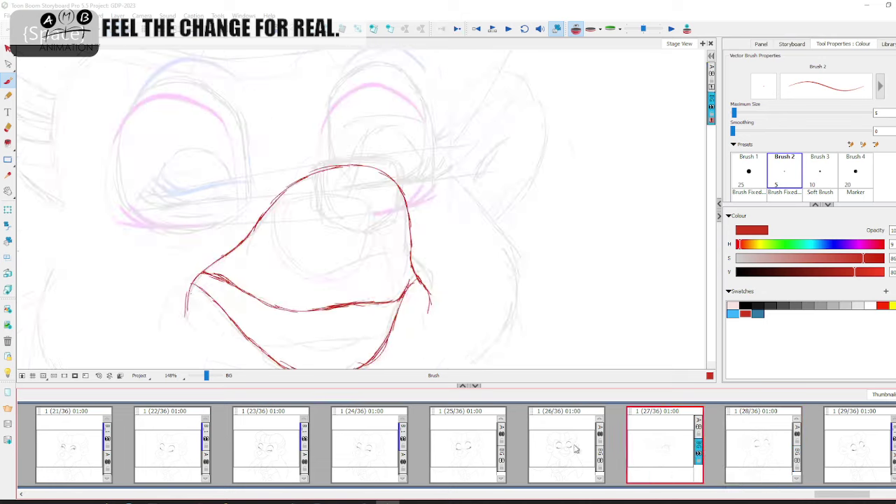
key("comma")
key("period")
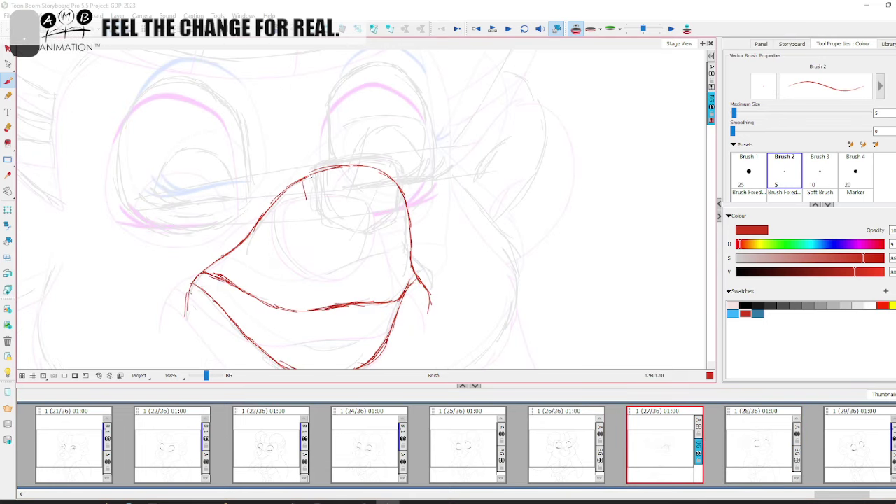
left_click_drag(377, 168, 387, 170)
left_click_drag(310, 167, 356, 159)
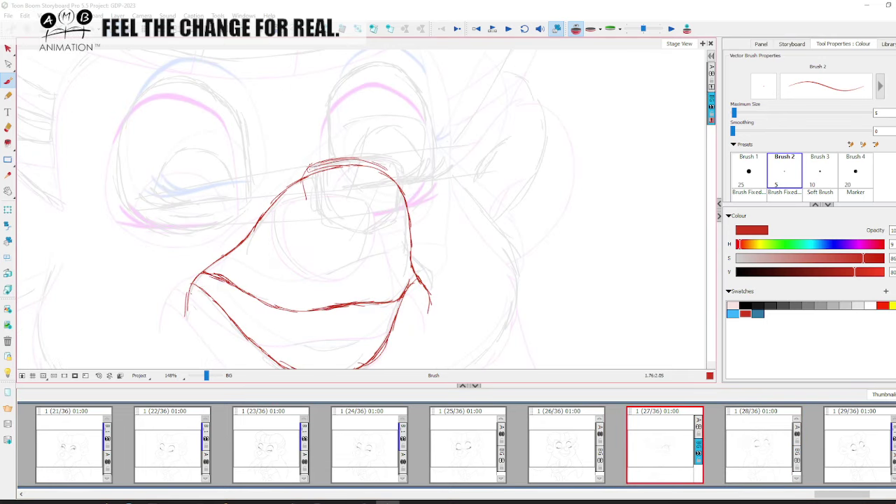
key("comma")
key("period")
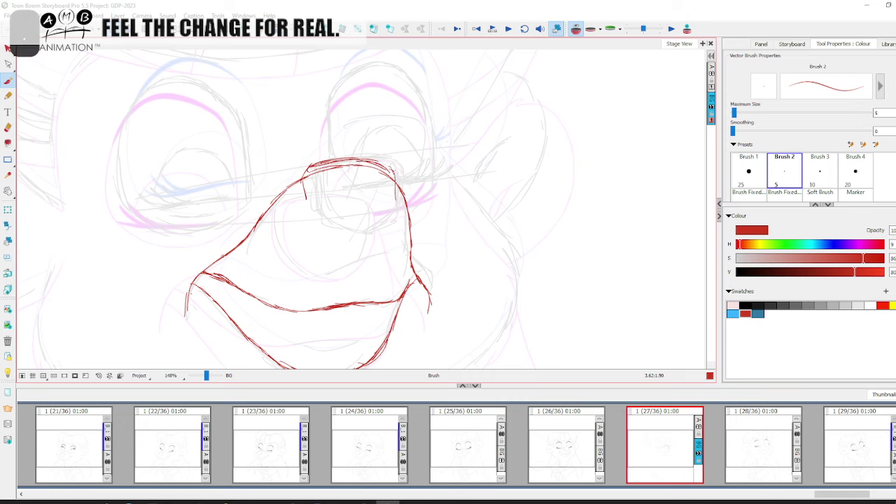
mouse_move(360, 162)
left_mouse_down()
mouse_move(308, 177)
mouse_move(311, 216)
left_mouse_up()
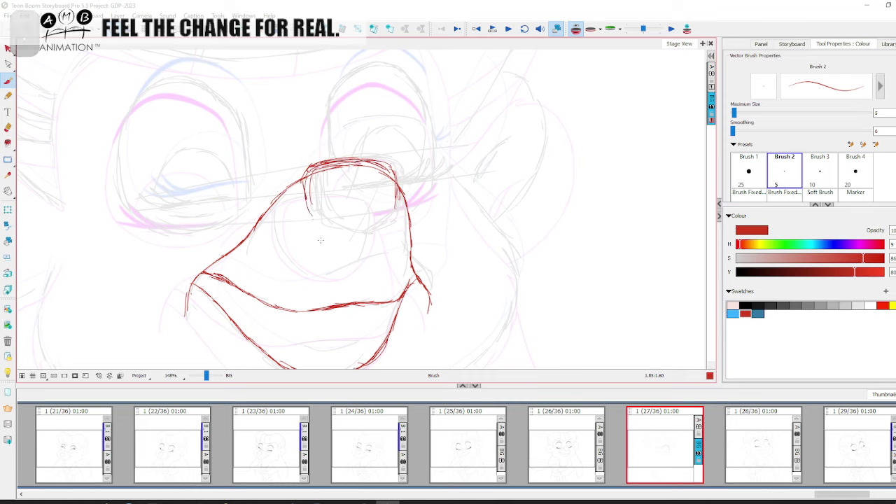
key("comma")
key("period")
key("comma")
key("space")
mouse_move(319, 343)
left_mouse_down()
mouse_move(357, 294)
mouse_move(341, 315)
mouse_move(343, 190)
left_mouse_up()
key("ctrl+z")
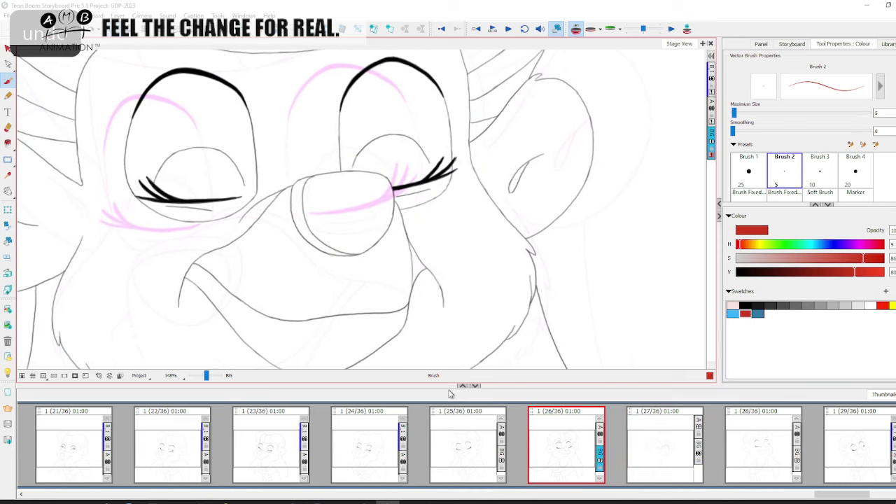
key("space")
left_click_drag(350, 359, 383, 317)
mouse_move(290, 284)
left_mouse_down()
mouse_move(364, 277)
mouse_move(311, 287)
left_mouse_up()
key("ctrl+z")
- Close the nose shape on panel 27 with red strokes along its underside and right side, comparing with panels 26 and 28
left_click(743, 446)
left_click(667, 447)
left_click(572, 449)
left_click(647, 450)
key("space")
left_click_drag(474, 258, 471, 312)
key("comma")
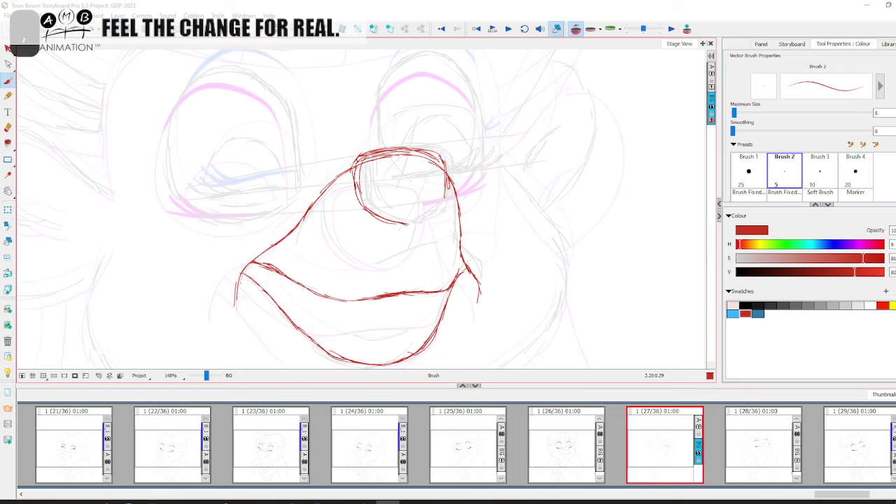
left_click_drag(365, 214, 408, 231)
left_click_drag(388, 220, 415, 226)
key("period")
key("comma")
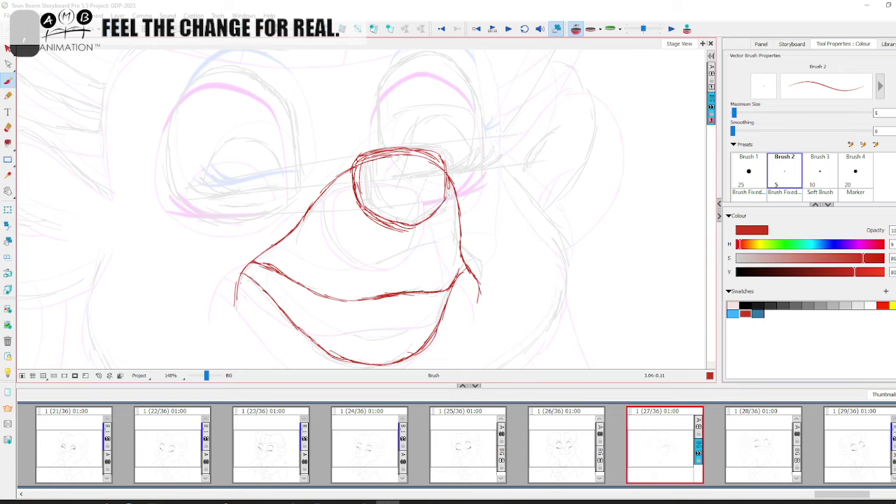
- Erase the overlapping strokes inside the nose and along its lower left outline
key("f")
key("d")
key("alt+e")
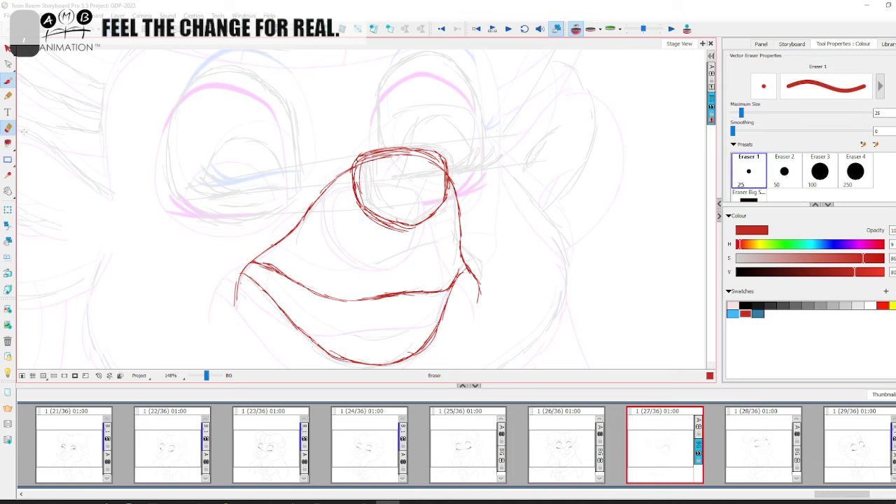
mouse_move(358, 196)
left_mouse_down()
mouse_move(361, 164)
mouse_move(372, 159)
mouse_move(439, 166)
left_mouse_up()
left_click_drag(355, 209, 423, 226)
- Redraw the nose's left and lower outline in red, joining it to the right side
key("alt+b")
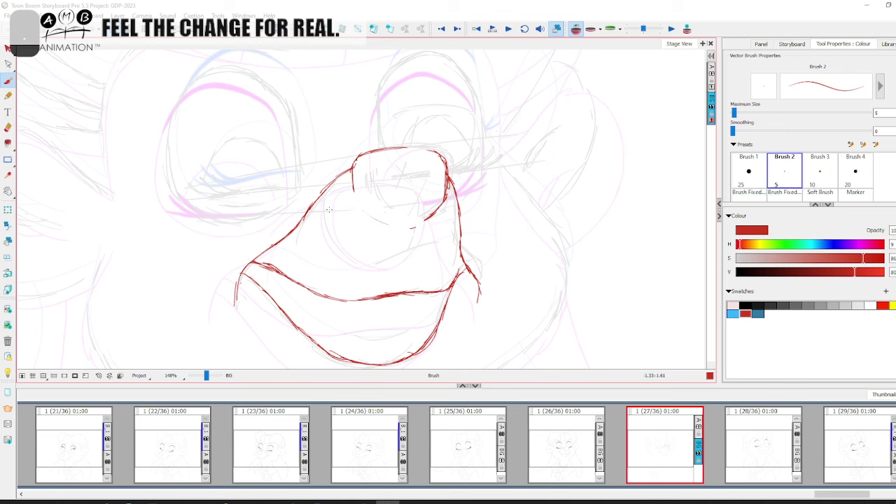
mouse_move(356, 198)
left_mouse_down()
mouse_move(366, 217)
mouse_move(414, 228)
left_mouse_up()
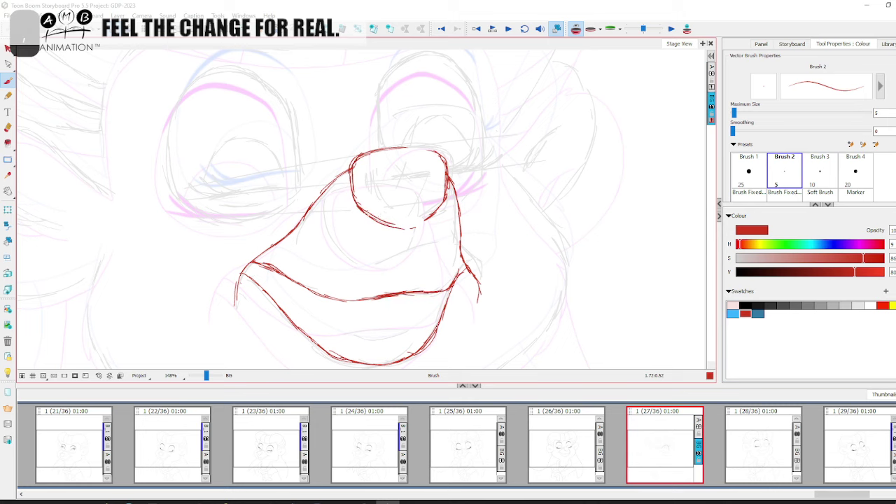
left_click_drag(419, 225, 435, 209)
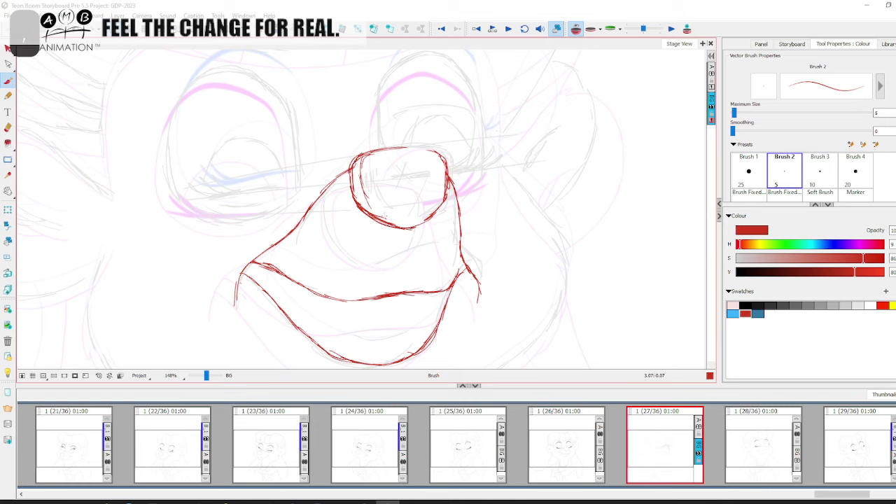
- Finish a second contour inside the nose's lower left edge and reinforce the nose's top edge in red
left_click_drag(381, 213, 410, 223)
key(".")
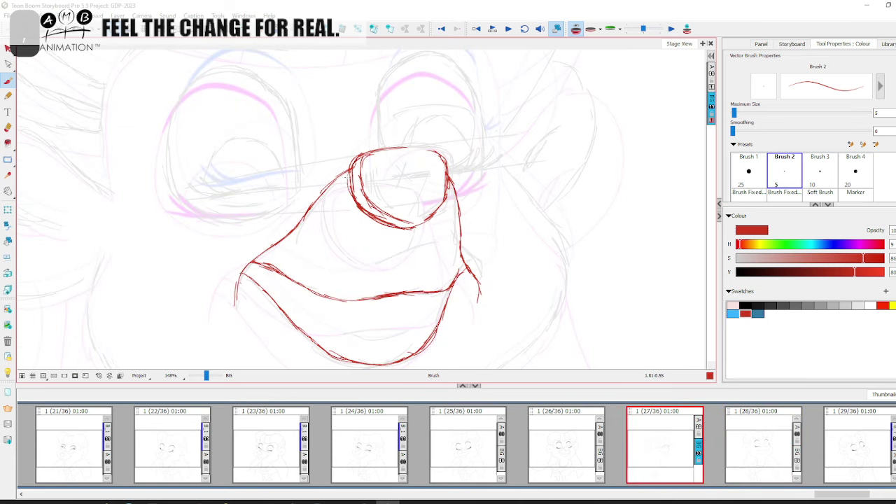
left_click_drag(402, 148, 442, 160)
key(".")
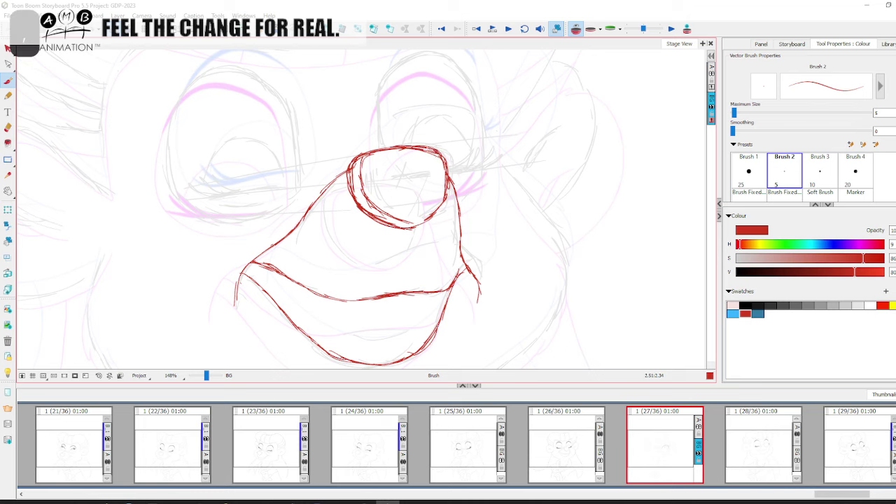
- Erase the rough strokes on the nose's lower right side and redraw that edge with a cleaner line
key("alt+e")
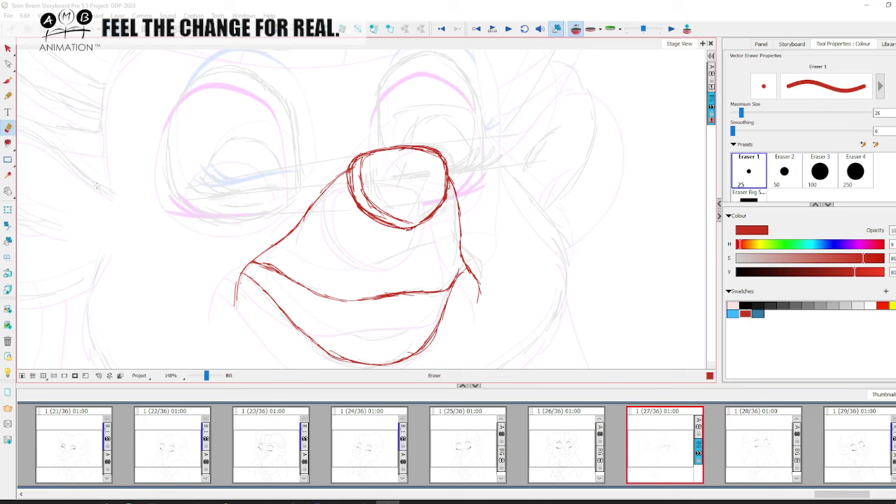
mouse_move(428, 206)
left_mouse_down()
mouse_move(451, 183)
mouse_move(415, 225)
left_mouse_up()
key("alt+b")
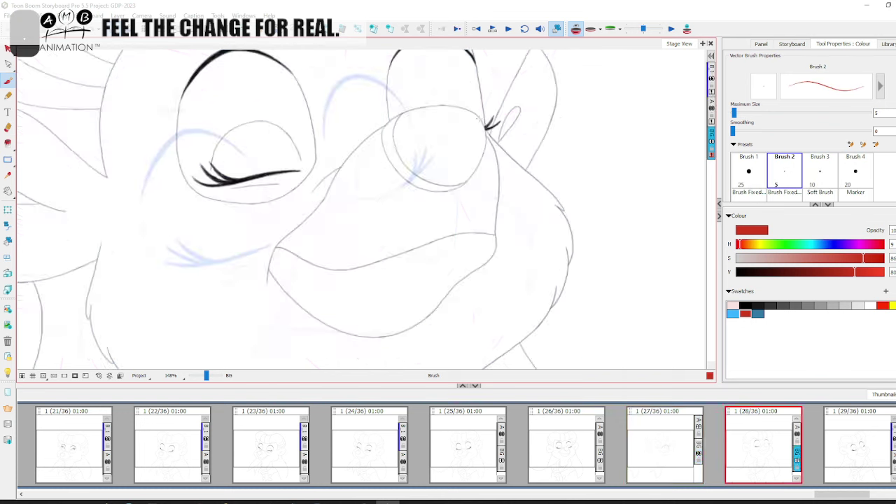
mouse_move(437, 201)
left_mouse_down()
mouse_move(408, 228)
mouse_move(447, 186)
left_mouse_up()
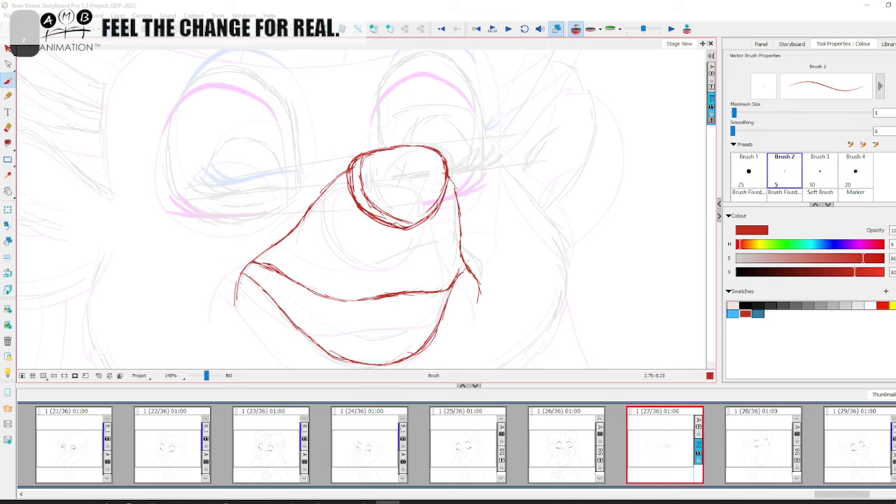
- Turn off the onion skin and flip between panels 26, 27 and 28 to check the nose and mouth movement
left_click_drag(207, 376, 201, 376)
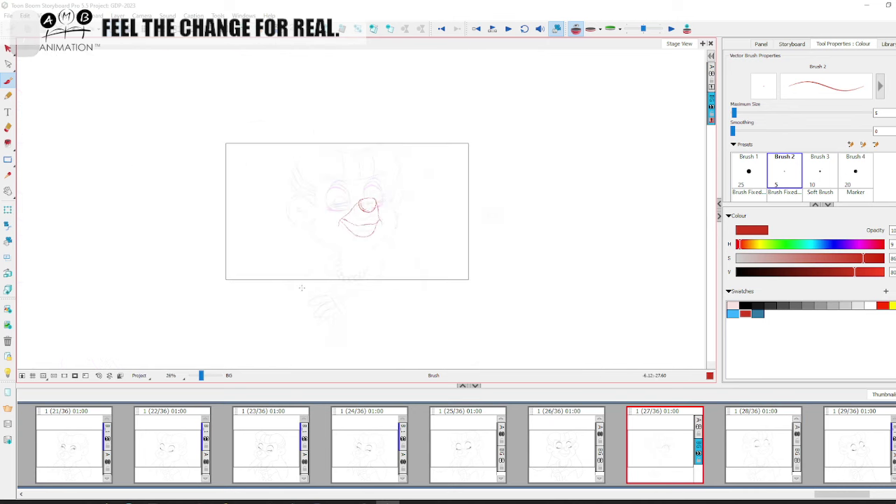
key("space")
left_click_drag(486, 151, 472, 184)
left_click(576, 29)
left_click_drag(202, 376, 203, 375)
left_click(748, 438)
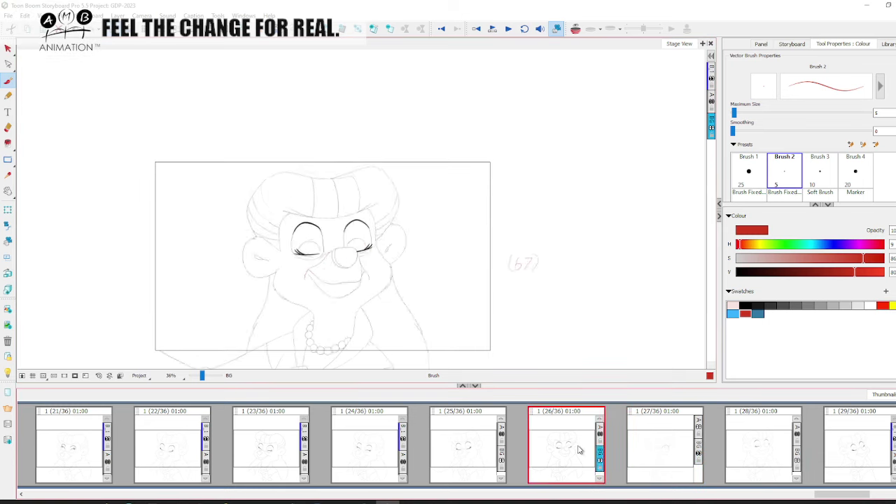
left_click(579, 445)
left_click(658, 444)
left_click(745, 440)
left_click(575, 444)
left_click(658, 442)
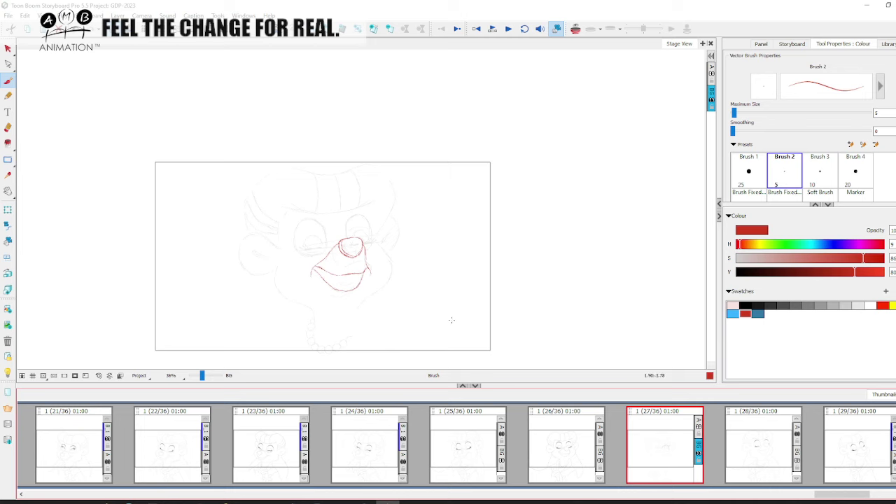
left_click(739, 435)
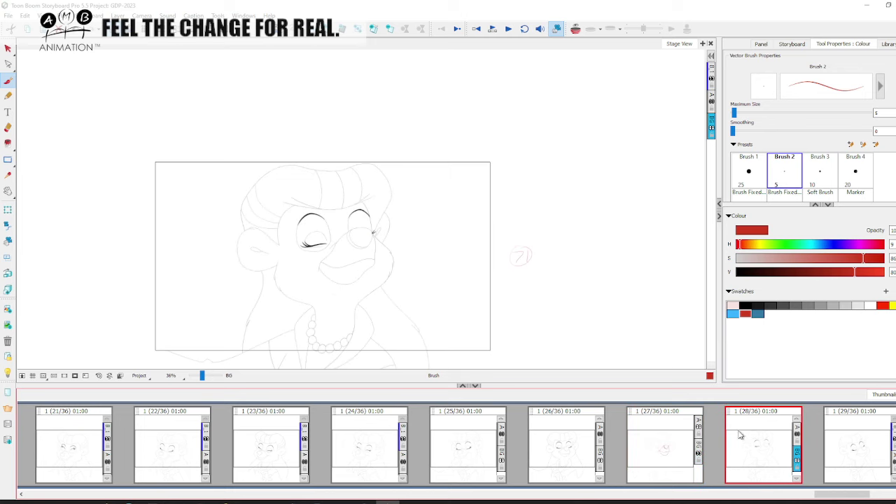
left_click(662, 442)
- Turn the onion skin back on and erase the right half of the lower lip on panel 27
left_click_drag(202, 376, 207, 375)
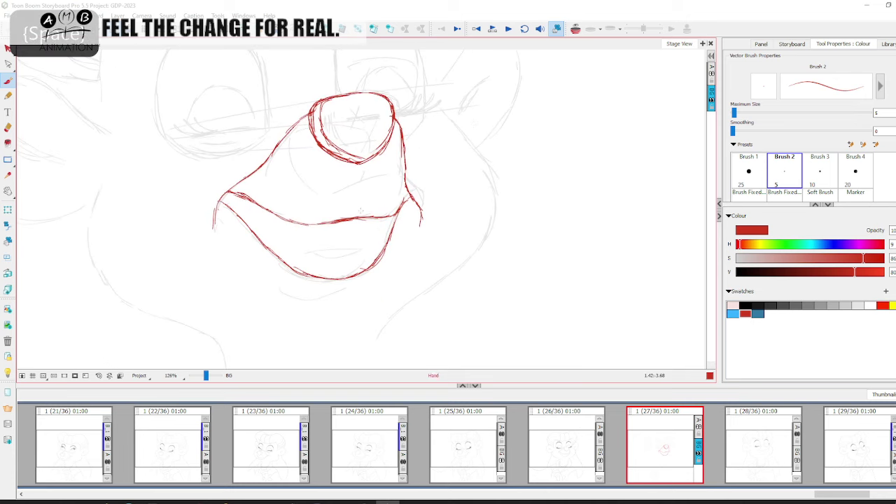
left_click(575, 30)
left_click(8, 128)
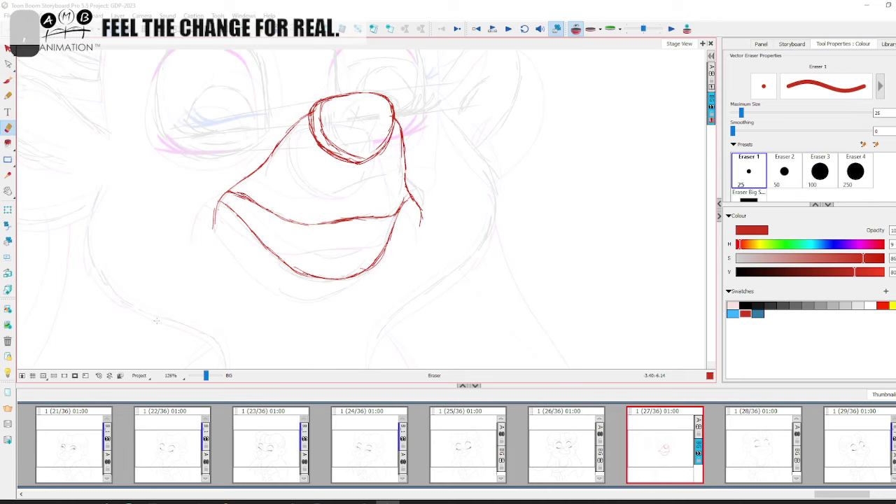
left_click_drag(387, 239, 378, 257)
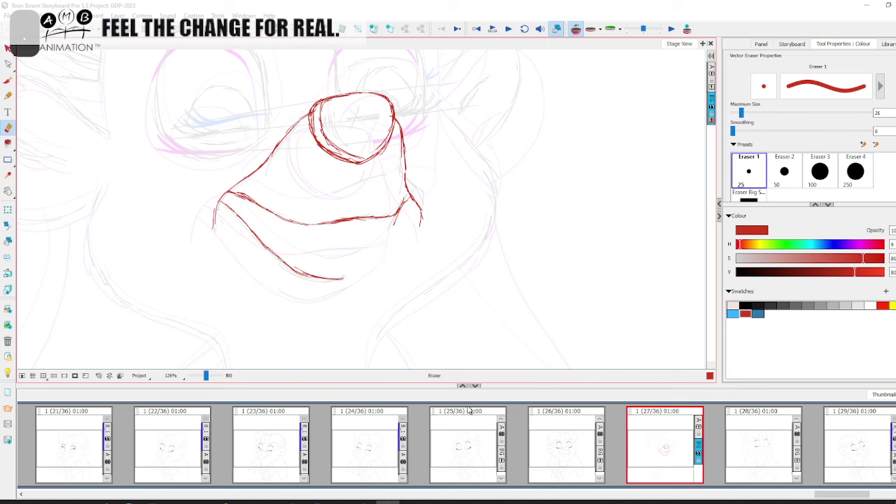
- Redraw the lower lip's right half in red with an S-shaped bend up to the mouth corner, using panel 28 as reference
left_click(756, 442)
left_click(664, 431)
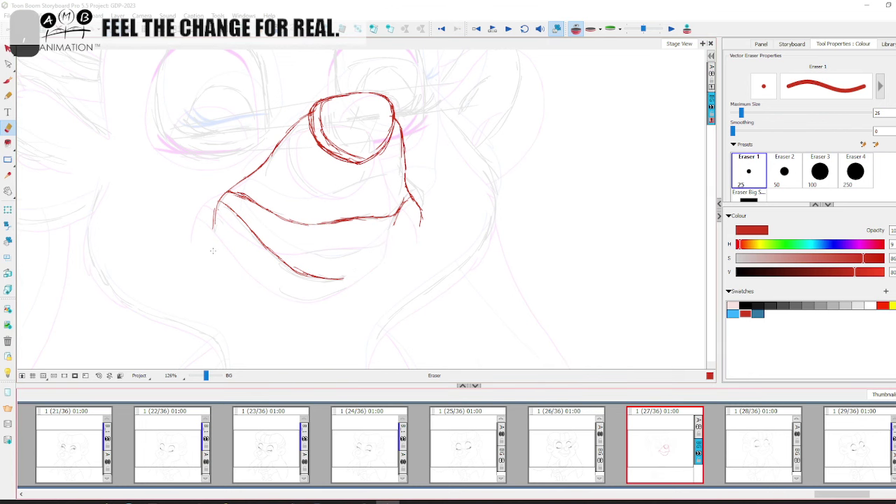
left_click(8, 82)
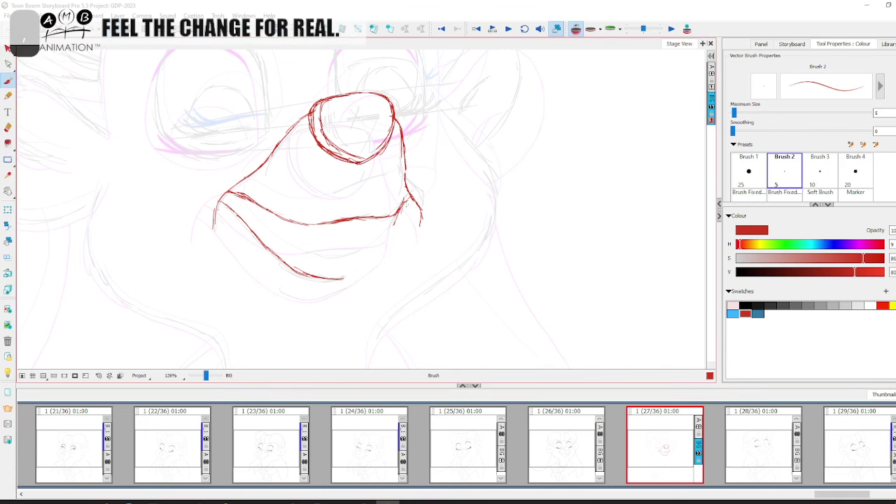
left_click_drag(390, 233, 384, 240)
left_click_drag(393, 232, 384, 242)
left_click_drag(345, 277, 319, 282)
left_click_drag(373, 250, 347, 275)
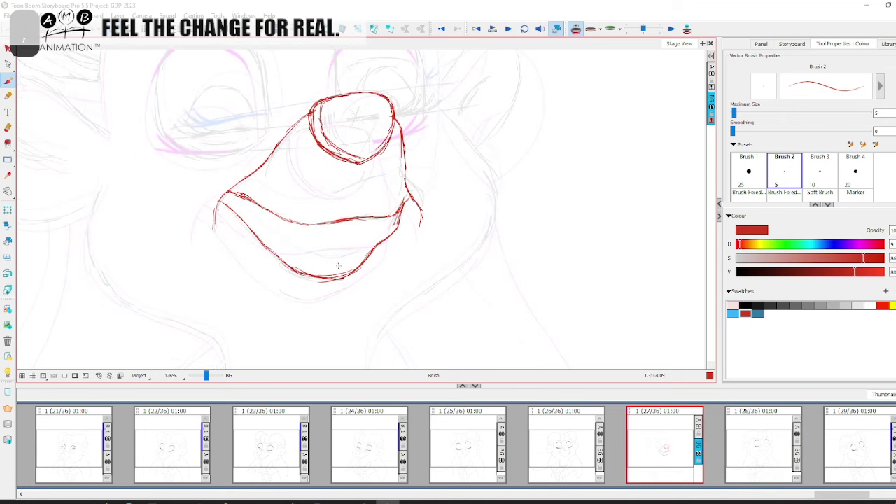
key("alt+e")
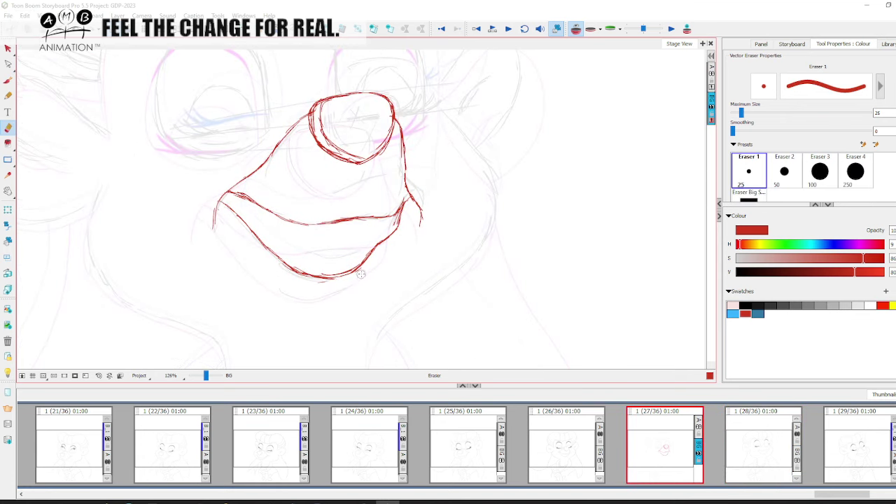
left_click_drag(207, 375, 206, 375)
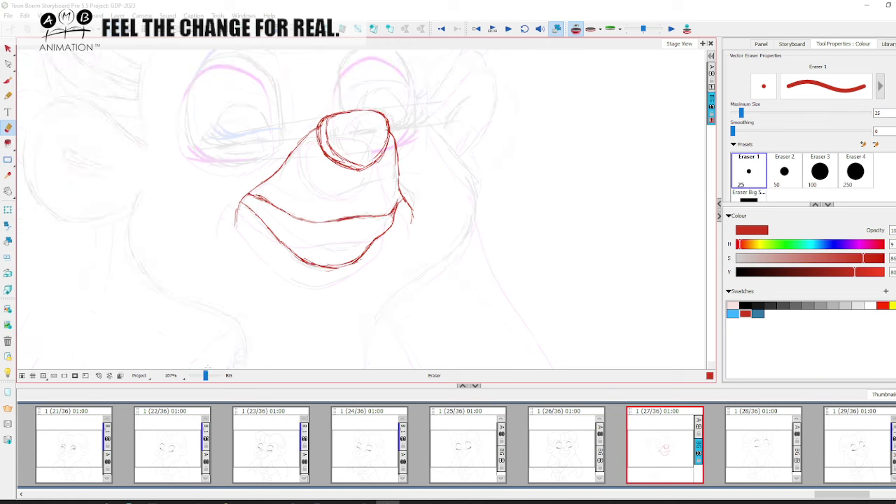
- Turn off the onion skin and flip between panels 26, 27 and 28 to check the lower lip's movement
key("space")
left_click_drag(317, 278, 318, 318)
left_click(574, 32)
left_click_drag(206, 376, 205, 376)
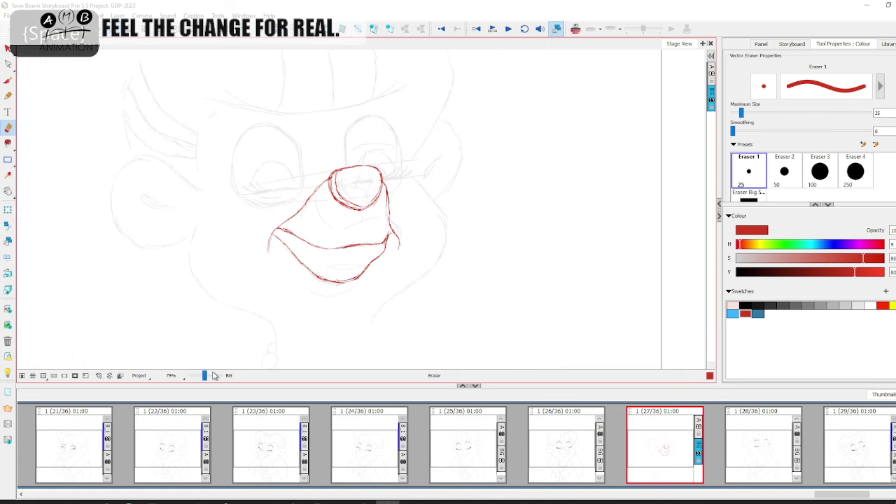
left_click(762, 440)
left_click(670, 452)
left_click(762, 439)
left_click(666, 445)
left_click(579, 445)
left_click(666, 442)
left_click(774, 441)
left_click(581, 445)
left_click(630, 443)
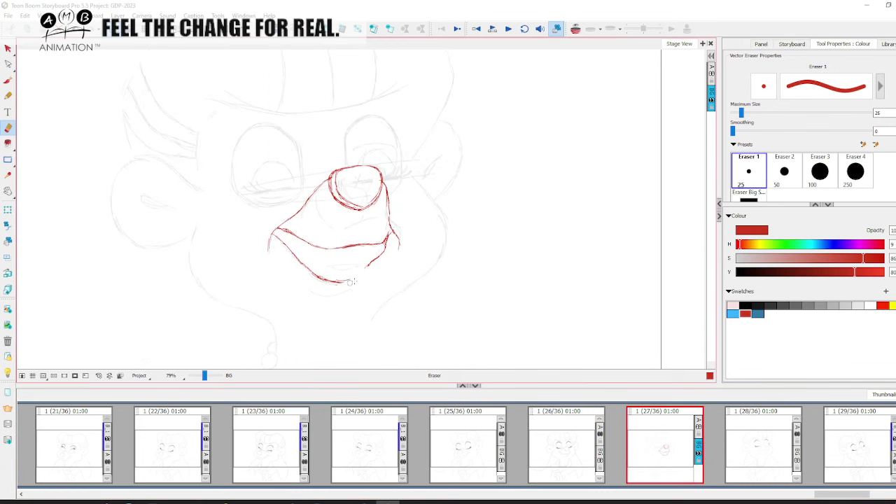
- Erase the bottom of the lower lip on panel 27 and redraw it with a thin red line, comparing with the neighbouring panels
left_click(9, 82)
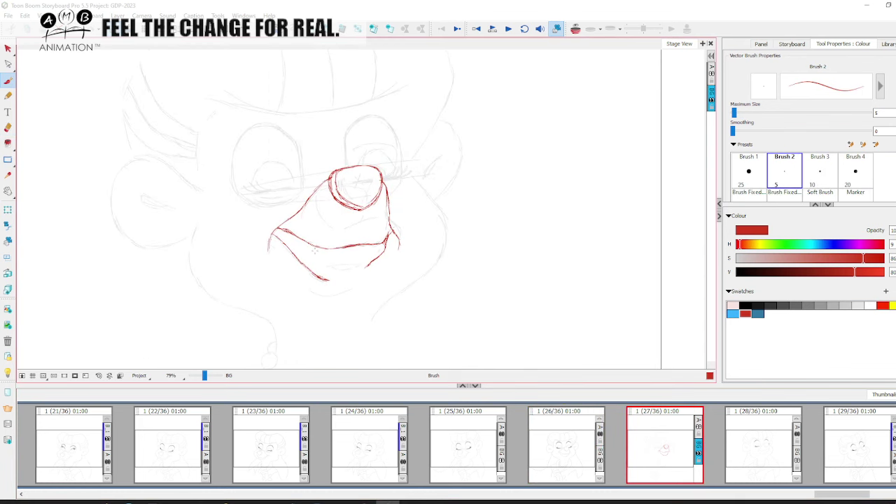
key("Left")
key("Right")
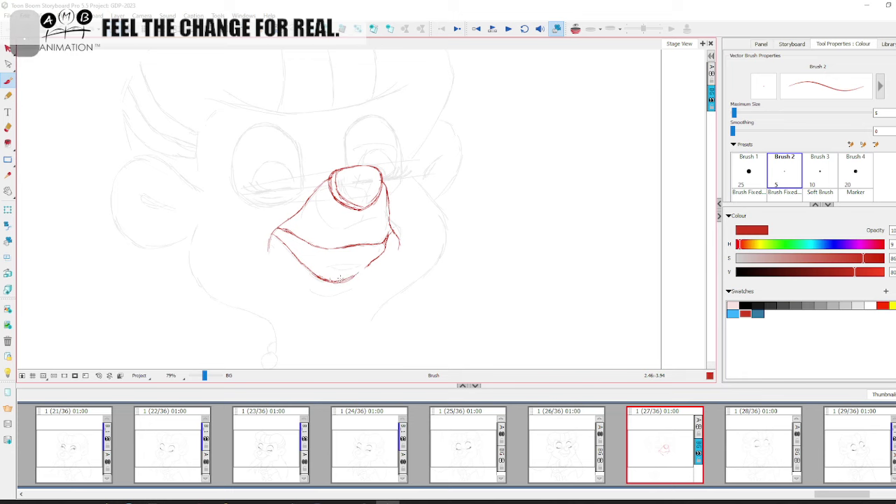
key("Left")
key("Right")
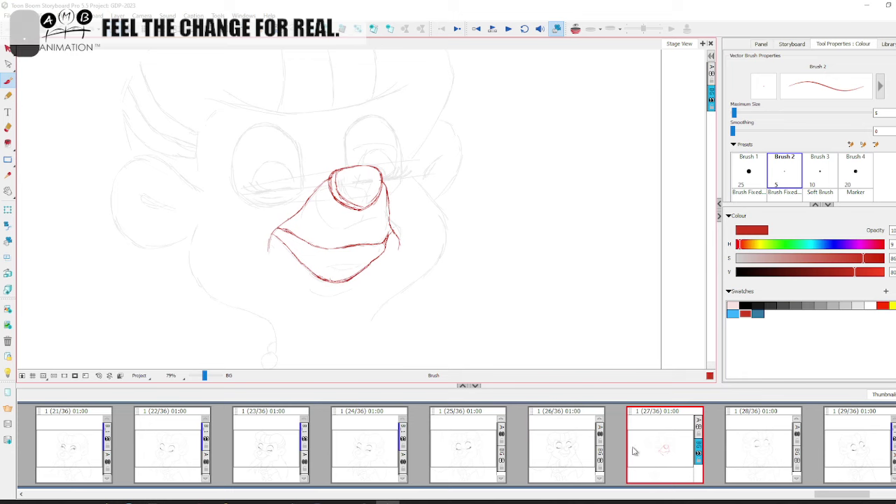
- Flip through panels 26, 27 and 28 and scrub the timeline around panel 27 to review the redrawn mouth
left_click(749, 444)
left_click(665, 447)
left_click(572, 452)
left_click(755, 442)
left_click(668, 441)
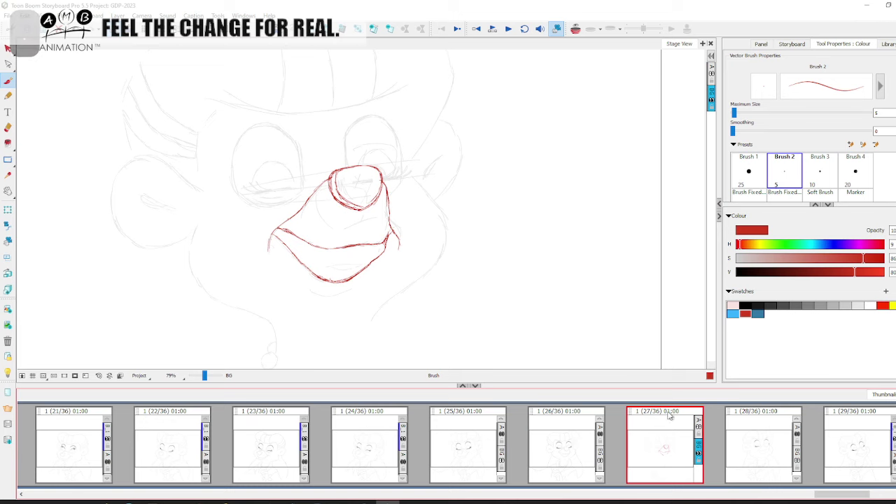
left_click(126, 32)
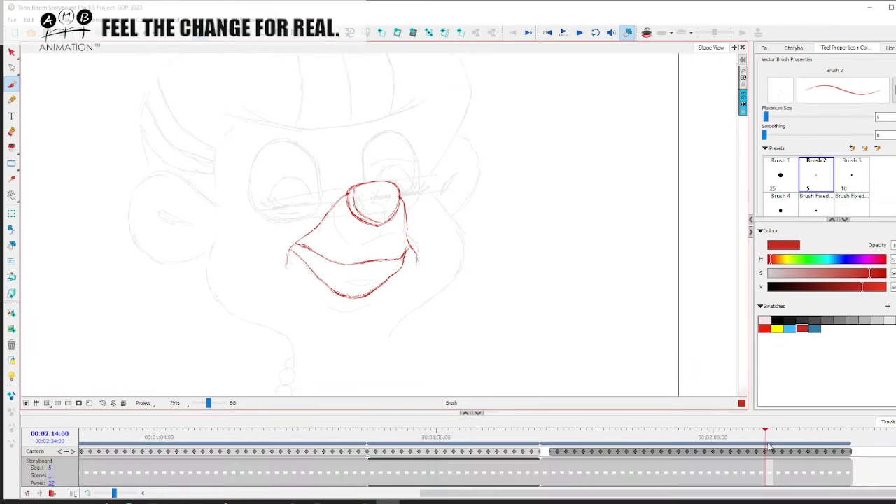
mouse_move(765, 434)
left_mouse_down()
mouse_move(752, 433)
mouse_move(788, 434)
mouse_move(748, 433)
mouse_move(777, 430)
mouse_move(759, 430)
mouse_move(777, 431)
mouse_move(761, 427)
mouse_move(767, 422)
left_mouse_up()
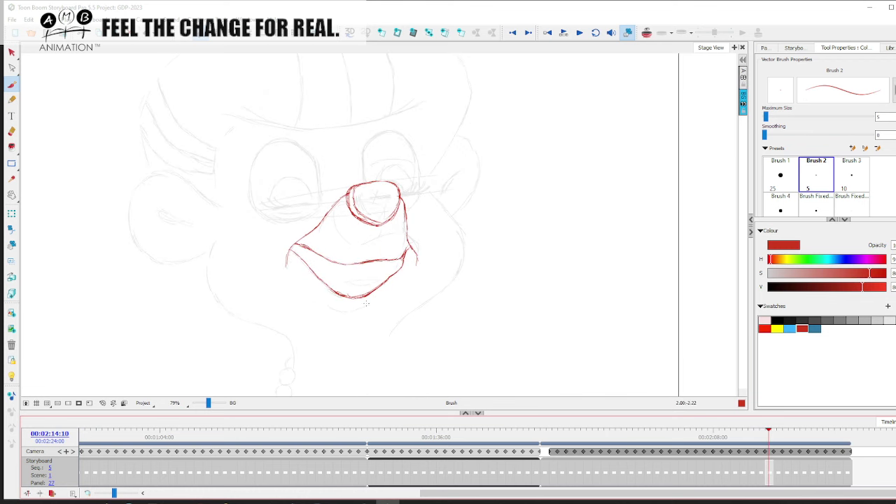
- Thin out the heavy strokes along the lower lip's bottom and the middle of the mouth line with the Eraser
left_click(11, 131)
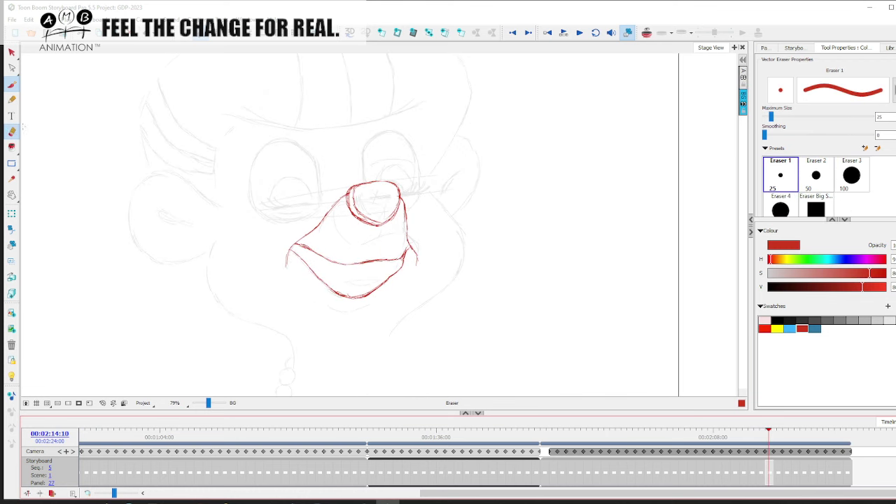
left_click_drag(209, 402, 212, 403)
key("space")
left_click_drag(347, 338, 351, 252)
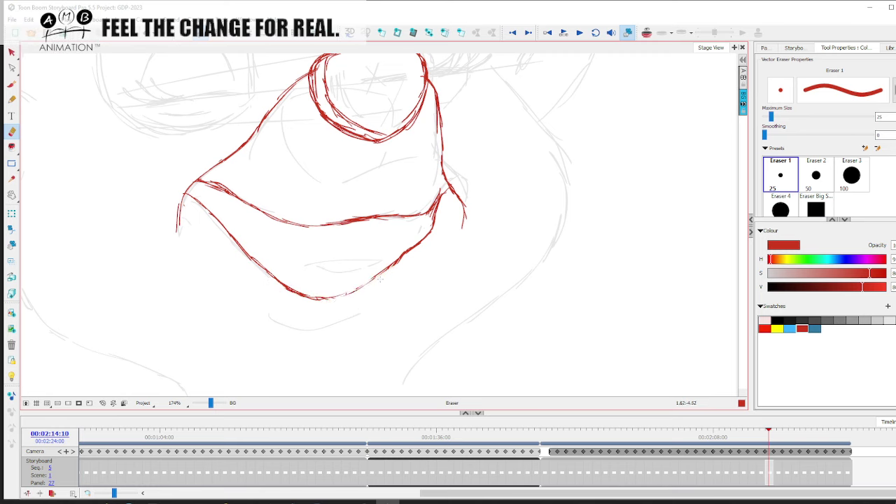
key("space")
left_click_drag(343, 206, 347, 221)
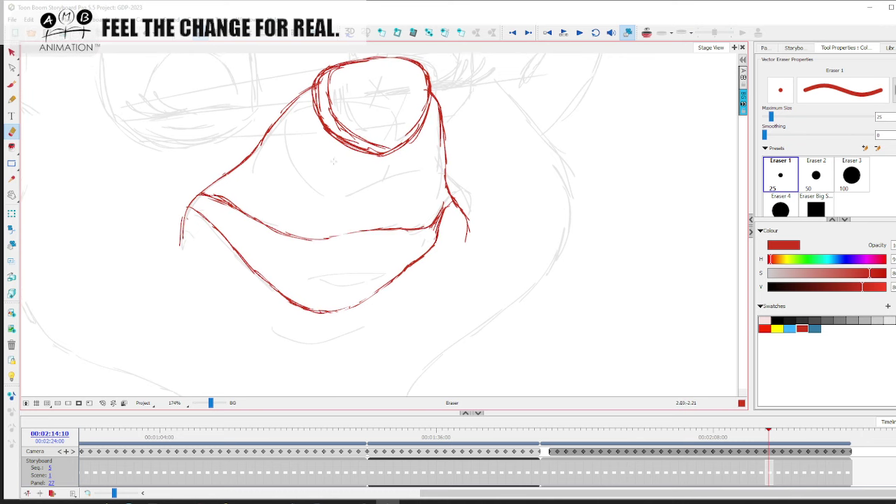
- Erase the nose's heavy lower left edge, redraw it thinner, and retouch the thinned mouth and lower lip lines in red
left_click_drag(329, 123, 369, 151)
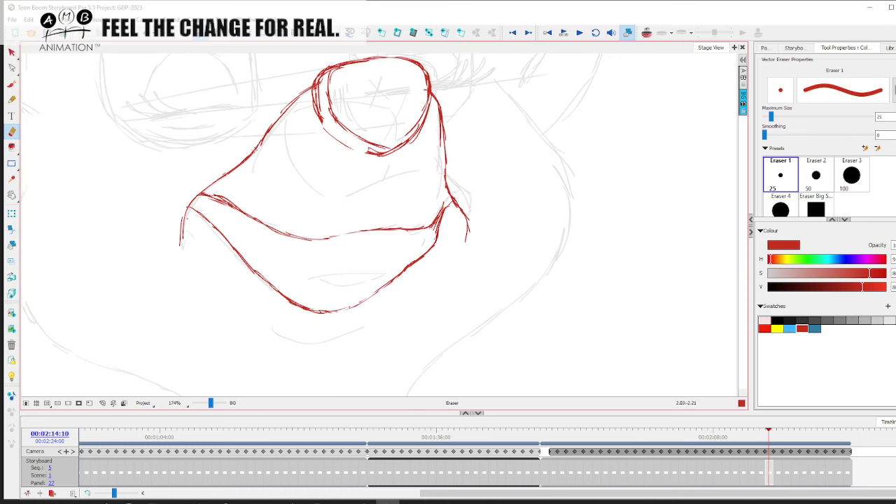
left_click(11, 84)
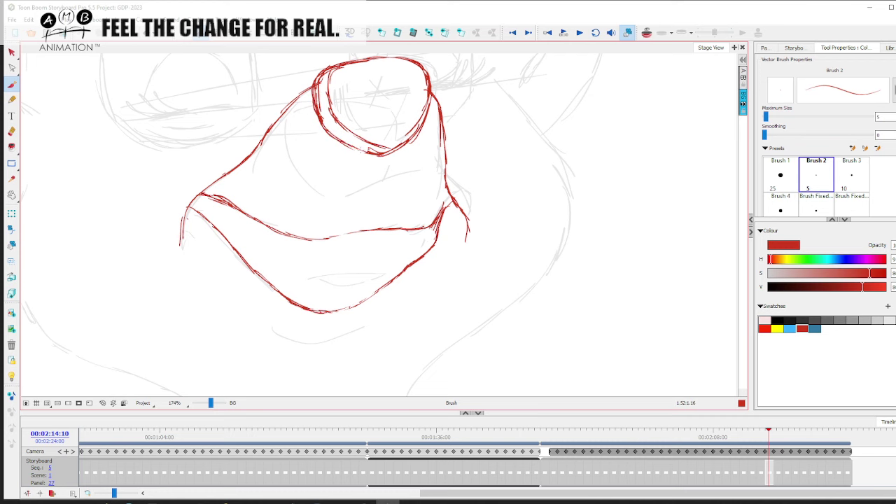
left_click_drag(368, 190, 377, 179)
mouse_move(275, 214)
left_mouse_down()
mouse_move(318, 223)
mouse_move(382, 218)
left_mouse_up()
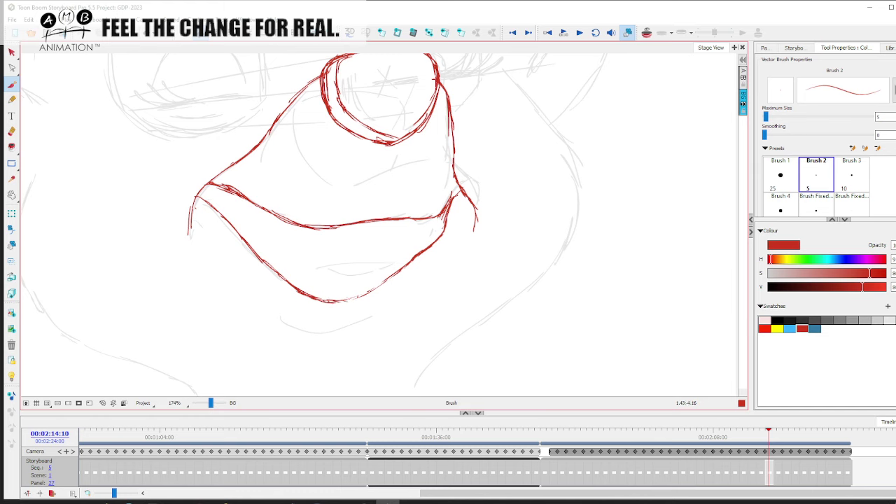
left_click_drag(332, 303, 368, 291)
- Scrub the timeline between panels 27 and 33 to review the head movement, return to panel 27 and save the project
key("space")
left_click_drag(504, 288, 463, 303)
left_click_drag(211, 403, 209, 403)
mouse_move(781, 437)
left_mouse_down()
mouse_move(812, 435)
mouse_move(785, 435)
left_mouse_up()
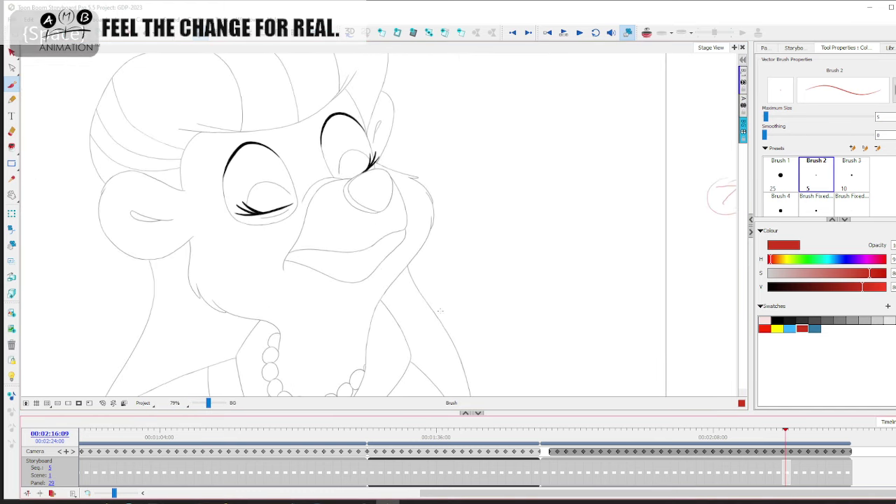
left_click_drag(785, 438, 778, 437)
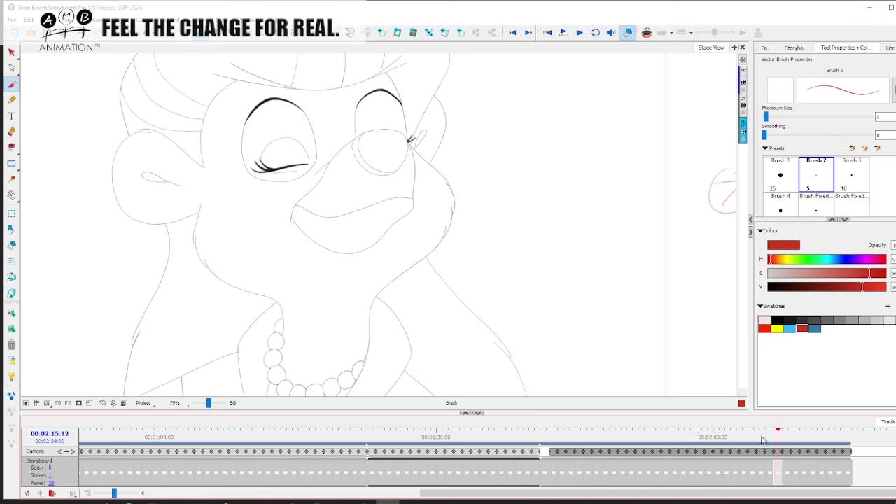
left_click(817, 438)
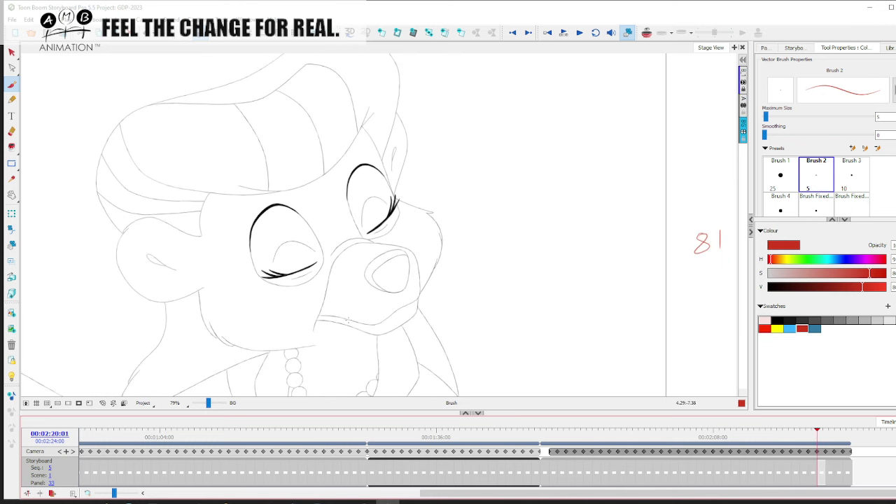
mouse_move(747, 438)
left_mouse_down()
mouse_move(820, 438)
mouse_move(739, 435)
mouse_move(830, 434)
mouse_move(564, 434)
mouse_move(739, 435)
mouse_move(837, 424)
mouse_move(592, 425)
mouse_move(848, 419)
mouse_move(541, 427)
mouse_move(850, 425)
mouse_move(636, 424)
mouse_move(835, 420)
mouse_move(727, 418)
mouse_move(816, 419)
mouse_move(771, 419)
left_mouse_up()
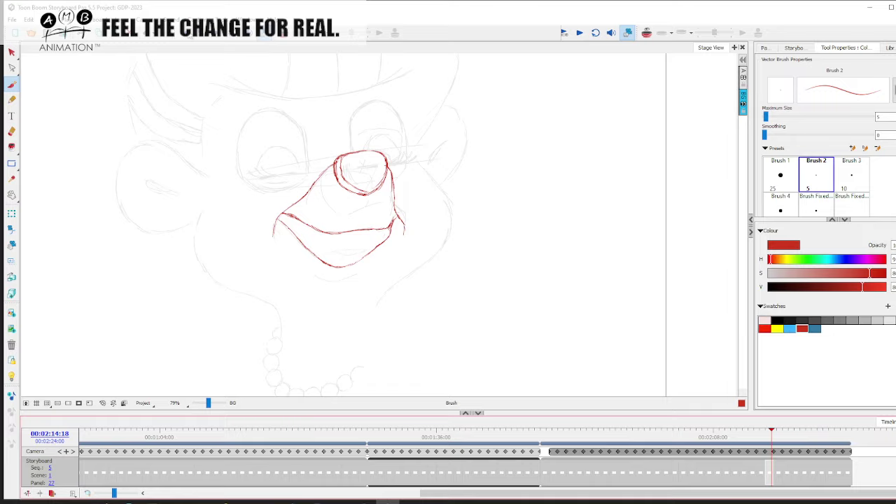
key("ctrl+s")
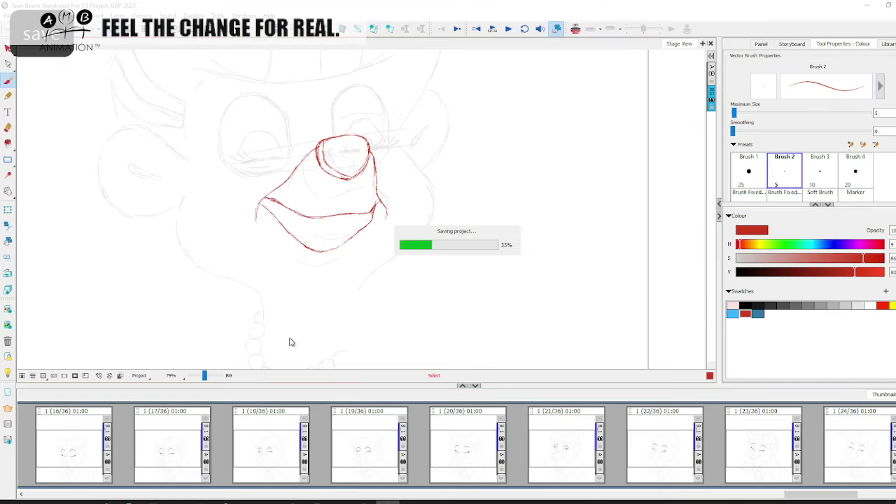
- Flip back and forth between panel 27 and its neighbouring panels to study how the eyes move
left_click_drag(208, 378, 210, 377)
key("space")
mouse_move(217, 179)
left_mouse_down()
mouse_move(404, 286)
mouse_move(418, 308)
left_mouse_up()
left_click_drag(836, 495, 860, 494)
left_click(799, 453)
key("comma")
key("comma")
key("period")
key("comma")
key("period")
key("period")
key("comma")
key("period")
key("comma")
key("comma")
- Erase and redraw the muzzle line running down from the nose's left side on panel 27
left_click(653, 444)
left_click(7, 129)
left_click(8, 129)
left_click(8, 79)
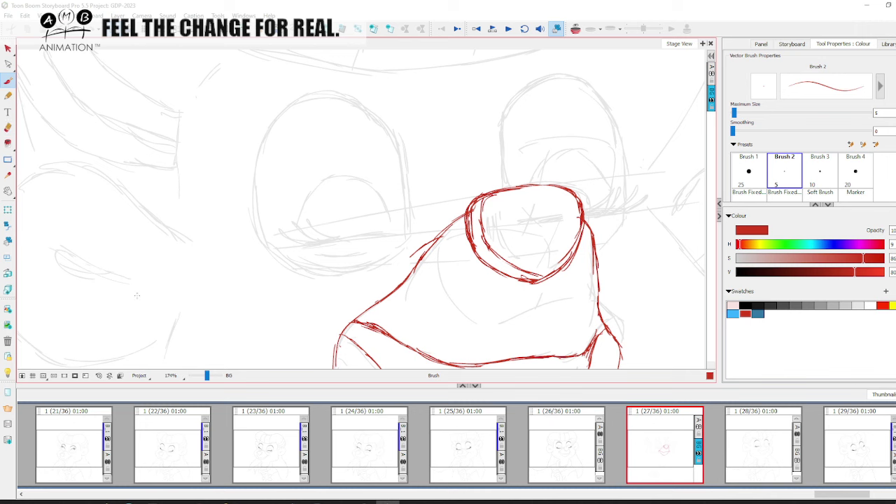
- Draw the left eye's upper lash line as a slightly curved red stroke, using the next panel as reference
key("Right")
key("Left")
key("Right")
key("Left")
left_click_drag(295, 248, 282, 218)
key("period")
key("comma")
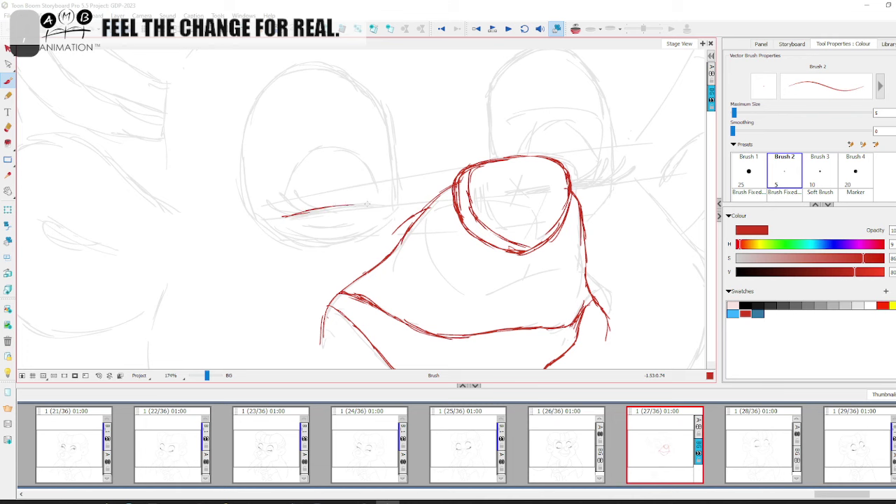
key("Right")
key("Left")
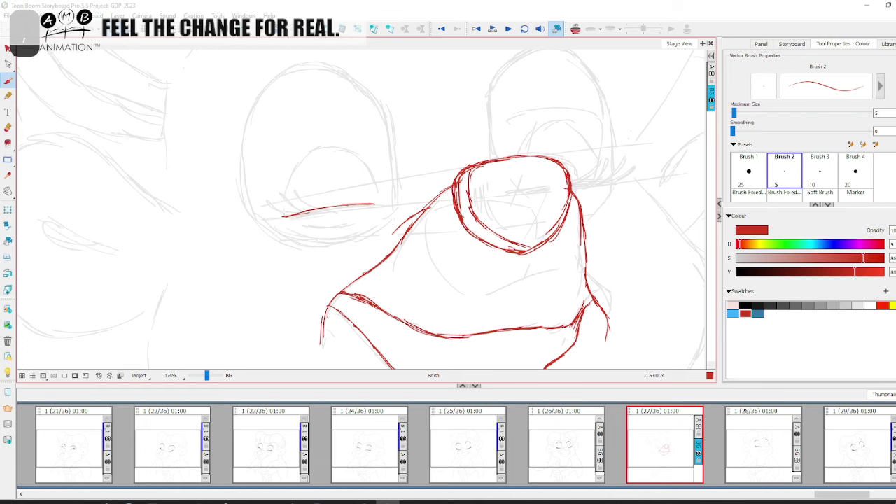
- Turn on the onion skin, complete the left eye's lash line, and add its outer lashes and the crease below
left_click(575, 29)
left_click_drag(281, 217, 360, 209)
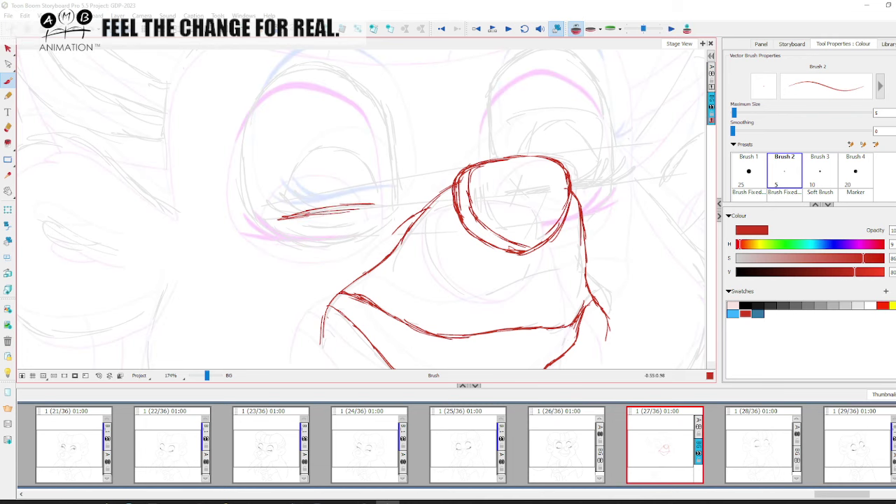
key("Right")
key("Left")
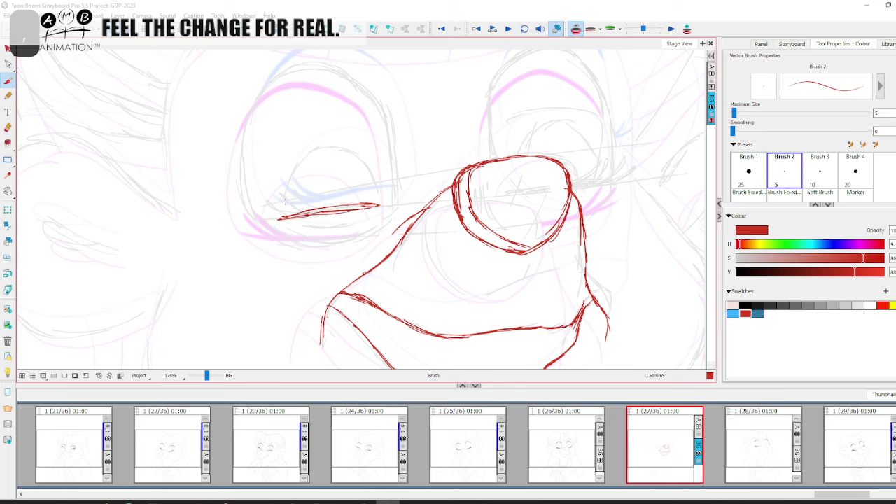
mouse_move(282, 189)
left_mouse_down()
mouse_move(307, 212)
mouse_move(272, 203)
mouse_move(309, 212)
left_mouse_up()
key("comma")
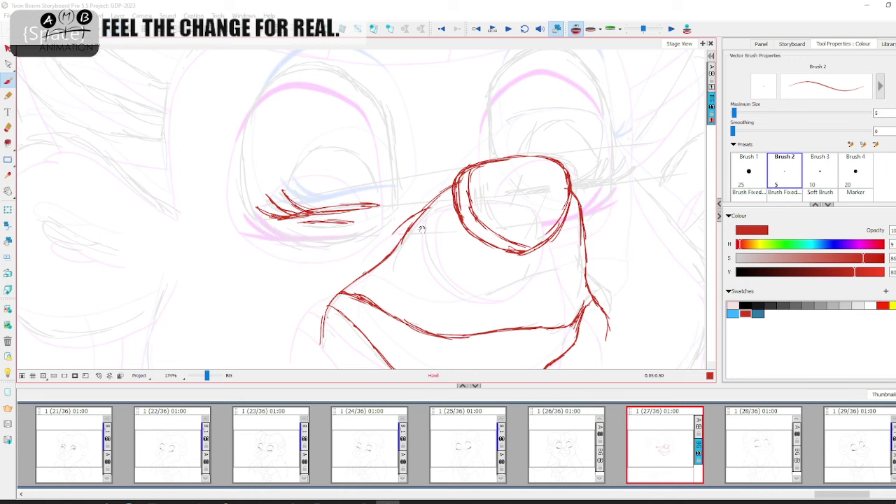
- Draw the right eye's lash line and lashes in red beside the nose and compare them with panel 26
left_click_drag(333, 219, 177, 245)
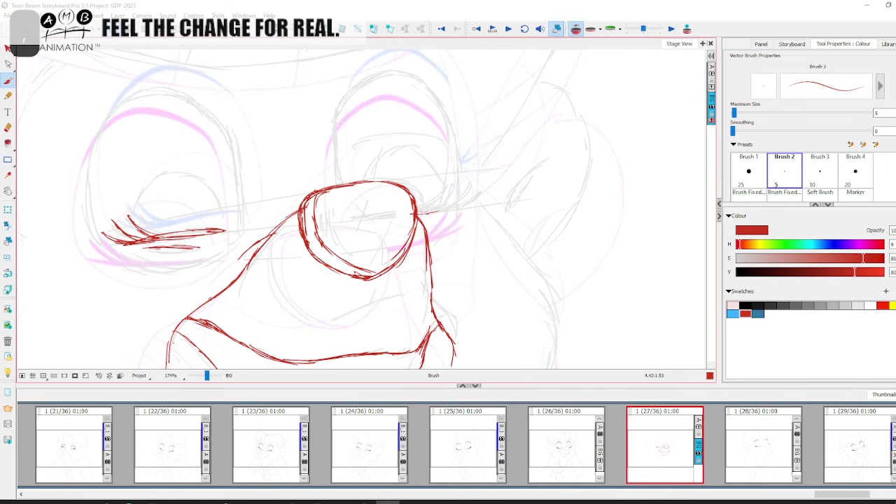
left_click_drag(470, 199, 479, 190)
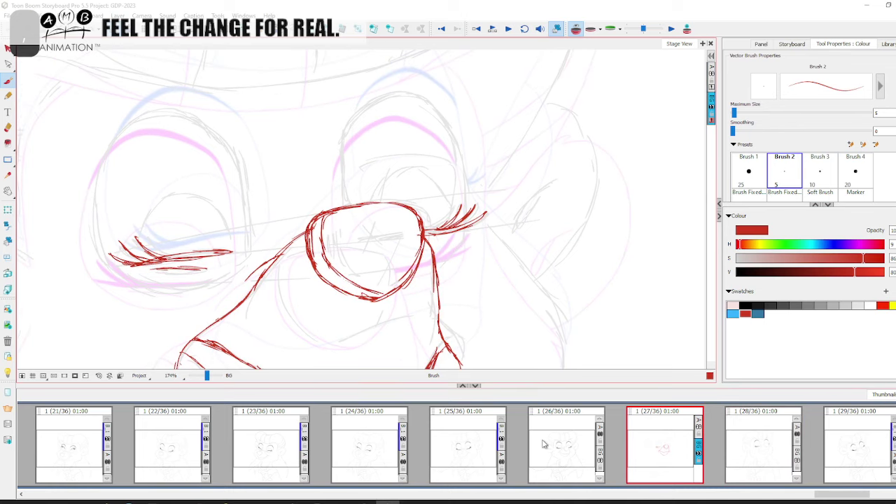
left_click(544, 444)
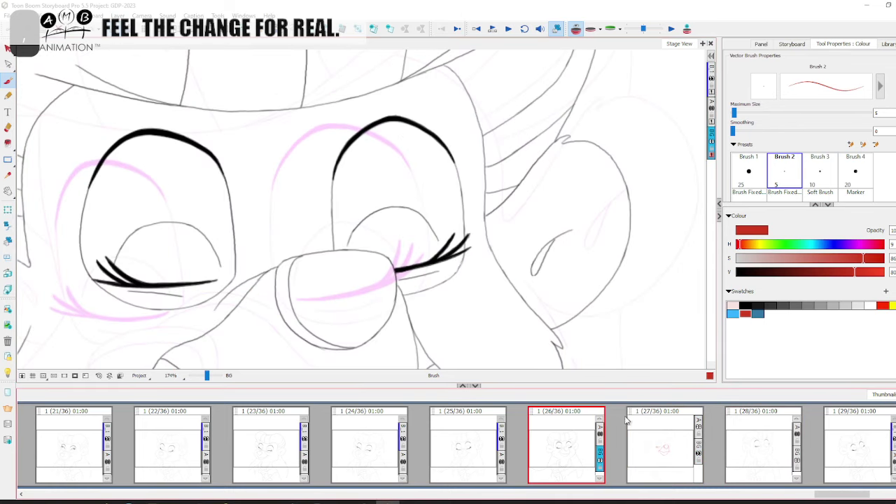
left_click(667, 439)
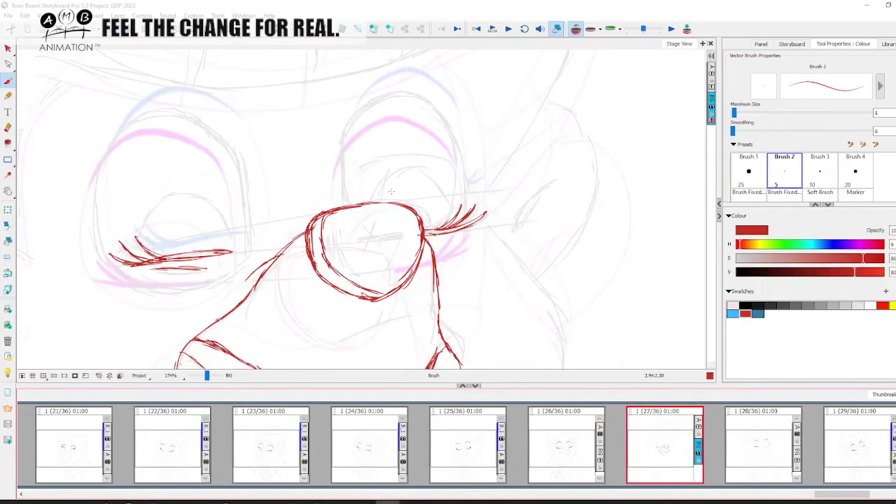
- Draw the curved eyelid arcs inside the right and left eyes in red, comparing with panel 28
left_click_drag(421, 178, 445, 213)
left_click_drag(410, 172, 436, 196)
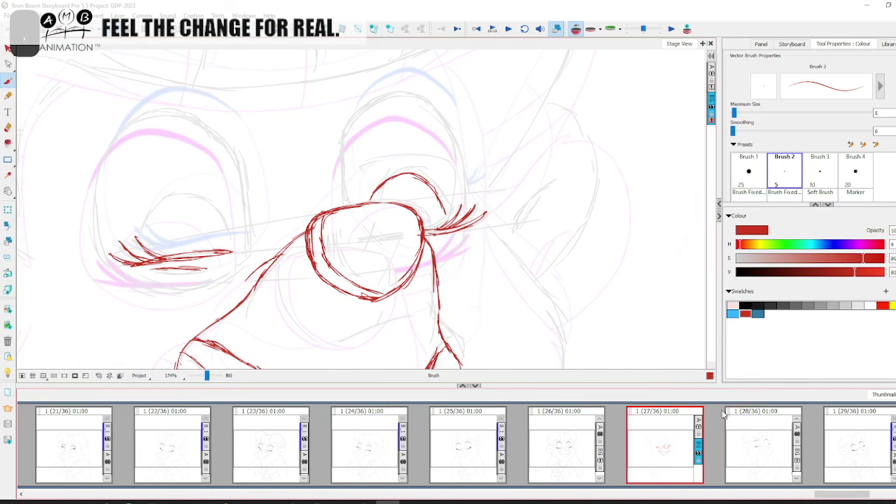
left_click_drag(399, 283, 501, 280)
left_click(749, 439)
key("comma")
key("period")
key("comma")
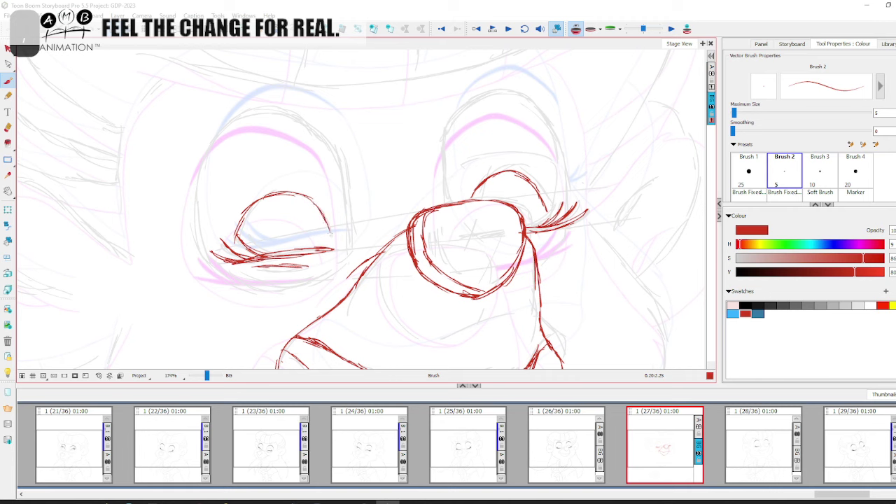
- Outline the left side and bottom of the left eye in red, flipping to the neighbouring panels for reference
key("Right")
left_click_drag(230, 169, 257, 172)
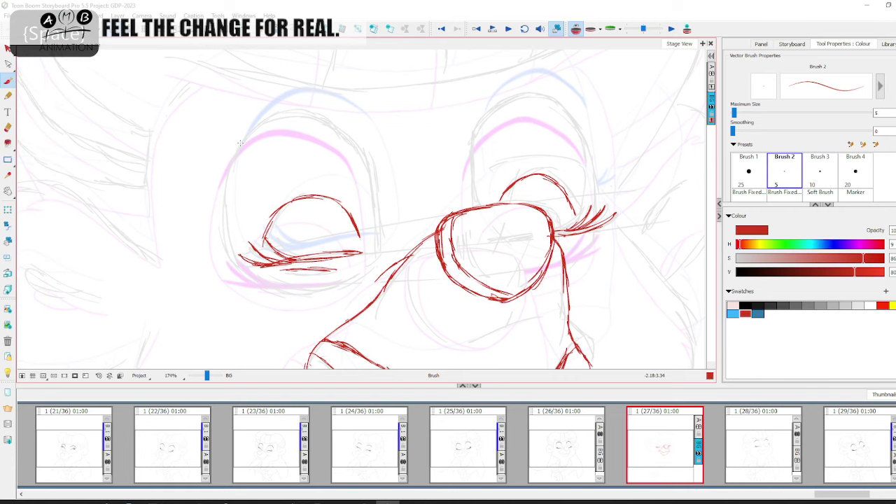
left_click_drag(224, 213, 225, 242)
key("g")
key("f")
left_click_drag(265, 286, 322, 291)
mouse_move(283, 292)
left_mouse_down()
mouse_move(340, 283)
mouse_move(302, 296)
left_mouse_up()
key("period")
key("comma")
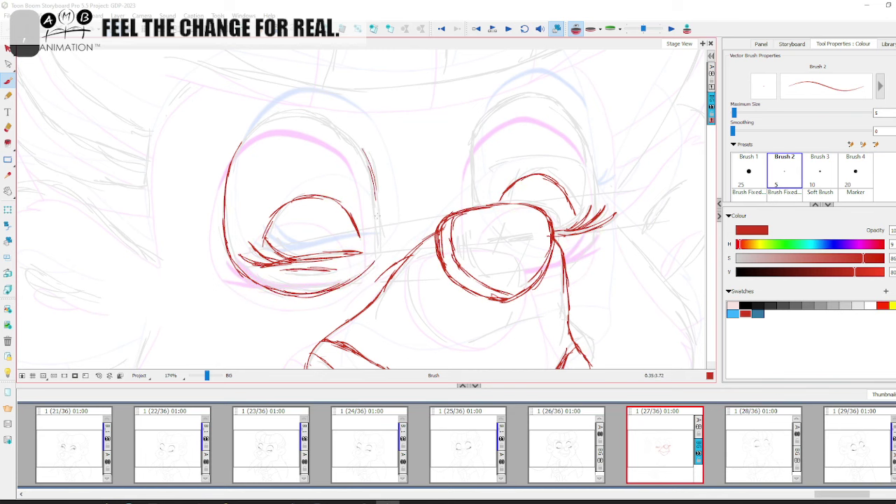
- Close the left eye's outline in red along its right side and top, checking against the neighbouring panels
left_click_drag(376, 230, 370, 267)
key("g")
key("f")
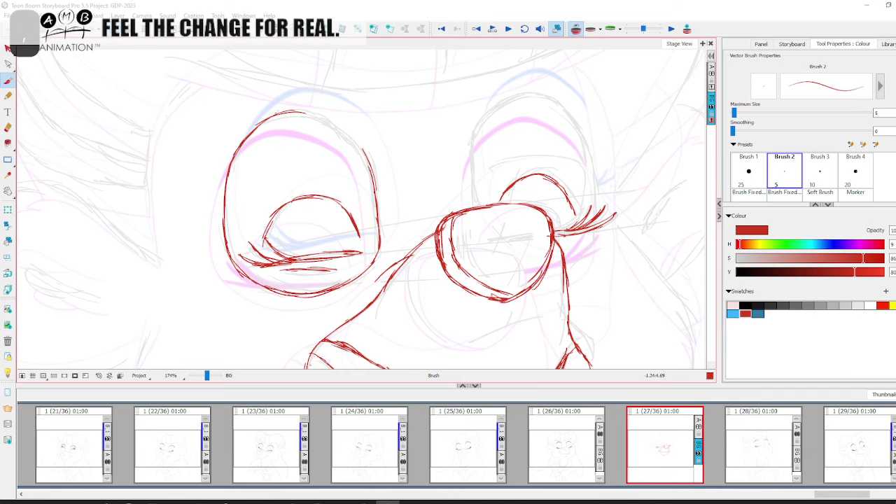
left_click_drag(271, 111, 326, 117)
key("g")
key("f")
left_click_drag(338, 126, 353, 139)
key("period")
key("comma")
- Outline the left side and top of the right eye in red, flipping to the neighbouring panels for reference
key("space")
left_click_drag(485, 142, 415, 188)
key("period")
key("comma")
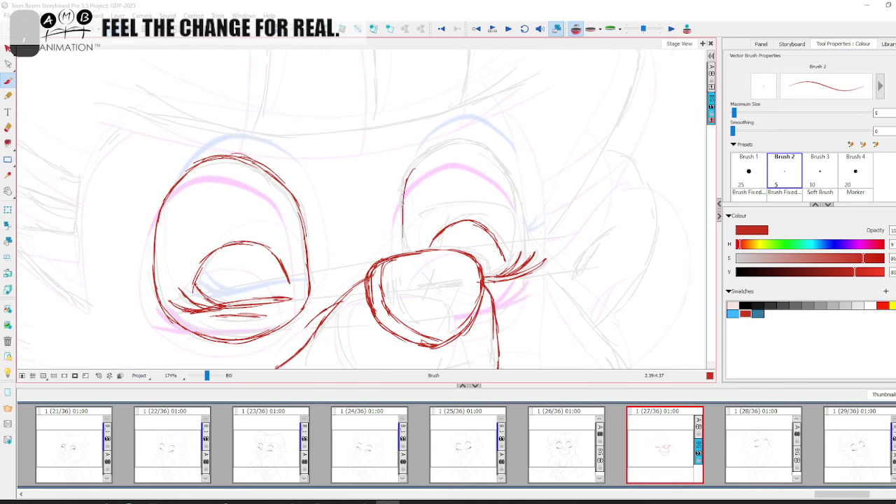
key("period")
key("comma")
key("g")
key("f")
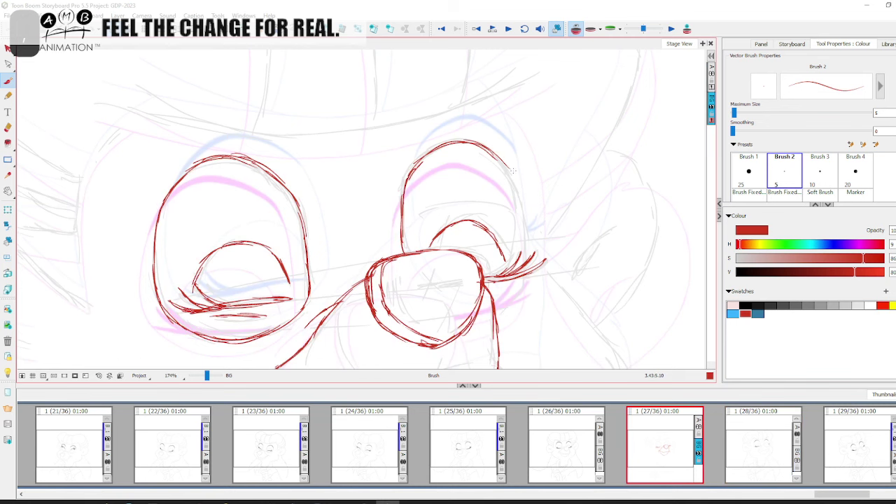
- Close the right eye's outline in red down its right side and below the lashes, comparing with panels 26 and 28
key("g")
key("f")
key("g")
left_click(665, 454)
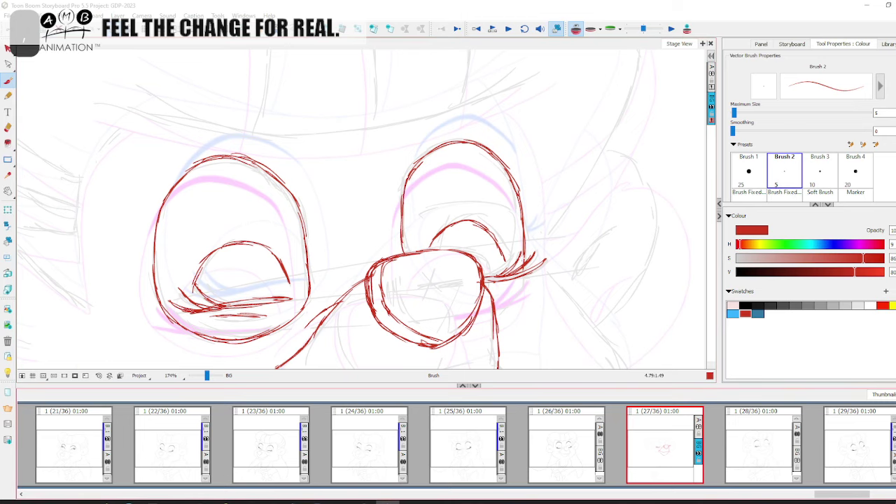
left_click(754, 444)
left_click(580, 450)
left_click(663, 446)
left_click(755, 442)
left_click(583, 448)
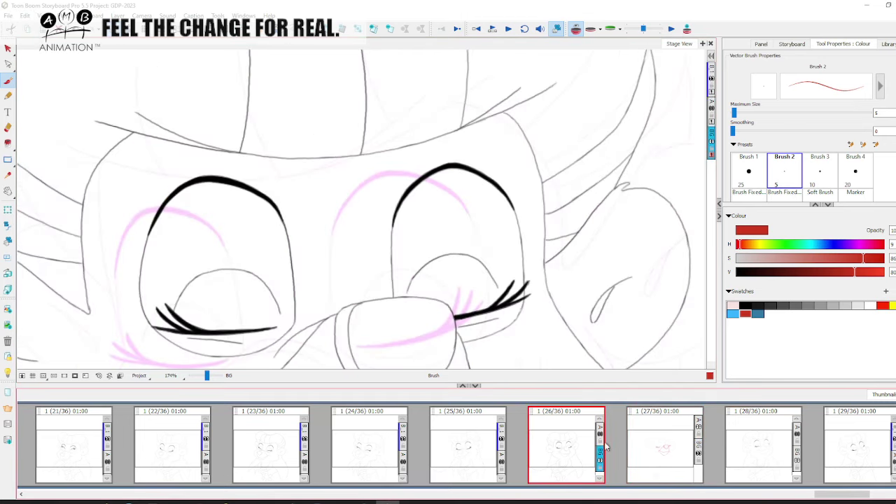
left_click(631, 407)
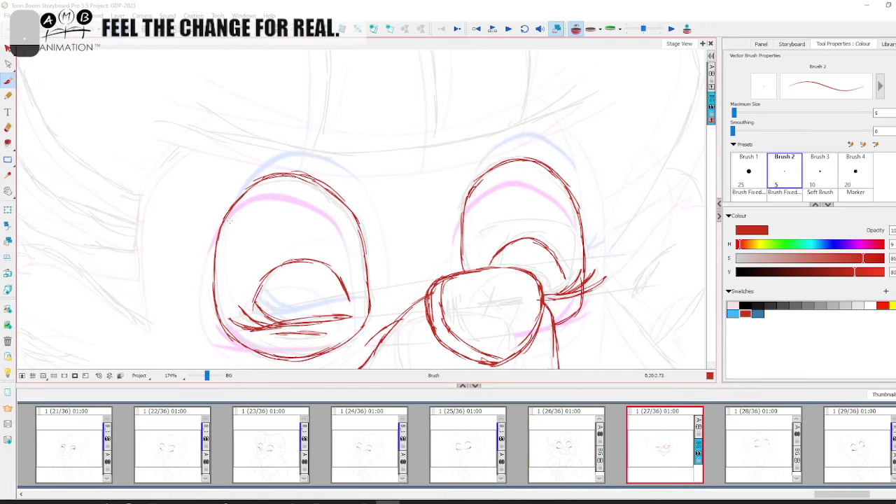
- Thicken the left eye's upper lid line in red and erase the stray lines around it, checking against the neighbouring panels
left_click(767, 434)
key("comma")
key("period")
key("comma")
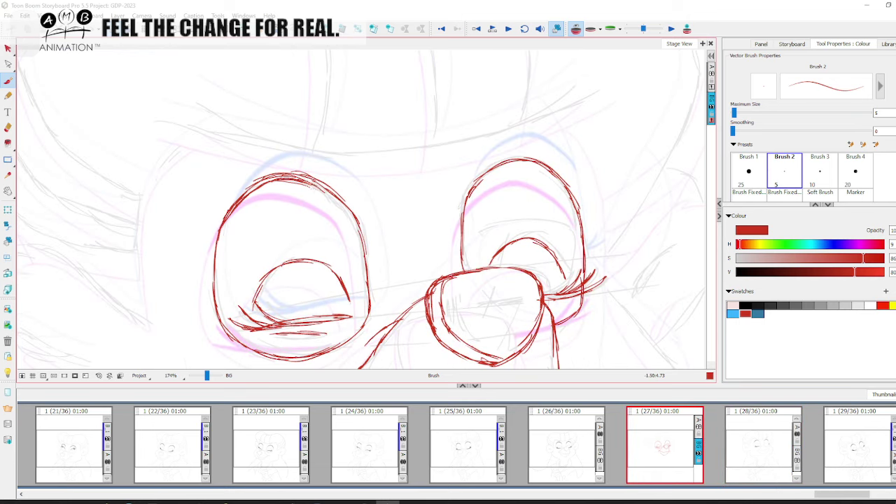
key("alt+e")
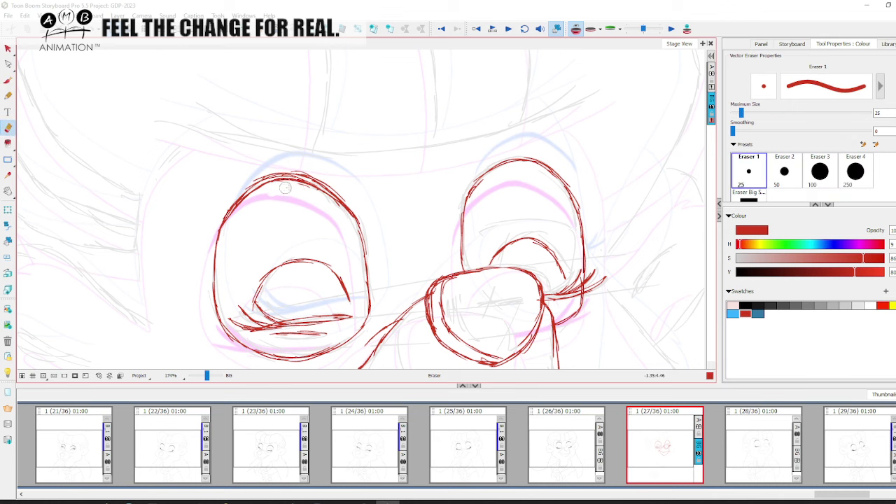
key("period")
key("comma")
key("period")
key("comma")
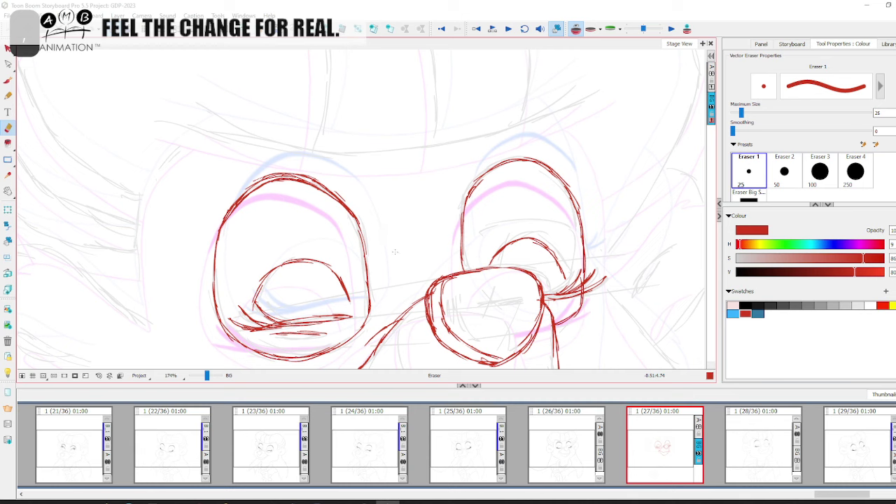
key("f")
key("d")
- Thicken the right eye's upper lid line with an extra red stroke and check it against the neighbouring panels
key("alt+b")
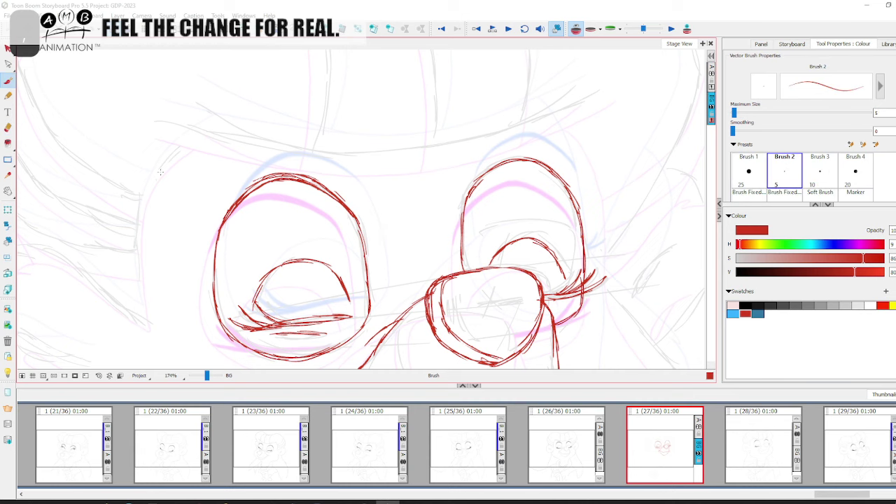
left_click_drag(392, 268, 275, 279)
key("f")
key("d")
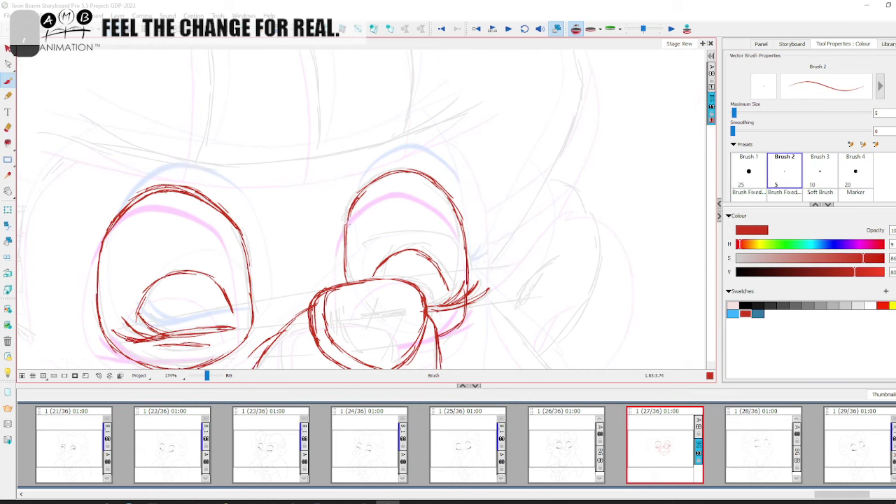
left_click_drag(367, 192, 417, 175)
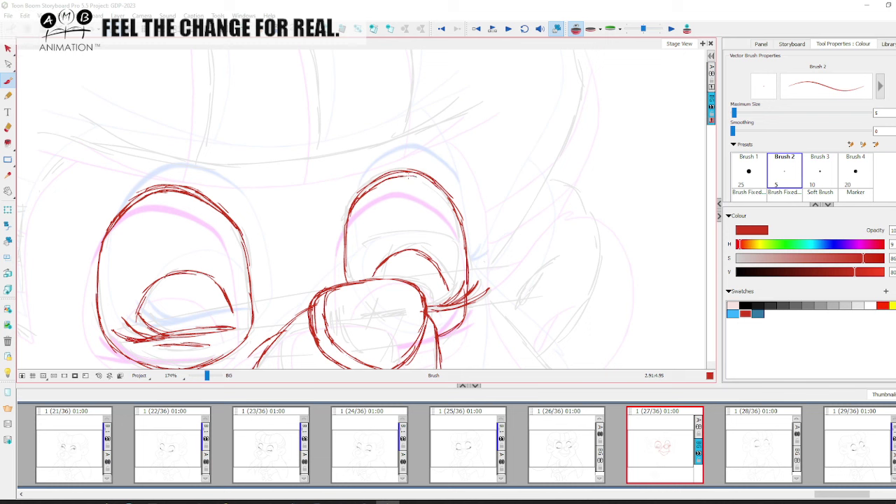
key("f")
key("d")
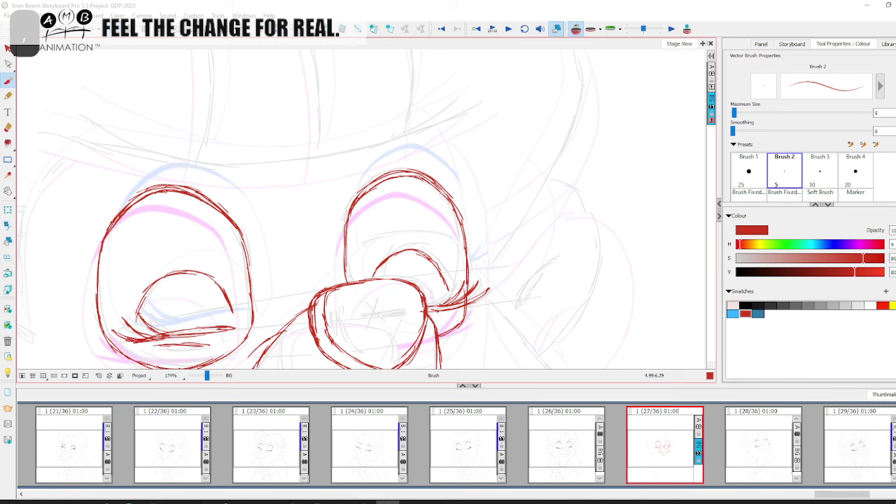
- Flip between panels 26, 27 and 28 to compare the position and shape of the eyes
key("f")
key("d")
key("f")
key("d")
left_click(565, 452)
left_click(748, 439)
left_click(659, 445)
left_click(565, 450)
left_click(658, 446)
- Draw the curved face contour left of the left eye in red over the rough
key("space")
left_click_drag(415, 274, 523, 254)
left_click_drag(296, 257, 389, 241)
left_click_drag(310, 241, 392, 208)
left_click_drag(473, 168, 389, 56)
left_click_drag(433, 178, 481, 259)
mouse_move(360, 184)
left_mouse_down()
mouse_move(359, 294)
mouse_move(337, 334)
left_mouse_up()
left_click_drag(207, 373, 208, 374)
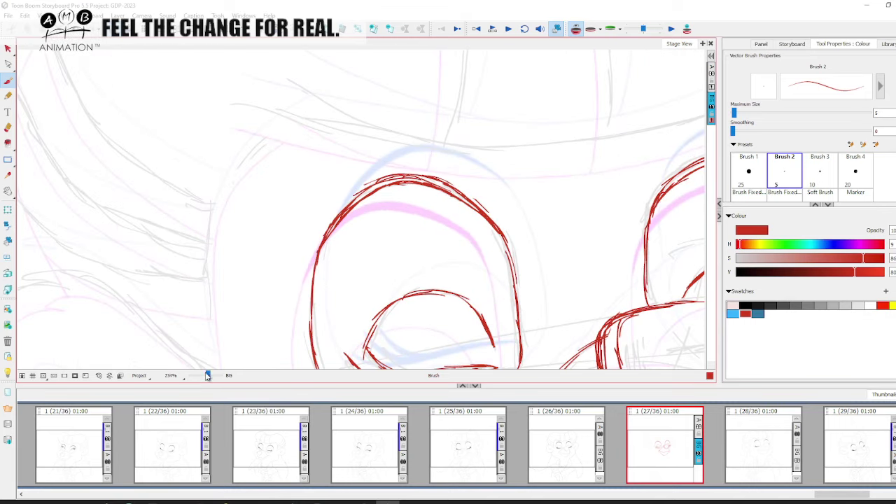
mouse_move(248, 149)
left_mouse_down()
mouse_move(225, 185)
mouse_move(258, 119)
left_mouse_up()
left_click_drag(241, 280, 247, 314)
- Draw the hairline in red as one long curve across the forehead above both eyes, rotating the canvas as needed
left_click_drag(326, 84, 227, 240)
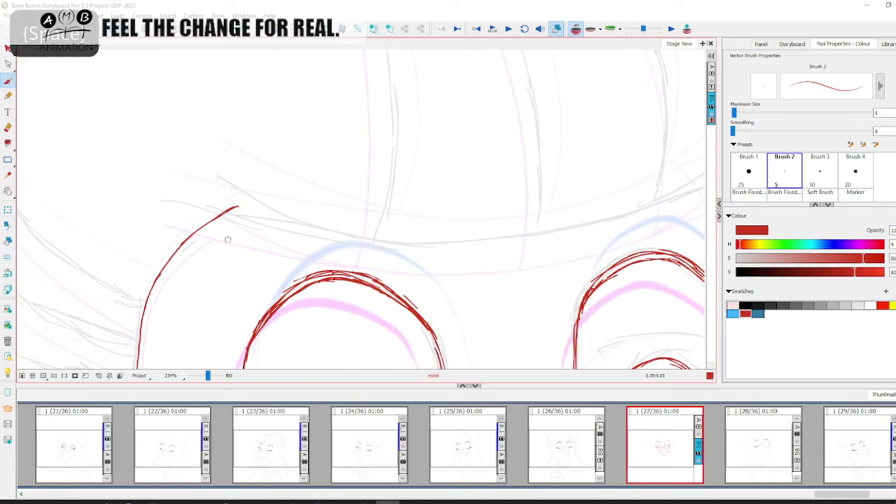
left_click(8, 191)
left_click(49, 212)
mouse_move(161, 178)
left_mouse_down()
mouse_move(294, 160)
mouse_move(456, 190)
mouse_move(300, 176)
mouse_move(214, 183)
mouse_move(217, 166)
left_mouse_up()
left_click(8, 81)
left_click_drag(279, 155, 188, 247)
mouse_move(97, 310)
left_mouse_down()
mouse_move(210, 236)
mouse_move(312, 192)
left_mouse_up()
left_click_drag(327, 202, 277, 221)
left_click_drag(207, 230, 378, 185)
mouse_move(368, 195)
left_mouse_down()
mouse_move(288, 206)
mouse_move(335, 195)
mouse_move(536, 198)
left_mouse_up()
left_click_drag(340, 234, 423, 186)
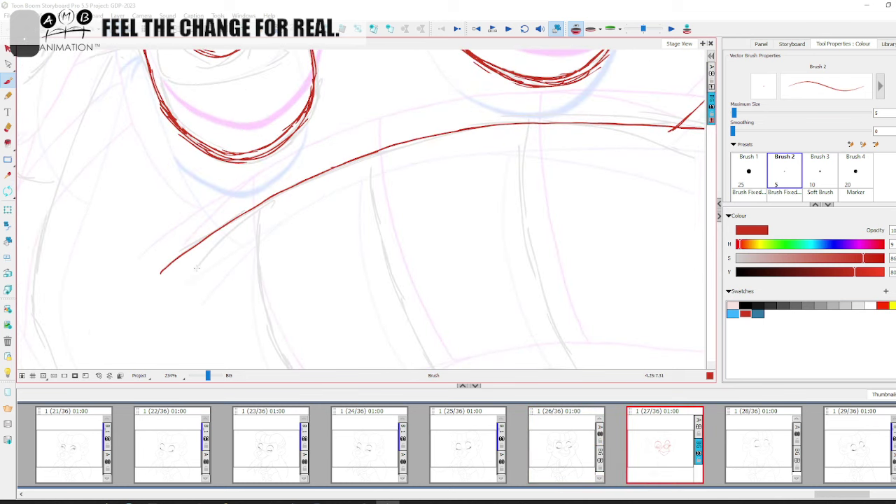
- Add a short red branching hair stroke at each end of the forehead hairline
left_click_drag(194, 274, 272, 198)
left_click_drag(392, 230, 280, 279)
left_click_drag(432, 254, 285, 273)
left_click_drag(118, 206, 144, 144)
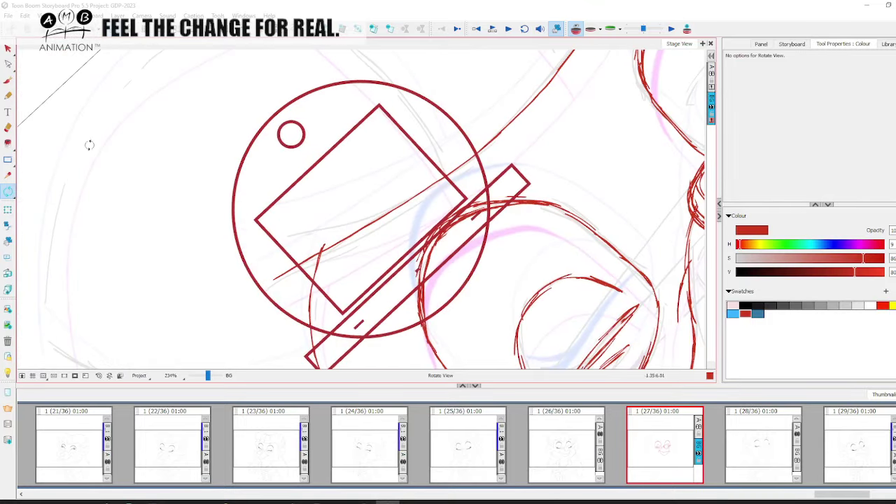
key("alt+b")
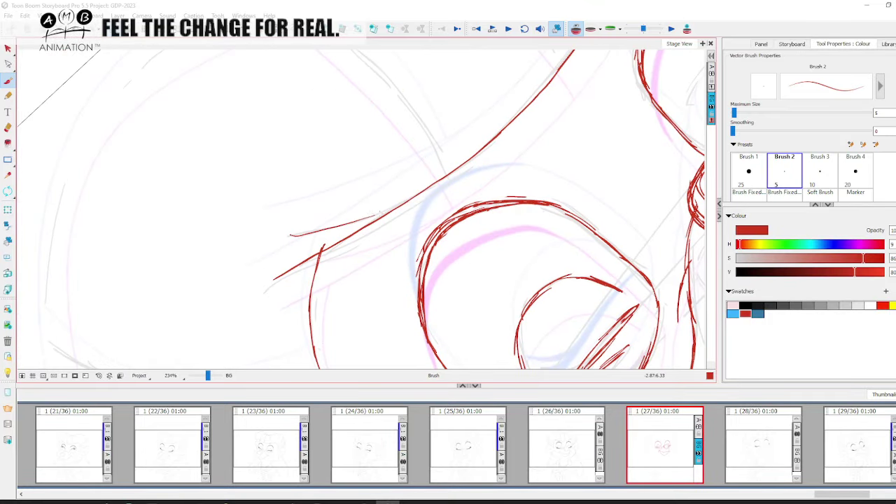
mouse_move(357, 219)
left_mouse_down()
mouse_move(419, 192)
mouse_move(404, 212)
mouse_move(443, 322)
left_mouse_up()
- Start the hair's top outline in red over its left hump, undoing and redrawing one stroke
key("f")
key("g")
key("space")
key("comma")
key("period")
mouse_move(96, 343)
left_mouse_down()
mouse_move(135, 252)
mouse_move(117, 288)
mouse_move(188, 196)
left_mouse_up()
key("space")
left_click_drag(199, 221, 179, 265)
key("ctrl+z")
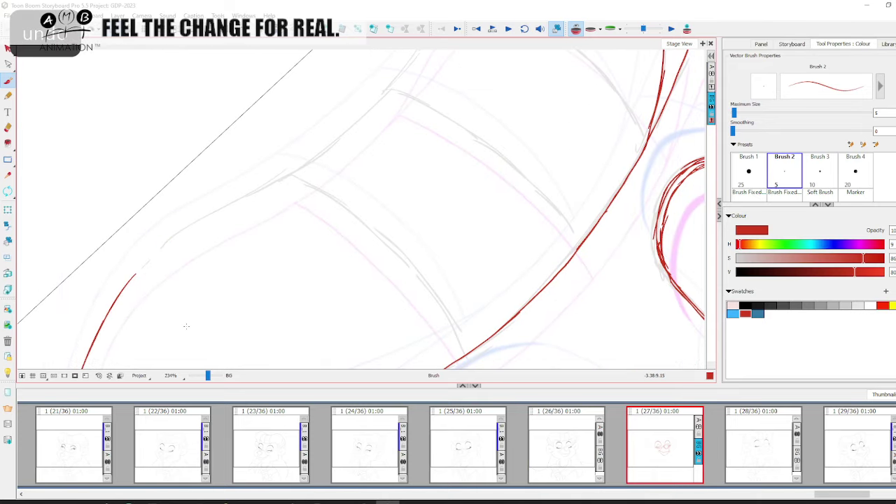
left_click_drag(119, 293, 206, 216)
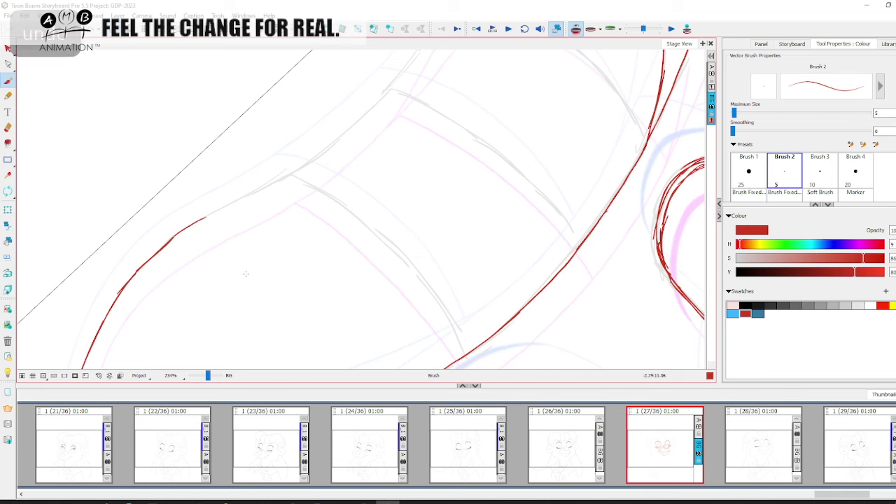
- Continue the hair's top outline in red from the left hump to the first curl division
left_click_drag(209, 375, 209, 375)
key("space")
mouse_move(161, 256)
left_mouse_down()
mouse_move(156, 301)
mouse_move(221, 250)
mouse_move(190, 271)
left_mouse_up()
key("space")
left_click_drag(152, 296, 242, 243)
left_click_drag(190, 274, 271, 225)
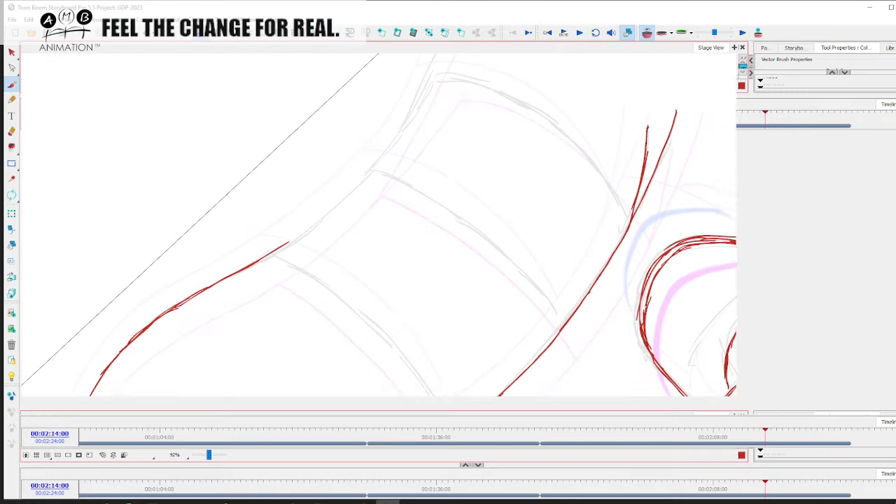
- Return the timeline to panel 27 and extend the hair's top outline past the curl divisions toward the right hump
left_click(552, 439)
mouse_move(553, 439)
left_mouse_down()
mouse_move(737, 422)
mouse_move(616, 421)
mouse_move(844, 420)
mouse_move(663, 416)
mouse_move(833, 419)
mouse_move(756, 419)
mouse_move(766, 420)
left_mouse_up()
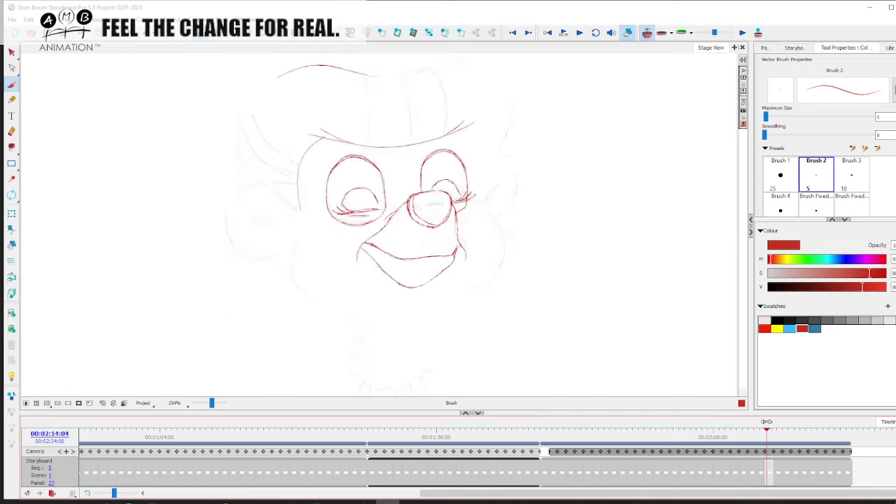
mouse_move(321, 241)
left_mouse_down()
mouse_move(290, 283)
mouse_move(230, 291)
mouse_move(317, 230)
left_mouse_up()
mouse_move(317, 229)
left_mouse_down()
mouse_move(277, 271)
mouse_move(296, 237)
left_mouse_up()
left_click_drag(283, 255, 236, 316)
left_click_drag(234, 322, 282, 249)
mouse_move(294, 247)
left_mouse_down()
mouse_move(274, 277)
mouse_move(253, 279)
left_mouse_up()
left_click_drag(275, 227, 240, 280)
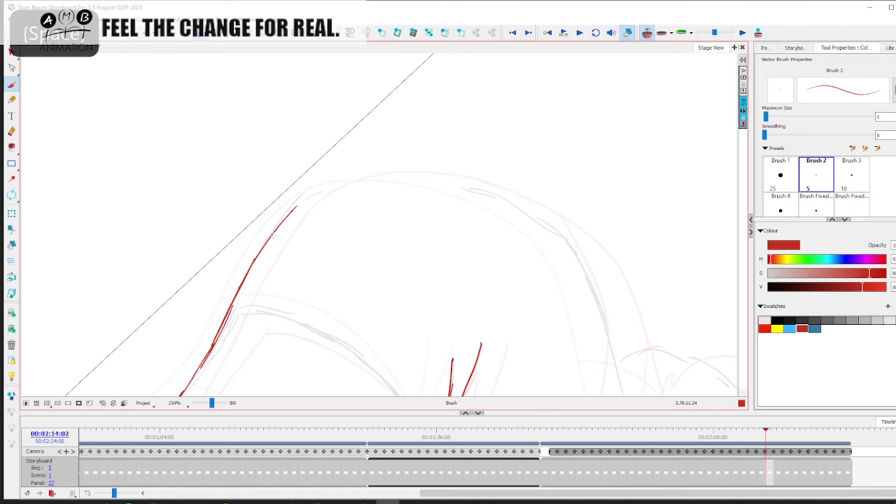
- Erase the stray end of the hair outline and redraw it in red curving over the right hump
left_click(11, 195)
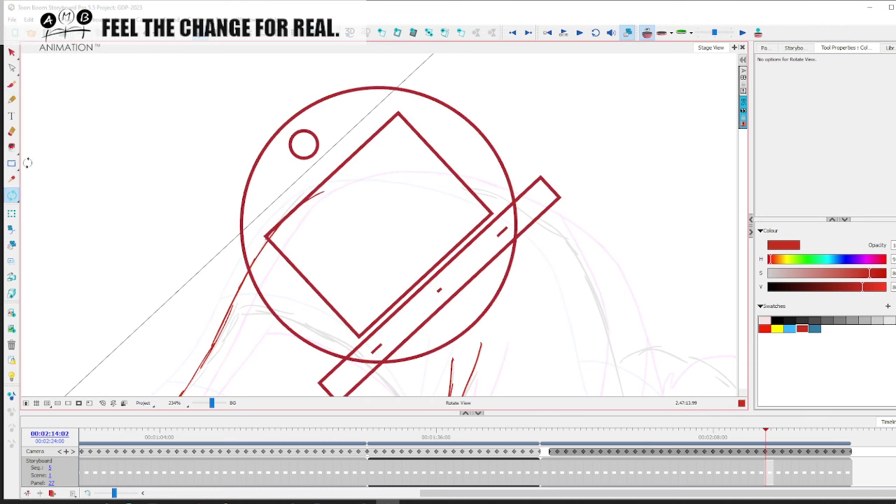
left_click_drag(83, 227, 88, 278)
left_click(11, 132)
left_click_drag(298, 229, 320, 204)
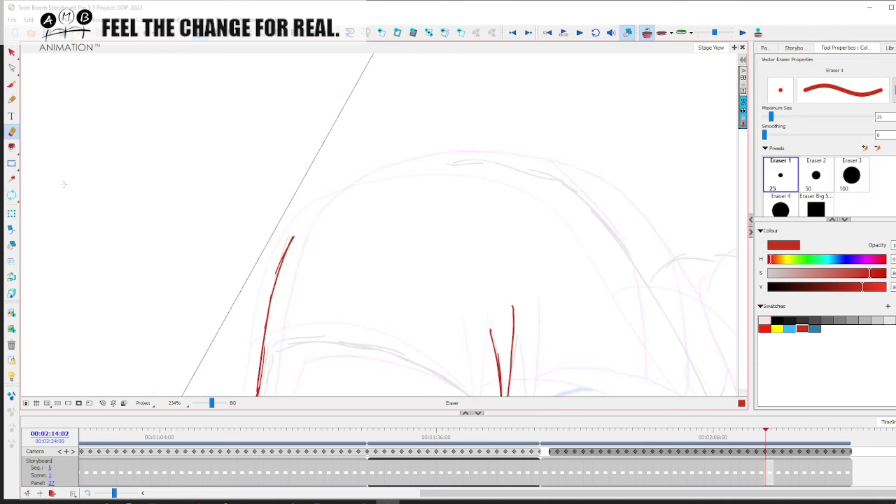
left_click(11, 85)
mouse_move(300, 220)
left_mouse_down()
mouse_move(366, 180)
mouse_move(434, 168)
left_mouse_up()
- Continue the hair outline in red down the right side of the head to the right eye, rotating the canvas as needed
left_click(11, 195)
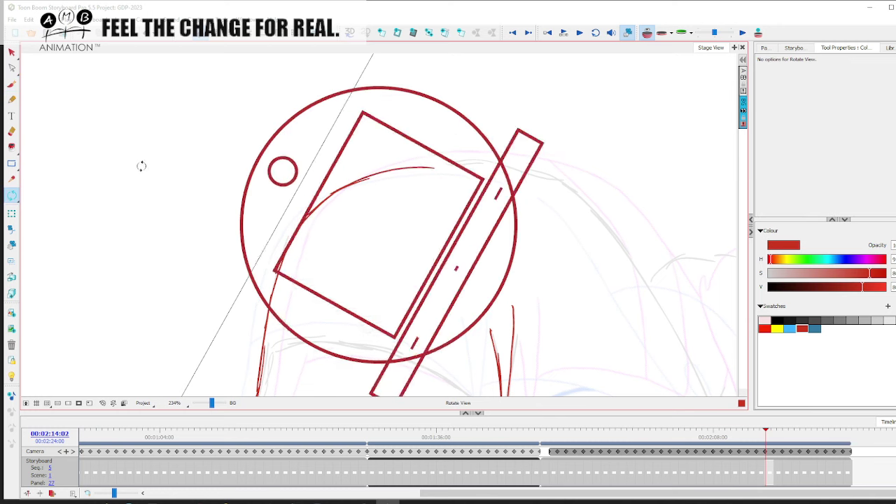
left_click_drag(138, 162, 203, 280)
key("alt+b")
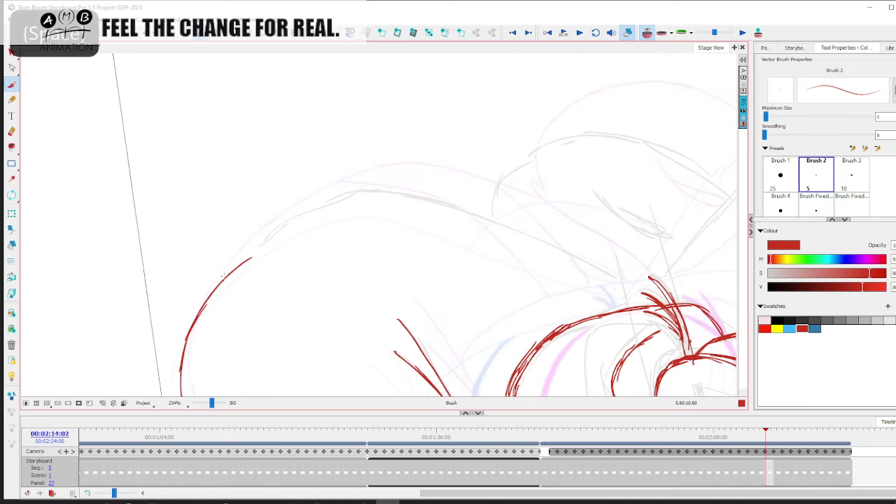
mouse_move(223, 280)
left_mouse_down()
mouse_move(280, 230)
mouse_move(365, 197)
left_mouse_up()
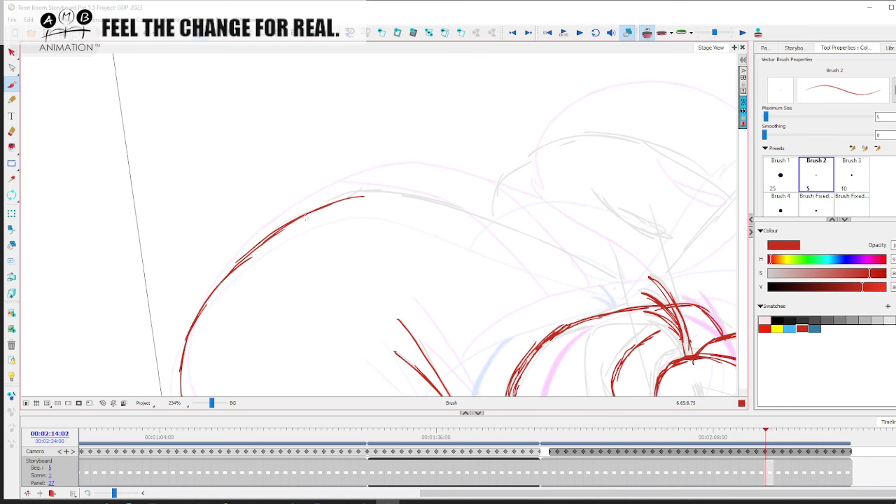
left_click(13, 195)
left_click_drag(139, 236, 218, 304)
left_click(12, 85)
key("space")
mouse_move(382, 212)
left_mouse_down()
mouse_move(273, 286)
mouse_move(345, 219)
mouse_move(412, 195)
left_mouse_up()
key("space")
mouse_move(411, 197)
left_mouse_down()
mouse_move(329, 241)
mouse_move(438, 205)
left_mouse_up()
key("space")
- Draw the three curved division lines in red across the hair, from the top outline to the forehead hairline
mouse_move(421, 371)
left_mouse_down()
mouse_move(398, 200)
mouse_move(366, 177)
left_mouse_up()
left_click_drag(335, 279, 329, 155)
key("alt+b")
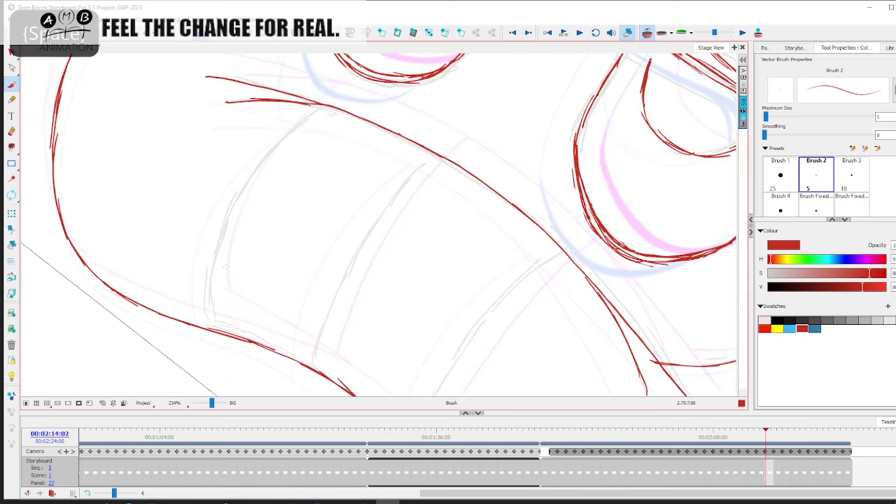
mouse_move(217, 330)
left_mouse_down()
mouse_move(214, 241)
mouse_move(225, 213)
left_mouse_up()
key("space")
mouse_move(245, 207)
left_mouse_down()
mouse_move(231, 252)
mouse_move(305, 152)
left_mouse_up()
key("space")
mouse_move(333, 308)
left_mouse_down()
mouse_move(283, 220)
mouse_move(376, 112)
left_mouse_up()
key("space")
left_click_drag(378, 312, 308, 194)
mouse_move(280, 295)
left_mouse_down()
mouse_move(316, 207)
mouse_move(433, 85)
left_mouse_up()
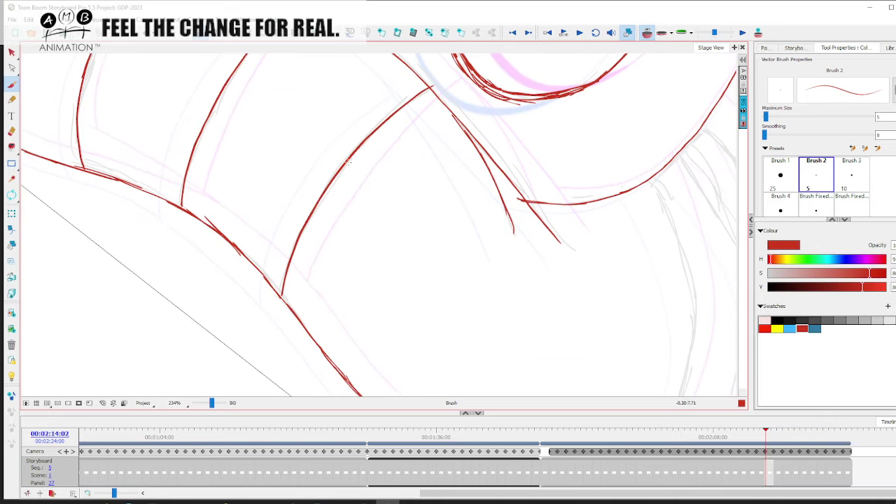
left_click_drag(316, 290, 343, 232)
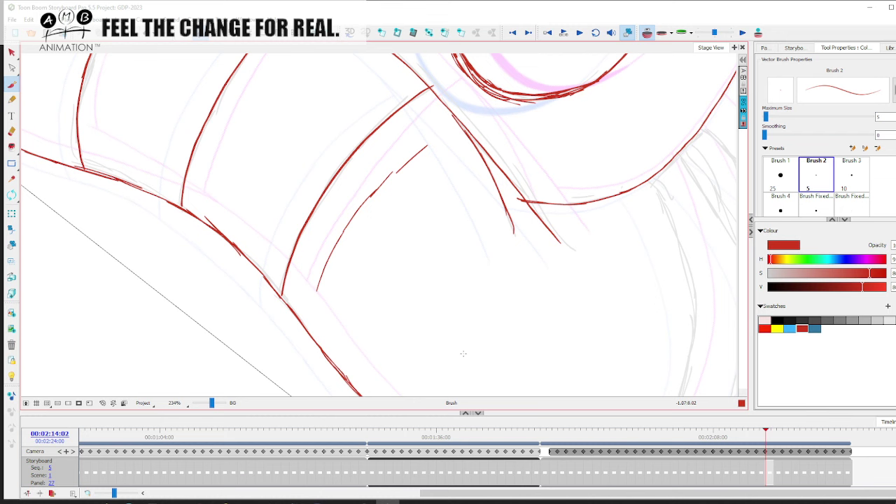
key("ctrl+z")
key("ctrl+z")
key("ctrl+z")
key("ctrl+z")
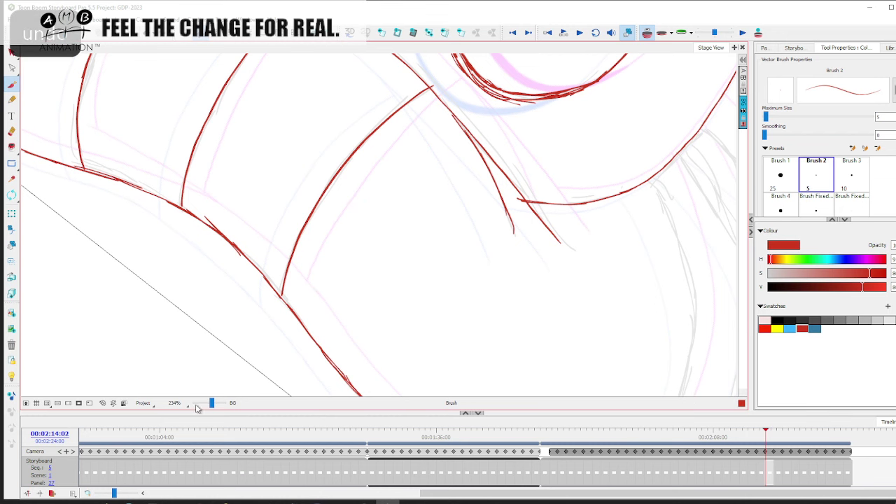
- Examine the whole drawing on panel 27 and compare it with the character on panel 28
left_click(102, 404)
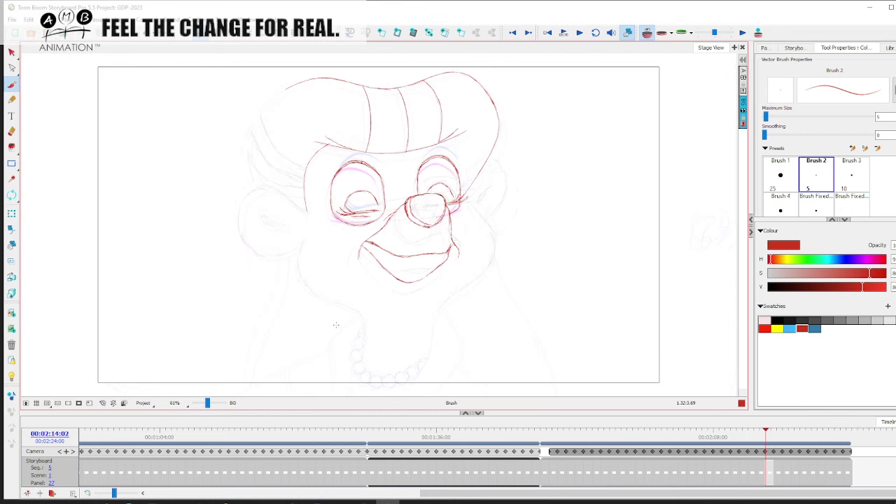
left_click_drag(207, 405, 208, 405)
left_click(777, 468)
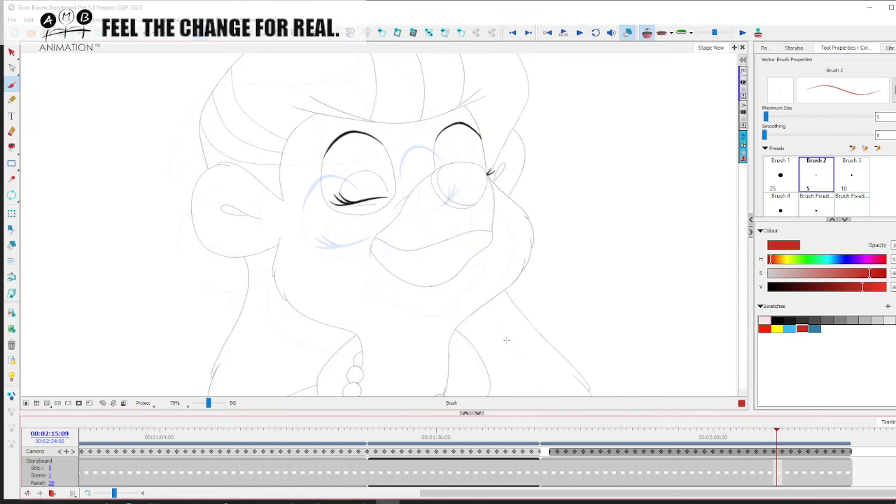
left_click(768, 475)
key("space")
left_click_drag(316, 274, 348, 320)
left_click(769, 473)
- Try to extend the red hair outline on panel 27 from the crown down the left side of the head
key("space")
left_click_drag(208, 403, 212, 403)
key("space")
left_click_drag(282, 316, 360, 398)
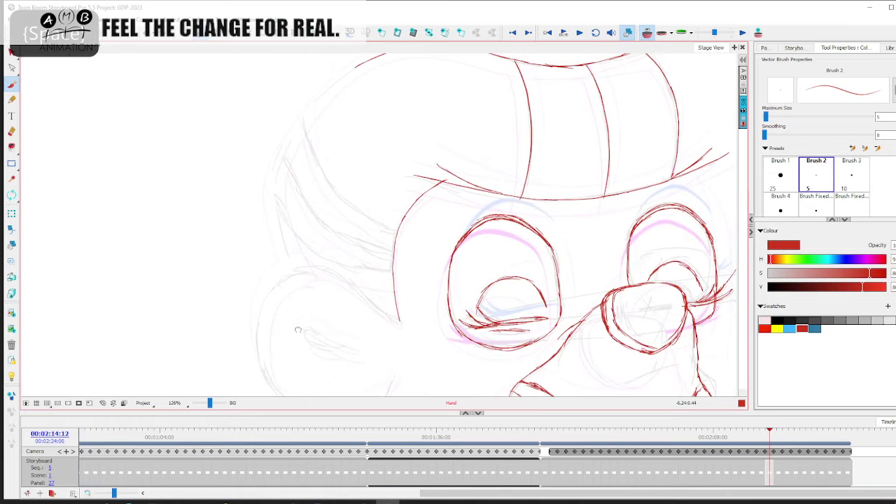
left_click_drag(210, 403, 212, 403)
key("space")
left_click_drag(289, 268, 332, 339)
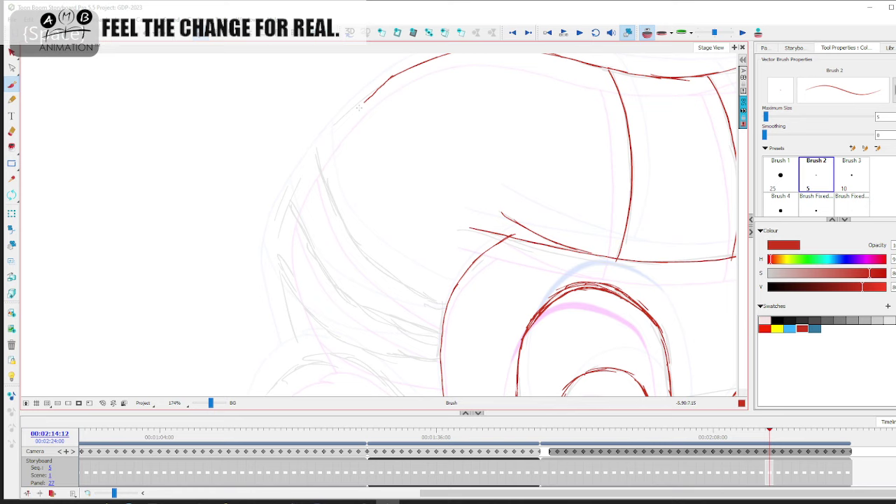
left_click_drag(375, 90, 297, 188)
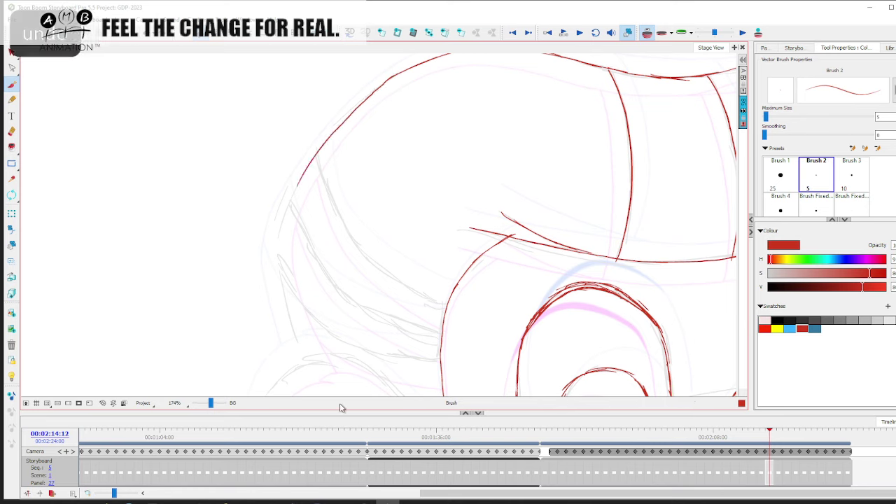
key("ctrl+z")
left_click_drag(392, 74, 221, 248)
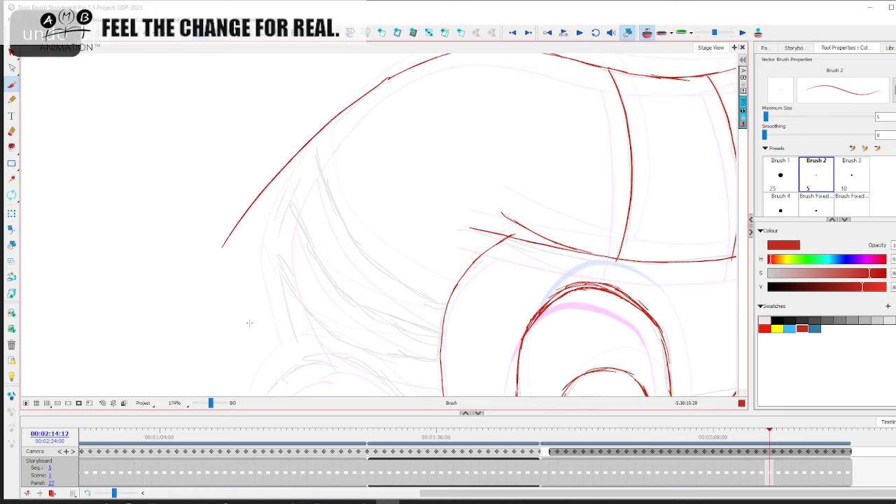
key("ctrl+z")
left_click_drag(369, 98, 340, 130)
key("ctrl+z")
- Draw the hair outline in red from the crown down the left side to the ear, erasing the stray and doubled lines
mouse_move(283, 291)
left_mouse_down()
mouse_move(279, 264)
mouse_move(294, 278)
left_mouse_up()
key("space")
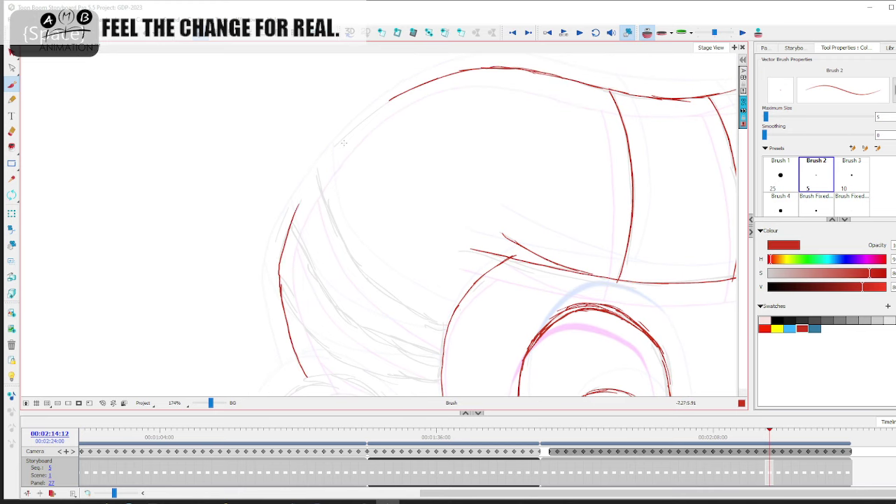
scroll(293, 230, "up", 1)
mouse_move(319, 182)
left_mouse_down()
mouse_move(396, 112)
mouse_move(354, 146)
left_mouse_up()
left_click(11, 131)
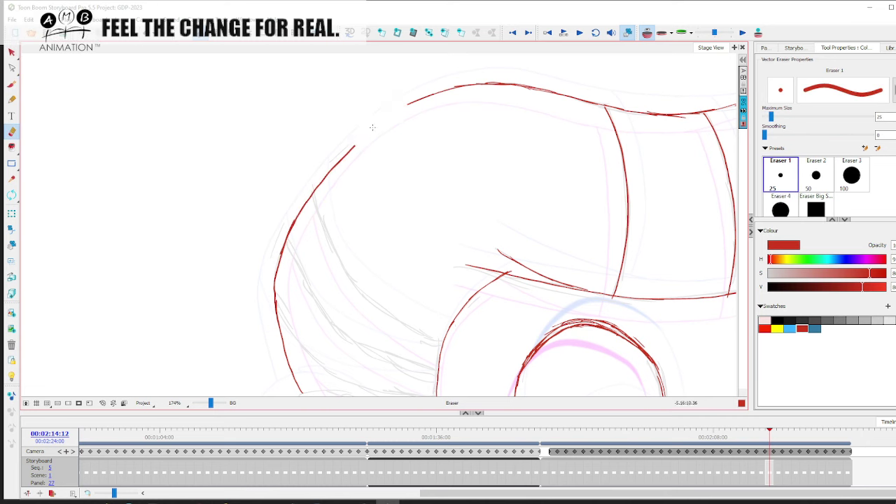
key("alt+b")
left_click_drag(353, 144, 408, 104)
key("alt+e")
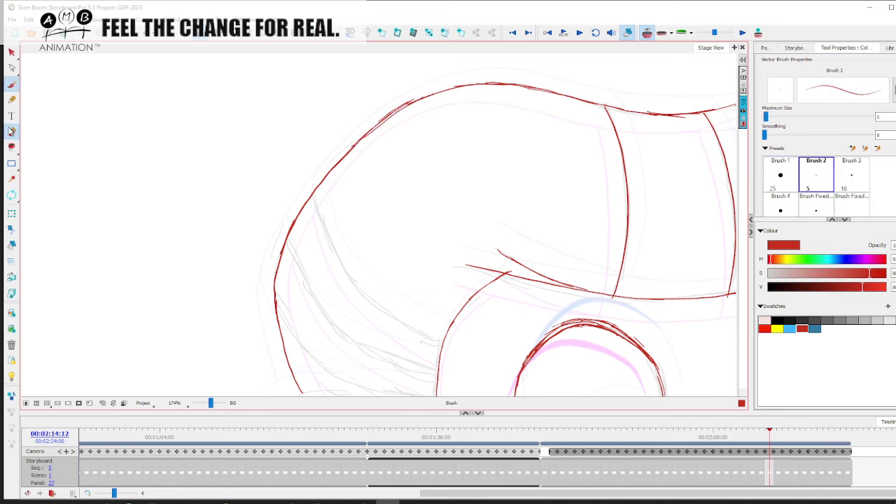
left_click_drag(408, 93, 371, 122)
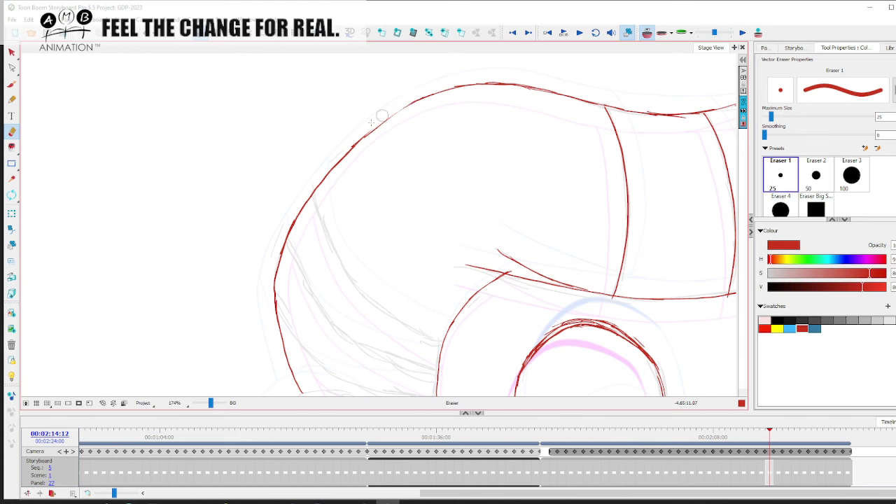
- Draw the outer edge of the left ear in red, starting just below the end of the hair outline
left_click(12, 84)
key("space")
mouse_move(350, 276)
left_mouse_down()
mouse_move(320, 168)
mouse_move(305, 192)
left_mouse_up()
left_click_drag(323, 252, 321, 242)
key("space")
left_click_drag(227, 183, 228, 196)
mouse_move(255, 134)
left_mouse_down()
mouse_move(210, 167)
mouse_move(202, 242)
left_mouse_up()
key("ctrl+z")
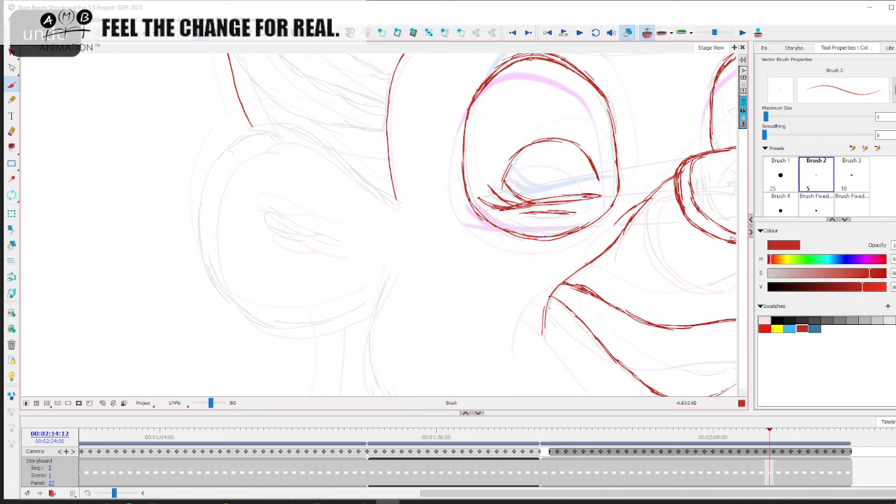
left_click_drag(207, 198, 221, 287)
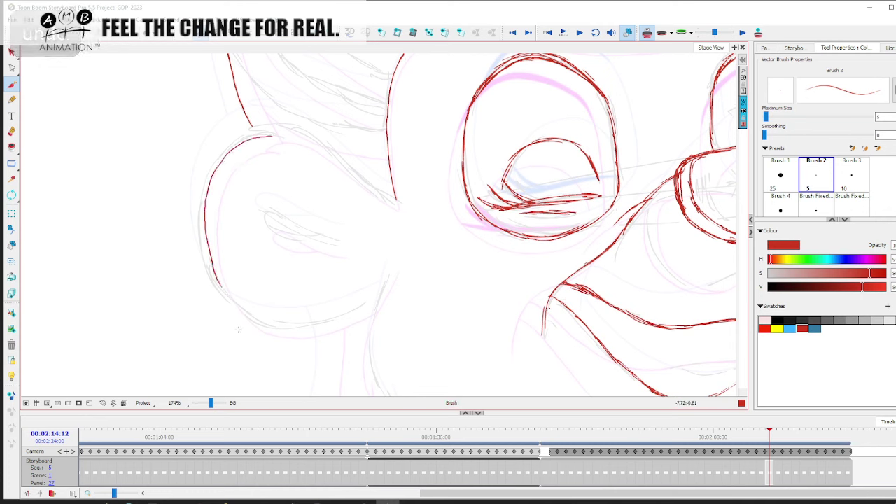
- Draw the lower curve of the left ear in red with the canvas rotated, joining it to the outer edge
key("ctrl+alt+d")
mouse_move(97, 189)
left_mouse_down()
mouse_move(387, 122)
mouse_move(430, 193)
left_mouse_up()
key("space")
left_click_drag(200, 174, 180, 235)
left_click(12, 84)
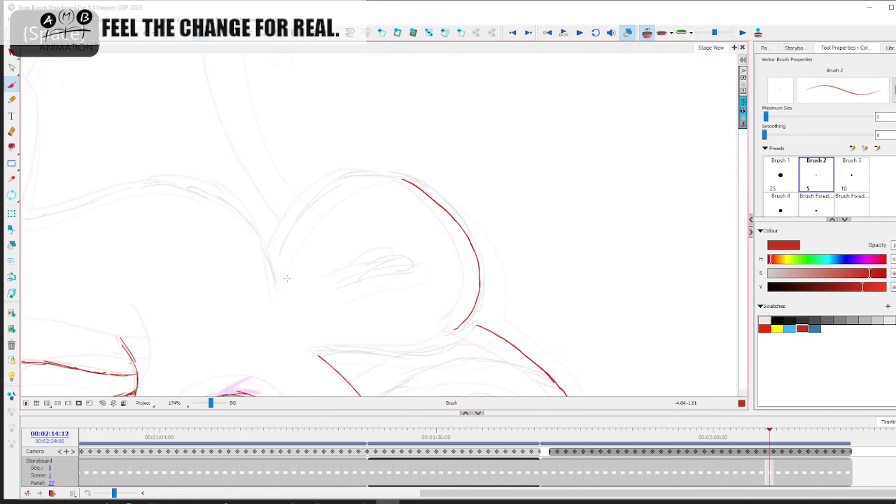
left_click_drag(293, 230, 300, 218)
left_click_drag(311, 219, 293, 263)
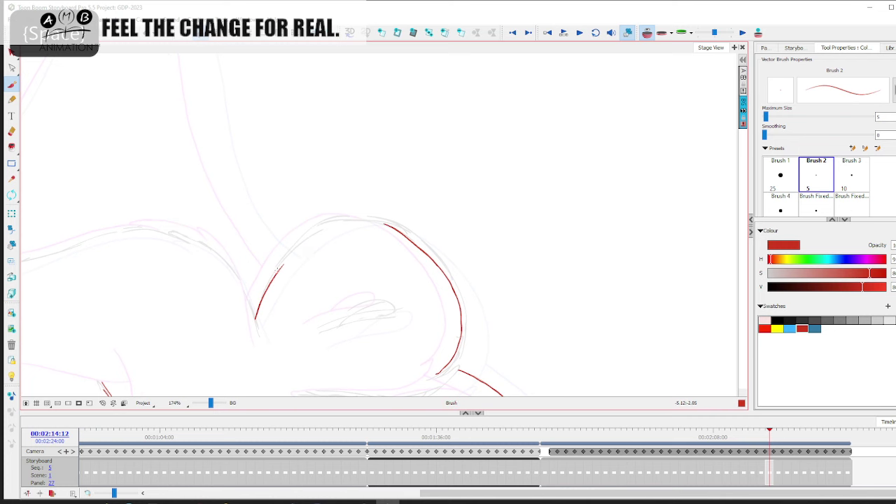
left_click_drag(351, 223, 378, 228)
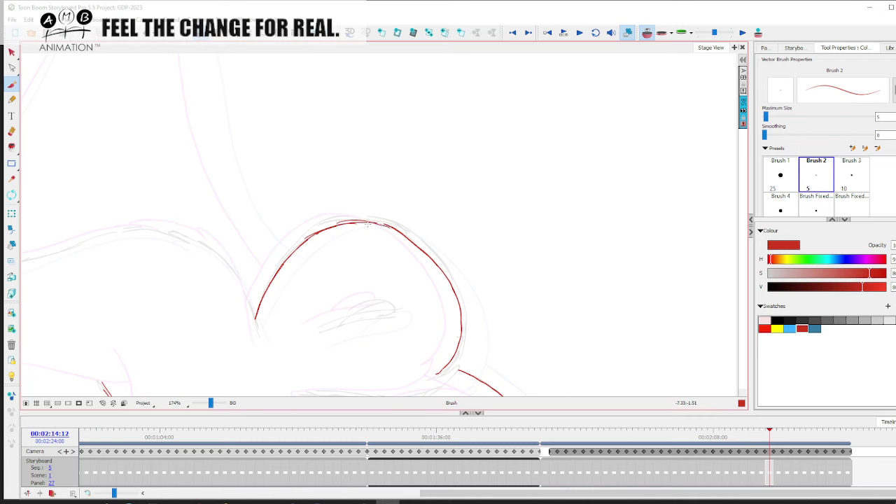
- Start the upper edge of the left ear in red at the corner where the hair meets the face
key("space")
left_click_drag(439, 370, 413, 237)
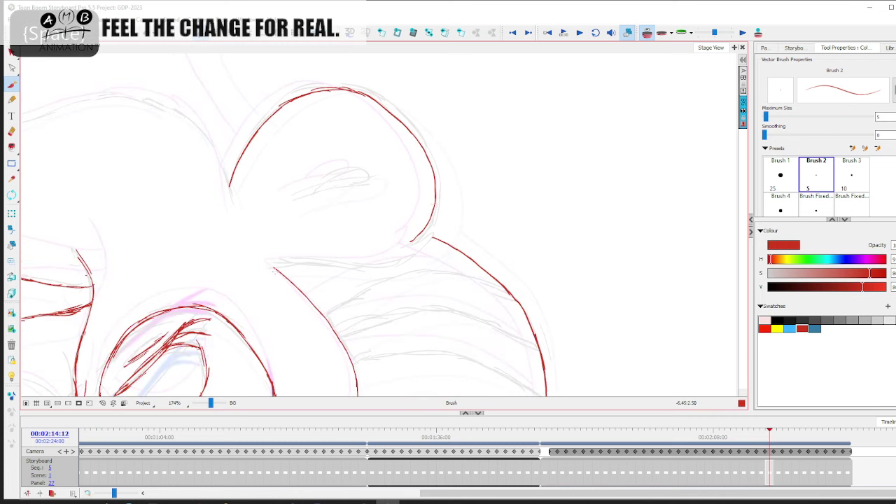
left_click(11, 196)
mouse_move(90, 180)
left_mouse_down()
mouse_move(413, 292)
mouse_move(445, 228)
left_mouse_up()
left_click(11, 85)
- Compare the shape of the left ear and its inner fold on panels 25, 26 and 27
key("period")
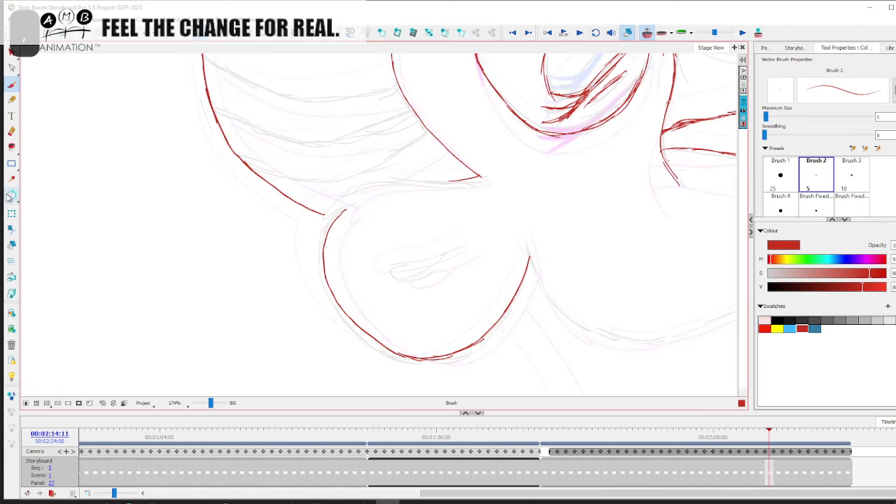
left_click(759, 470)
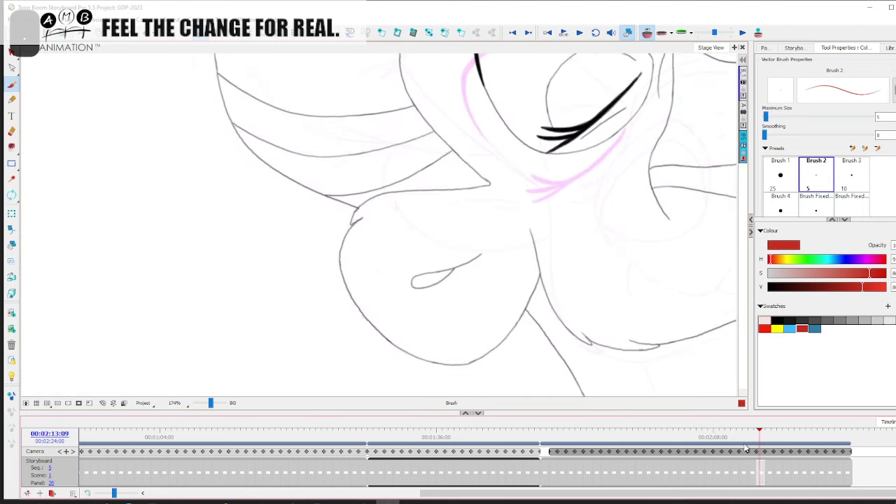
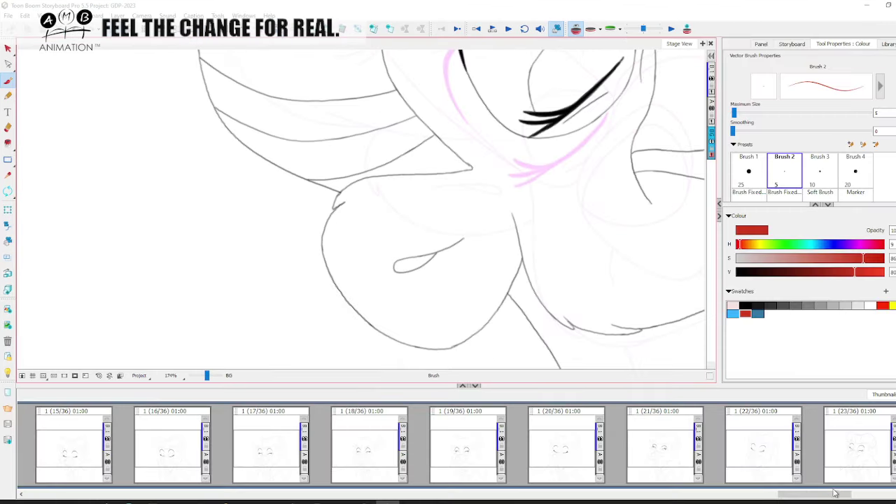
left_click_drag(822, 494, 836, 495)
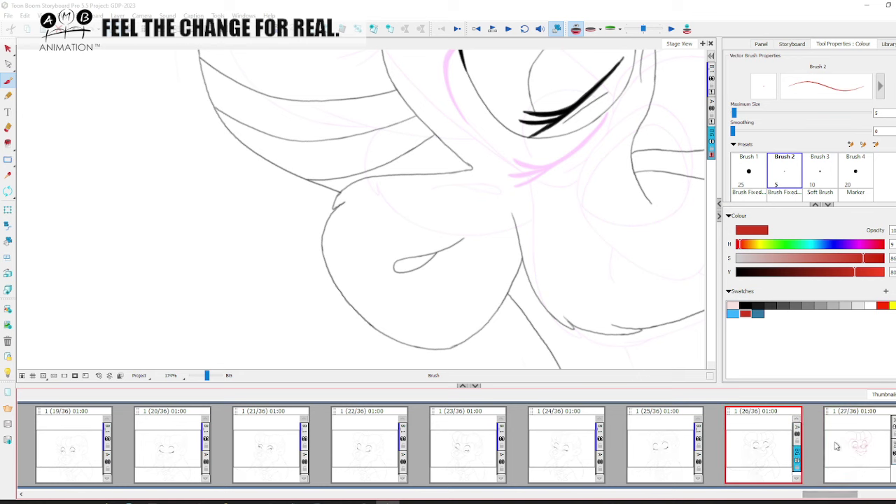
left_click(837, 442)
left_click(743, 446)
left_click(661, 448)
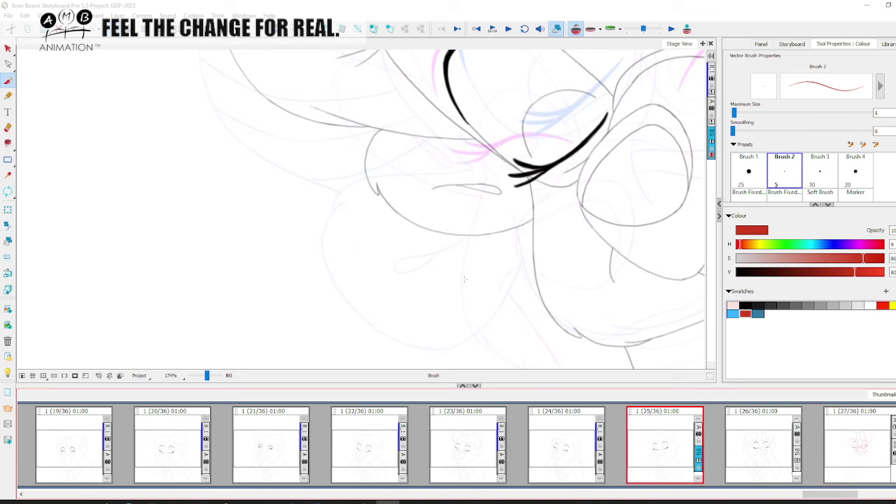
left_click(746, 456)
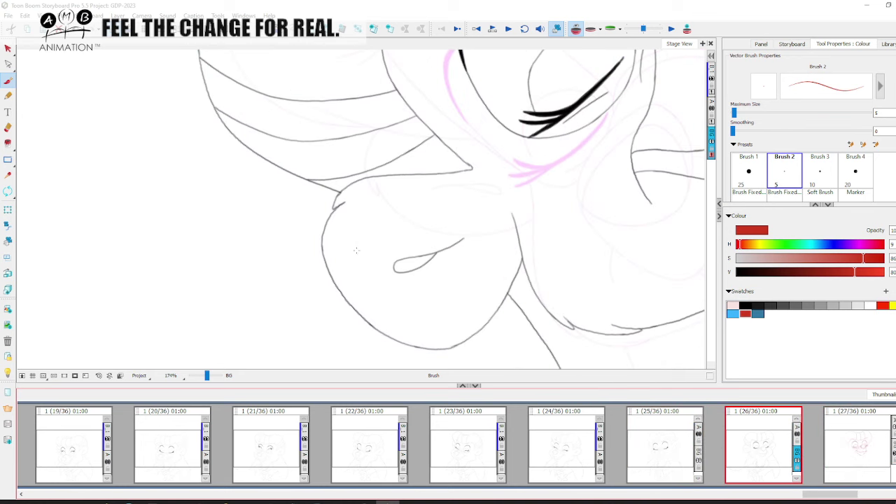
left_click(829, 444)
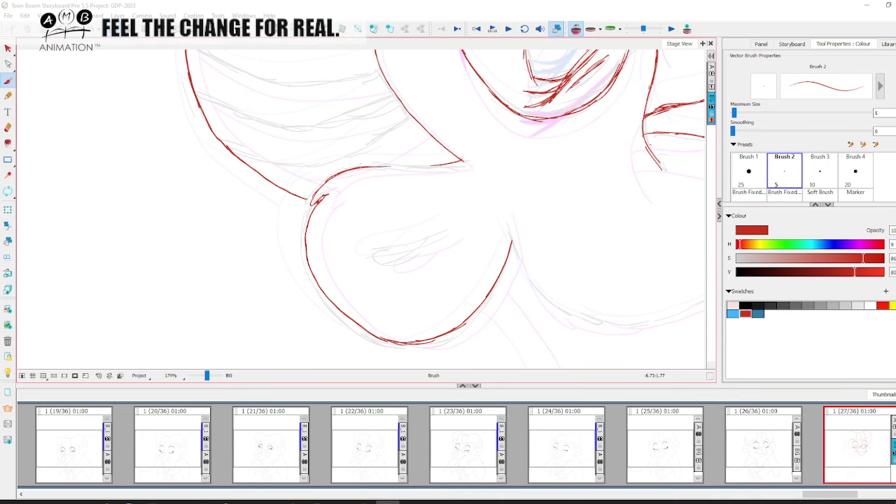
- Complete the upper edge of the left ear and draw the looped inner ear fold in red
key("Left")
key("Right")
key("space")
left_click_drag(486, 281, 457, 266)
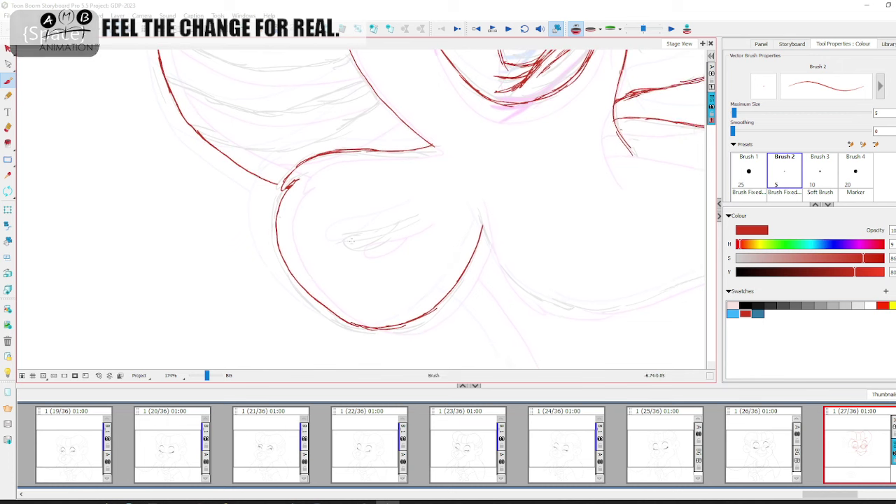
left_click_drag(343, 242, 384, 228)
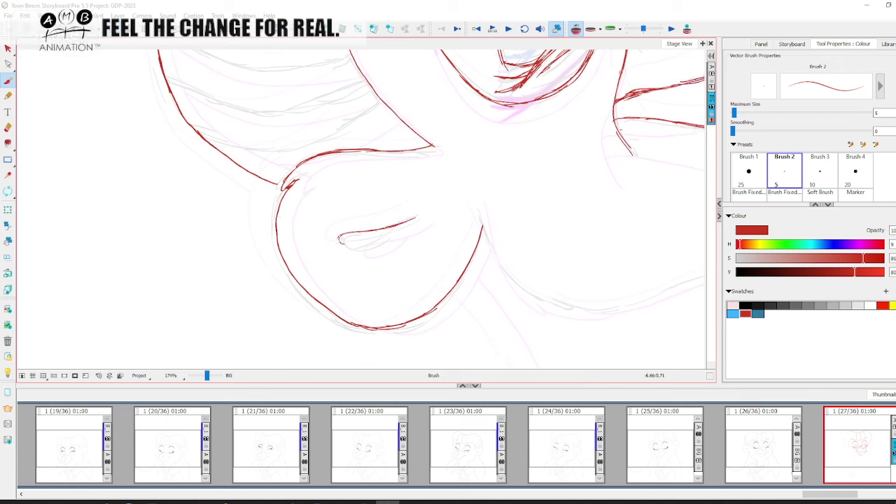
left_click_drag(339, 237, 343, 243)
- Compare the ear and cheek drawing on panel 27 with the neighbouring panels 26 and 28
left_click_drag(830, 494, 842, 494)
left_click(759, 452)
left_click(672, 444)
left_click(748, 446)
left_click(672, 445)
left_click(577, 445)
left_click(651, 441)
- Start the left jaw outline in red beside the bead necklace on panel 27, with the canvas rotated
key("space")
left_click_drag(315, 278, 117, 262)
key("ctrl+alt")
mouse_move(127, 191)
left_mouse_down()
mouse_move(371, 133)
mouse_move(405, 185)
left_mouse_up()
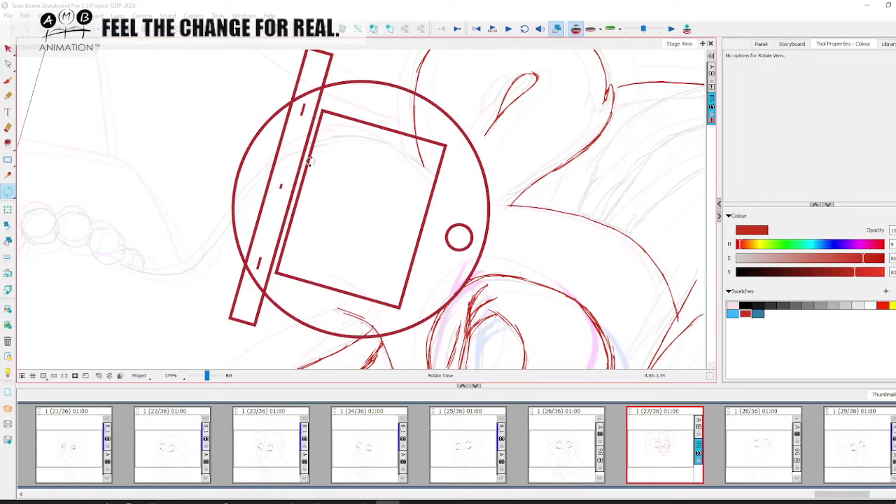
left_click_drag(209, 378, 212, 377)
key("space")
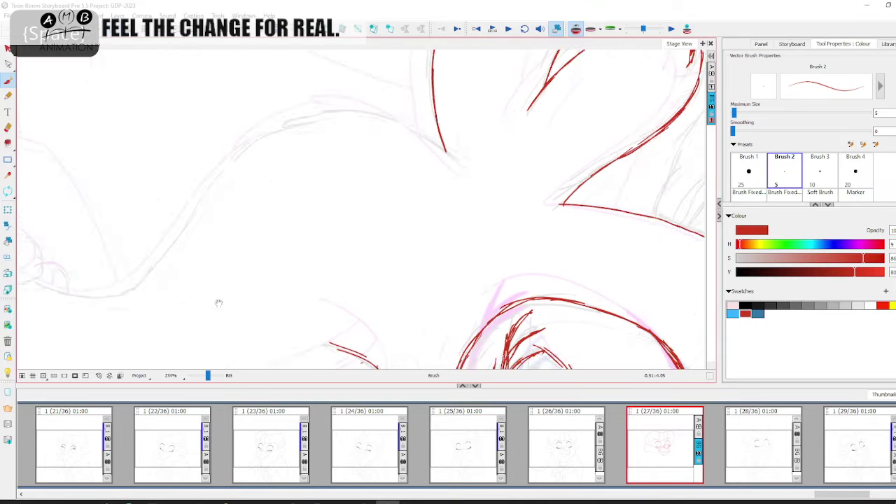
left_click_drag(218, 291, 295, 301)
left_click_drag(216, 299, 229, 286)
key("space")
left_click_drag(247, 259, 228, 288)
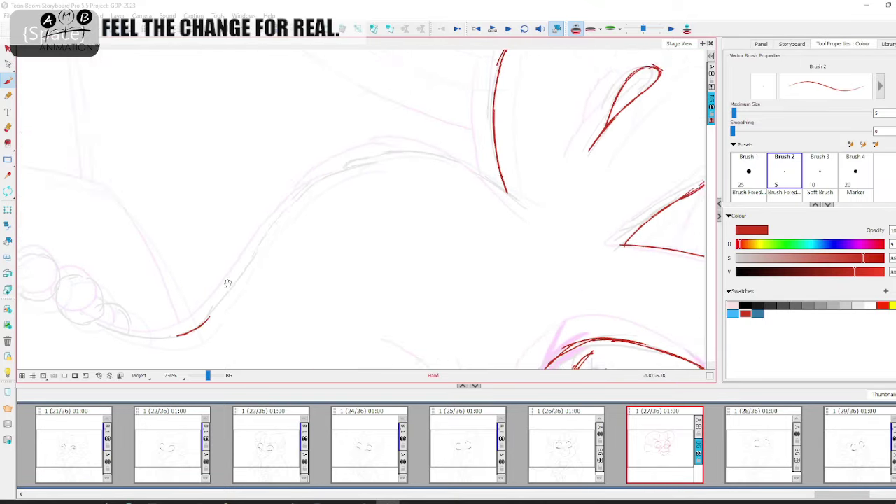
- Continue the jaw outline in red up from the necklace and around the curve of the left cheek
key("space")
left_click_drag(259, 247, 247, 274)
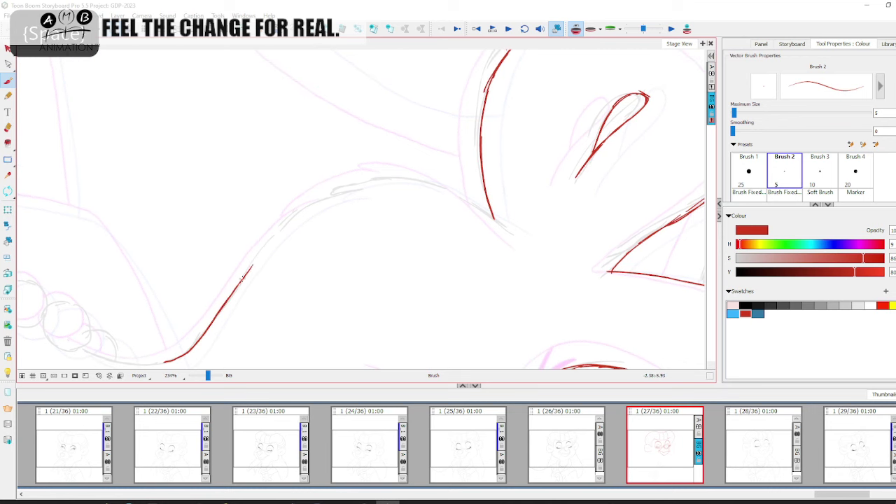
key("space")
left_click_drag(275, 238, 259, 263)
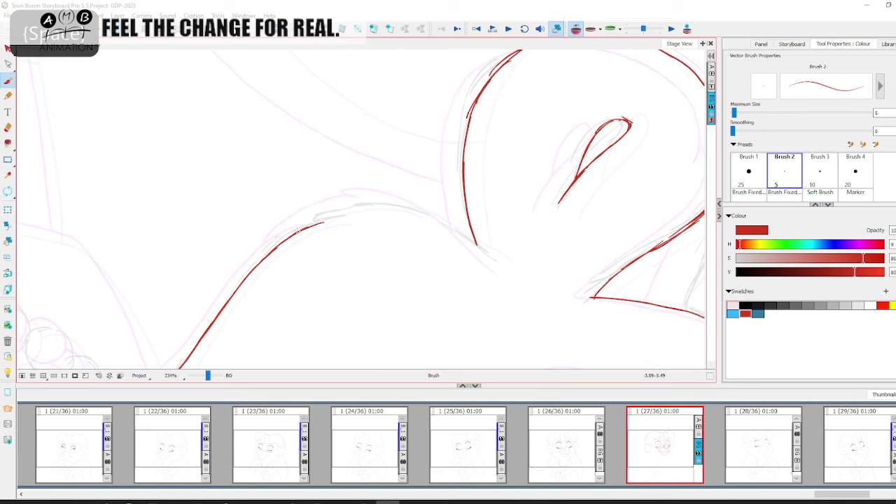
left_click_drag(333, 217, 352, 215)
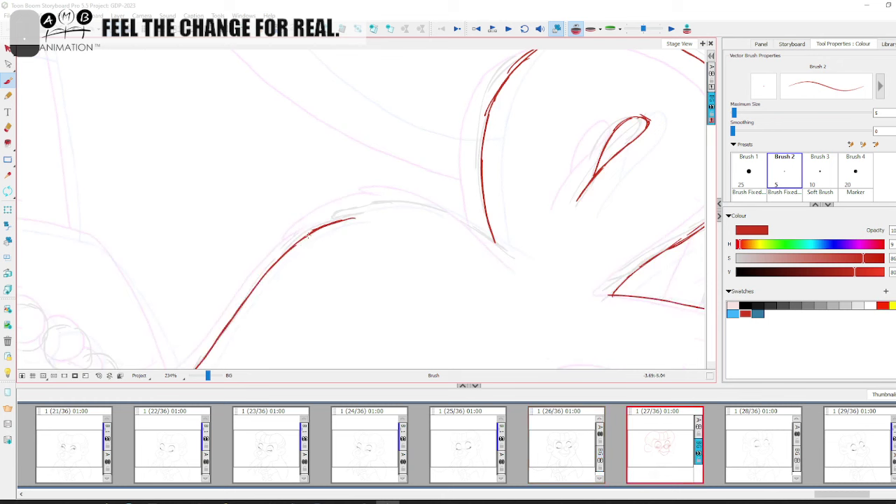
- Check the cheek against panel 28 and extend its outline in red toward the base of the left ear
left_click(743, 444)
left_click(651, 452)
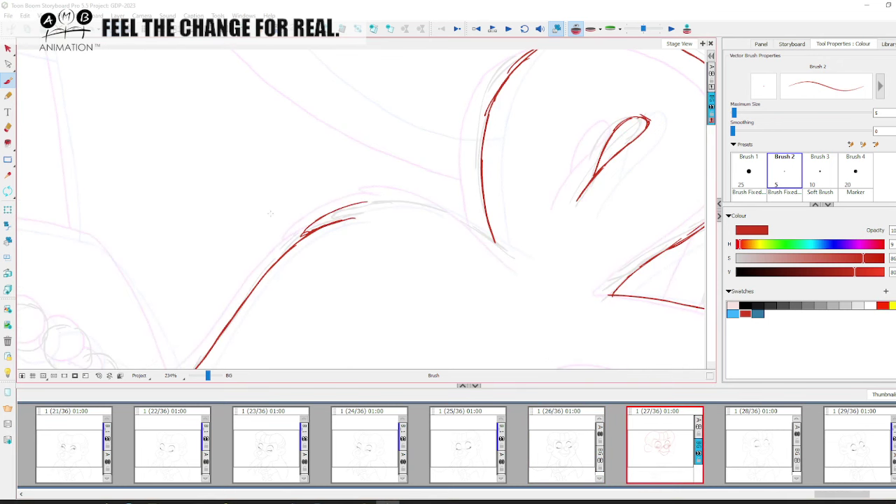
left_click(12, 191)
left_click_drag(112, 179, 151, 336)
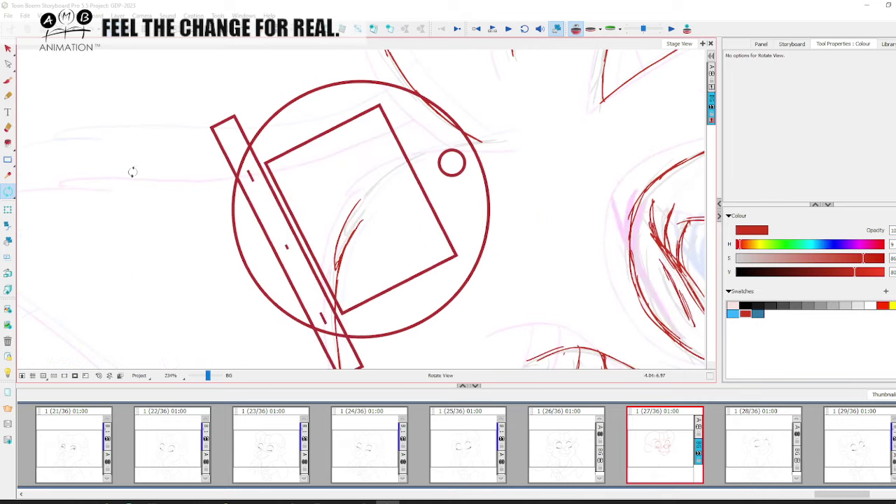
left_click(8, 81)
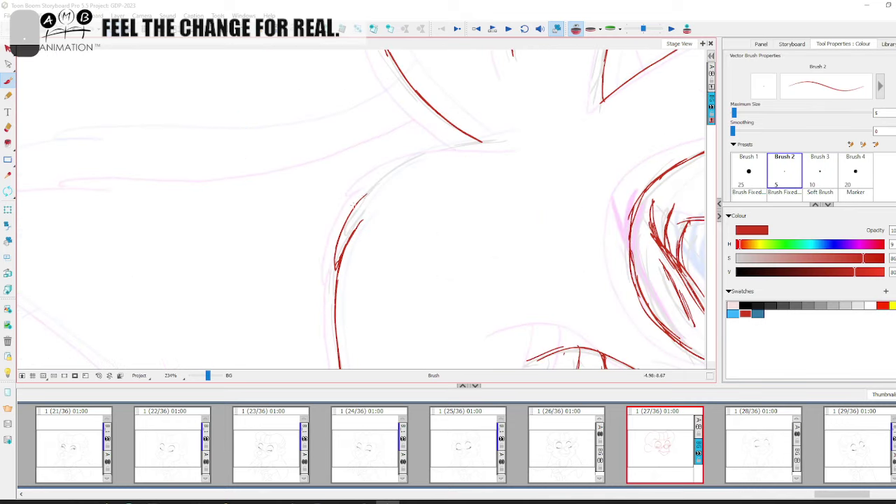
left_click_drag(382, 180, 422, 151)
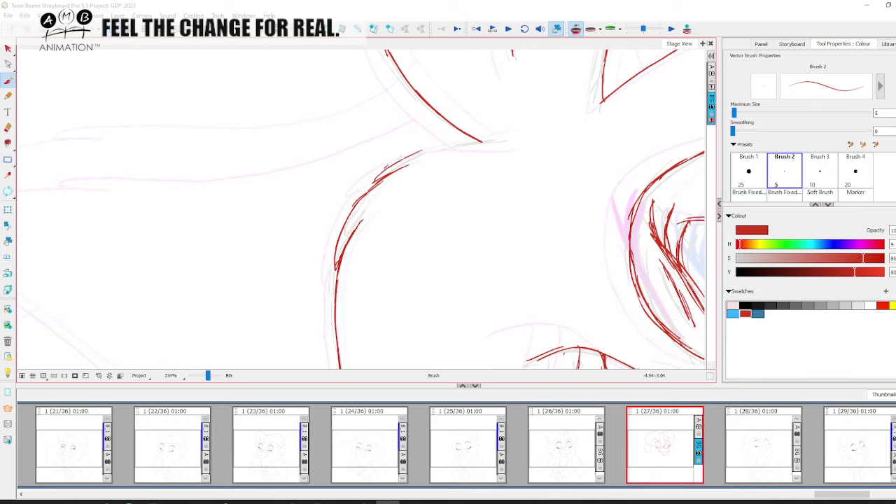
- Erase the tip of the ear outline and the doubled upper end of the cheek outline
key("alt+e")
mouse_move(451, 152)
left_mouse_down()
mouse_move(473, 149)
mouse_move(437, 151)
mouse_move(493, 142)
left_mouse_up()
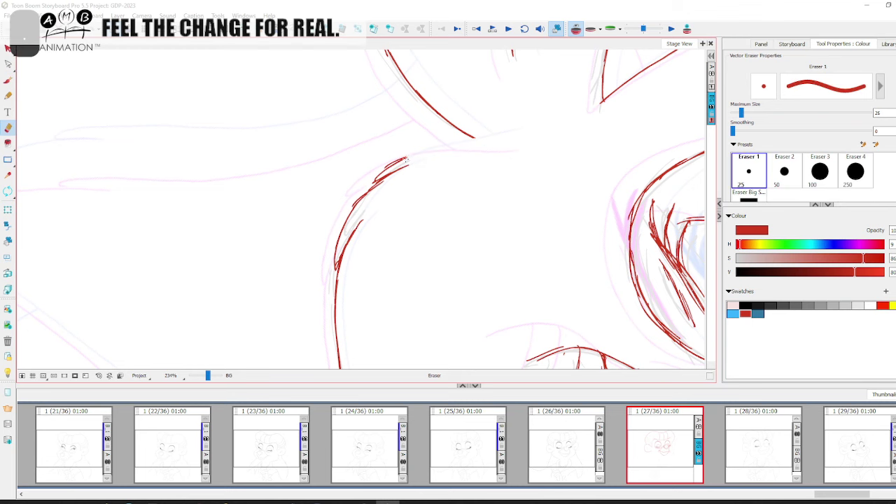
left_click_drag(386, 174, 404, 159)
key("alt+b")
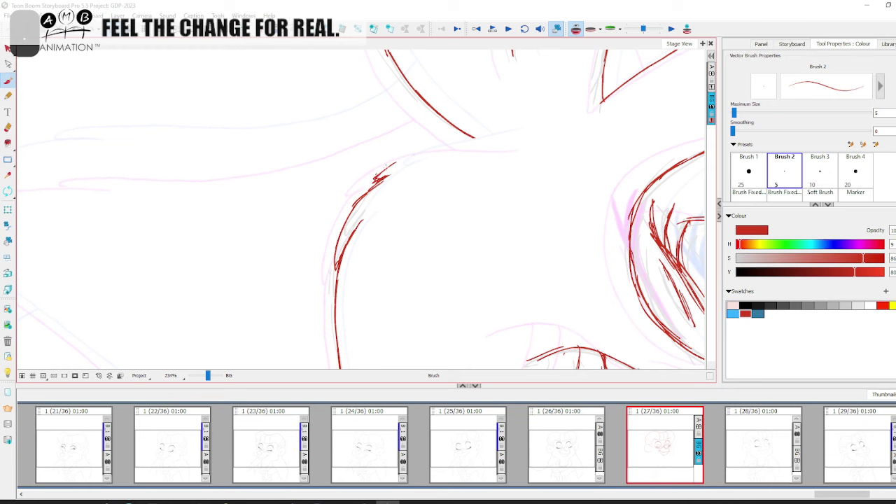
- Complete the left cheek outline in red up to the base of the ear and down to the bead necklace
left_click_drag(476, 144, 515, 139)
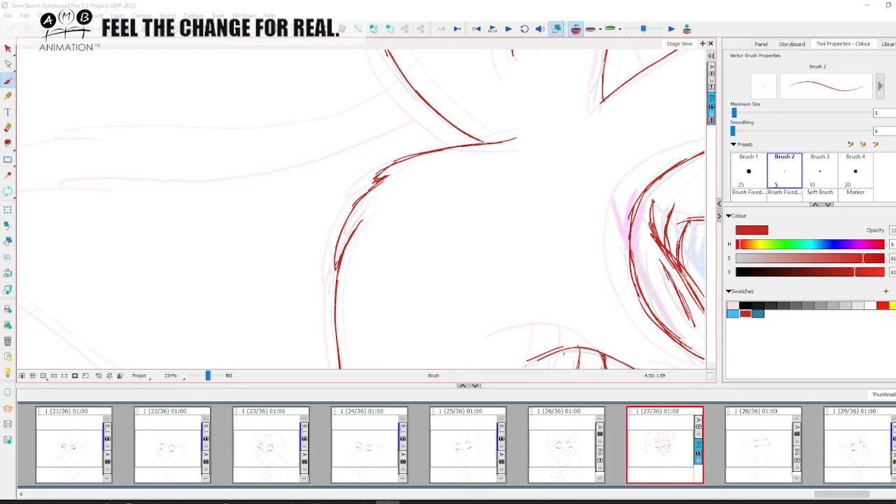
key("space")
left_click_drag(448, 268, 383, 73)
left_click_drag(221, 318, 296, 224)
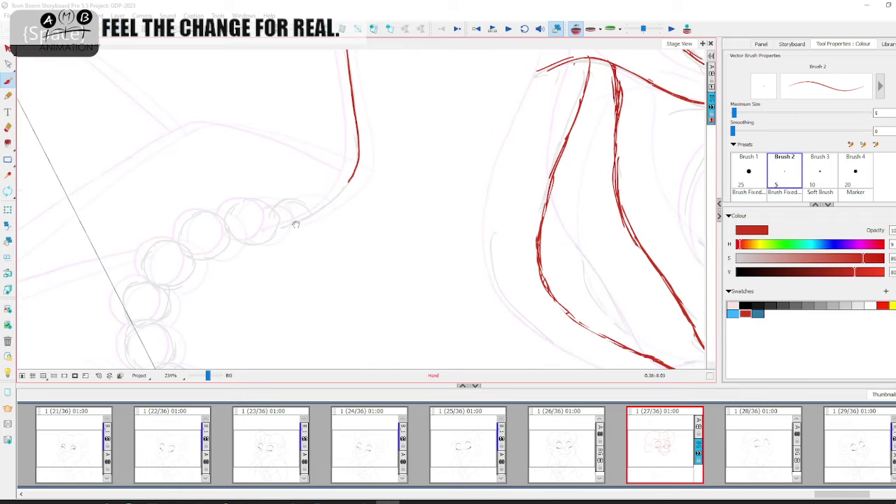
mouse_move(159, 249)
left_mouse_down()
mouse_move(330, 227)
mouse_move(432, 196)
left_mouse_up()
left_click_drag(309, 191, 405, 163)
key("space")
- Draw the two long edges of the left collar in red between the hand and the bead necklace
left_click_drag(256, 176, 248, 253)
mouse_move(203, 289)
left_mouse_down()
mouse_move(373, 156)
mouse_move(346, 181)
left_mouse_up()
key("space")
key("ctrl+z")
left_click_drag(176, 313, 421, 139)
left_click_drag(370, 175, 326, 211)
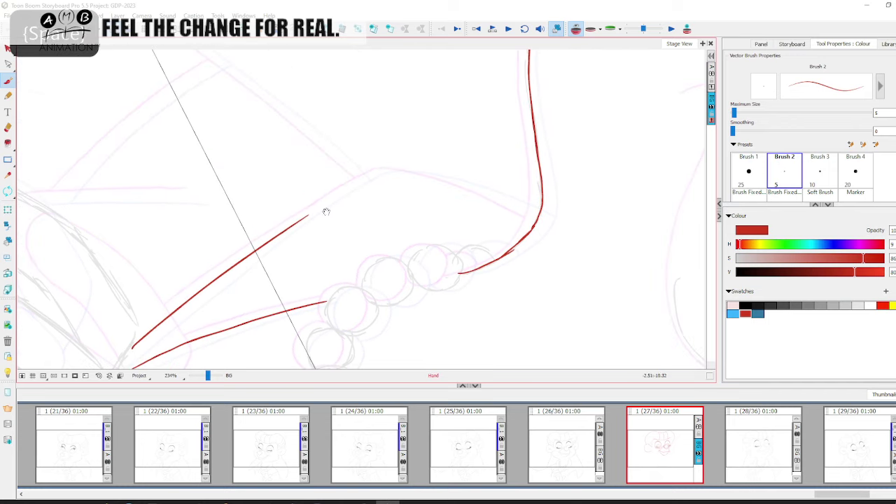
- Rotate the canvas and connect the left collar edge to the neck in red with the collar's upper corner
left_click(8, 193)
mouse_move(158, 201)
left_mouse_down()
mouse_move(159, 230)
mouse_move(223, 355)
left_mouse_up()
key("space")
left_click_drag(265, 205, 234, 243)
left_click(11, 81)
key("space")
left_click_drag(335, 216, 309, 266)
left_click_drag(332, 214, 399, 178)
left_click_drag(360, 199, 419, 170)
left_click_drag(311, 229, 343, 208)
- Start the right neck outline in red just below the jaw corner, undoing the stray last stroke
key("space")
left_click_drag(204, 318, 446, 228)
left_click_drag(209, 377, 205, 377)
left_click_drag(478, 271, 309, 282)
left_click_drag(373, 292, 337, 235)
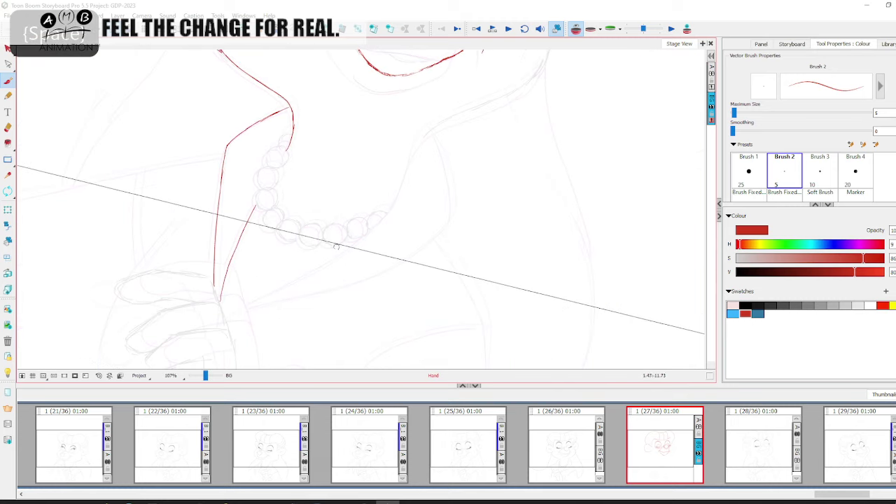
left_click_drag(208, 377, 209, 377)
key("space")
left_click_drag(373, 238, 334, 284)
left_click_drag(409, 230, 310, 293)
left_click_drag(206, 195, 280, 235)
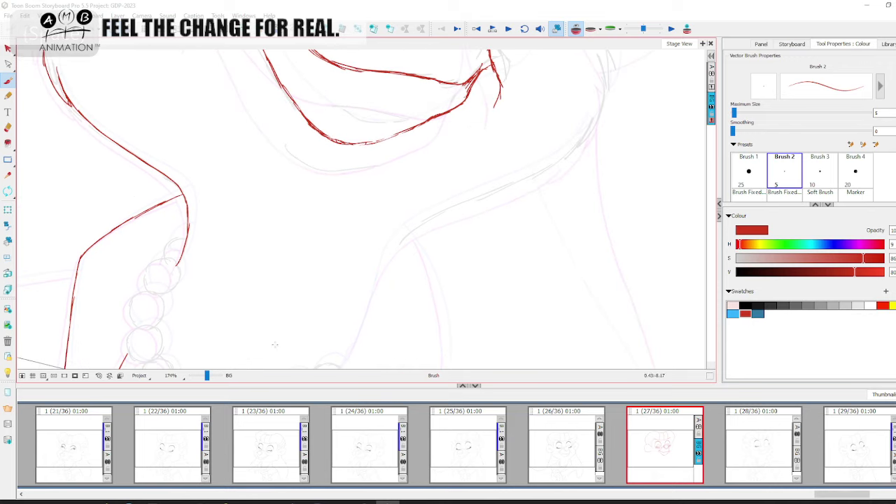
left_click_drag(207, 377, 208, 376)
key("space")
left_click_drag(359, 307, 223, 332)
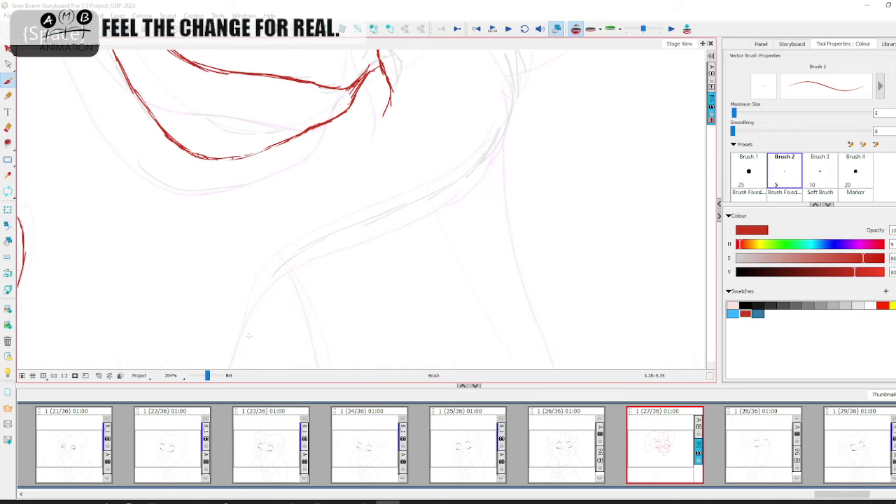
scroll(271, 310, "up", 3)
left_click_drag(236, 300, 266, 257)
key("space")
mouse_move(268, 264)
left_mouse_down()
mouse_move(245, 310)
mouse_move(369, 226)
left_mouse_up()
key("space")
left_click_drag(379, 229, 354, 242)
key("ctrl+z")
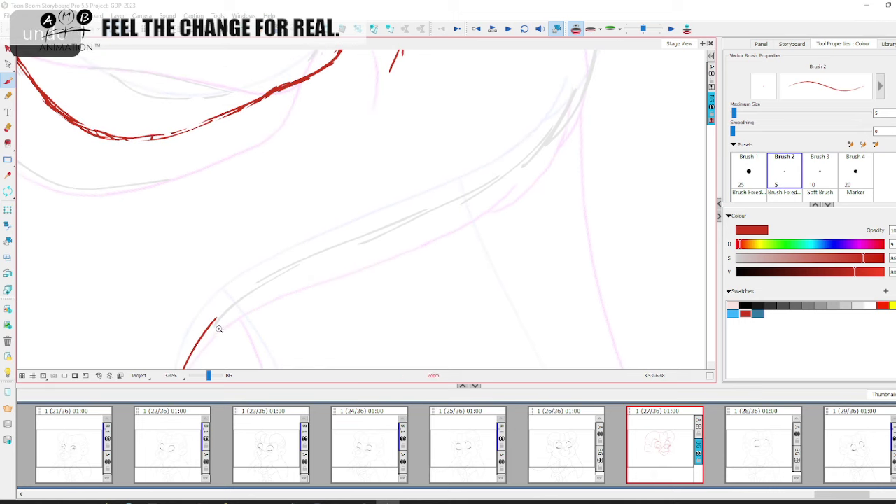
- Draw the right jaw outline in red from the neck toward the cheek and check it against panels 26 and 28
left_click_drag(243, 301, 363, 242)
left_click_drag(294, 273, 430, 221)
key("space")
mouse_move(441, 214)
left_mouse_down()
mouse_move(369, 257)
mouse_move(424, 229)
left_mouse_up()
mouse_move(425, 228)
left_mouse_down()
mouse_move(363, 269)
mouse_move(408, 226)
left_mouse_up()
key("space")
mouse_move(402, 235)
left_mouse_down()
mouse_move(371, 263)
mouse_move(425, 210)
mouse_move(399, 259)
left_mouse_up()
left_click(779, 443)
left_click(641, 441)
left_click(582, 440)
left_click(638, 438)
- Extend the right edge of the face in red down to the outer eye corner, comparing with the neighbouring panels
key("space")
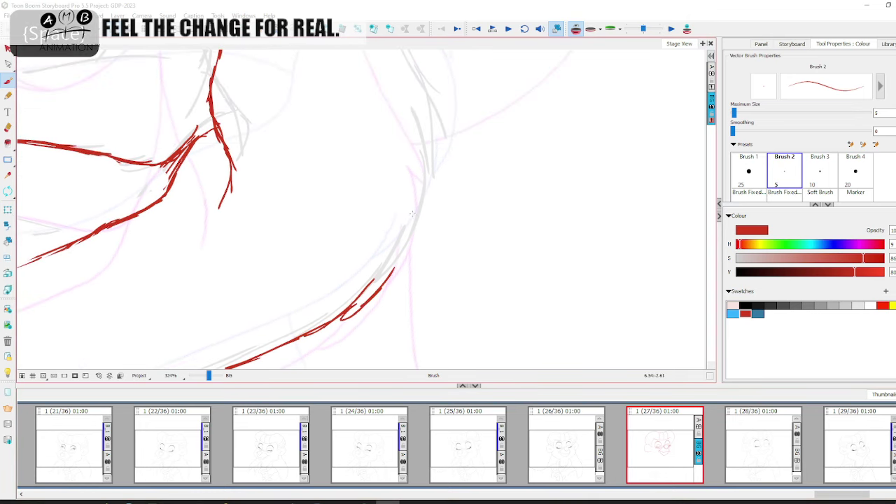
left_click_drag(415, 62, 409, 242)
left_click_drag(364, 124, 365, 152)
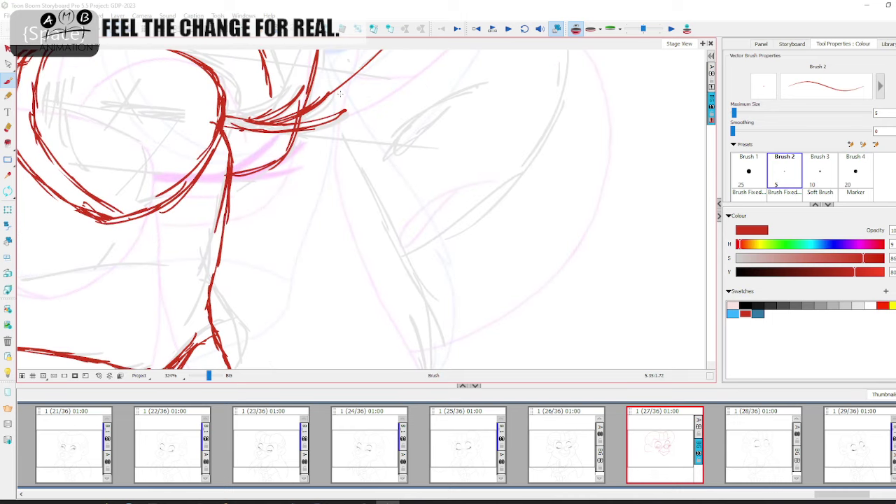
key("space")
mouse_move(344, 121)
left_mouse_down()
mouse_move(343, 298)
mouse_move(361, 250)
left_mouse_up()
mouse_move(316, 95)
left_mouse_down()
mouse_move(338, 165)
mouse_move(347, 277)
left_mouse_up()
key("space")
left_click_drag(348, 247, 350, 158)
key("Left")
key("Right")
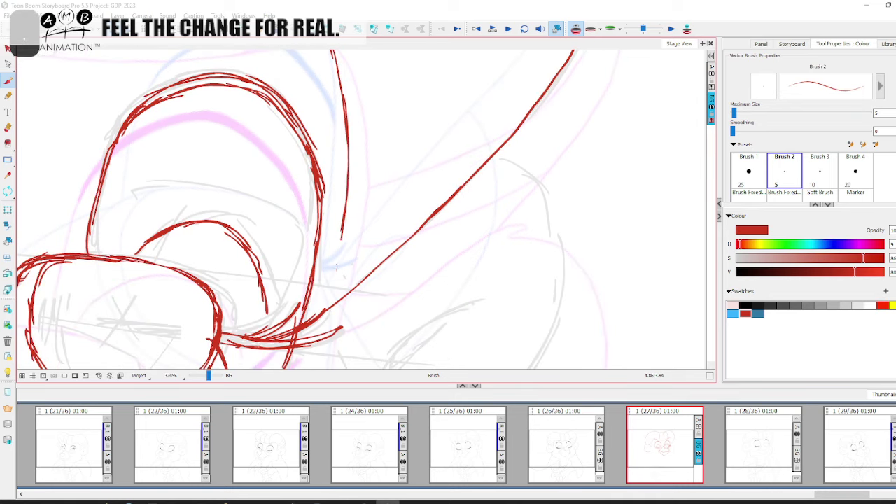
left_click_drag(336, 267, 335, 273)
key("space")
left_click_drag(340, 267, 359, 149)
key("Left")
key("Right")
left_click(737, 440)
left_click(665, 444)
- Draw the upper right cheek outline in red from the outer eye corner down to the cheek's widest point
left_click_drag(355, 121, 343, 189)
key("space")
mouse_move(352, 147)
left_mouse_down()
mouse_move(344, 192)
mouse_move(342, 145)
mouse_move(375, 238)
left_mouse_up()
key("space")
left_click_drag(384, 254, 338, 162)
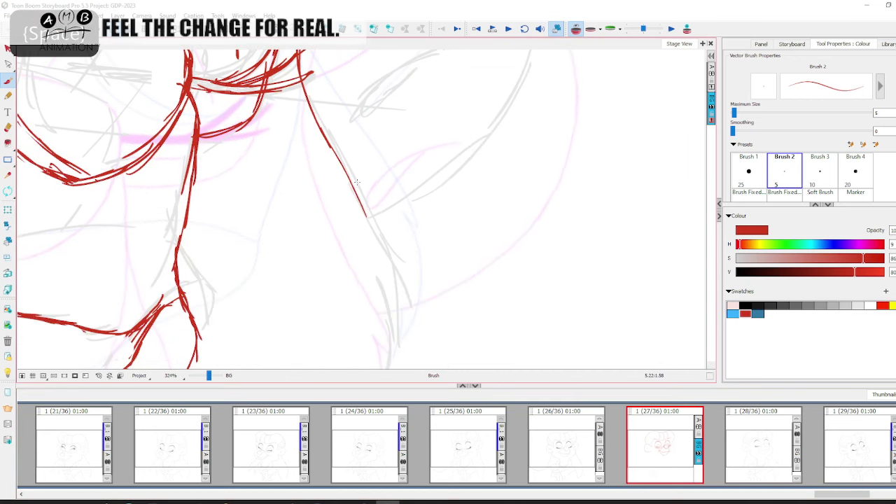
scroll(358, 210, "down", 2)
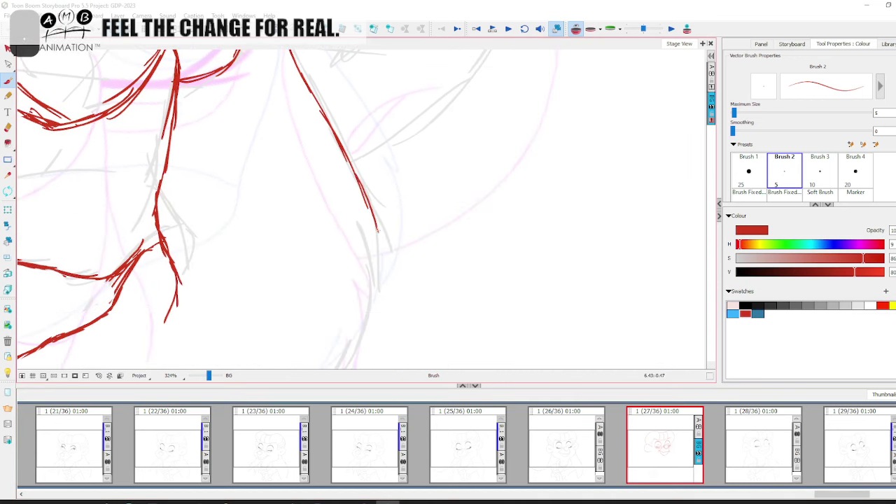
scroll(359, 210, "down", 3)
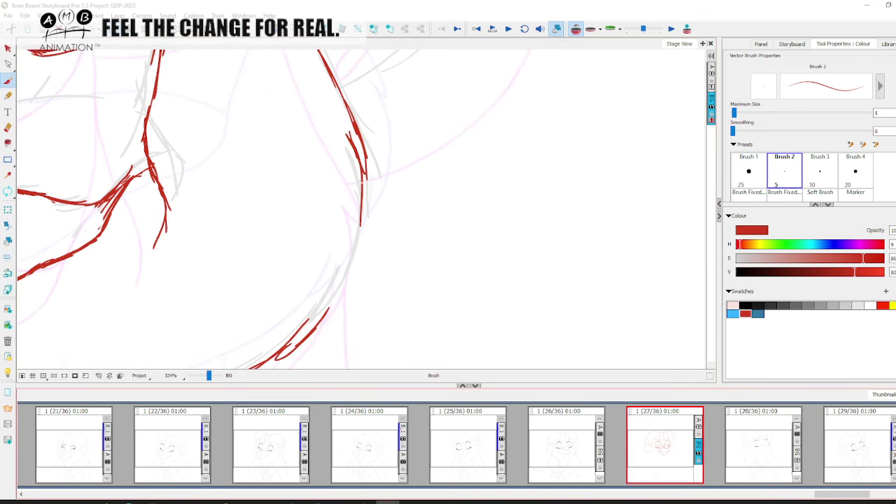
- Continue the right cheek outline in red around its curve until it meets the jaw stroke
left_click_drag(355, 225, 354, 266)
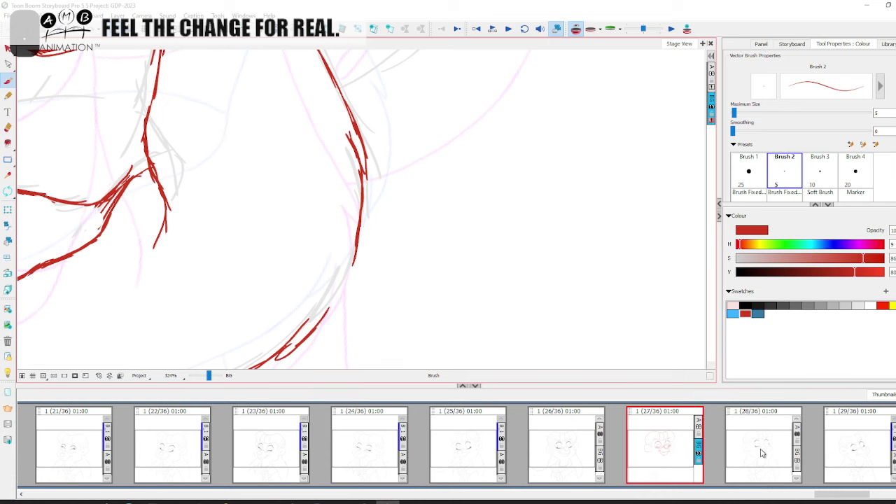
left_click_drag(352, 268, 342, 285)
mouse_move(348, 227)
left_mouse_down()
mouse_move(329, 305)
mouse_move(341, 245)
left_mouse_up()
key("space")
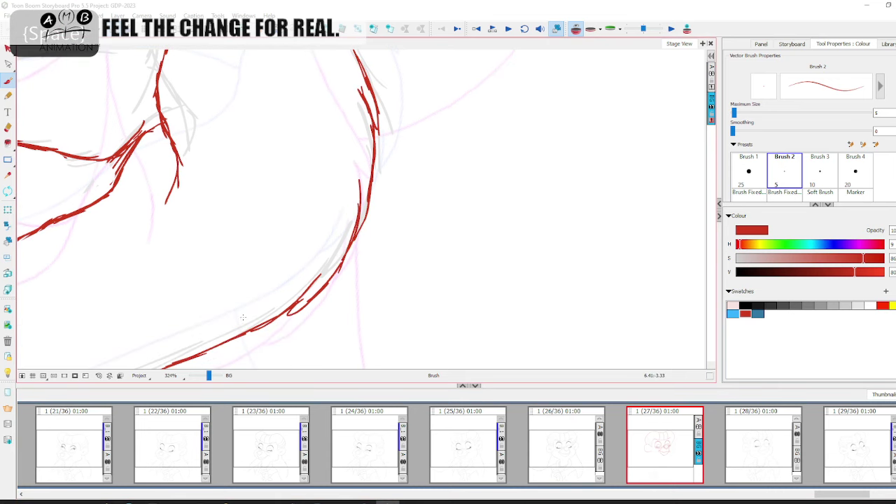
- Reset the view, hide the onion skin and flip between panels 26, 27 and 28 to check the head's movement
left_click(99, 376)
key("space")
left_click_drag(541, 187, 521, 206)
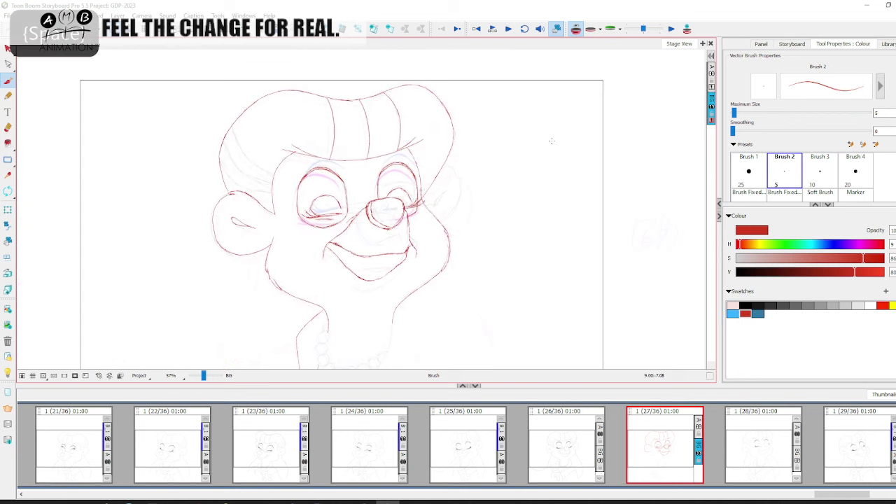
left_click(575, 32)
left_click(770, 437)
left_click(644, 443)
left_click(567, 443)
left_click(672, 440)
left_click(759, 437)
left_click(657, 441)
left_click(563, 444)
left_click(748, 441)
left_click(586, 442)
left_click(658, 444)
left_click(749, 441)
left_click(665, 441)
left_click(580, 443)
left_click(651, 444)
- Erase the right cheek outline between the upper cheek and the jaw, and show the onion skin again
key("space")
left_click_drag(490, 297, 428, 256)
left_click_drag(207, 376, 211, 376)
left_click_drag(390, 292, 269, 240)
key("alt+e")
left_click_drag(389, 127, 335, 318)
key("space")
mouse_move(435, 144)
left_mouse_down()
mouse_move(421, 202)
mouse_move(424, 179)
left_mouse_up()
left_click(575, 29)
key("space")
- Redraw the right cheek outline in red with the brush, from the jaw up to the upper cheek stroke
left_click(8, 80)
scroll(323, 286, "down", 2)
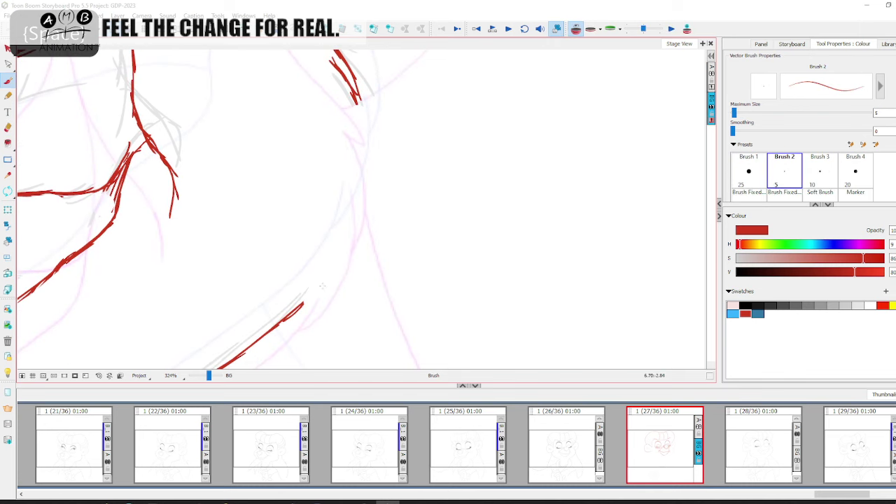
left_click_drag(326, 263, 295, 307)
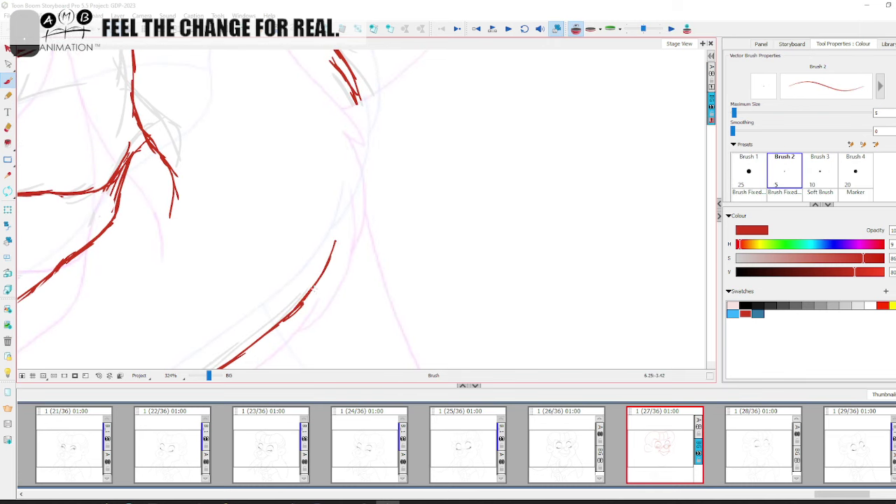
left_click_drag(332, 275, 349, 248)
key("space")
mouse_move(362, 208)
left_mouse_down()
mouse_move(341, 289)
mouse_move(368, 250)
left_mouse_up()
key("space")
key("comma")
key("period")
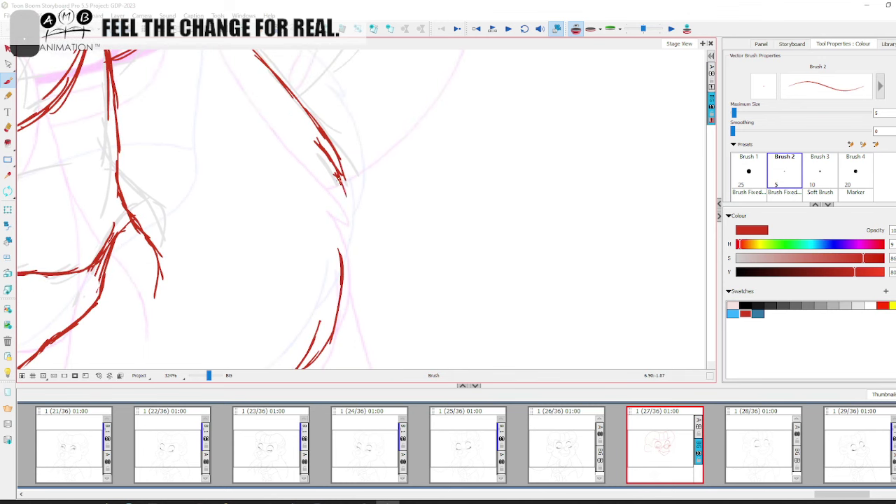
left_click_drag(349, 258, 343, 301)
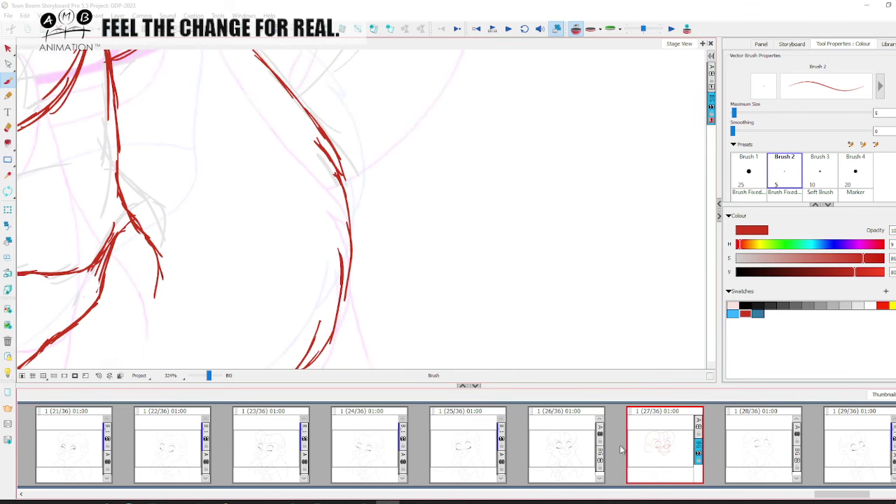
- Compare the right cheek with panels 26 and 28, and erase the section where its upper and lower strokes meet
left_click(587, 454)
left_click(668, 446)
left_click(755, 440)
left_click(661, 439)
left_click(576, 441)
left_click(651, 441)
key("space")
mouse_move(334, 154)
left_mouse_down()
mouse_move(354, 173)
mouse_move(366, 241)
left_mouse_up()
left_click(9, 127)
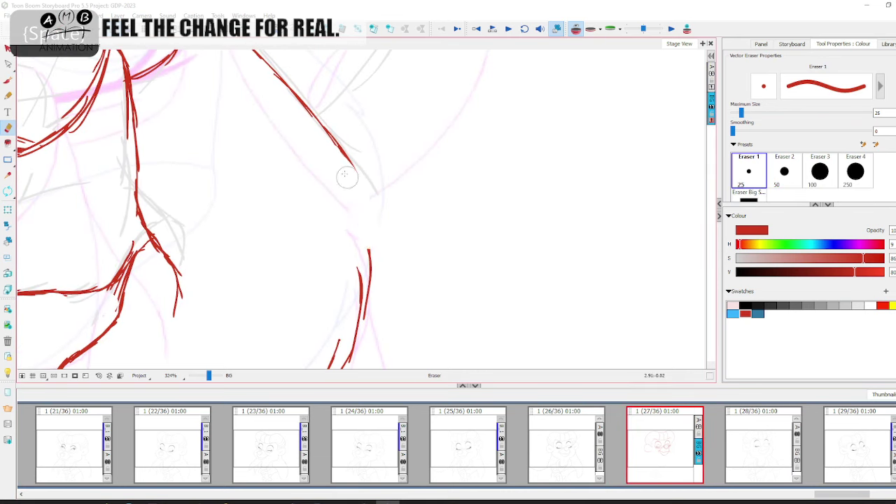
key("comma")
key("Right")
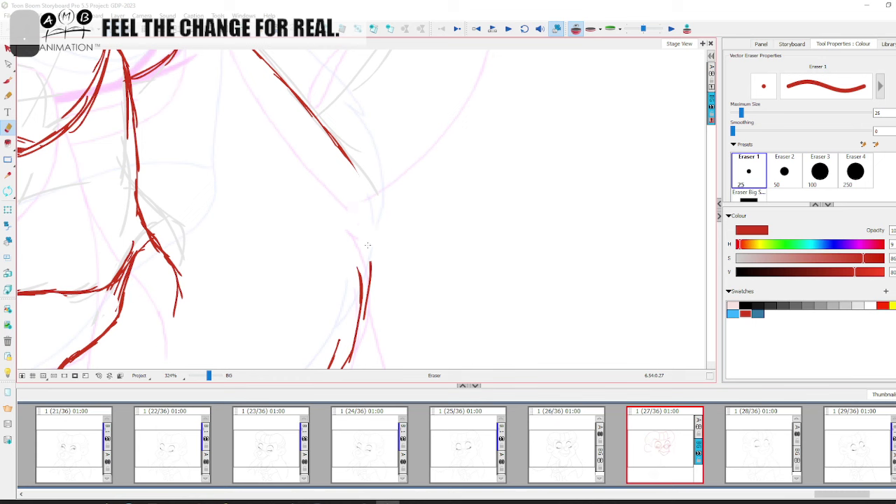
- Redraw the widest part of the right cheek in red, joining the upper and lower strokes
key("alt+b")
key("Left")
key("Right")
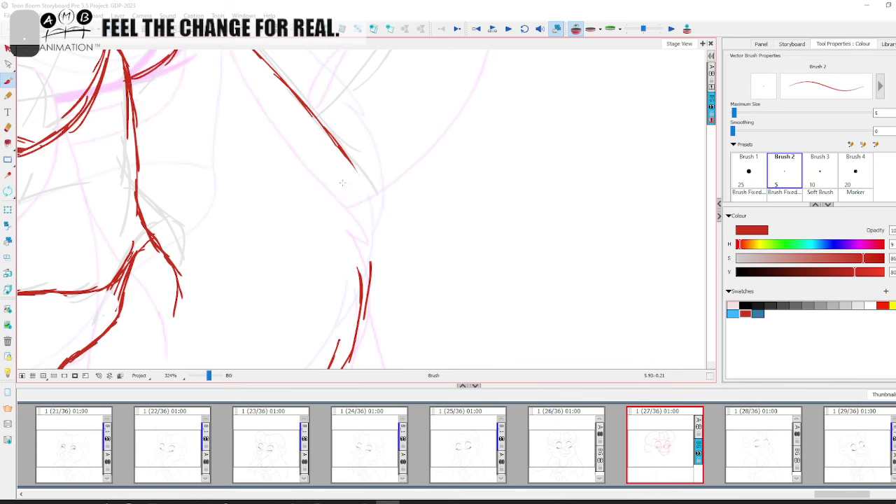
key("Left")
key("Right")
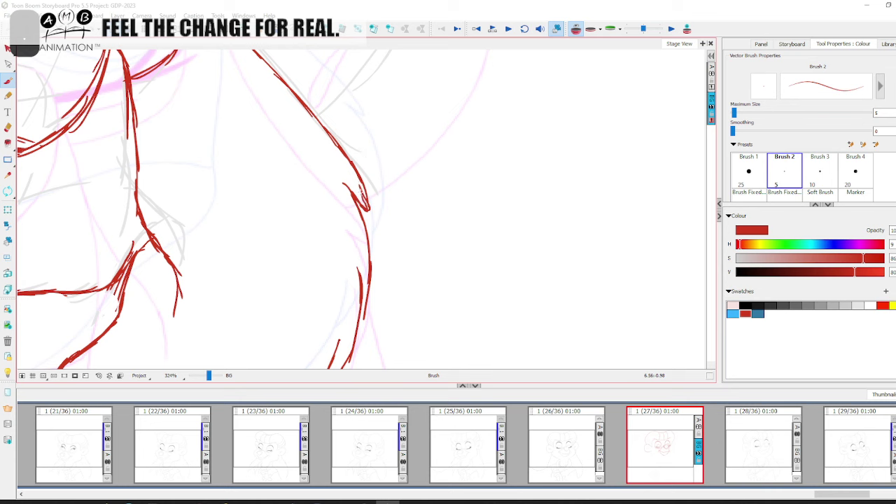
- Draw the right ear in red, from its outer contour between hair and cheek to the inner fold
scroll(392, 238, "down", 4)
key("space")
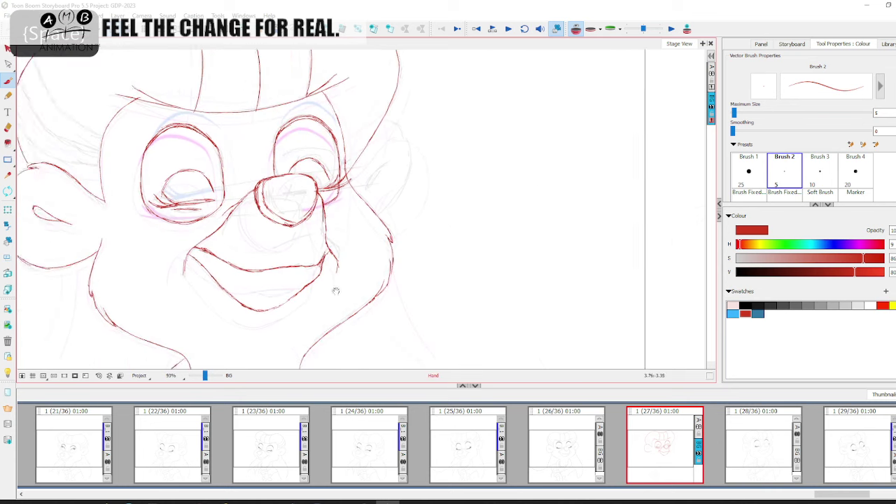
left_click_drag(303, 286, 396, 329)
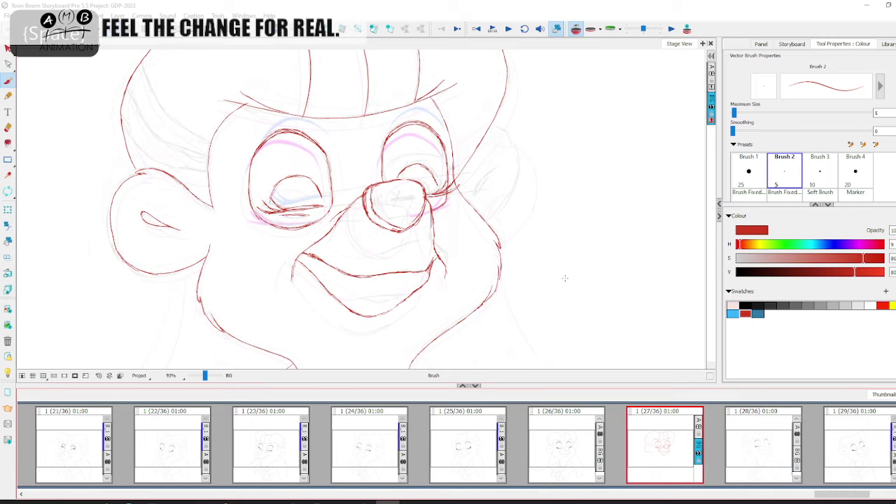
key("space")
left_click_drag(507, 256, 385, 306)
left_click_drag(205, 375, 209, 376)
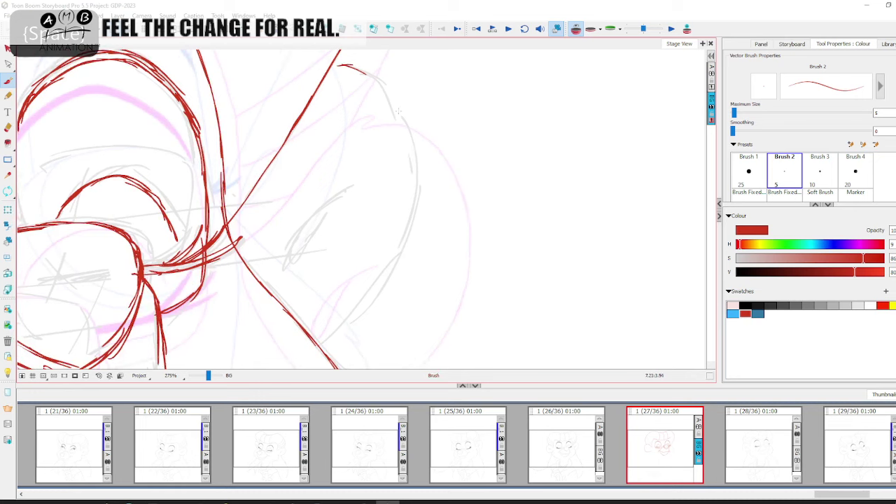
left_click_drag(415, 163, 371, 287)
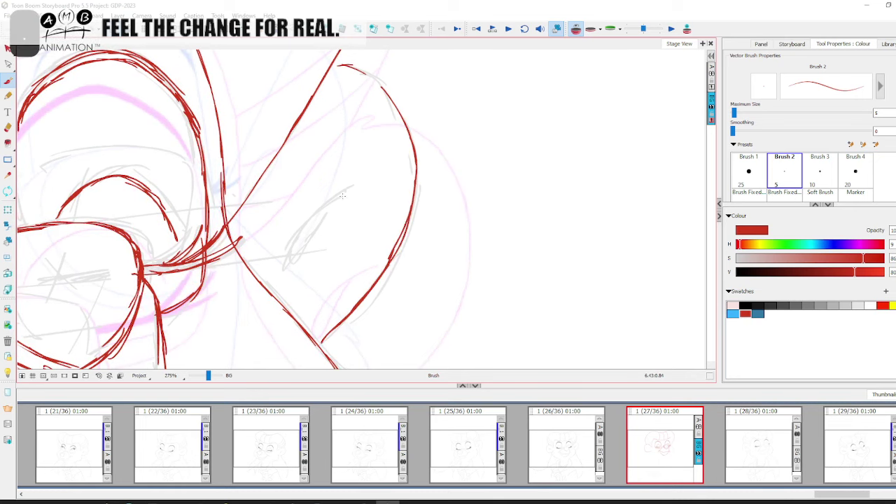
left_click_drag(312, 224, 330, 199)
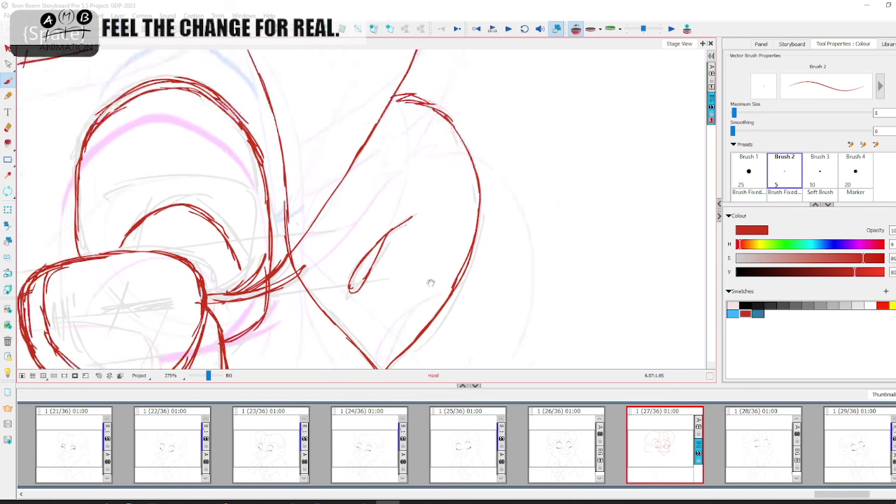
left_click_drag(428, 282, 420, 306)
left_click_drag(209, 376, 209, 376)
- View the whole head and flip between panels 26, 27 and 28 to check the right ear and cheek
left_click_drag(207, 378, 203, 377)
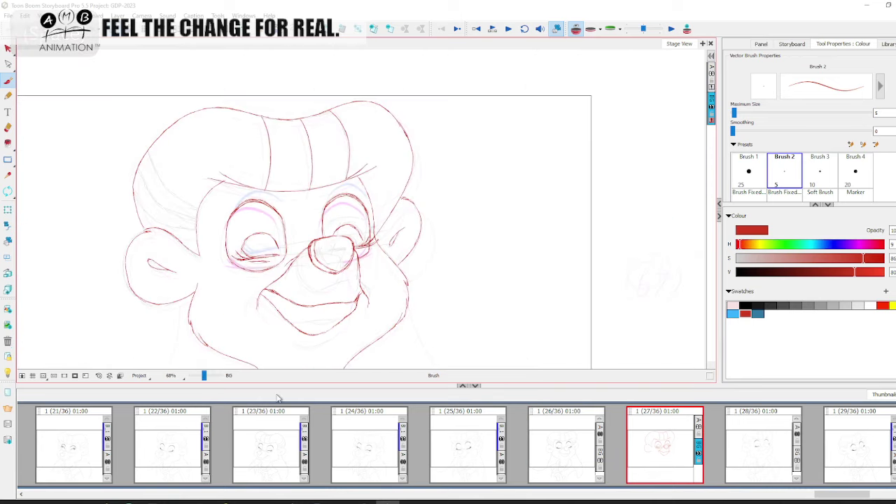
key("space")
left_click_drag(462, 275, 458, 310)
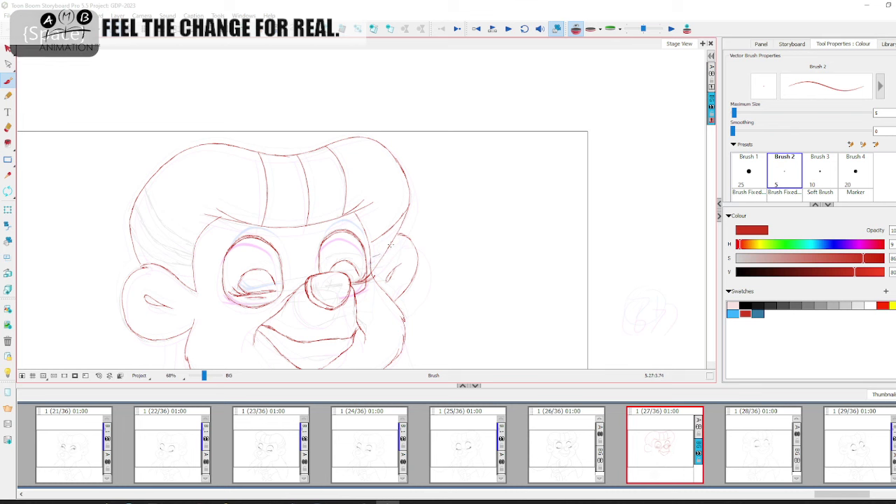
left_click(734, 434)
left_click(672, 436)
left_click(585, 438)
left_click(677, 437)
scroll(386, 304, "down", 10)
left_click(213, 379)
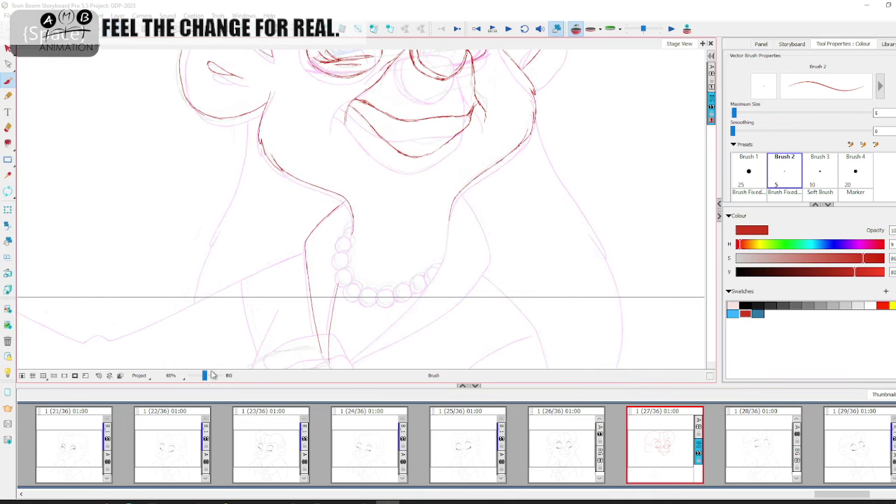
- Check panel 26 and draw in red the upper part of the outer contour falling from below the left ear
left_click(212, 376)
key("space")
mouse_move(196, 307)
left_mouse_down()
mouse_move(290, 279)
mouse_move(340, 324)
left_mouse_up()
left_click(212, 374)
left_click(212, 374)
left_click(208, 376)
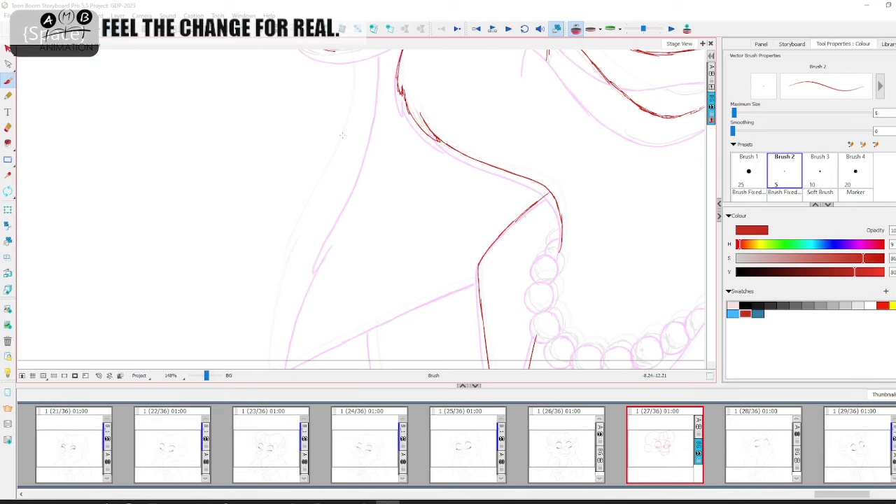
scroll(350, 112, "up", 3)
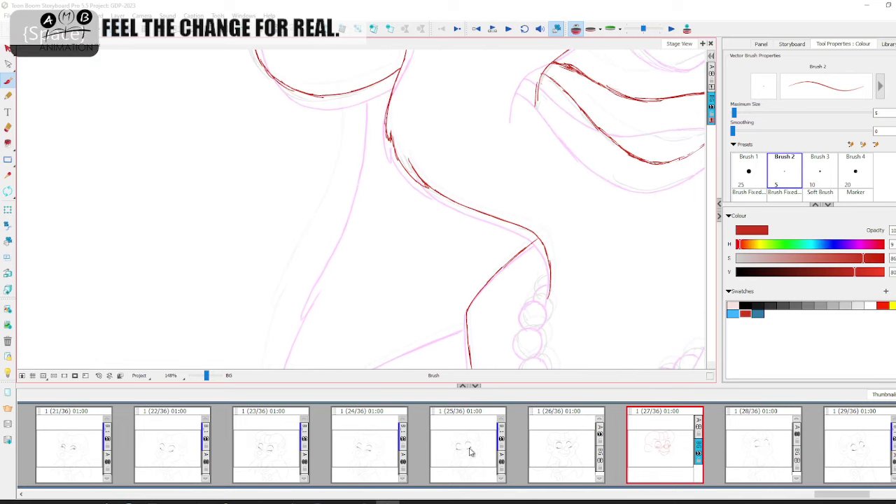
left_click(567, 428)
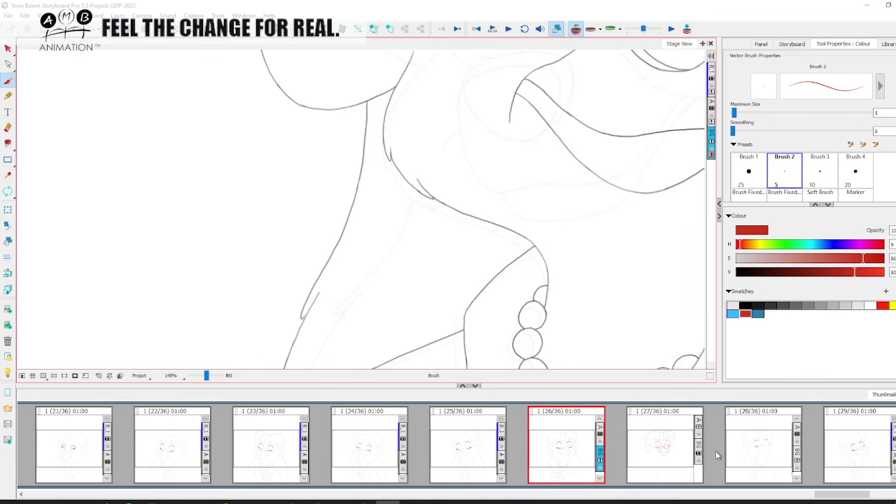
left_click(675, 444)
mouse_move(357, 95)
left_mouse_down()
mouse_move(340, 203)
mouse_move(359, 132)
left_mouse_up()
- Continue the left outer contour in red down through its overlapping notch toward the shoulder
key("space")
left_click_drag(328, 201, 297, 282)
key("space")
left_click_drag(313, 249, 322, 207)
left_click_drag(336, 176, 301, 271)
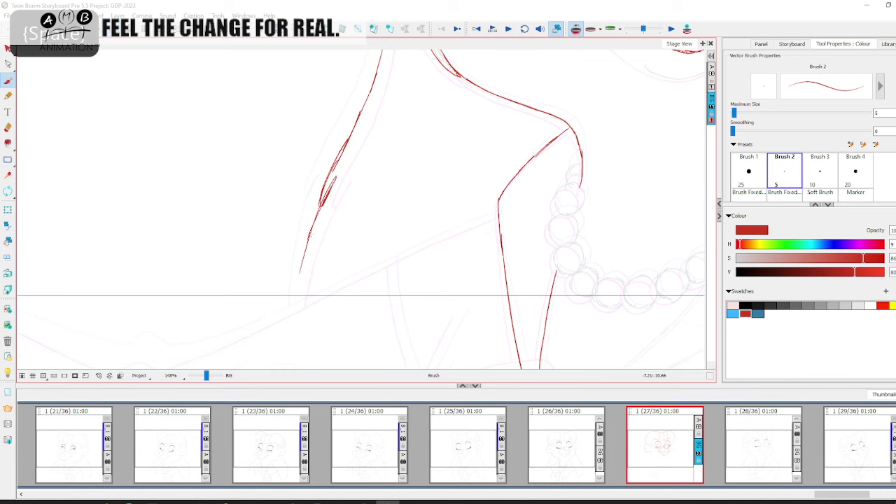
- Start the right outer contour in red, running down and outward from beneath the right cheek
key("space")
left_click_drag(474, 281, 210, 336)
left_click_drag(448, 264, 294, 357)
left_click_drag(370, 293, 296, 283)
left_click_drag(336, 172, 360, 231)
left_click_drag(343, 194, 376, 254)
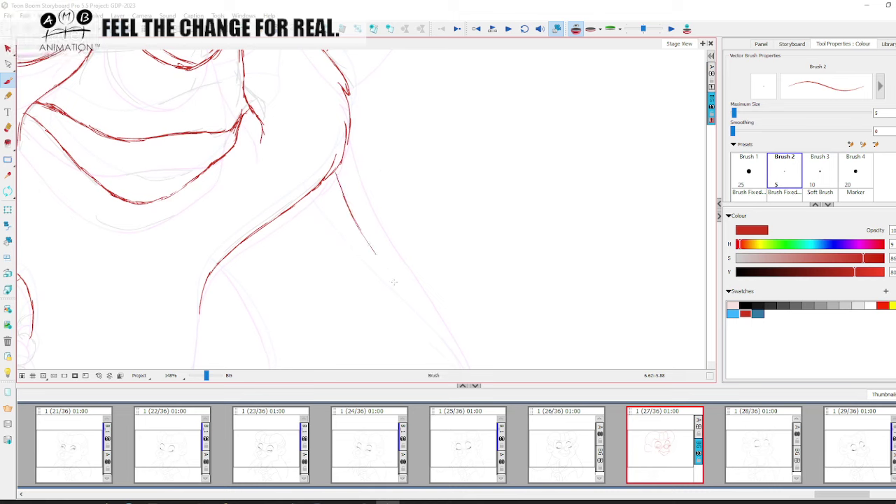
- Extend the right outer contour in red down to its pointed notch near the frame edge
key("space")
left_click_drag(360, 217, 323, 144)
left_click_drag(369, 217, 368, 173)
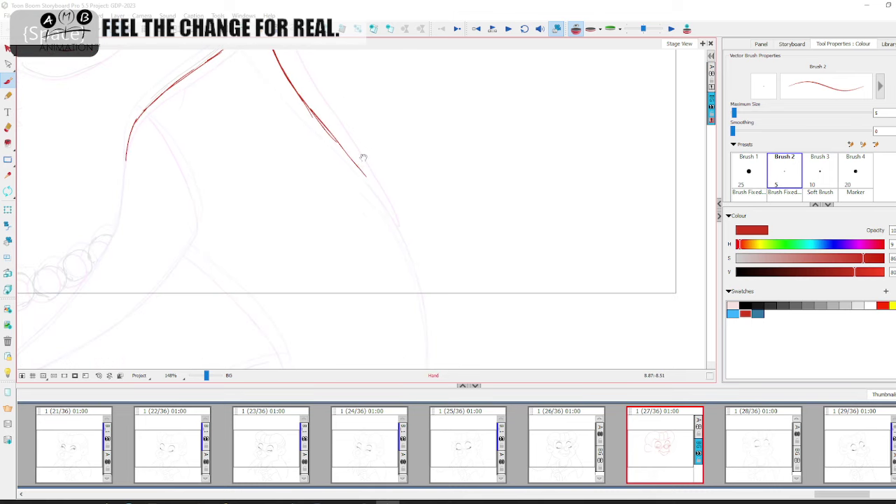
left_click_drag(392, 221, 374, 197)
left_click_drag(385, 188, 371, 163)
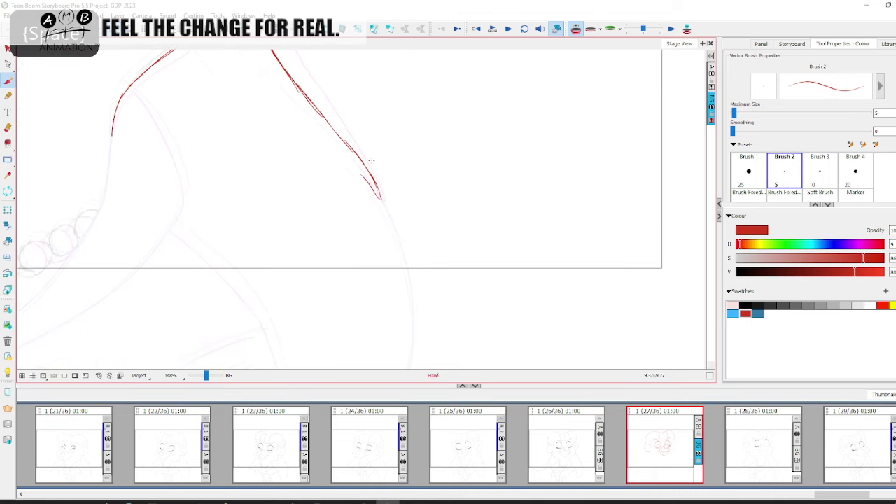
- Draw in red the rounded stretch of the right outer contour just past the notch, on a rotated canvas
left_click(7, 191)
left_click_drag(185, 195, 321, 277)
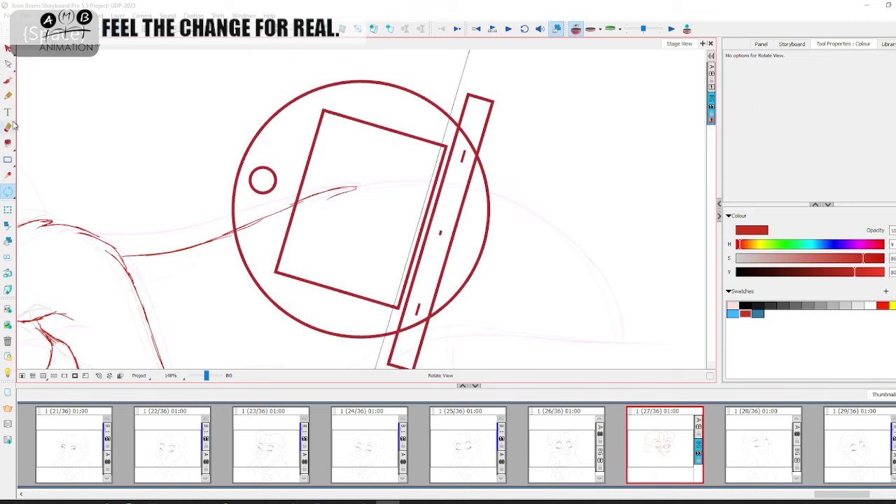
left_click_drag(78, 140, 72, 176)
left_click(8, 80)
left_click(213, 376)
key("space")
mouse_move(288, 208)
left_mouse_down()
mouse_move(261, 245)
mouse_move(349, 202)
mouse_move(453, 181)
mouse_move(600, 182)
left_mouse_up()
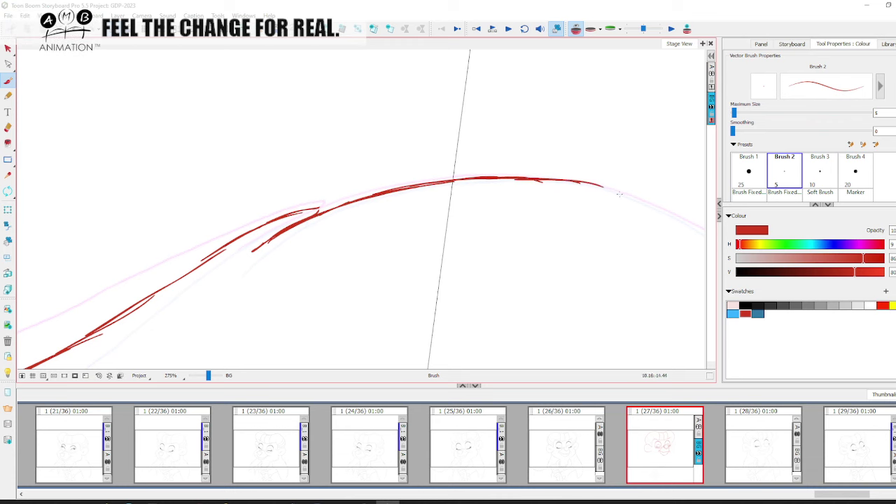
- Rotate the canvas back partway and draw the lowest part of the right outer contour in red
left_click(8, 195)
mouse_move(155, 188)
left_mouse_down()
mouse_move(156, 228)
mouse_move(184, 318)
left_mouse_up()
key("space")
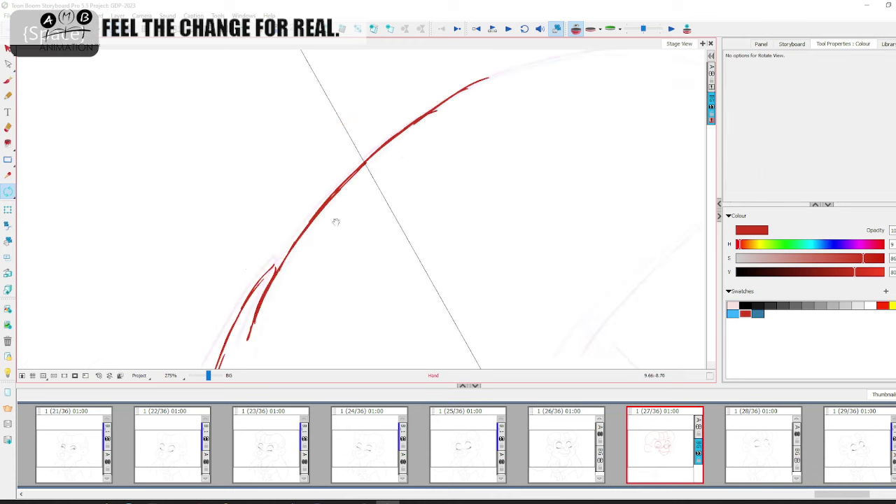
left_click_drag(336, 219, 169, 322)
left_click(9, 81)
key("space")
left_click_drag(272, 216, 235, 247)
mouse_move(321, 200)
left_mouse_down()
mouse_move(450, 187)
mouse_move(400, 191)
mouse_move(514, 200)
mouse_move(480, 189)
mouse_move(591, 226)
left_mouse_up()
mouse_move(570, 259)
left_mouse_down()
mouse_move(351, 291)
mouse_move(398, 120)
mouse_move(343, 151)
mouse_move(419, 182)
mouse_move(338, 182)
mouse_move(286, 250)
mouse_move(303, 223)
left_mouse_up()
key("space")
left_click_drag(290, 252, 242, 320)
key("space")
mouse_move(281, 270)
left_mouse_down()
mouse_move(329, 224)
mouse_move(309, 240)
left_mouse_up()
left_click_drag(254, 301, 315, 184)
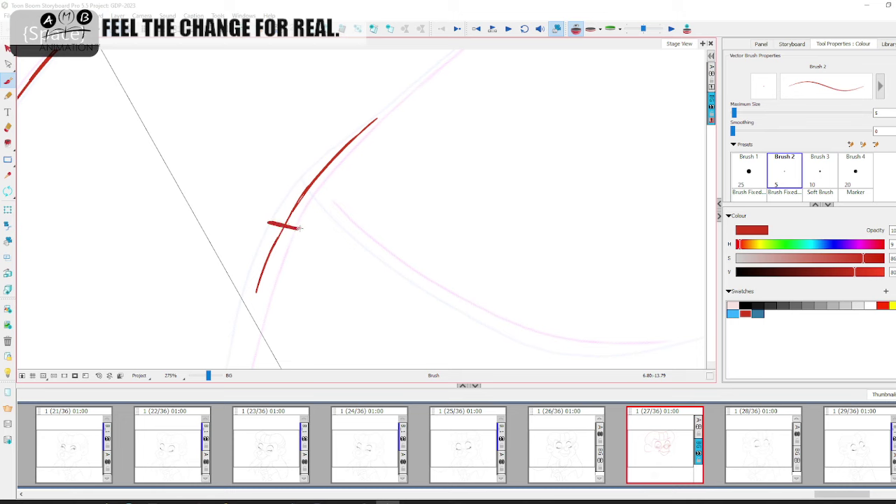
key("ctrl+z")
left_click(8, 127)
mouse_move(376, 119)
left_mouse_down()
mouse_move(296, 206)
mouse_move(256, 291)
left_mouse_up()
key("alt+b")
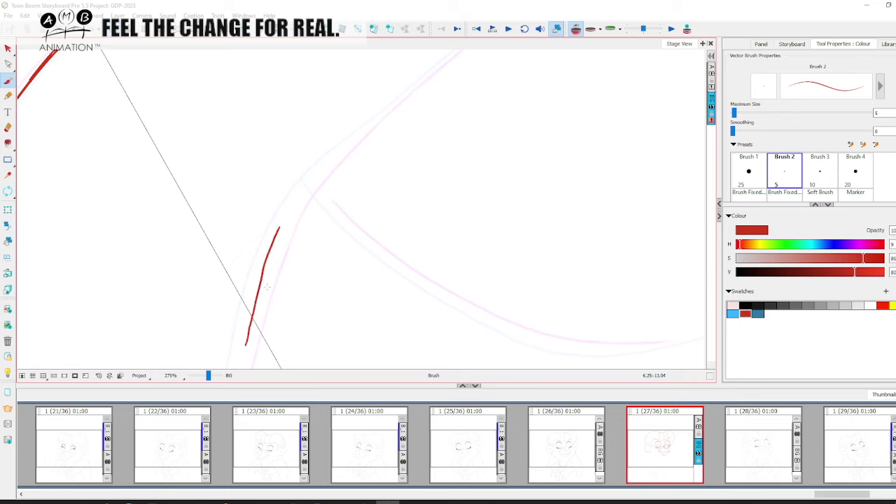
key("ctrl+z")
mouse_move(253, 309)
left_mouse_down()
mouse_move(274, 248)
mouse_move(335, 151)
mouse_move(291, 236)
left_mouse_up()
key("space")
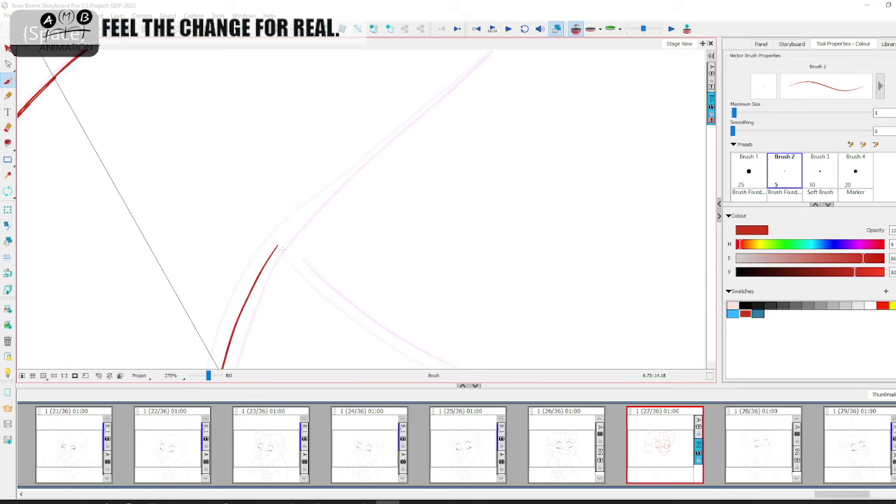
key("ctrl+z")
key("space")
left_click_drag(257, 314, 307, 134)
key("ctrl+z")
- Draw the right shoulder line in red midway between the two onion-skin guide lines
mouse_move(243, 316)
left_mouse_down()
mouse_move(286, 173)
mouse_move(274, 235)
mouse_move(298, 196)
left_mouse_up()
key("space")
key("ctrl+z")
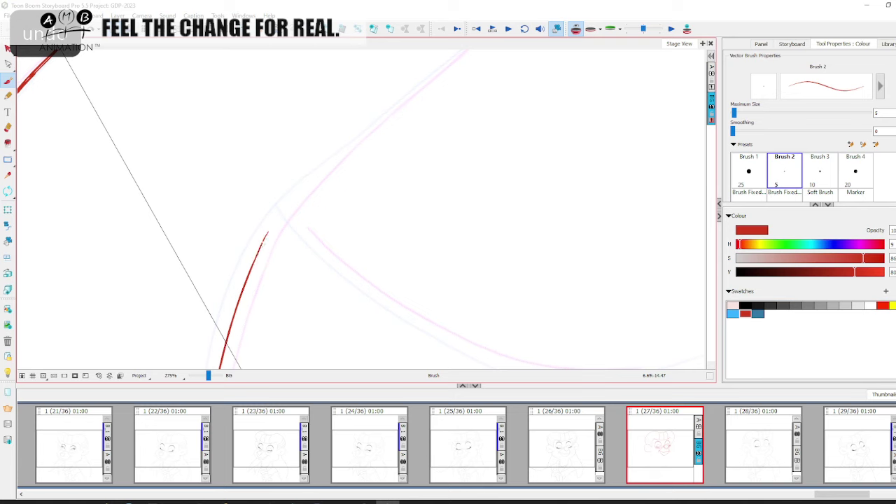
key("space")
left_click_drag(294, 205, 271, 236)
key("space")
mouse_move(336, 170)
left_mouse_down()
mouse_move(278, 229)
mouse_move(371, 151)
mouse_move(316, 200)
left_mouse_up()
key("space")
left_click_drag(294, 222, 369, 154)
key("space")
- Extend the right shoulder line in red up to the edge of the right collar
left_click_drag(258, 280, 392, 84)
left_click_drag(226, 280, 264, 150)
left_click_drag(203, 276, 279, 147)
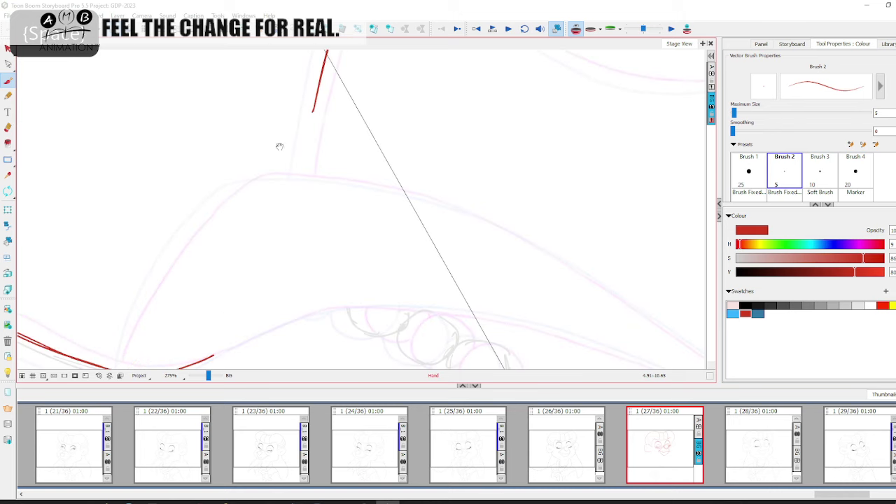
left_click(7, 191)
left_click_drag(138, 166, 324, 94)
left_click(8, 81)
key("space")
left_click_drag(281, 185, 198, 267)
key("space")
left_click_drag(245, 229, 437, 221)
- Draw the upper outer edge of the right collar in red, from the neck toward its corner
left_click(7, 191)
left_click_drag(135, 213, 181, 346)
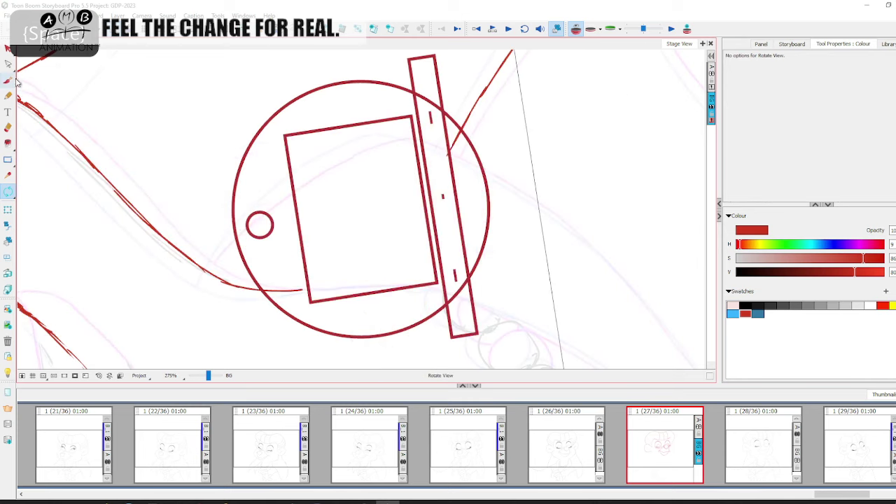
mouse_move(205, 269)
left_mouse_down()
mouse_move(264, 205)
mouse_move(244, 223)
mouse_move(358, 147)
left_mouse_up()
- Draw the right collar's corner in red and the first part of its lower edge past the shoulder line
left_click(8, 191)
mouse_move(132, 156)
left_mouse_down()
mouse_move(128, 174)
mouse_move(176, 350)
left_mouse_up()
key("space")
left_click_drag(346, 182, 238, 284)
left_click(8, 82)
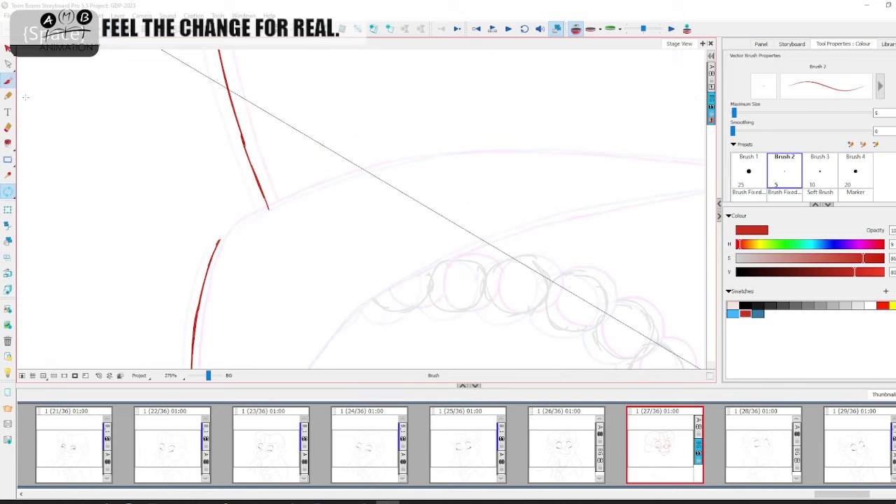
left_click_drag(262, 209, 391, 165)
left_click_drag(460, 155, 478, 155)
key("space")
left_click_drag(478, 155, 379, 175)
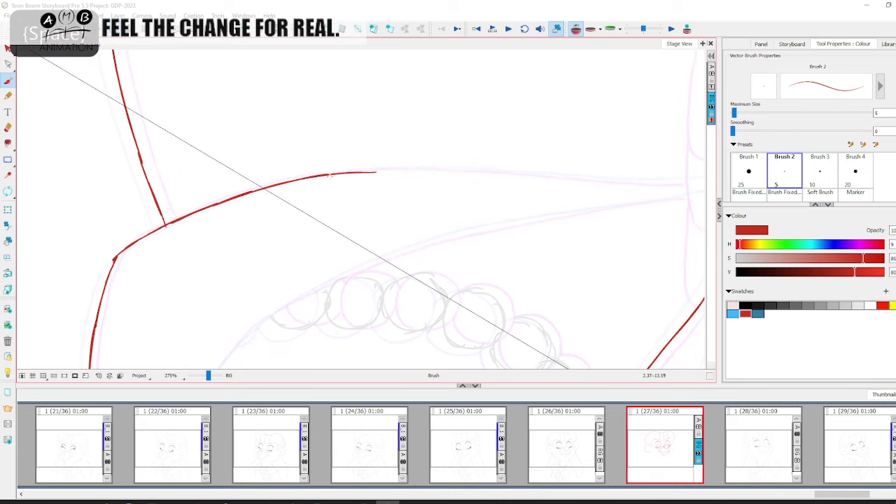
- Redraw the last stroke of the right collar's lower edge and continue it to the tip at the chest
key("ctrl+z")
left_click_drag(485, 170, 553, 177)
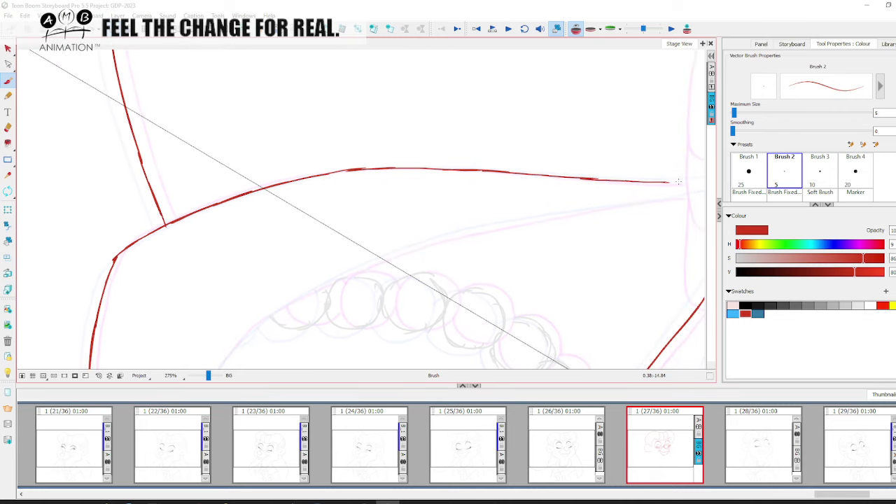
left_click_drag(678, 182, 690, 183)
- Draw the inner edge of the right collar in red from the neck past the necklace to the chest
key("space")
left_click_drag(407, 248, 380, 143)
mouse_move(177, 299)
left_mouse_down()
mouse_move(214, 232)
mouse_move(191, 267)
left_mouse_up()
key("space")
mouse_move(228, 230)
left_mouse_down()
mouse_move(205, 256)
mouse_move(231, 240)
left_mouse_up()
key("space")
left_click_drag(232, 240, 213, 258)
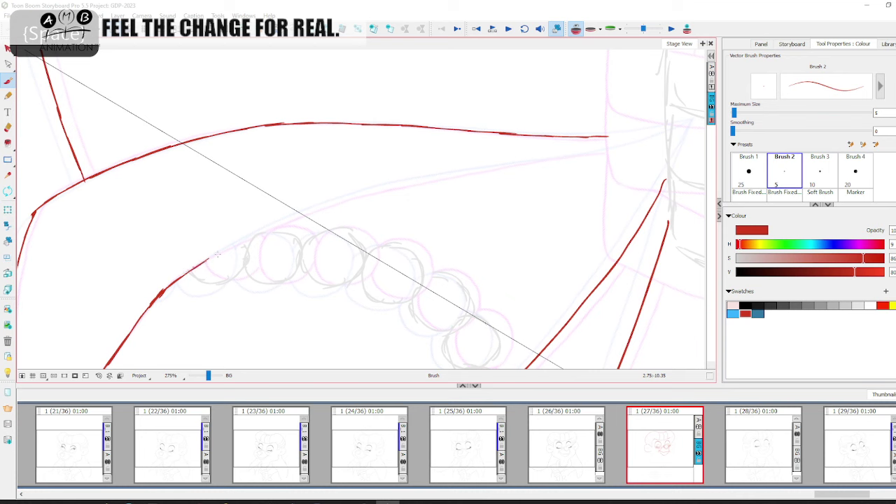
mouse_move(267, 227)
left_mouse_down()
mouse_move(389, 186)
mouse_move(590, 152)
left_mouse_up()
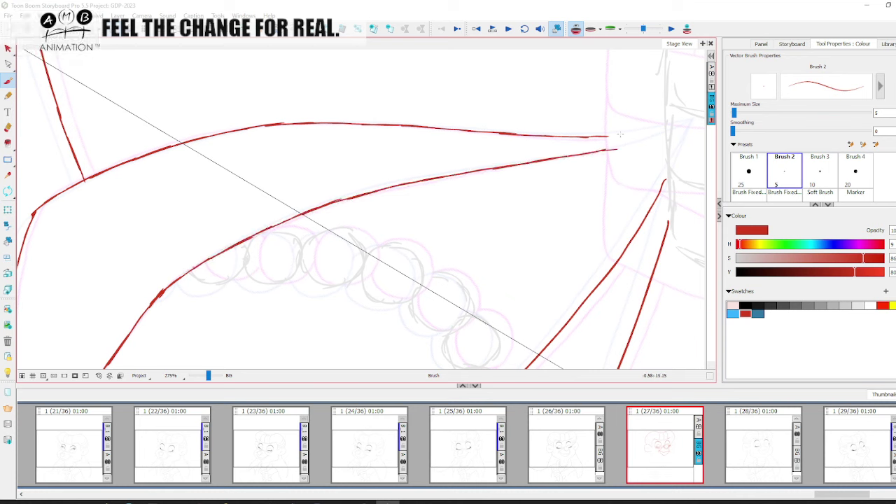
- Erase the rough join on the right collar's inner edge, beside the last bead, and return to the Brush
key("alt+e")
left_click_drag(174, 280, 159, 289)
key("alt+b")
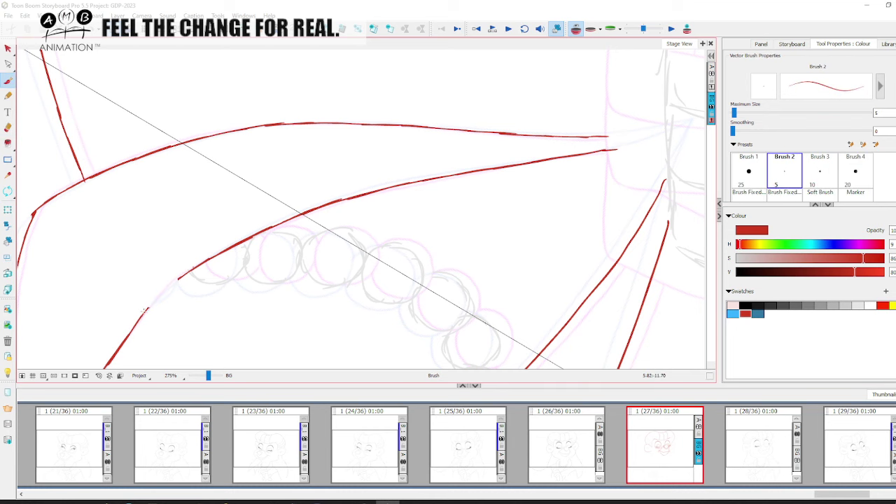
- Straighten the canvas, check the whole drawing on panel 27, and examine the neck and collar area
key("space")
left_click_drag(396, 281, 354, 150)
mouse_move(322, 308)
left_mouse_down()
mouse_move(362, 234)
mouse_move(375, 172)
left_mouse_up()
key("ctrl+alt+r")
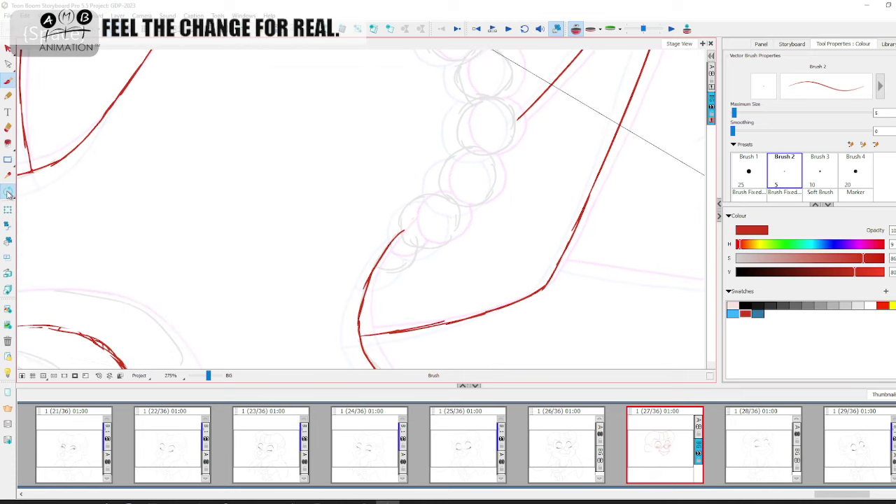
left_click(99, 376)
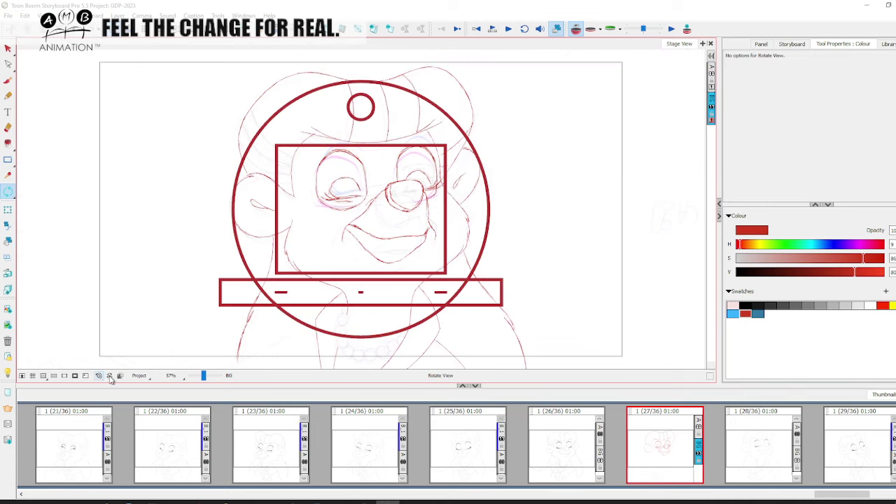
left_click(7, 80)
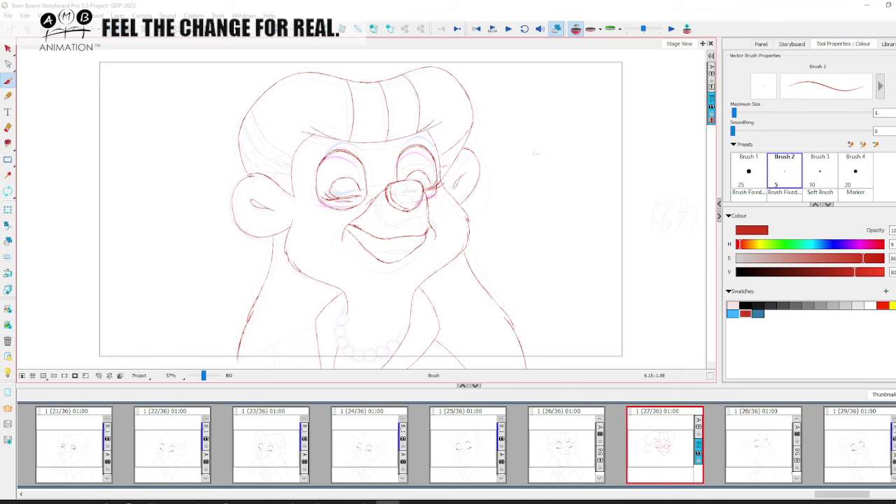
left_click_drag(204, 376, 209, 378)
key("space")
mouse_move(399, 361)
left_mouse_down()
mouse_move(394, 200)
mouse_move(382, 173)
left_mouse_up()
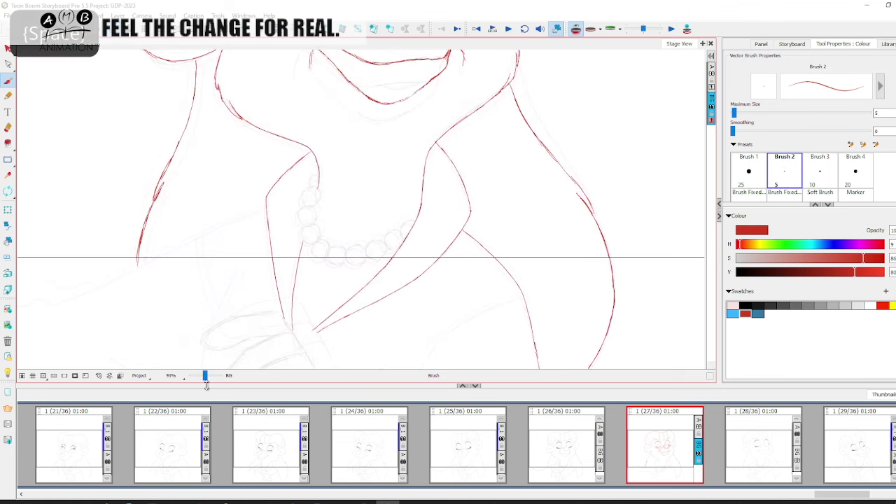
- Draw in red the partly hidden first bead of the necklace against the left side of the neck
left_click_drag(205, 377, 207, 377)
key("space")
left_click_drag(335, 252, 364, 208)
left_click_drag(206, 377, 209, 377)
key("space")
left_click_drag(289, 171, 293, 311)
left_click_drag(209, 376, 209, 377)
key("space")
left_click_drag(272, 172, 281, 190)
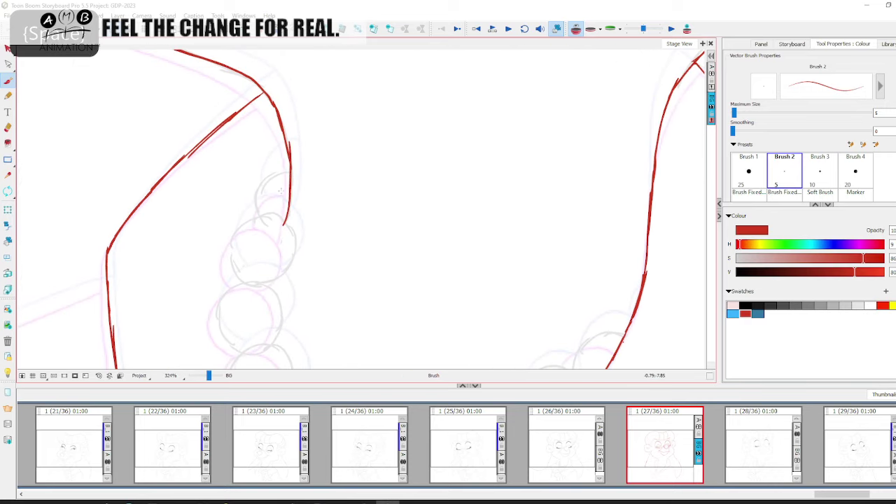
scroll(264, 228, "down", 2)
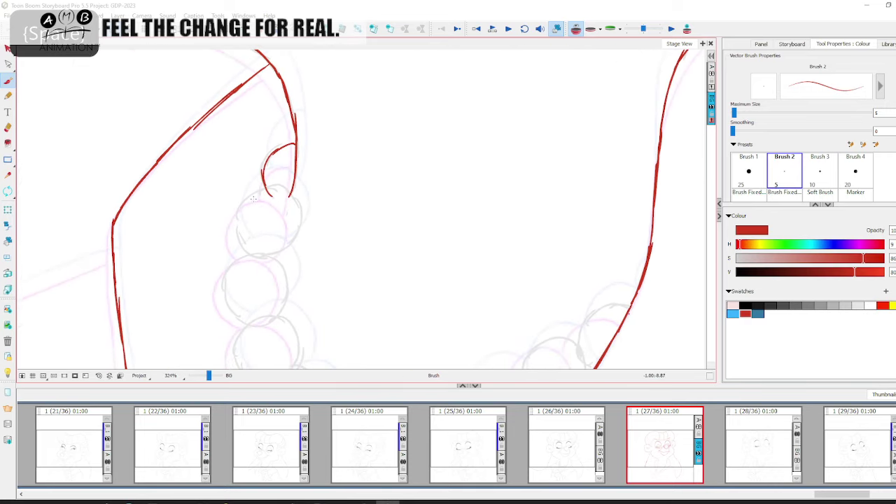
- Draw the next three necklace beads in red down the left side of the chain
mouse_move(259, 194)
left_mouse_down()
mouse_move(242, 246)
mouse_move(239, 237)
mouse_move(282, 254)
left_mouse_up()
key("space")
left_click_drag(274, 251, 292, 198)
mouse_move(248, 214)
left_mouse_down()
mouse_move(269, 204)
mouse_move(243, 233)
mouse_move(254, 260)
mouse_move(276, 266)
left_mouse_up()
key("space")
left_click_drag(284, 256, 286, 220)
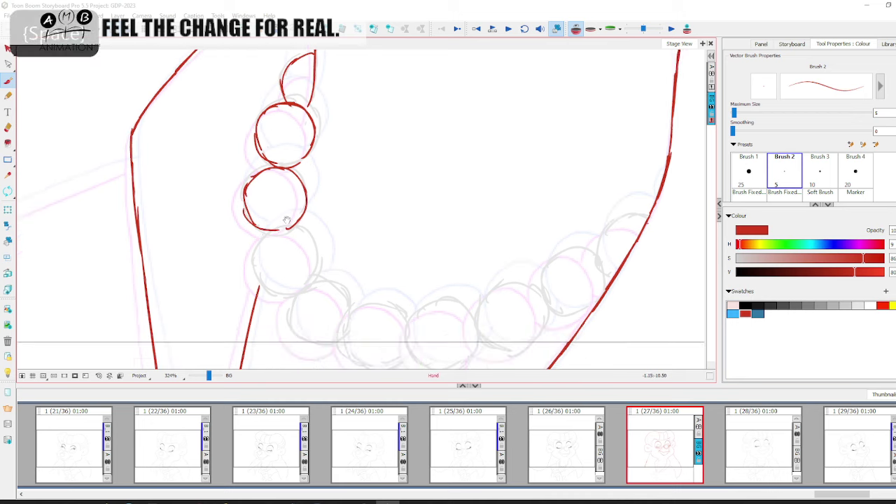
mouse_move(258, 245)
left_mouse_down()
mouse_move(274, 291)
mouse_move(301, 290)
left_mouse_up()
left_click_drag(301, 292, 308, 242)
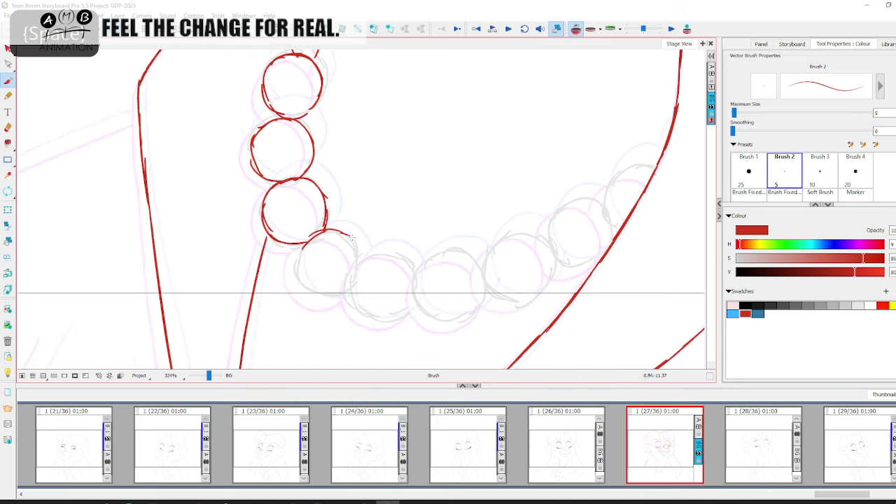
- Draw three more necklace beads in red, rounding the lowest part of the chain
mouse_move(304, 243)
left_mouse_down()
mouse_move(333, 289)
mouse_move(331, 260)
left_mouse_up()
left_click_drag(378, 226, 392, 246)
mouse_move(332, 248)
left_mouse_down()
mouse_move(329, 264)
mouse_move(353, 291)
left_mouse_up()
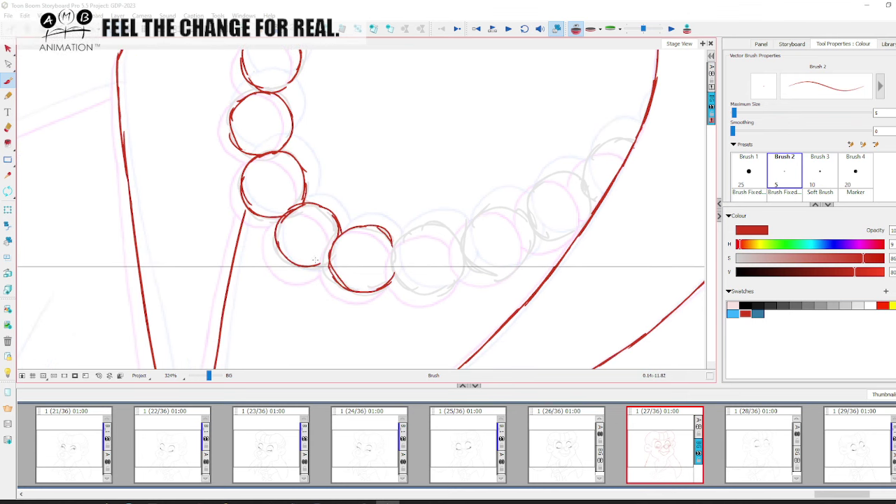
left_click_drag(314, 260, 333, 263)
key("space")
left_click_drag(350, 265, 308, 261)
left_click_drag(411, 229, 418, 245)
left_click_drag(352, 271, 388, 289)
mouse_move(370, 285)
left_mouse_down()
mouse_move(402, 287)
mouse_move(422, 263)
mouse_move(404, 280)
left_mouse_up()
- Draw the remaining necklace beads in red up to the inner edge of the right collar
key("space")
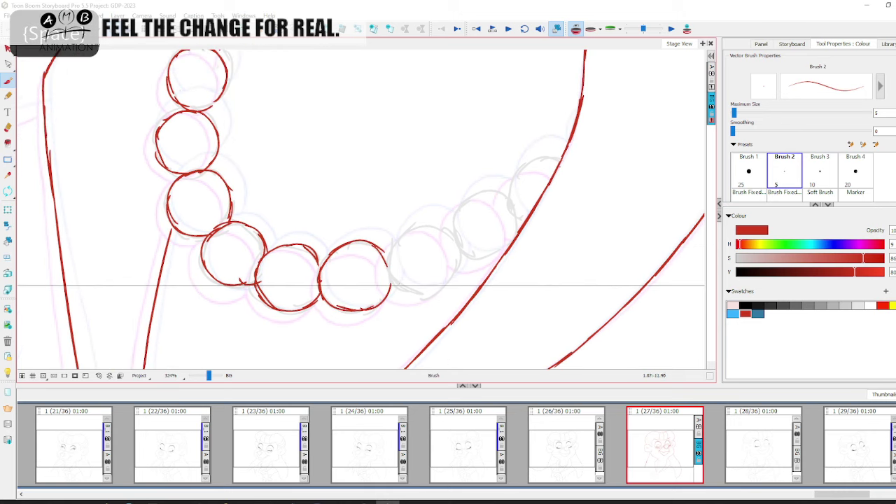
left_click_drag(453, 239, 452, 254)
mouse_move(389, 272)
left_mouse_down()
mouse_move(449, 271)
mouse_move(417, 238)
mouse_move(473, 222)
left_mouse_up()
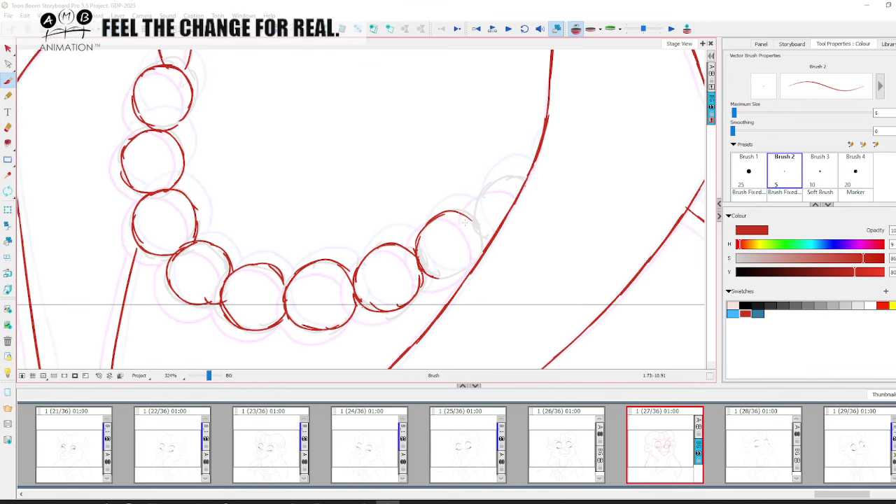
left_click_drag(467, 267, 473, 260)
left_click_drag(474, 259, 469, 273)
mouse_move(475, 255)
left_mouse_down()
mouse_move(454, 286)
mouse_move(463, 273)
left_mouse_up()
left_click_drag(470, 217, 496, 219)
mouse_move(451, 260)
left_mouse_down()
mouse_move(463, 281)
mouse_move(478, 216)
left_mouse_up()
left_click_drag(371, 300, 404, 314)
- Draw the left shoulder line in red, from the small bump in the sleeve up to the left collar
left_click_drag(208, 375, 208, 375)
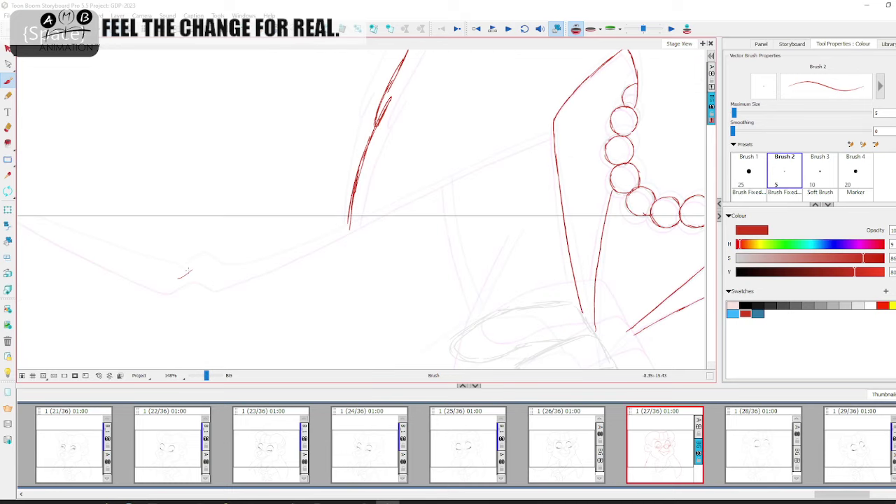
left_click_drag(215, 275, 193, 287)
left_click_drag(297, 257, 245, 285)
left_click_drag(348, 235, 488, 173)
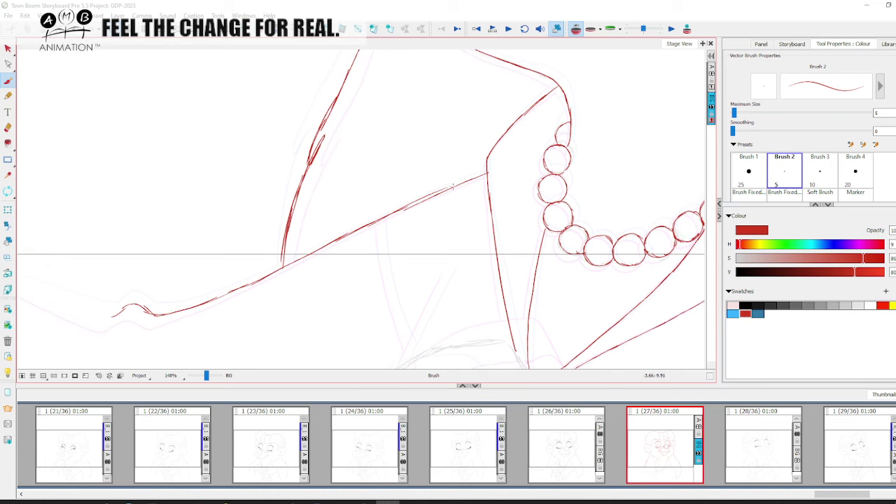
- Redraw the inner end of the left shoulder line up to the collar and add the sleeve lines running down to the hand in red
key("ctrl+z")
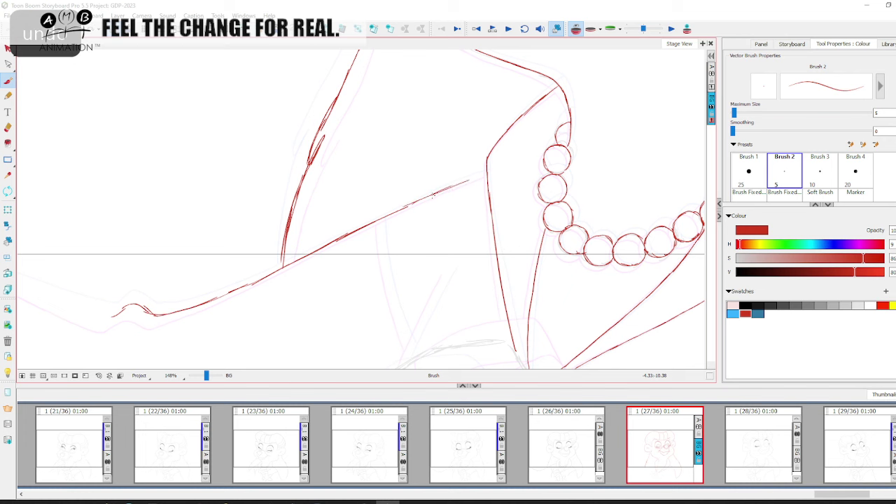
left_click_drag(381, 253, 357, 144)
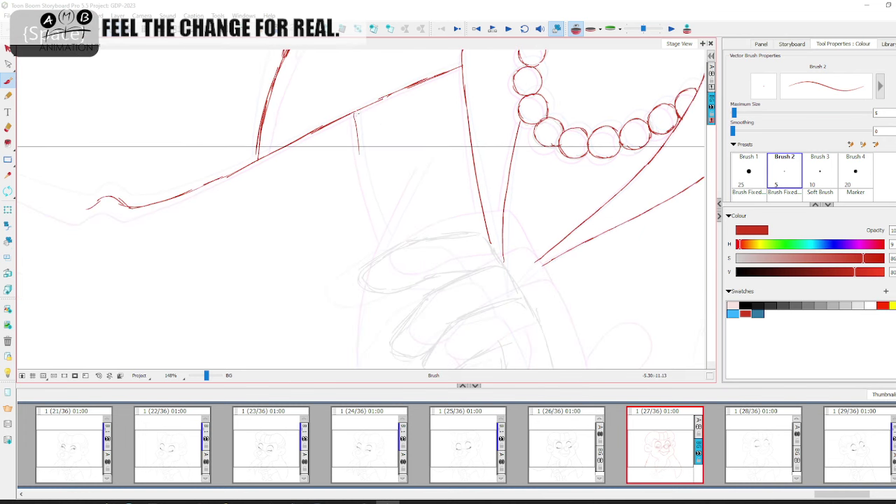
mouse_move(364, 183)
left_mouse_down()
mouse_move(384, 237)
mouse_move(340, 242)
left_mouse_up()
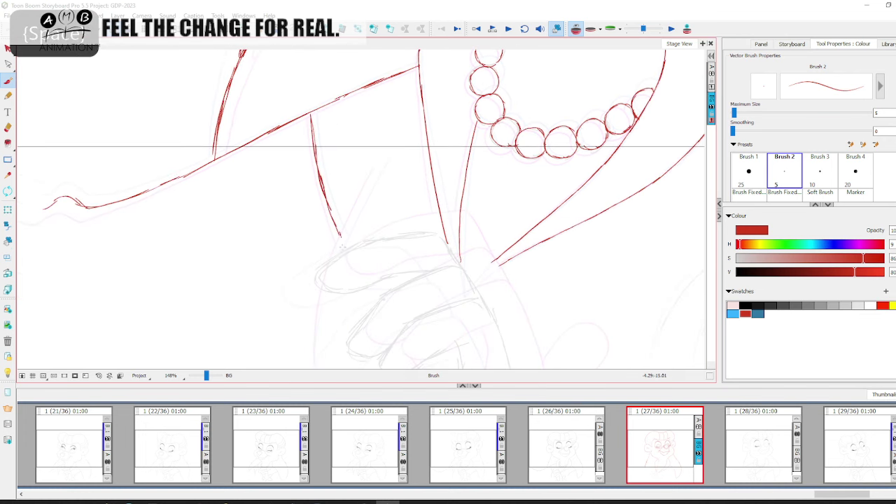
left_click_drag(374, 182, 377, 174)
- Draw the outer left shoulder line in red from the sleeve bump to the frame's lower-left corner, redoing its final stretch
mouse_move(259, 212)
left_mouse_down()
mouse_move(306, 314)
mouse_move(442, 276)
mouse_move(492, 298)
left_mouse_up()
left_click_drag(192, 231, 273, 275)
key("ctrl+z")
left_click(8, 191)
mouse_move(253, 190)
left_mouse_down()
mouse_move(300, 108)
mouse_move(478, 137)
left_mouse_up()
mouse_move(291, 167)
left_mouse_down()
mouse_move(237, 226)
mouse_move(234, 278)
left_mouse_up()
left_click(8, 81)
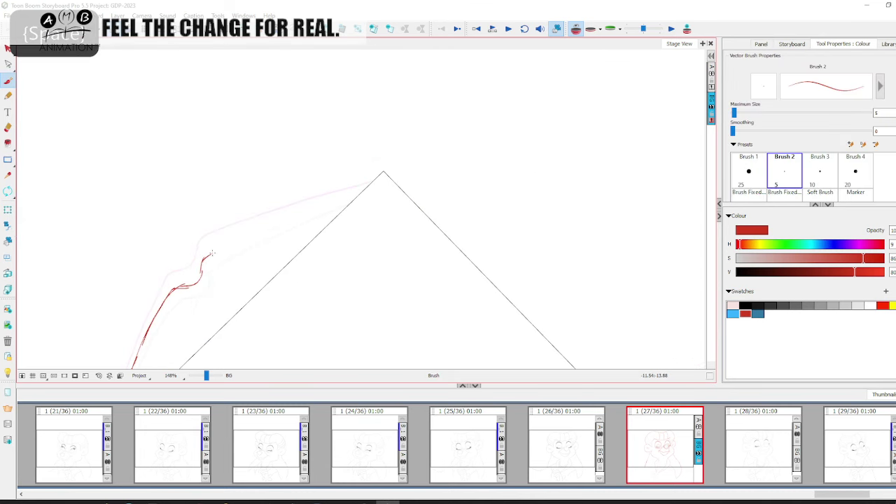
left_click_drag(263, 227, 365, 188)
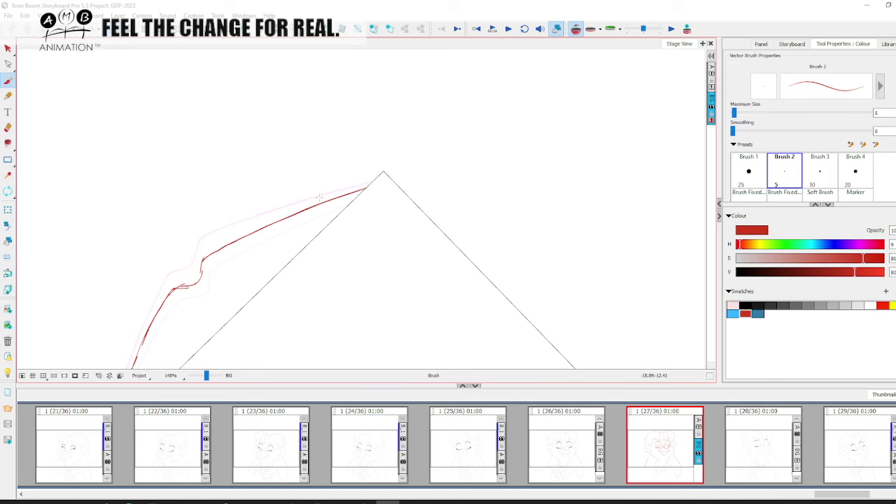
key("ctrl+z")
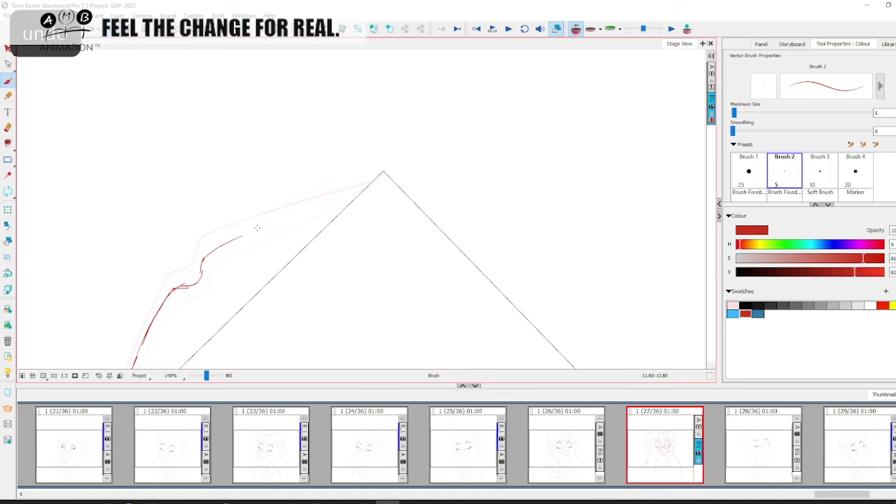
left_click_drag(268, 225, 381, 188)
- Return the canvas to its upright orientation and draw the upper edge of the hand's top finger in red from fingertip to knuckle
left_click_drag(324, 295, 492, 145)
mouse_move(210, 358)
left_mouse_down()
mouse_move(308, 227)
mouse_move(441, 156)
left_mouse_up()
mouse_move(369, 247)
left_mouse_down()
mouse_move(401, 256)
mouse_move(459, 301)
left_mouse_up()
left_click_drag(285, 206, 385, 244)
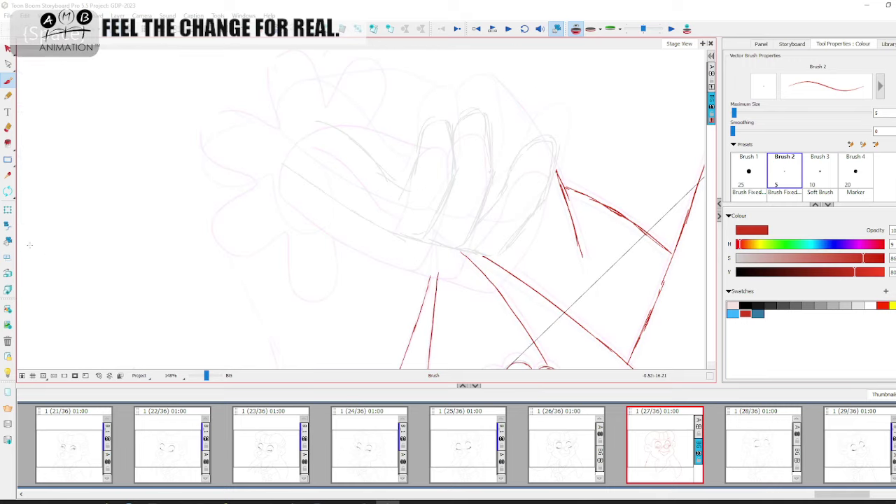
left_click(8, 196)
left_click_drag(123, 179, 403, 233)
left_click(8, 82)
left_click_drag(208, 376, 212, 377)
key("space")
left_click_drag(236, 252, 360, 289)
scroll(207, 376, "up", 4)
left_click_drag(221, 208, 183, 275)
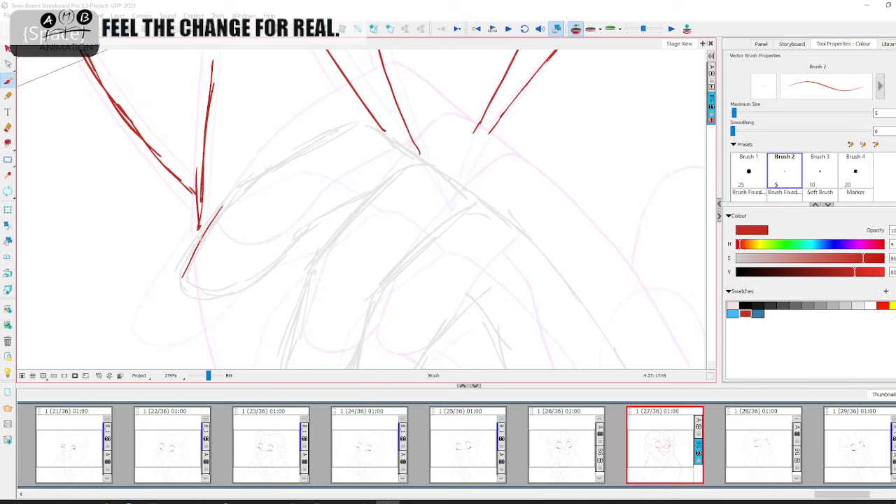
left_click_drag(242, 187, 260, 171)
mouse_move(311, 145)
left_mouse_down()
mouse_move(357, 121)
mouse_move(419, 157)
left_mouse_up()
key("space")
left_click_drag(308, 227, 335, 180)
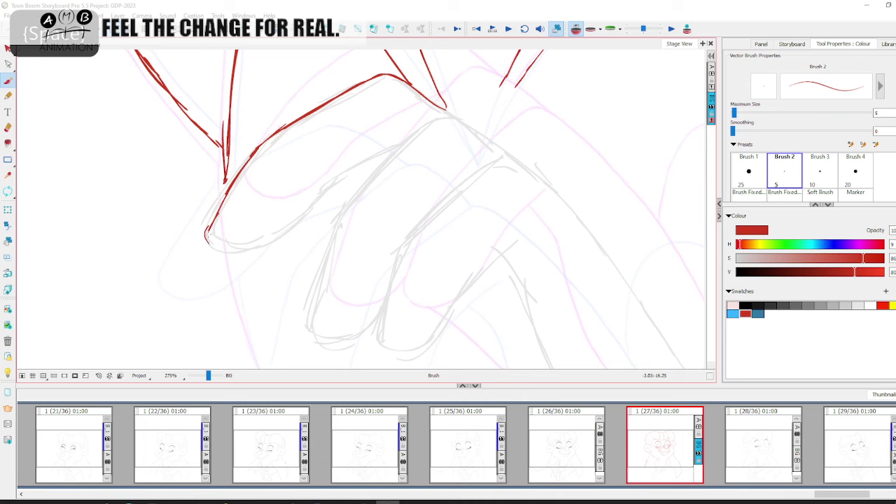
- Draw the underside of the top finger and the two fingers below it in red over the rough sketch
mouse_move(226, 250)
left_mouse_down()
mouse_move(280, 228)
mouse_move(326, 188)
mouse_move(394, 151)
left_mouse_up()
key("space")
left_click_drag(372, 179, 334, 172)
mouse_move(270, 315)
left_mouse_down()
mouse_move(301, 212)
mouse_move(383, 119)
mouse_move(407, 103)
mouse_move(465, 165)
mouse_move(258, 263)
mouse_move(305, 259)
mouse_move(331, 242)
left_mouse_up()
mouse_move(330, 242)
left_mouse_down()
mouse_move(302, 287)
mouse_move(321, 226)
mouse_move(396, 150)
left_mouse_up()
mouse_move(359, 190)
left_mouse_down()
mouse_move(418, 132)
mouse_move(441, 142)
left_mouse_up()
mouse_move(302, 308)
left_mouse_down()
mouse_move(294, 246)
mouse_move(384, 198)
mouse_move(438, 153)
left_mouse_up()
- Draw the back of the hand and the inner wrist line in red, redoing the misplaced stroke
mouse_move(461, 84)
left_mouse_down()
mouse_move(388, 131)
mouse_move(467, 256)
left_mouse_up()
left_click_drag(476, 286, 436, 240)
key("ctrl+z")
mouse_move(305, 69)
left_mouse_down()
mouse_move(386, 143)
mouse_move(488, 295)
left_mouse_up()
left_click_drag(336, 211, 350, 149)
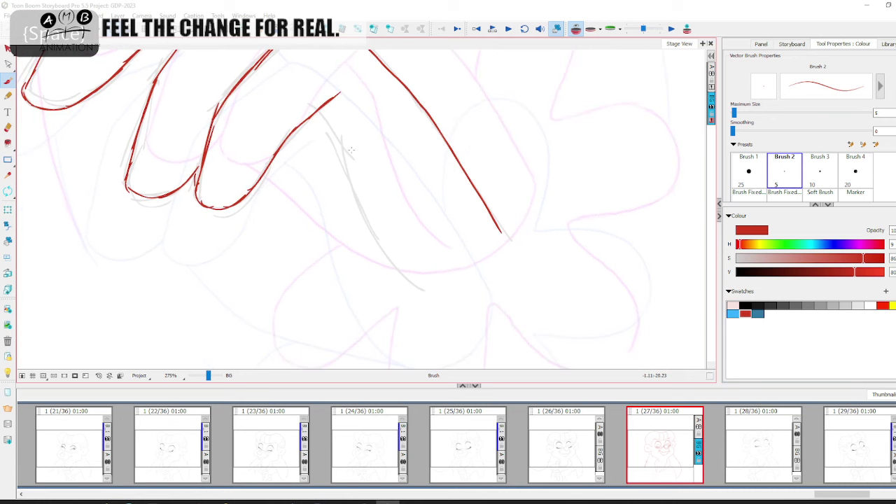
mouse_move(323, 118)
left_mouse_down()
mouse_move(357, 207)
mouse_move(475, 334)
left_mouse_up()
left_click_drag(336, 306, 331, 299)
left_click_drag(394, 323, 333, 199)
- Rotate the canvas at the hair above the left ear and draw the strand line nearest the ear in red
left_click(102, 377)
left_click_drag(364, 281, 384, 160)
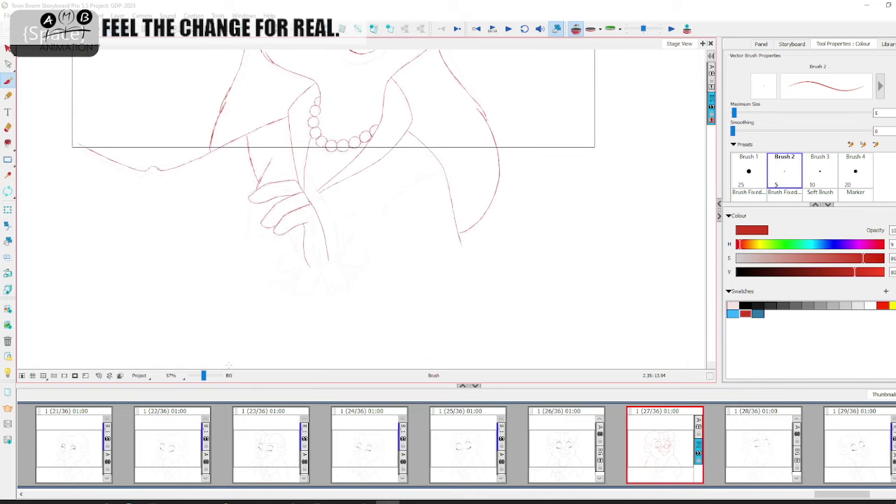
left_click_drag(203, 377, 206, 377)
left_click_drag(273, 304, 358, 264)
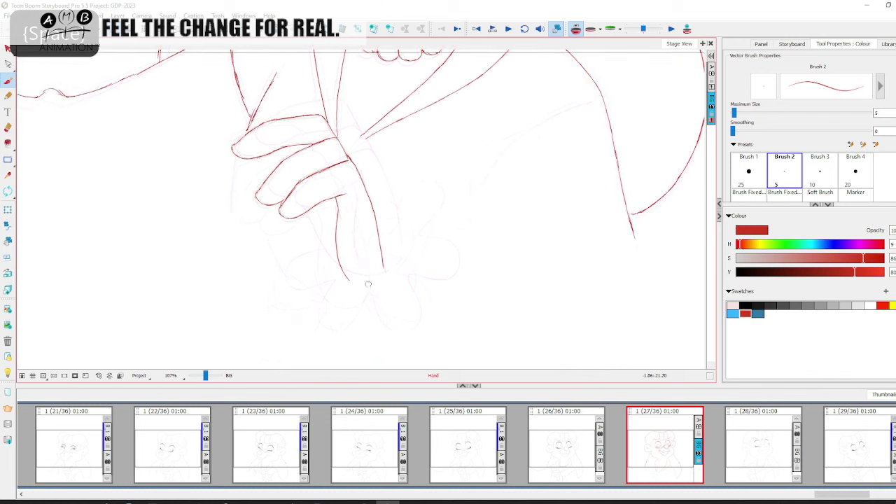
left_click_drag(291, 247, 362, 288)
left_click_drag(401, 126, 350, 331)
left_click_drag(389, 218, 333, 340)
left_click_drag(420, 134, 380, 267)
left_click_drag(416, 191, 417, 273)
left_click_drag(296, 256, 441, 263)
left_click(7, 192)
mouse_move(112, 161)
left_mouse_down()
mouse_move(390, 64)
mouse_move(302, 247)
left_mouse_up()
left_click(8, 81)
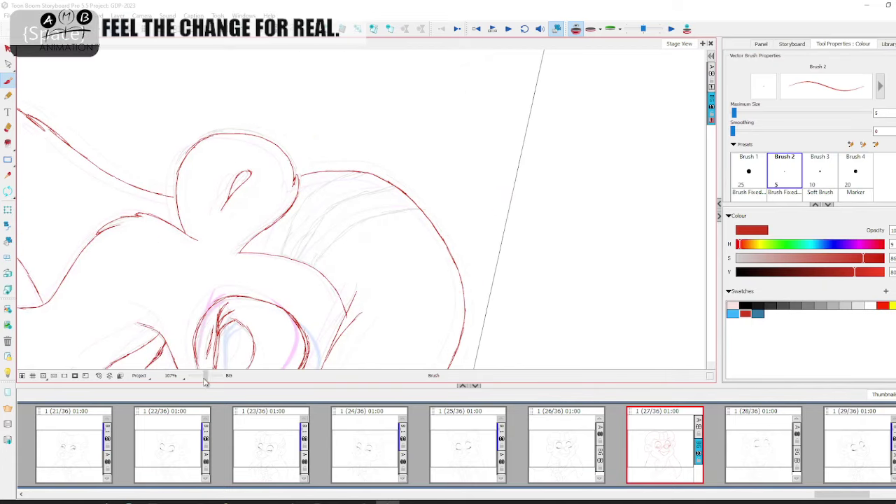
left_click_drag(205, 376, 207, 375)
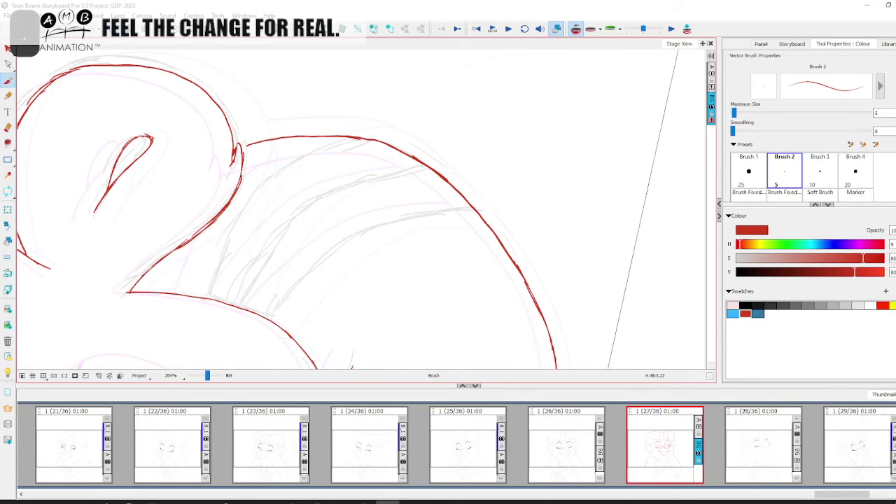
left_click_drag(248, 197, 319, 148)
left_click_drag(283, 165, 345, 138)
- Compare with the neighbouring panels and draw the other two hair strand lines above the left ear in red
key("Left")
key("Right")
left_click_drag(270, 320, 315, 266)
left_click_drag(286, 292, 335, 249)
left_click_drag(376, 227, 480, 210)
key("comma")
key("period")
mouse_move(236, 303)
left_mouse_down()
mouse_move(265, 251)
mouse_move(329, 199)
mouse_move(428, 166)
left_mouse_up()
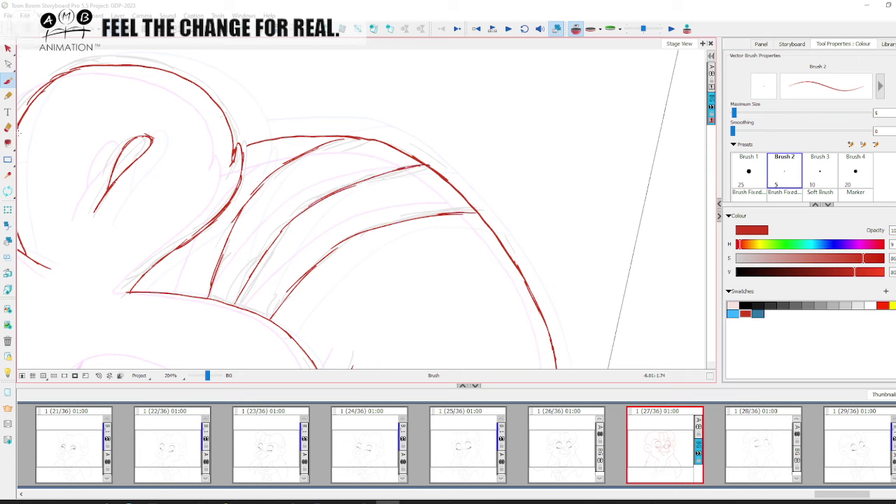
- Erase the doubled strokes near the outer end of the middle hair strand
key("alt+e")
left_click_drag(345, 188, 417, 169)
left_click(8, 80)
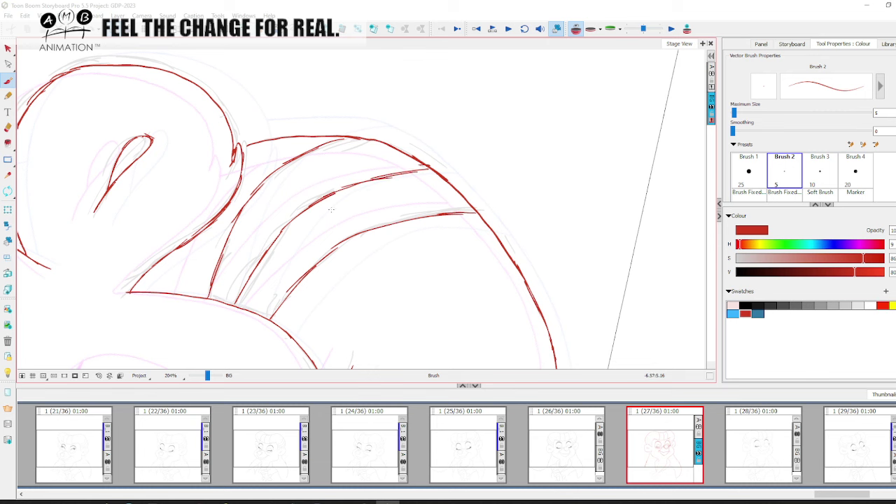
- Turn off the onion skin and delete the faint rough sketch strokes from panel 27, keeping the red line work
key("shift+m")
left_click(575, 29)
key("space")
left_click_drag(529, 250, 445, 264)
left_click(8, 49)
left_click(323, 207)
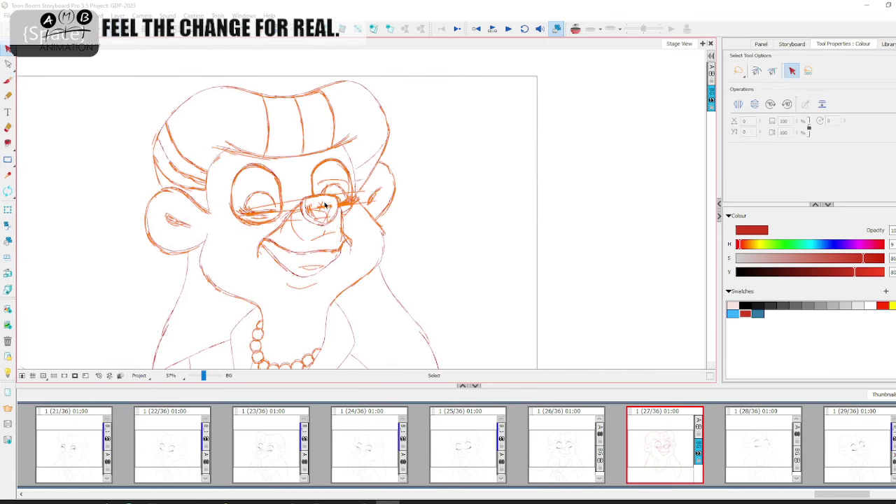
key("Delete")
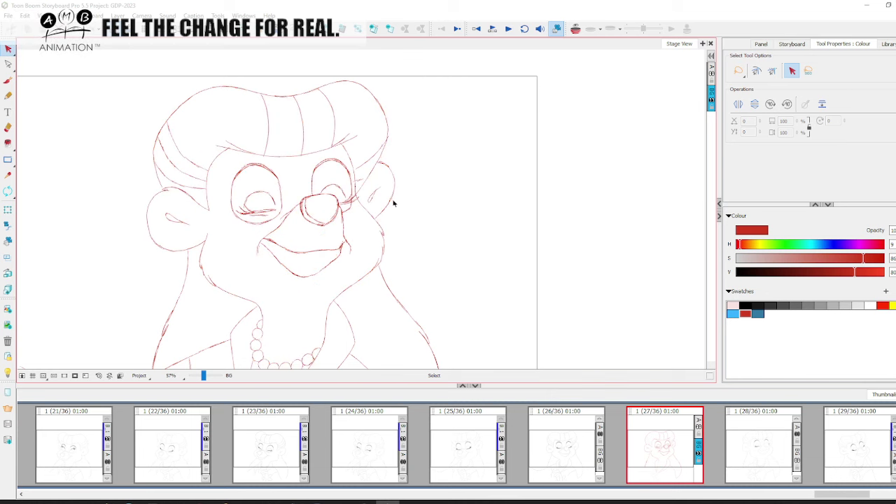
- Isolate the nose strokes with the Cutter tool and recolour them with the pale pink swatch as a tracing guide
left_click_drag(204, 376, 204, 376)
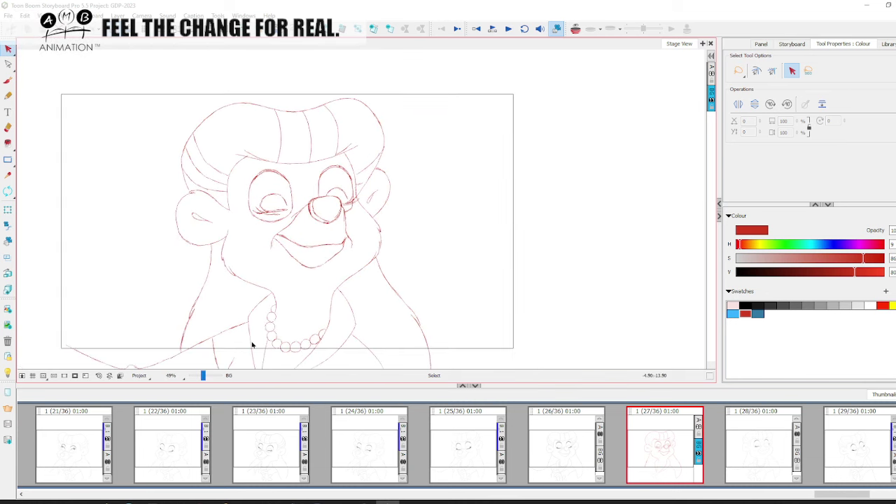
key("space")
left_click_drag(428, 238, 448, 207)
left_click_drag(203, 376, 209, 377)
key("space")
left_click_drag(336, 252, 388, 381)
left_click(8, 51)
left_click(35, 73)
mouse_move(285, 134)
left_mouse_down()
mouse_move(252, 180)
mouse_move(270, 257)
mouse_move(360, 299)
mouse_move(432, 267)
left_mouse_up()
mouse_move(447, 193)
left_mouse_down()
mouse_move(366, 122)
mouse_move(304, 127)
left_mouse_up()
key("space")
left_click_drag(509, 263, 501, 170)
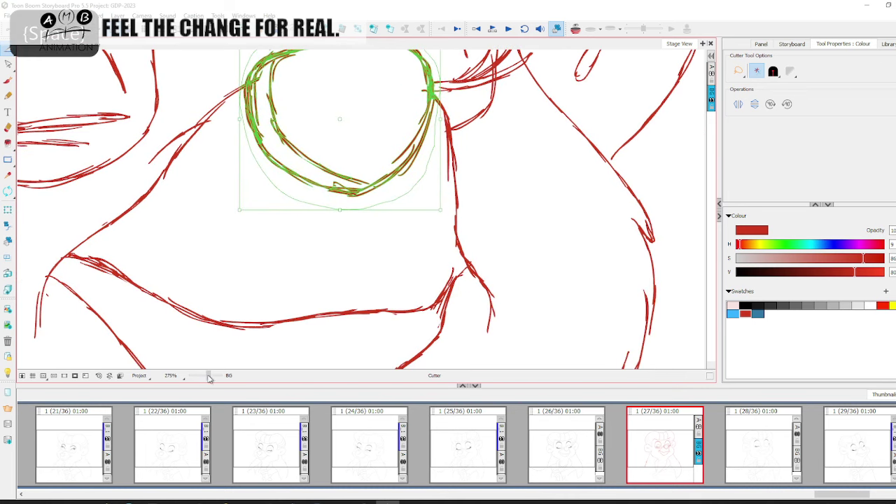
left_click_drag(209, 376, 207, 375)
key("space")
left_click_drag(289, 227, 289, 232)
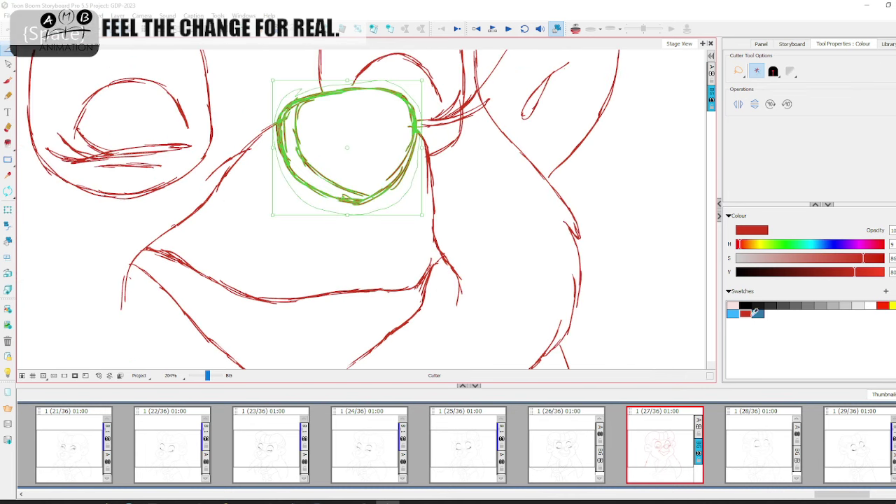
left_click(733, 306)
left_click(409, 183)
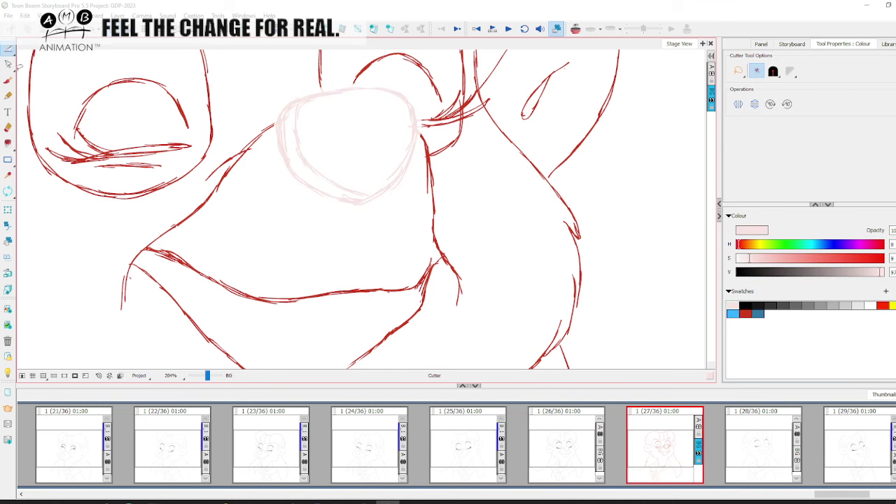
- Choose the red swatch for the brush and redraw the upper contour of the nose over the pale guide
left_click(8, 79)
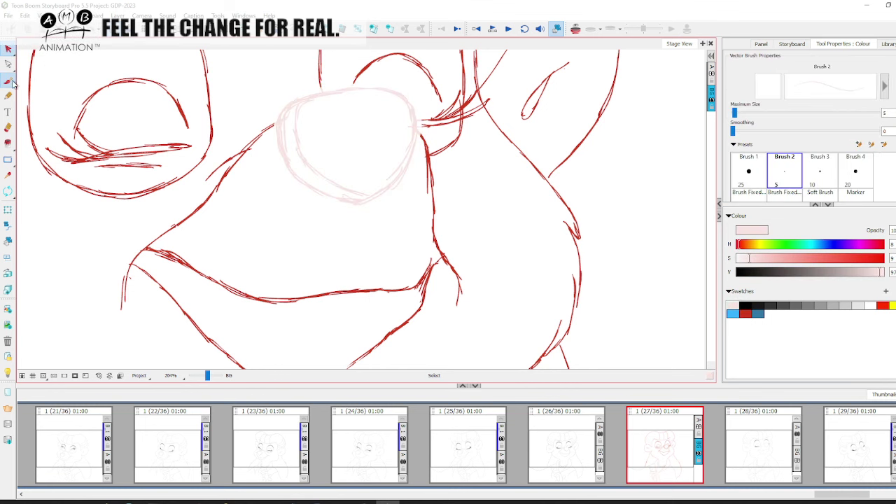
left_click(745, 312)
left_click_drag(351, 209, 356, 278)
left_click_drag(207, 377, 210, 377)
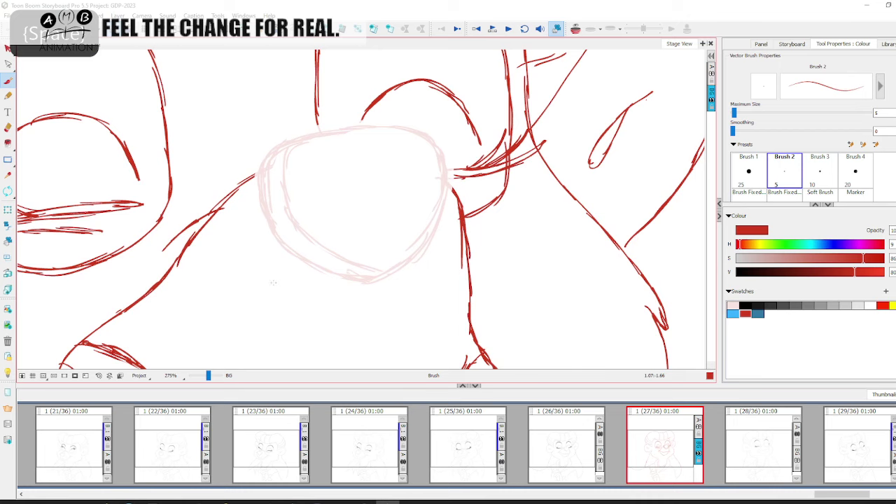
left_click_drag(281, 256, 269, 298)
mouse_move(254, 196)
left_mouse_down()
mouse_move(329, 172)
mouse_move(389, 169)
left_mouse_up()
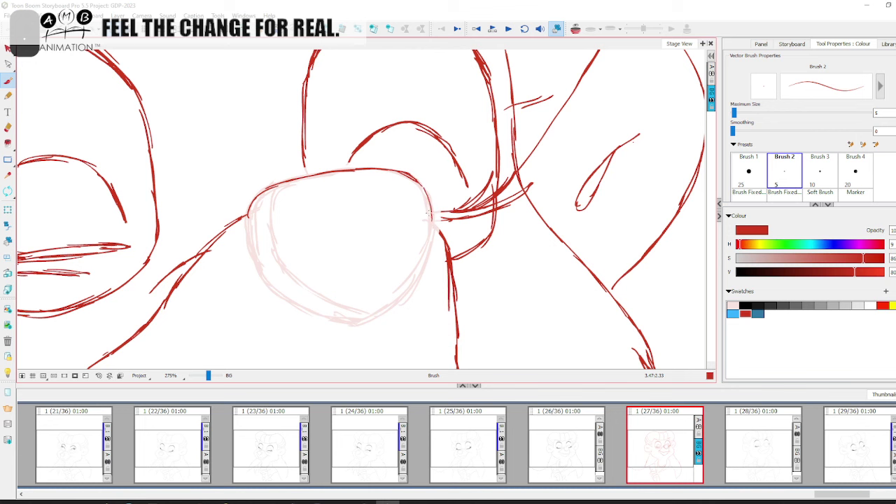
left_click_drag(429, 200, 431, 229)
- Complete the nose in red with its sides, lower contour and the curved line inside it
left_click_drag(251, 223, 264, 176)
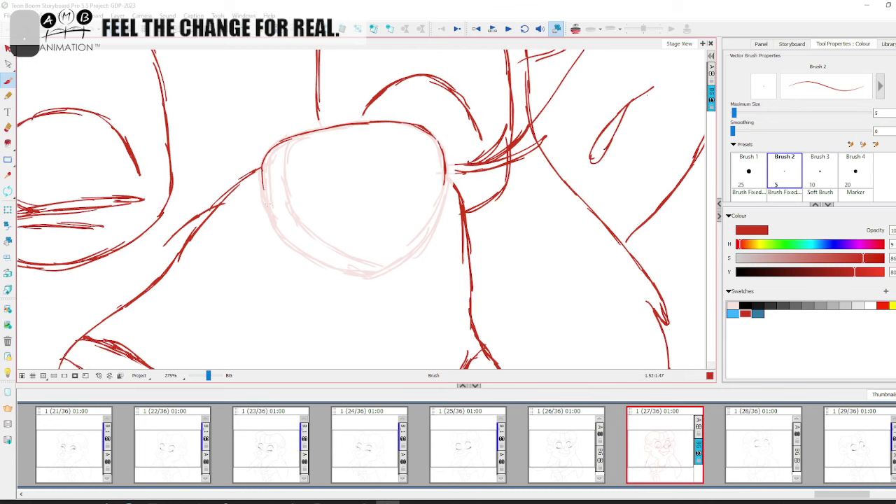
left_click_drag(269, 211, 285, 239)
left_click_drag(328, 264, 389, 271)
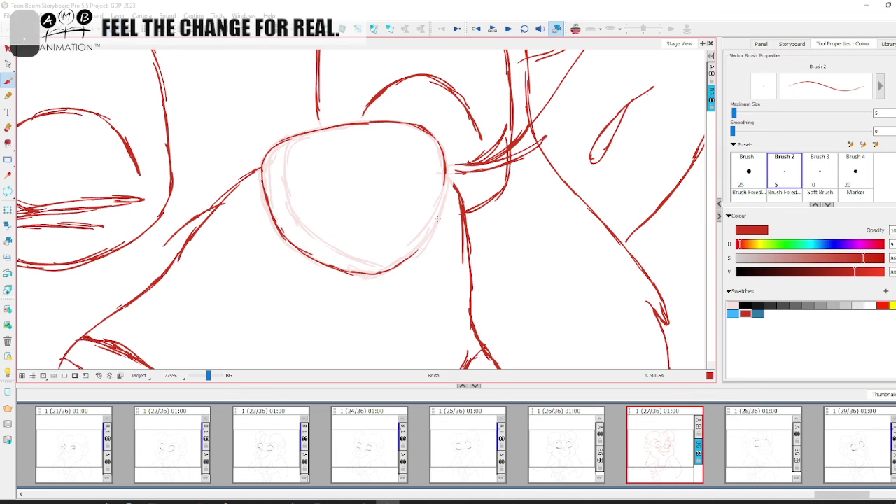
left_click_drag(445, 176, 428, 236)
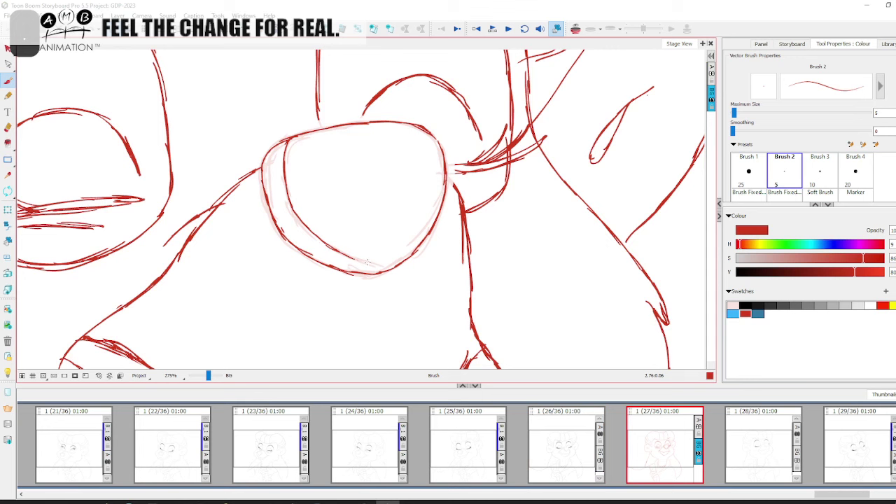
left_click_drag(352, 258, 390, 270)
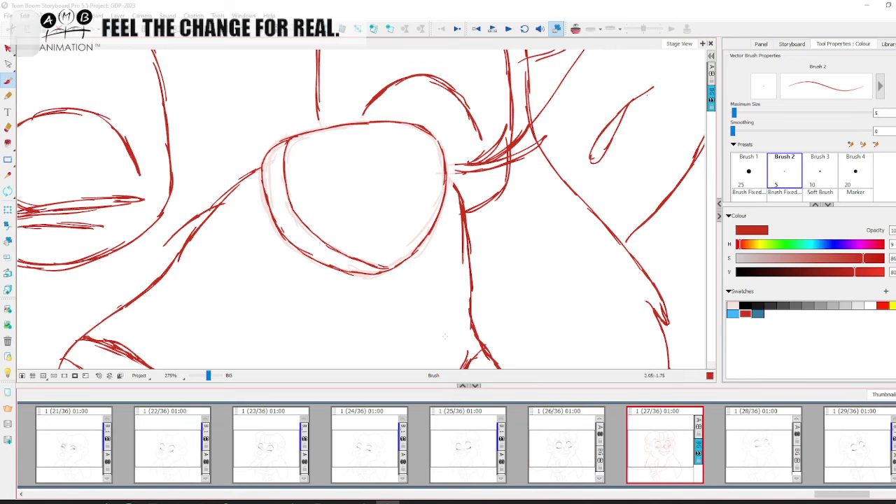
- Select the pale pink guide strokes around the nose and delete them
left_click_drag(445, 336, 482, 266)
left_click_drag(209, 376, 207, 376)
left_click_drag(267, 297, 246, 302)
left_click(8, 47)
left_click(307, 146)
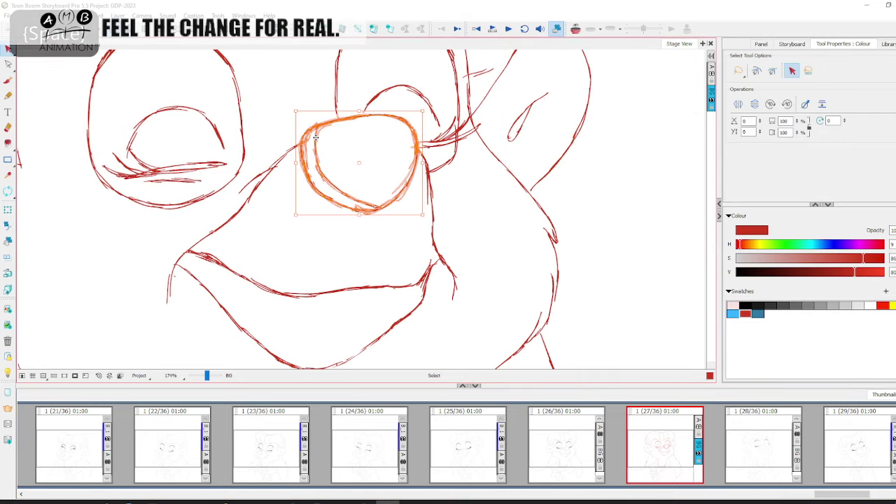
key("Delete")
- Cut out the muzzle and mouth strokes with the Cutter tool and recolour them with the pale pink swatch
left_click(8, 49)
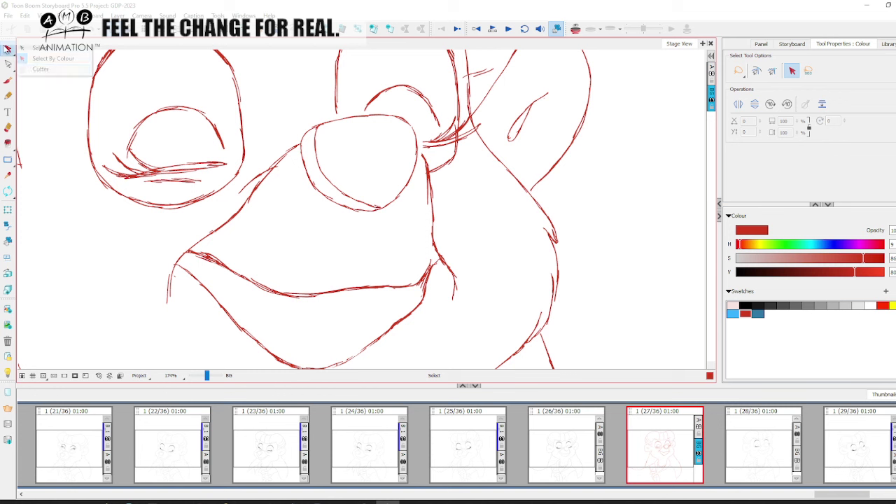
left_click(39, 69)
key("space")
mouse_move(261, 203)
left_mouse_down()
mouse_move(257, 280)
mouse_move(240, 182)
mouse_move(180, 350)
mouse_move(488, 245)
mouse_move(445, 167)
mouse_move(323, 228)
mouse_move(300, 138)
left_mouse_up()
left_click(732, 306)
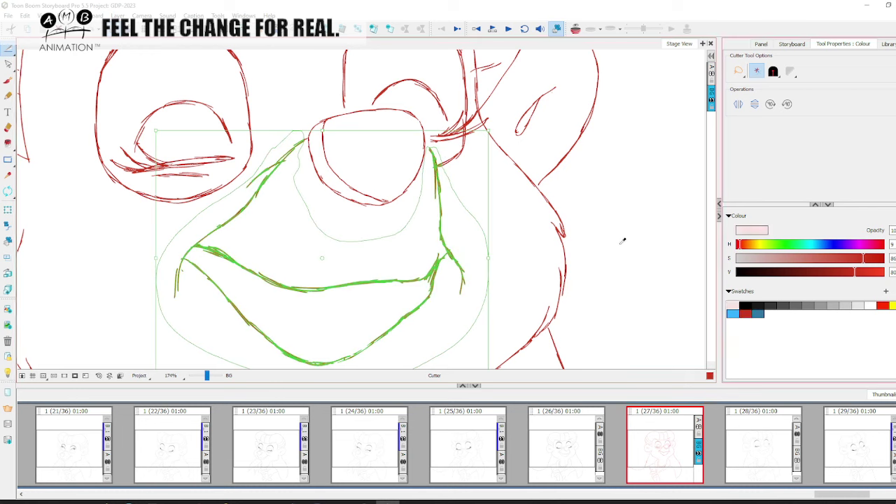
left_click(623, 230)
- Redraw both sides of the muzzle in red with the brush, from the nose down to the creases beside the mouth corners
left_click_drag(8, 51, 28, 60)
key("alt+b")
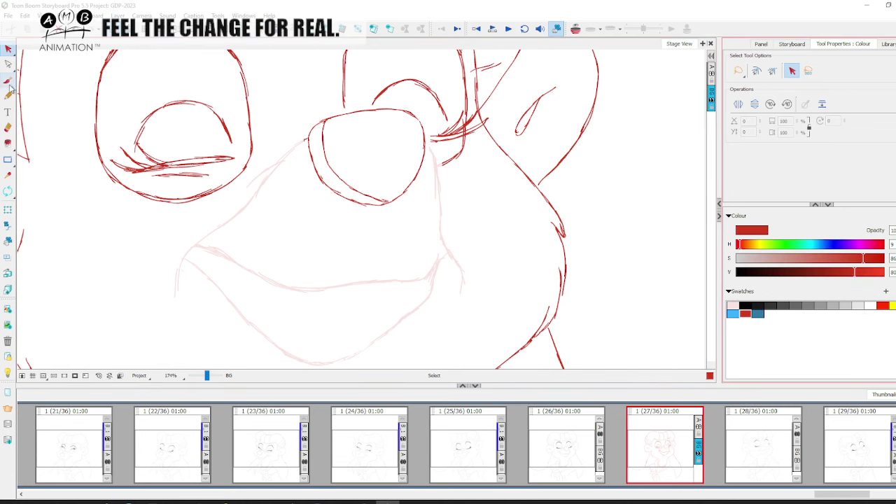
left_click_drag(178, 270, 177, 278)
left_click_drag(227, 233, 239, 224)
left_click_drag(246, 213, 233, 230)
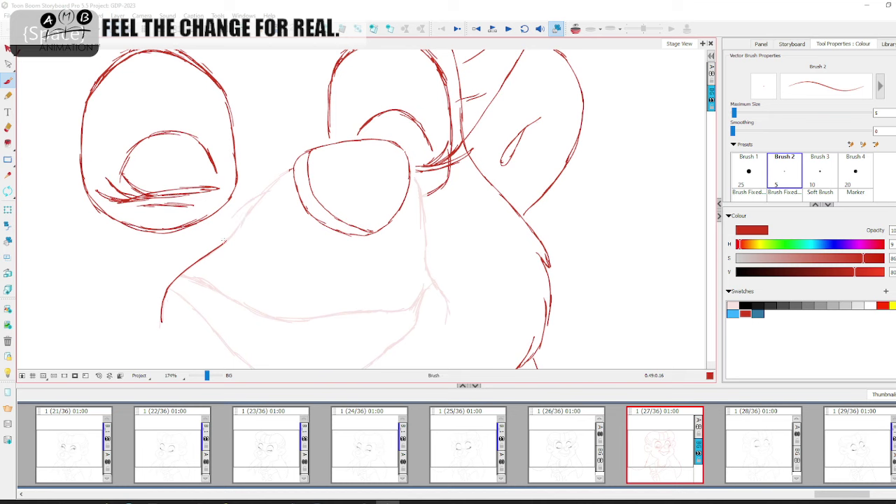
left_click_drag(276, 181, 294, 168)
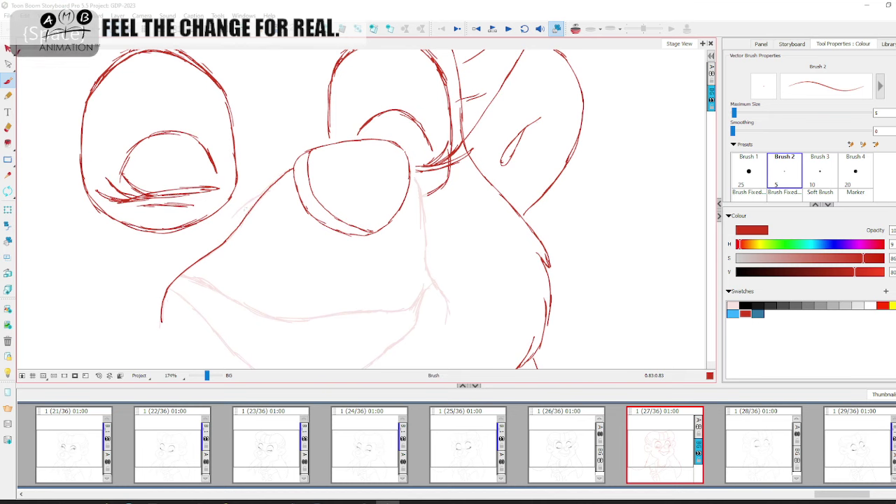
mouse_move(401, 186)
left_mouse_down()
mouse_move(344, 130)
mouse_move(369, 208)
left_mouse_up()
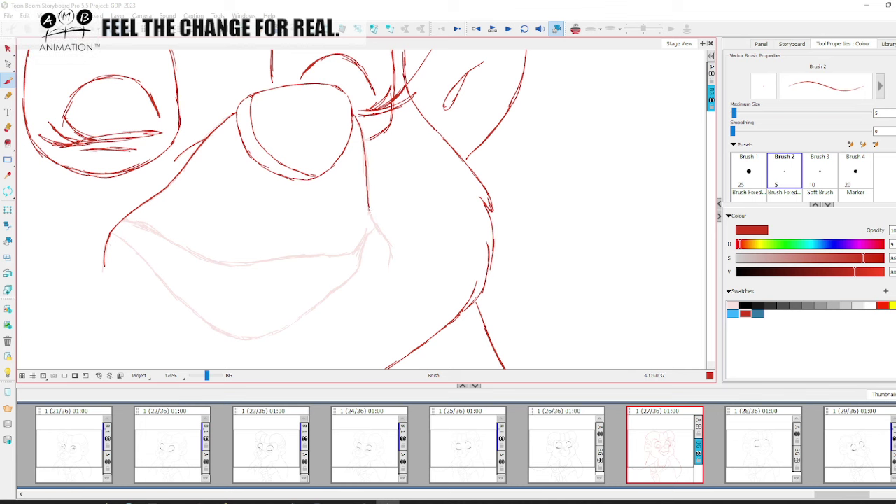
left_click_drag(216, 270, 264, 256)
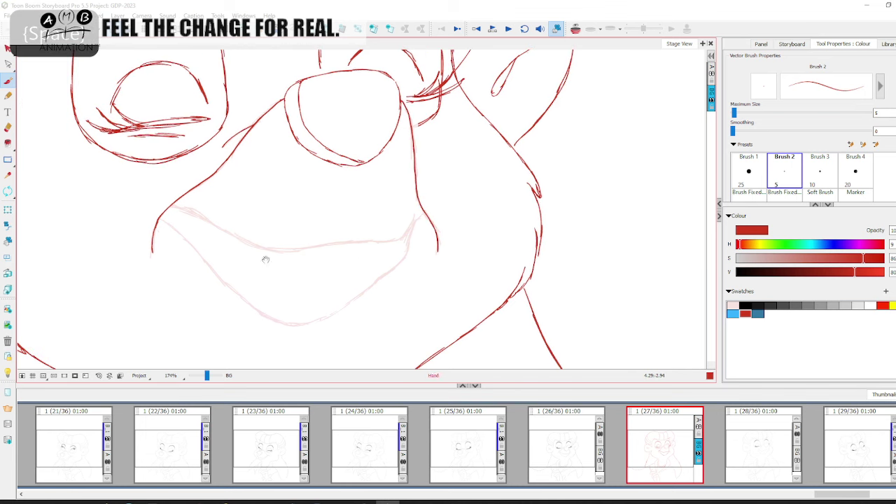
- Trace the first part of the mouth's lower outline in red from its right-hand corner with the Brush
left_click(8, 191)
left_click_drag(249, 192, 448, 186)
left_click_drag(279, 188, 230, 229)
key("alt+b")
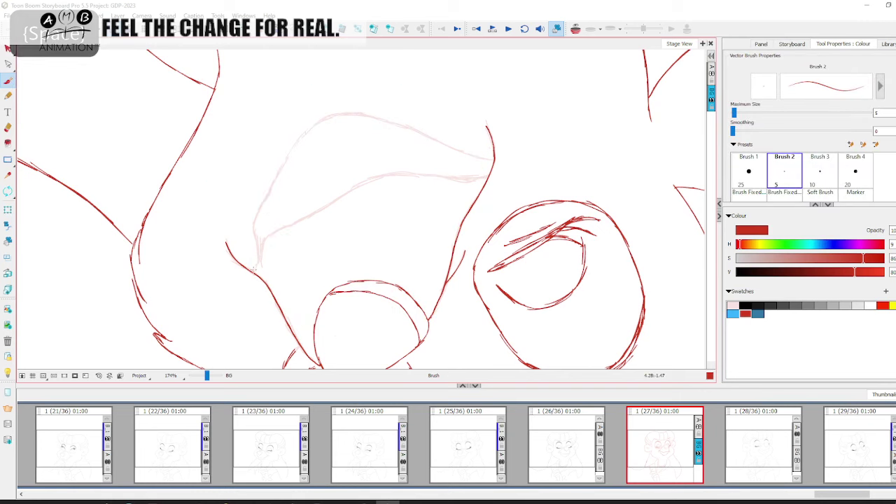
mouse_move(254, 236)
left_mouse_down()
mouse_move(254, 223)
mouse_move(265, 231)
left_mouse_up()
left_click_drag(283, 188, 276, 205)
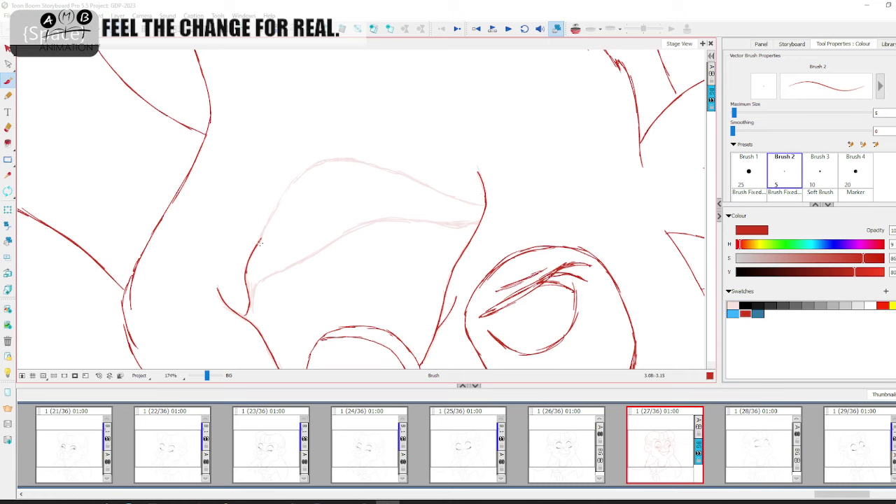
key("ctrl+z")
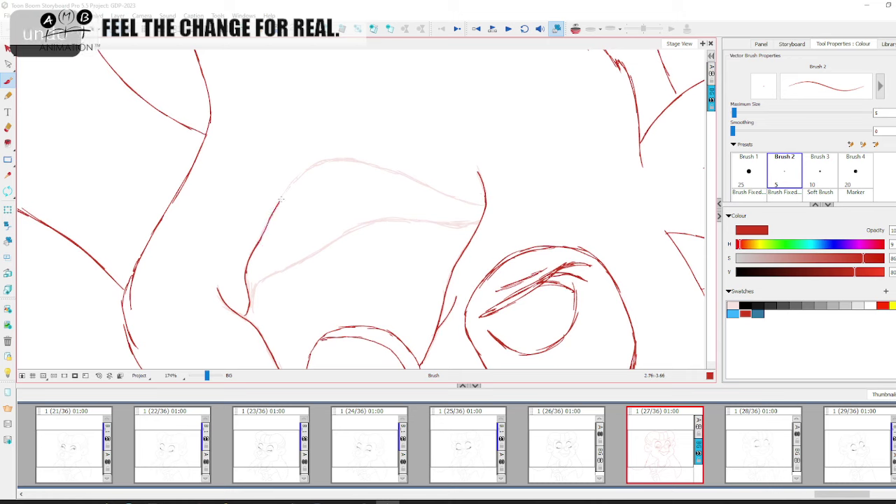
- Continue the red lower mouth outline along the rough curve to the left-hand corner
key("ctrl+alt")
mouse_move(42, 176)
left_mouse_down()
mouse_move(217, 280)
mouse_move(237, 310)
left_mouse_up()
key("space")
mouse_move(347, 190)
left_mouse_down()
mouse_move(315, 233)
mouse_move(285, 241)
left_mouse_up()
key("space")
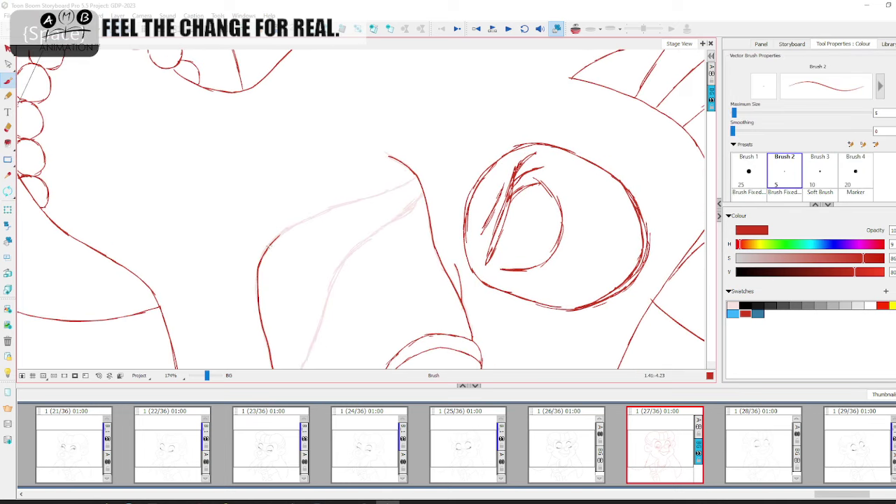
left_click_drag(350, 203, 419, 176)
- Trace the upper mouth line in red over the pale rough, from the right-hand corner to the left-hand cheek line
key("space")
left_click_drag(330, 254, 273, 140)
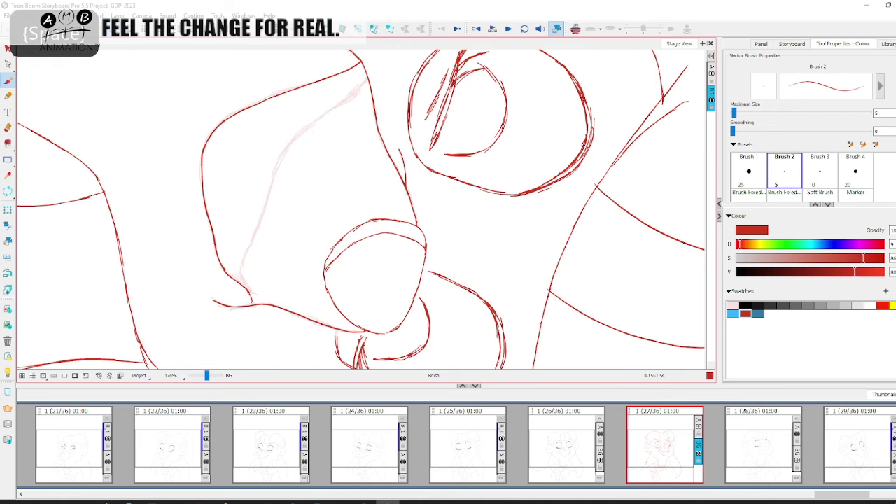
mouse_move(243, 278)
left_mouse_down()
mouse_move(247, 251)
mouse_move(242, 280)
left_mouse_up()
key("space")
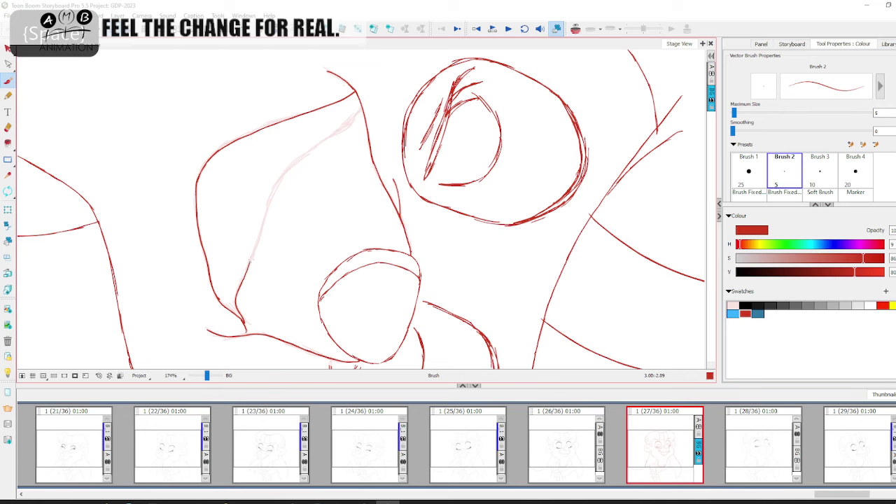
left_click_drag(262, 233, 260, 249)
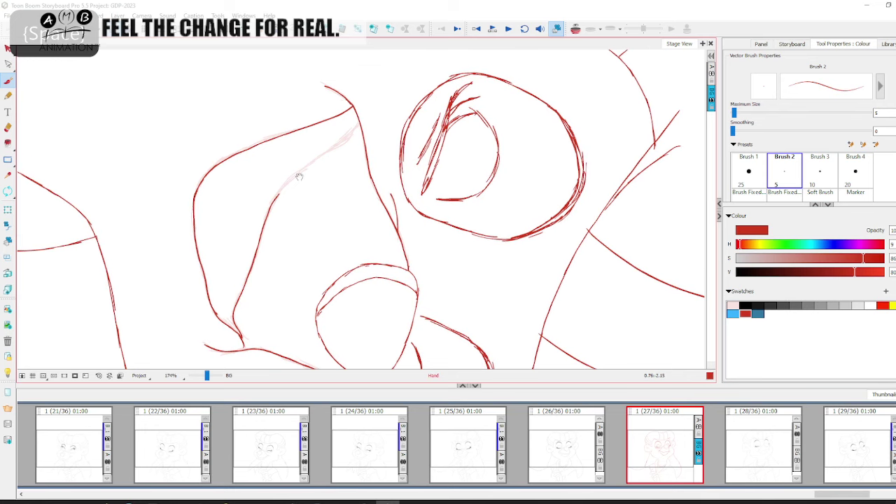
left_click_drag(297, 177, 266, 211)
left_click_drag(333, 158, 355, 134)
- Clear the pale rough mouth strokes from beneath the red mouth lines with the Select tool
key("alt+s")
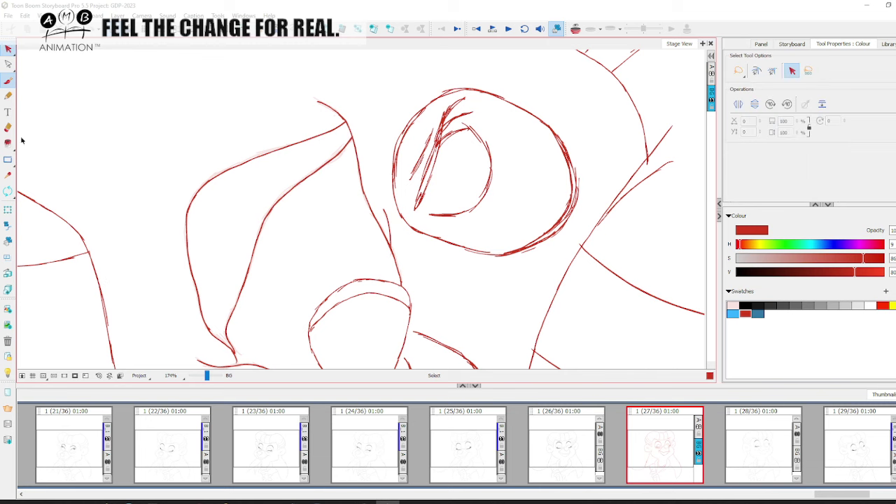
left_click(319, 143)
key("Escape")
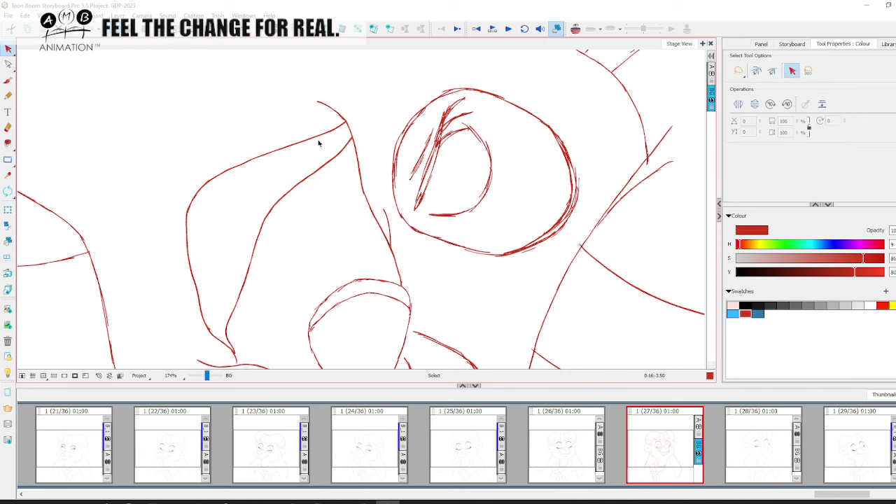
- Examine the whole character drawing and compare it with the neighbouring panels 26 and 28
left_click(99, 376)
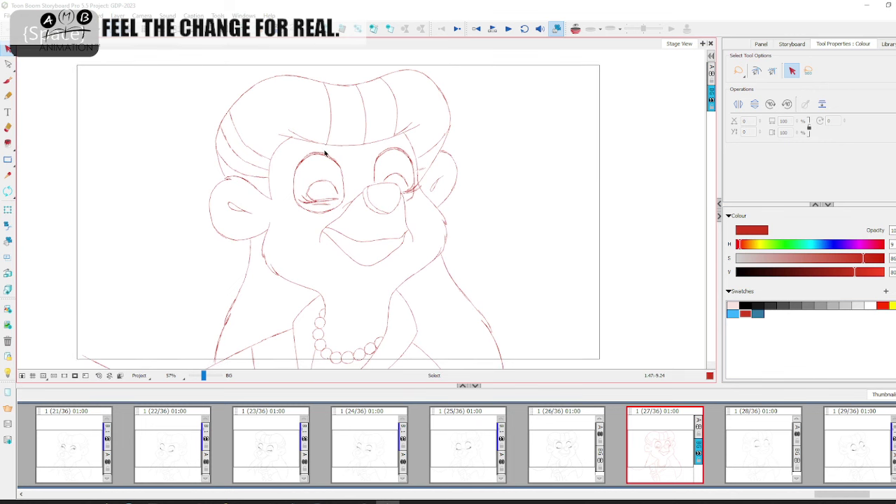
left_click_drag(204, 376, 208, 378)
key("space")
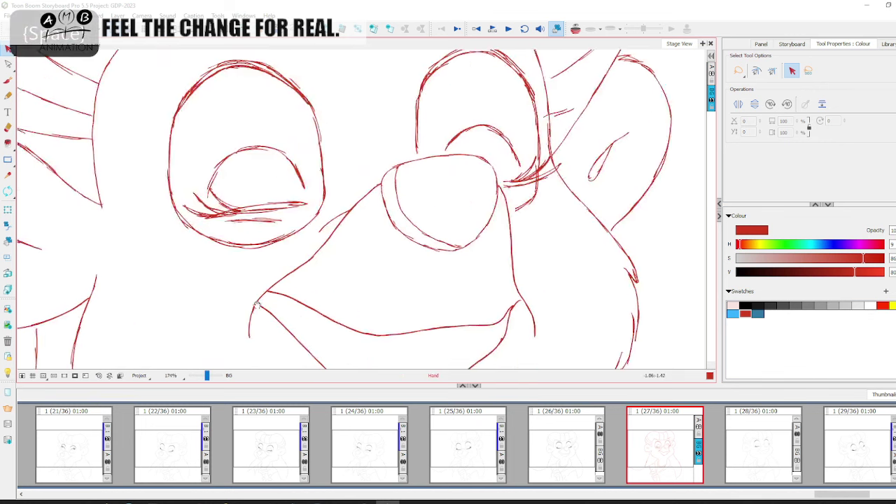
left_click_drag(239, 275, 273, 326)
left_click_drag(207, 376, 205, 376)
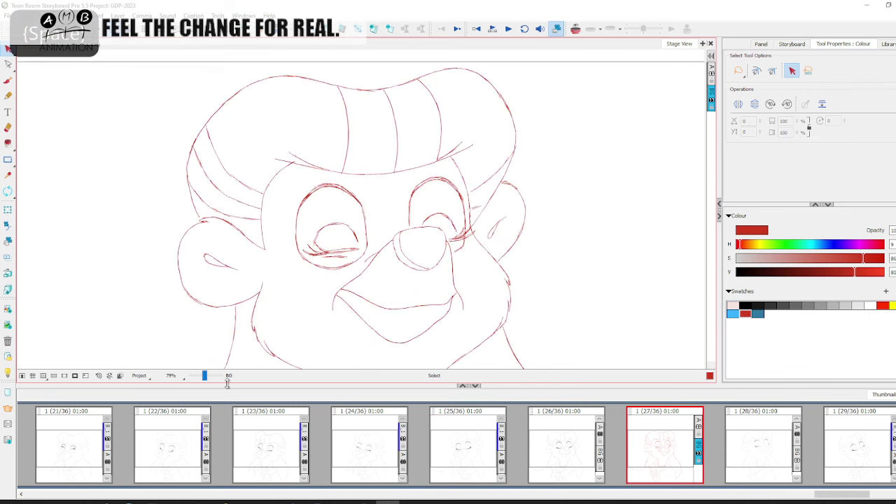
left_click(753, 438)
left_click(674, 443)
left_click(586, 444)
key("Right")
key("Right")
key("Left")
key("Left")
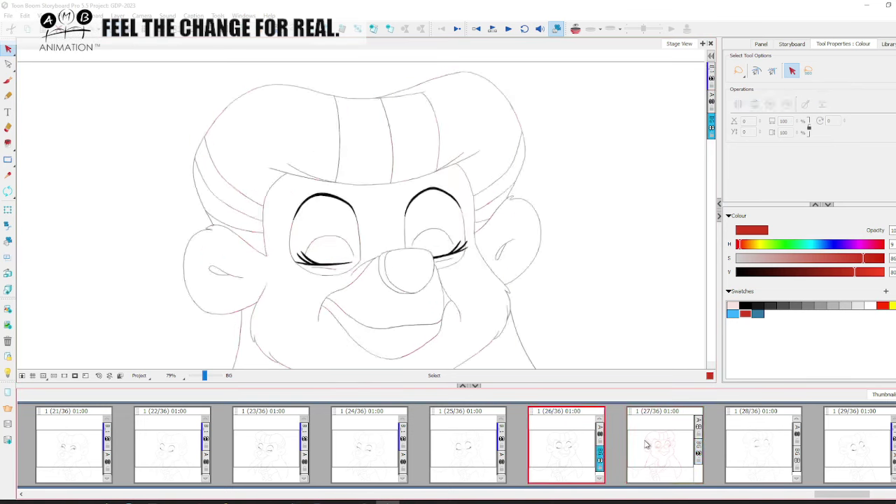
key("Right")
- Lasso the left-hand eye with the Cutter tool and recolour its strokes with the pale pink swatch
left_click(8, 52)
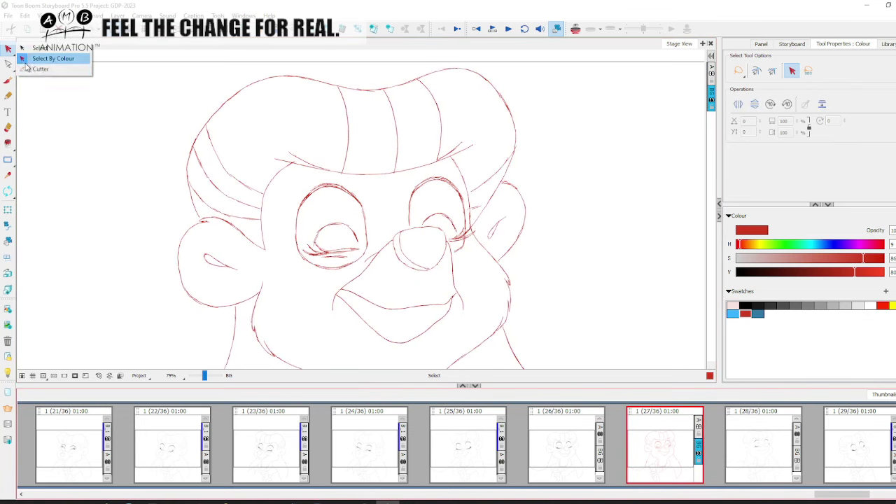
left_click(39, 69)
left_click_drag(306, 179, 349, 272)
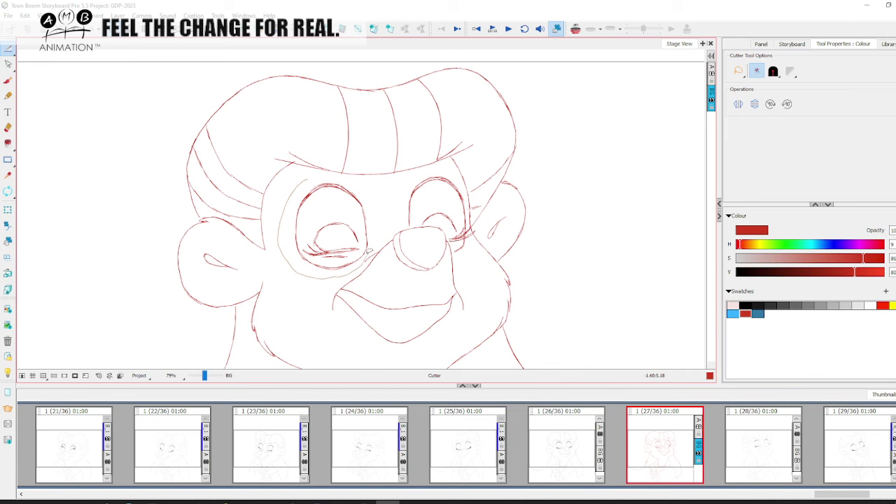
left_click_drag(362, 184, 344, 175)
left_click(735, 304)
left_click(640, 258)
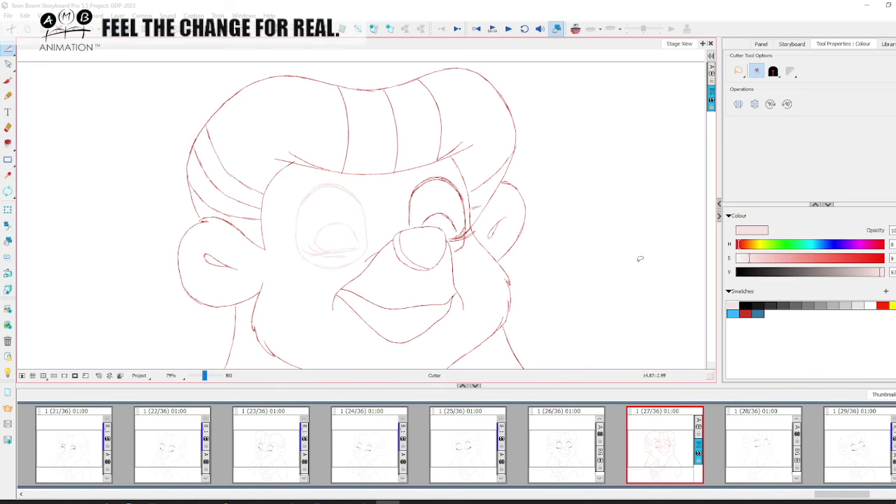
- Trace both sides of the left-hand eye in dark red over the pale rough with the Brush
left_click_drag(205, 376, 208, 376)
key("space")
left_click_drag(248, 308, 310, 276)
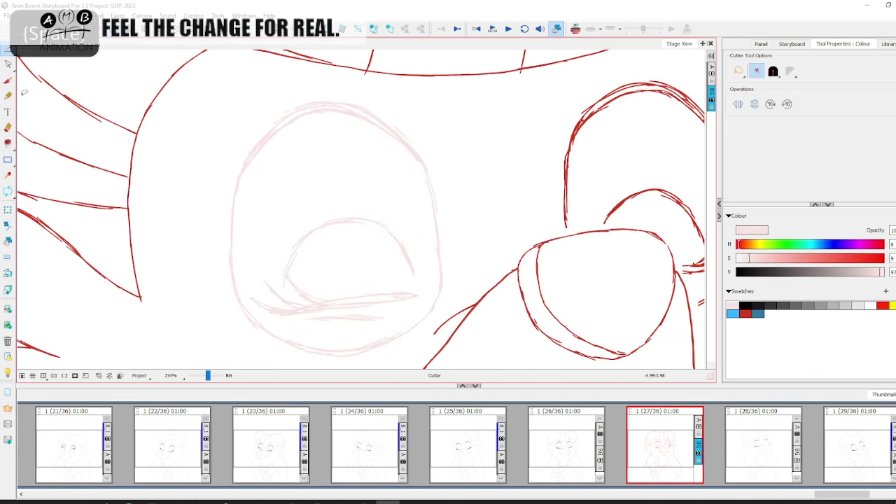
left_click(8, 81)
left_click(745, 312)
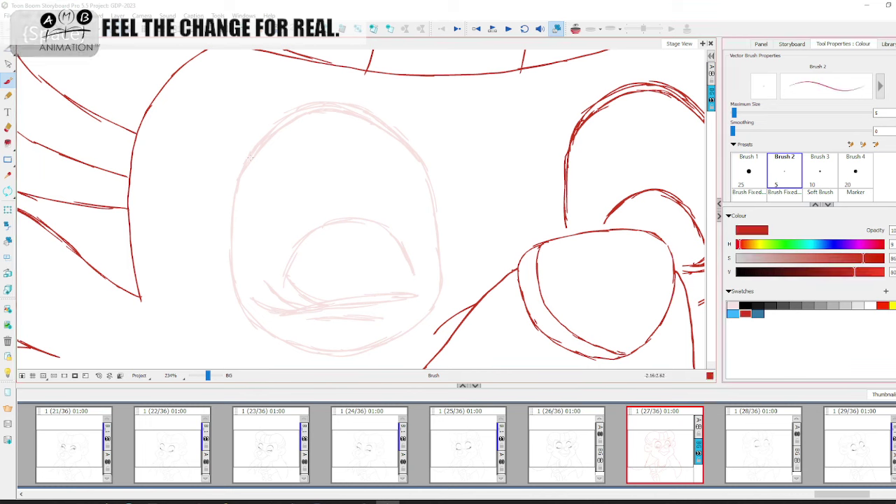
left_click_drag(264, 135, 246, 162)
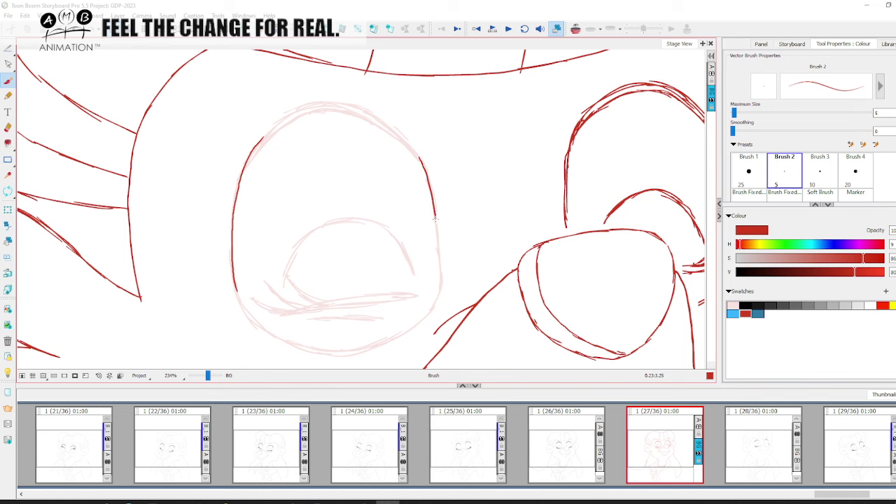
key("comma")
left_click_drag(440, 267, 459, 361)
key("period")
key("space")
left_click(763, 437)
key("Left")
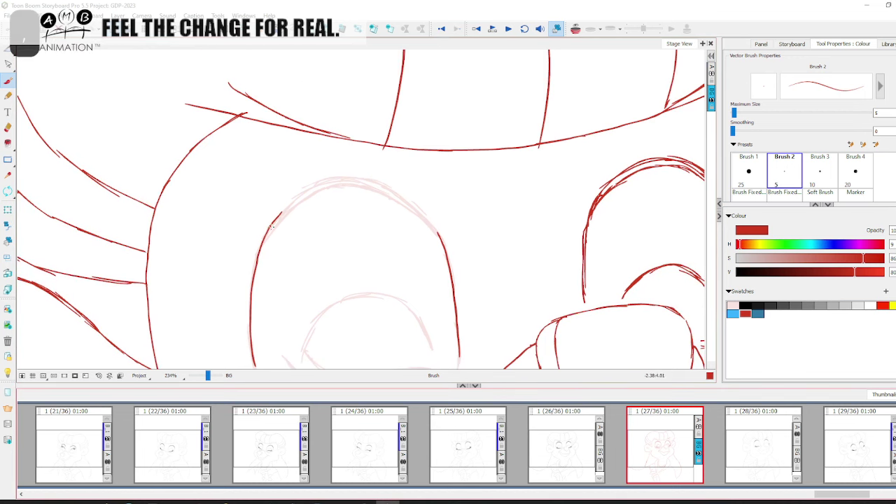
- Trace the upper arc of the left-hand eye in red to join its two sides
left_click(8, 191)
left_click_drag(223, 202, 274, 317)
left_click(8, 82)
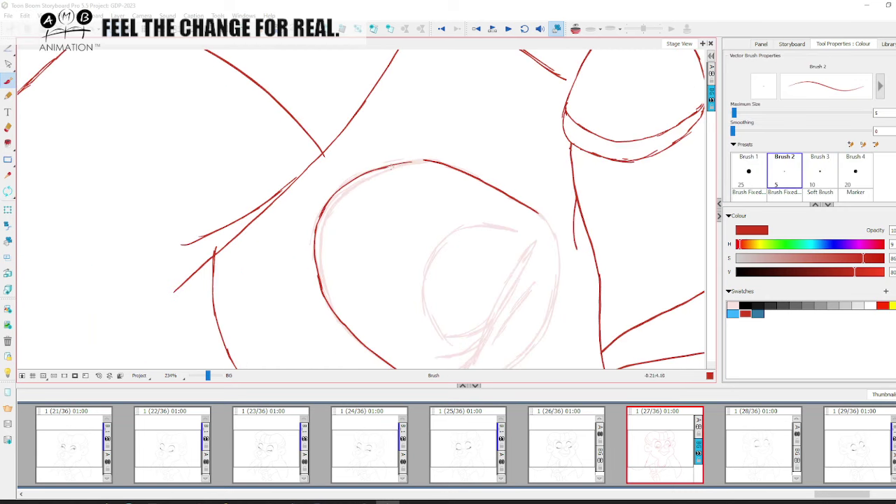
key(".")
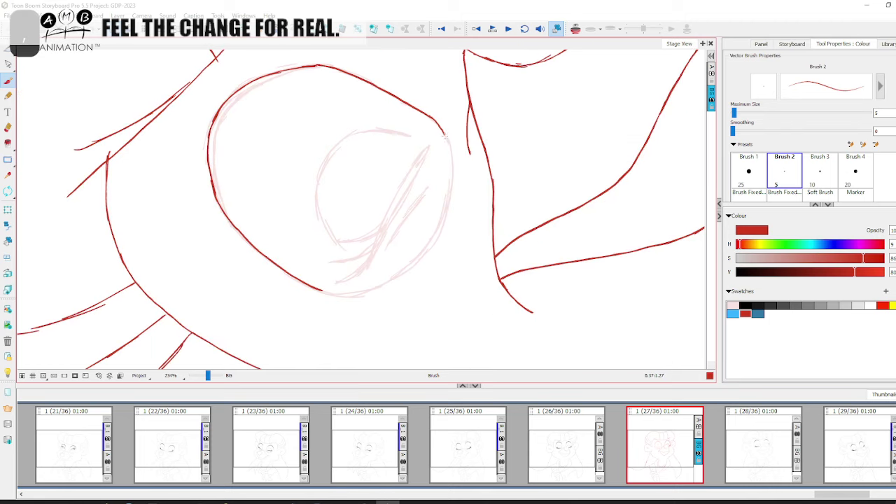
- Trace the lower curve of the left-hand eye in red to close its outline
left_click_drag(450, 164, 451, 190)
mouse_move(319, 288)
left_mouse_down()
mouse_move(365, 290)
mouse_move(352, 293)
mouse_move(387, 282)
left_mouse_up()
key("space")
left_click_drag(387, 282, 332, 297)
key(".")
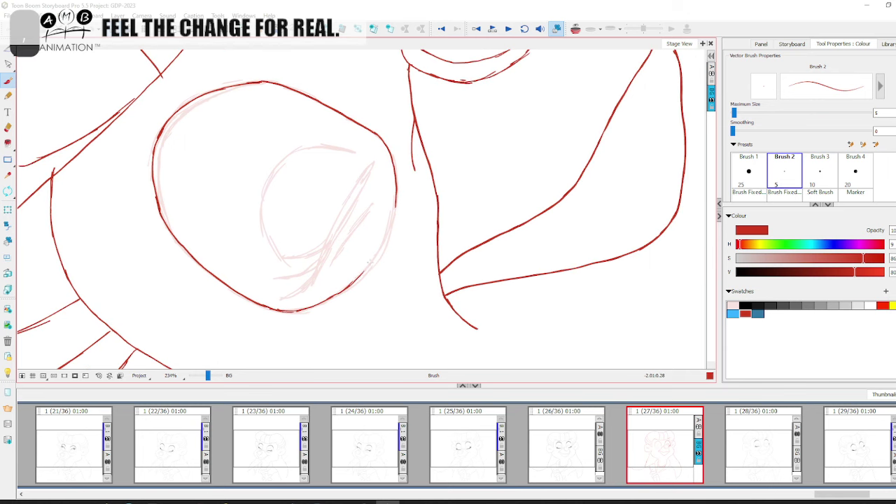
left_click_drag(355, 278, 386, 229)
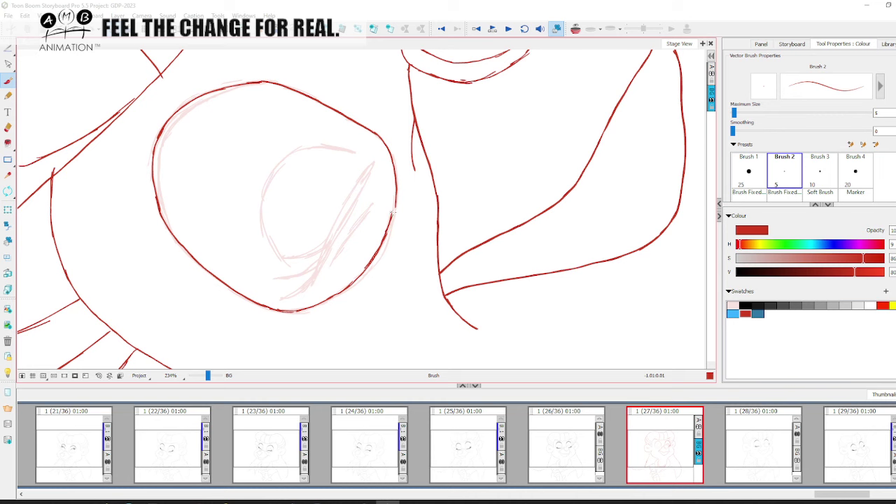
key(".")
- Add a second red contour inside the upper arc of the left-hand eye to thicken it
key("space")
left_click_drag(216, 194, 245, 232)
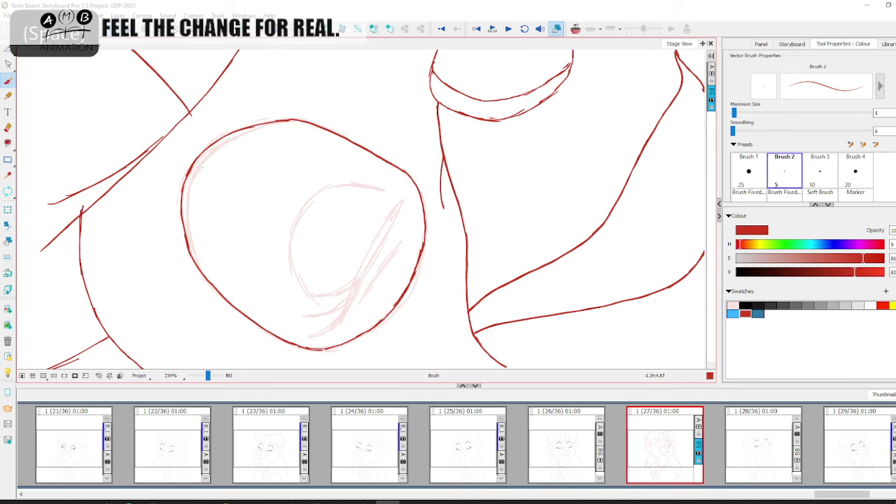
left_click_drag(187, 205, 199, 270)
key(".")
key("space")
left_click_drag(207, 192, 213, 233)
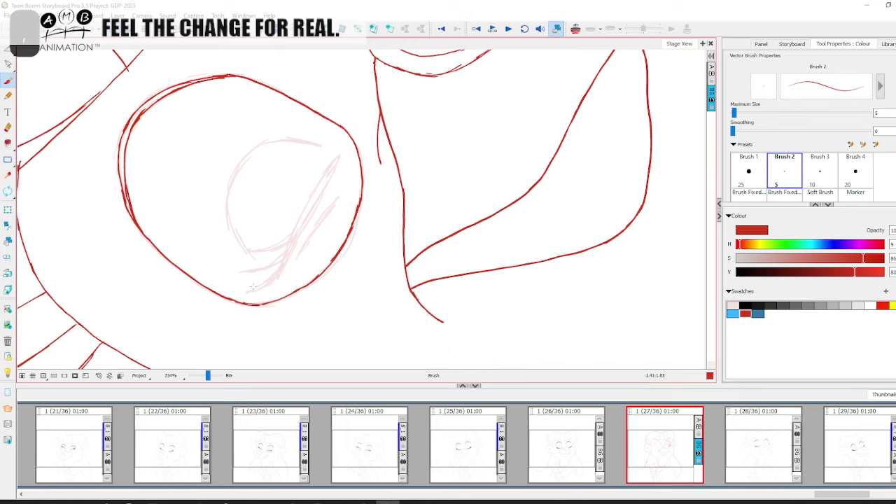
- Trace the closed lash line, lashes and crease of the left-hand eye, plus the eyelid arc above them
left_click_drag(276, 274, 337, 165)
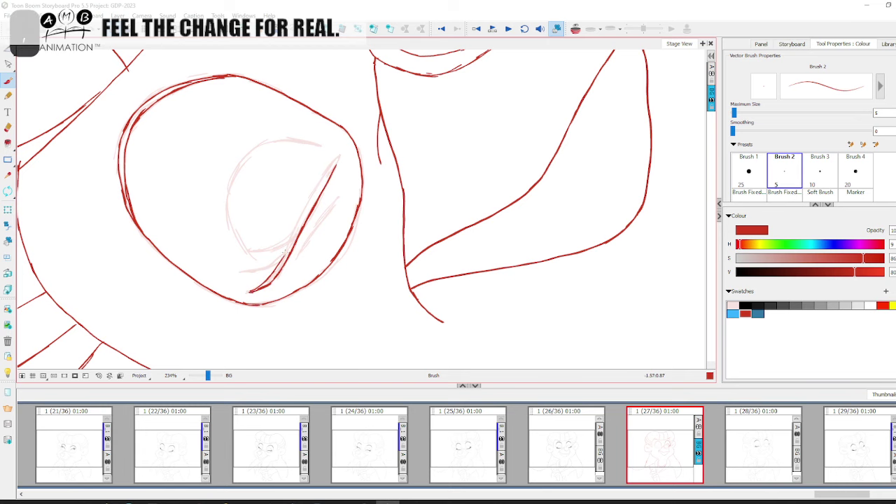
left_click_drag(285, 252, 338, 160)
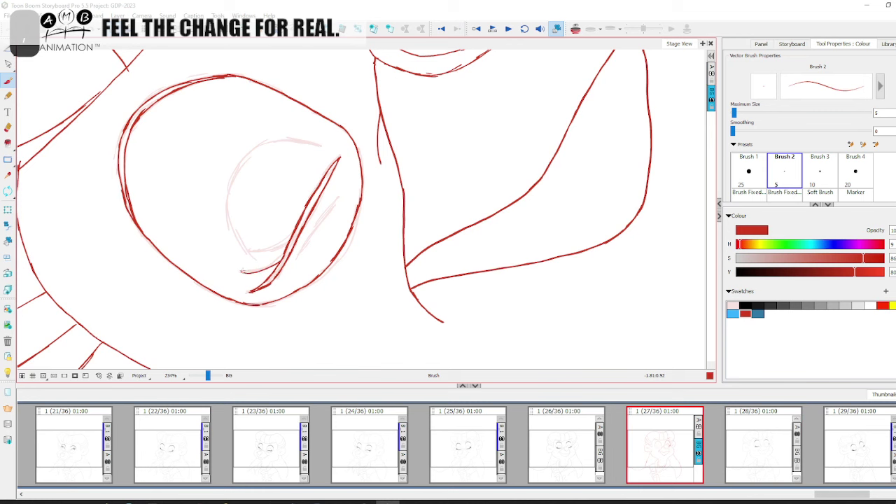
mouse_move(241, 271)
left_mouse_down()
mouse_move(284, 253)
mouse_move(241, 251)
left_mouse_up()
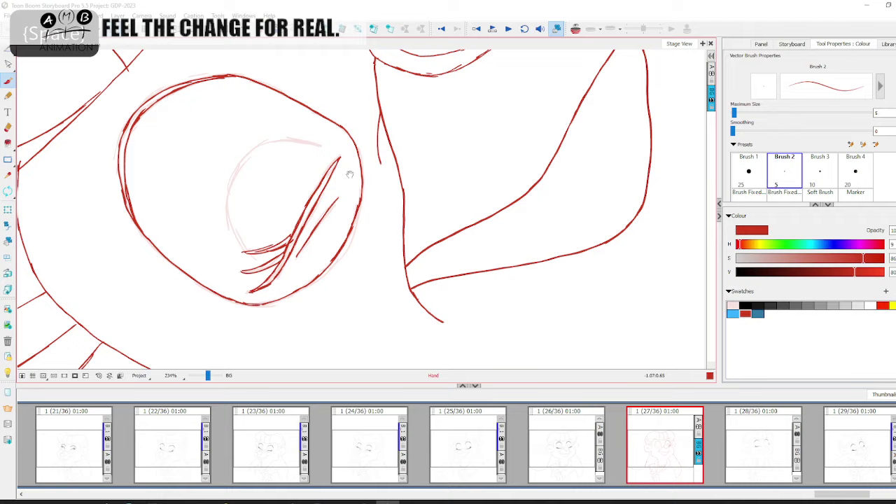
left_click_drag(290, 171, 306, 199)
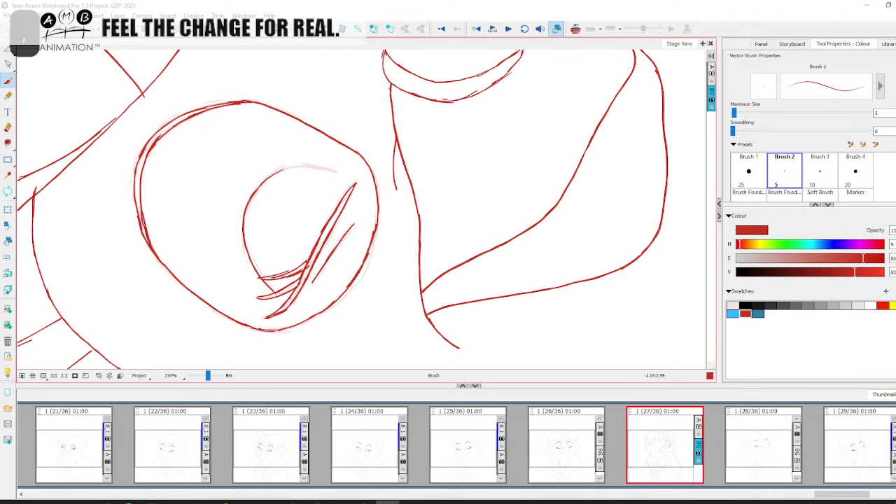
left_click_drag(291, 166, 341, 174)
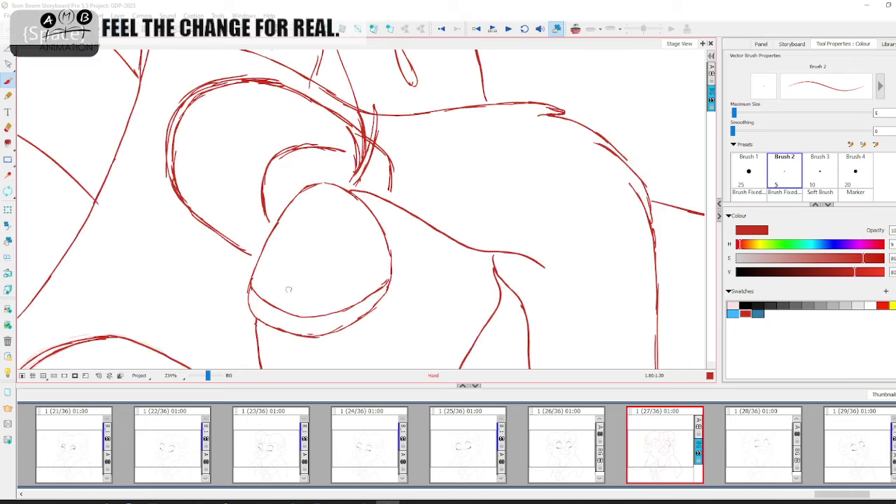
- Select the pale guide lines of the left-hand eye and delete them
left_click_drag(289, 289, 318, 298)
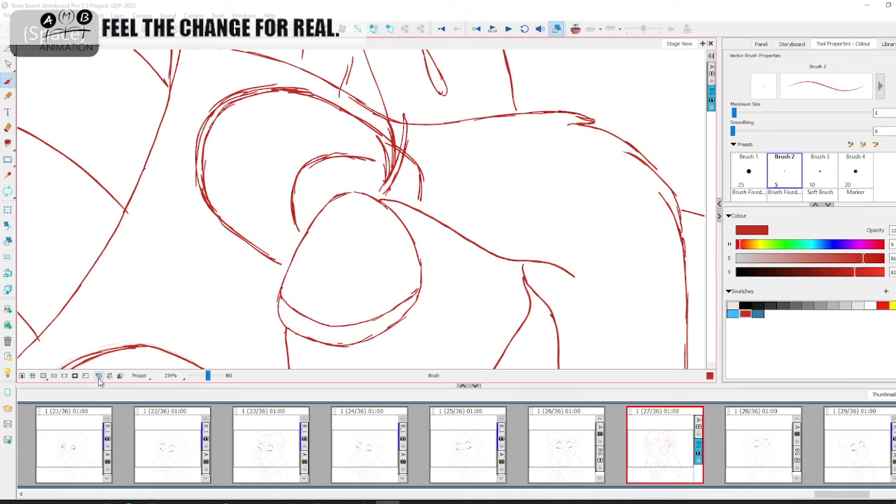
left_click(98, 375)
left_click_drag(230, 227, 172, 259)
left_click(12, 51)
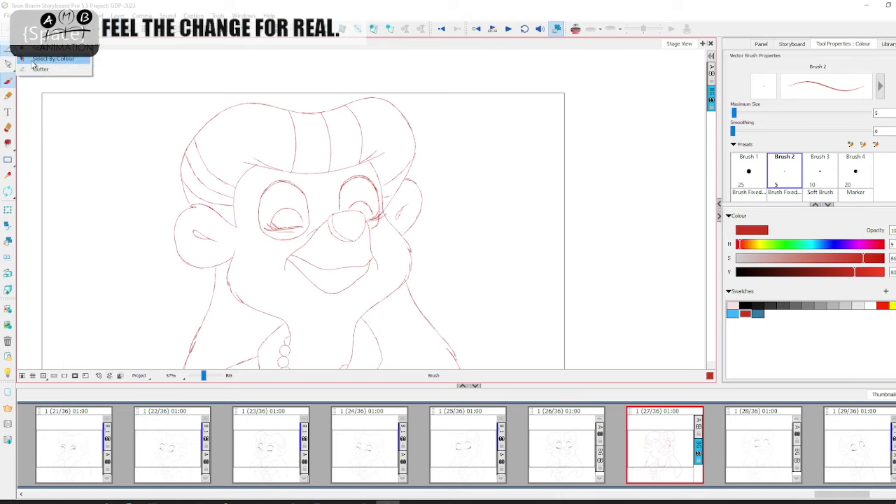
left_click(31, 61)
left_click_drag(205, 376, 208, 375)
left_click_drag(240, 275, 261, 299)
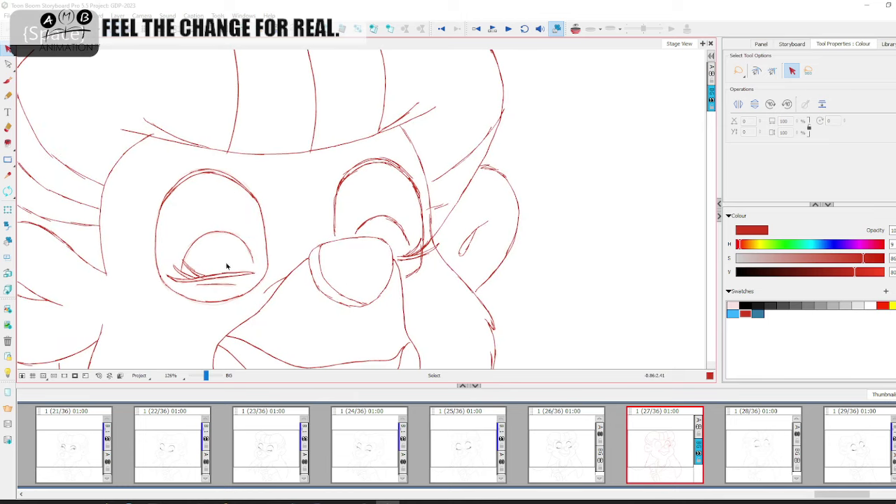
left_click(215, 238)
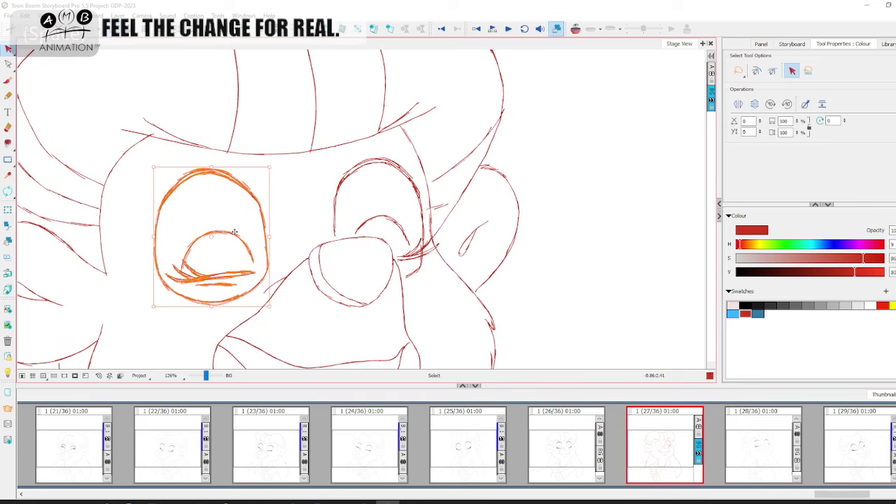
key("Escape")
- Isolate the rough lines of the right-hand eye with the Cutter and recolour them pale pink as a guide
left_click(8, 50)
left_click(37, 68)
key("comma")
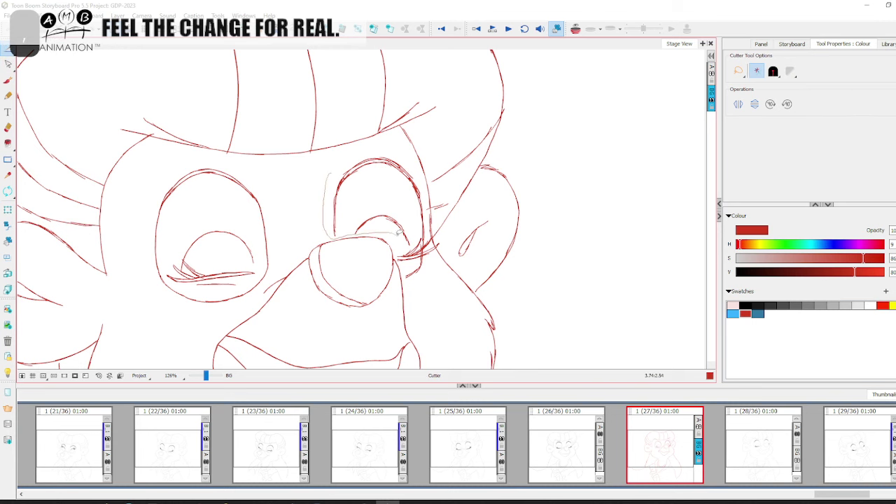
mouse_move(398, 234)
left_mouse_down()
mouse_move(405, 272)
mouse_move(434, 265)
left_mouse_up()
left_click_drag(430, 193, 320, 179)
left_click(734, 305)
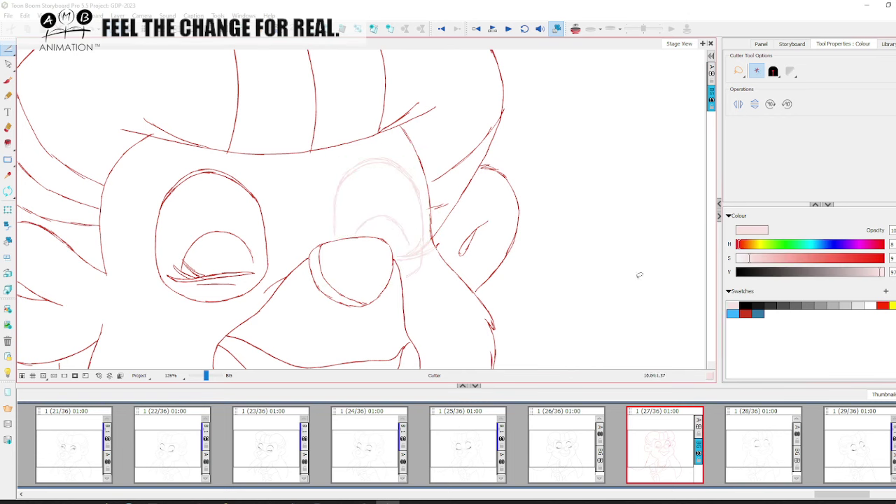
- Trace the nose-side contour of the right-hand eye in red with Brush 2, down to the nose
left_click(746, 312)
left_click_drag(205, 379, 207, 376)
key("alt+b")
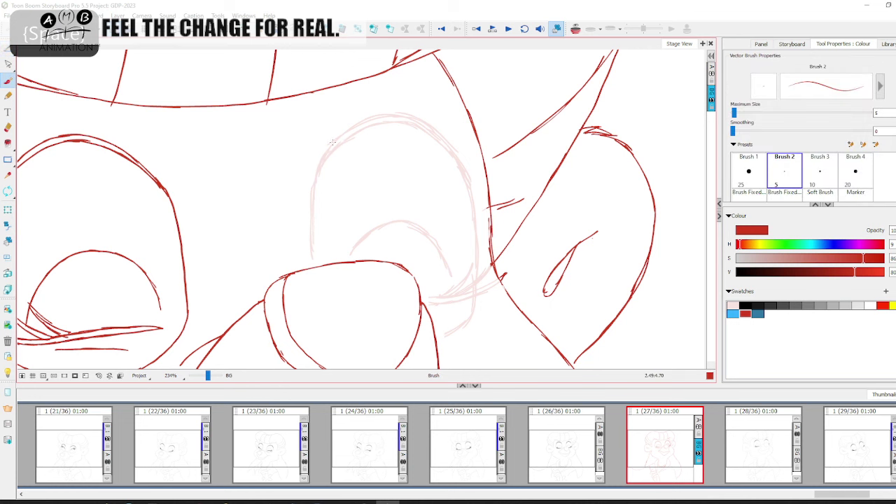
mouse_move(341, 135)
left_mouse_down()
mouse_move(319, 171)
mouse_move(310, 228)
left_mouse_up()
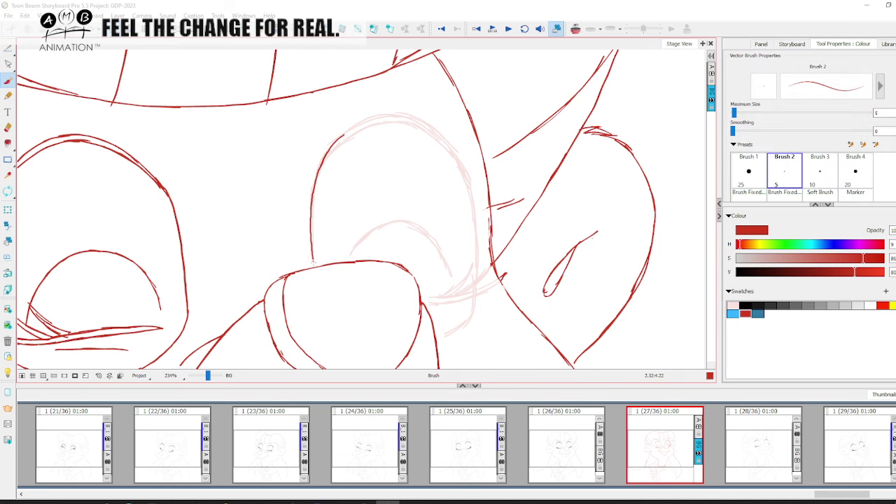
key("space")
left_click_drag(443, 230, 425, 228)
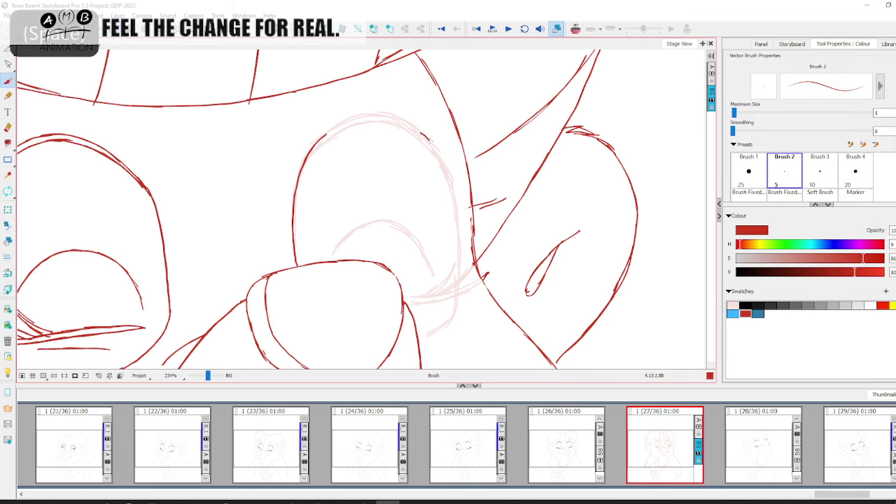
- Undo the short last stroke and trace the outer side and lower curve of the right-hand eye in red
key("ctrl+z")
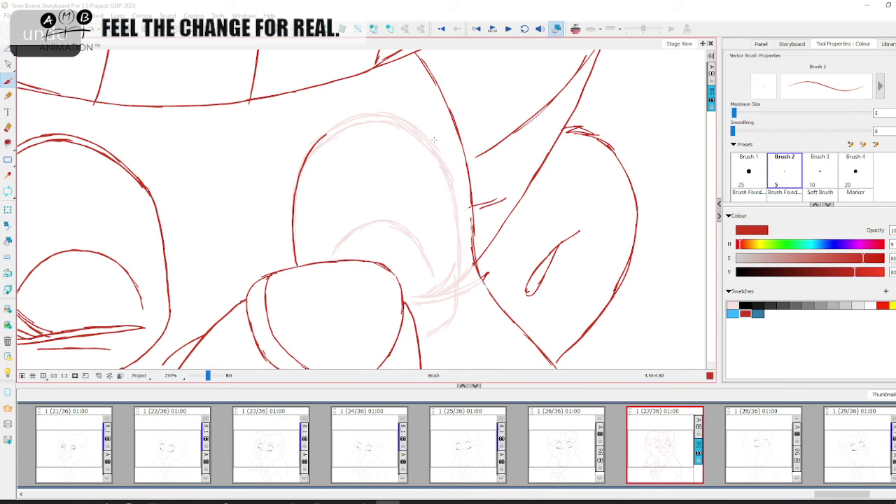
left_click_drag(457, 292, 458, 304)
key("space")
left_click_drag(447, 329, 448, 297)
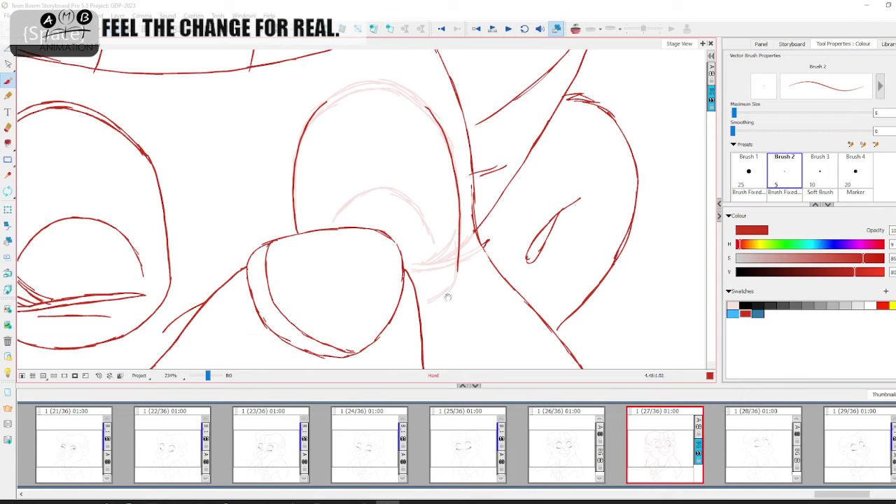
key(".")
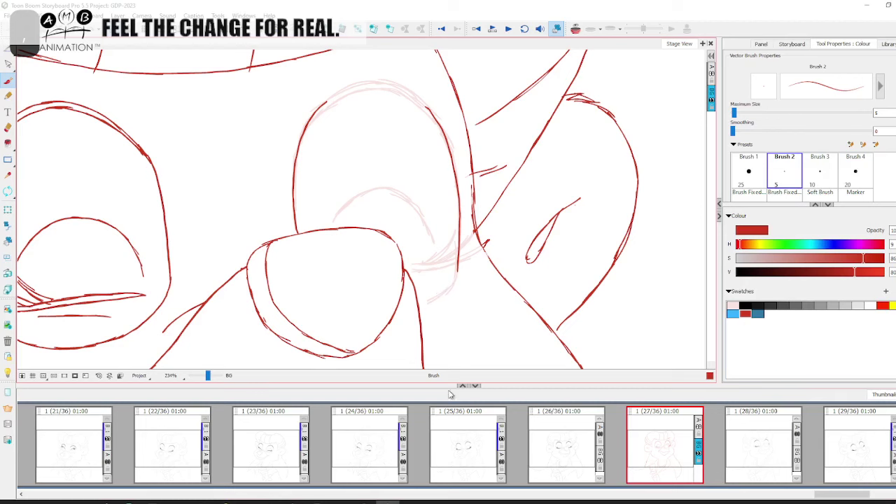
key(".")
key(".")
key("space")
left_click_drag(434, 197, 433, 266)
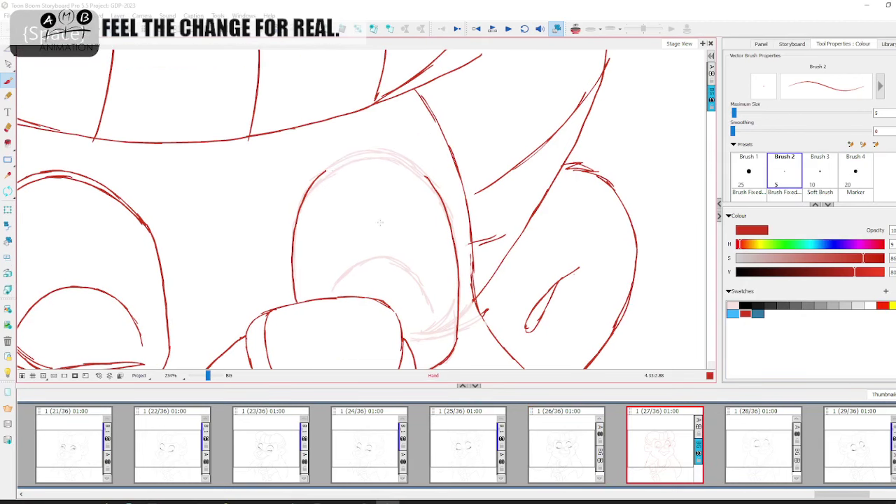
- Trace the upper arc of the right-hand eye in red to join its two sides
left_click_drag(345, 157, 398, 155)
key("space")
left_click_drag(423, 121, 381, 120)
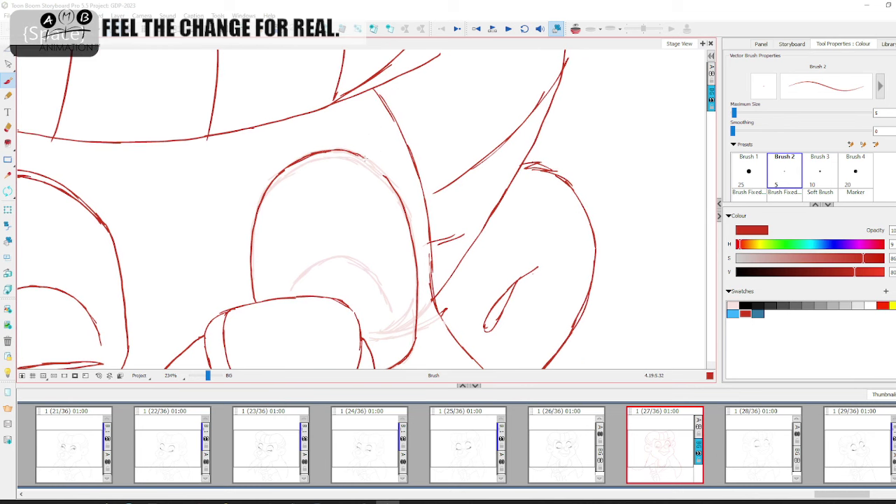
- Trace the closed lash line, lashes and eyelid arc of the right-hand eye in red
scroll(389, 181, "down", 5)
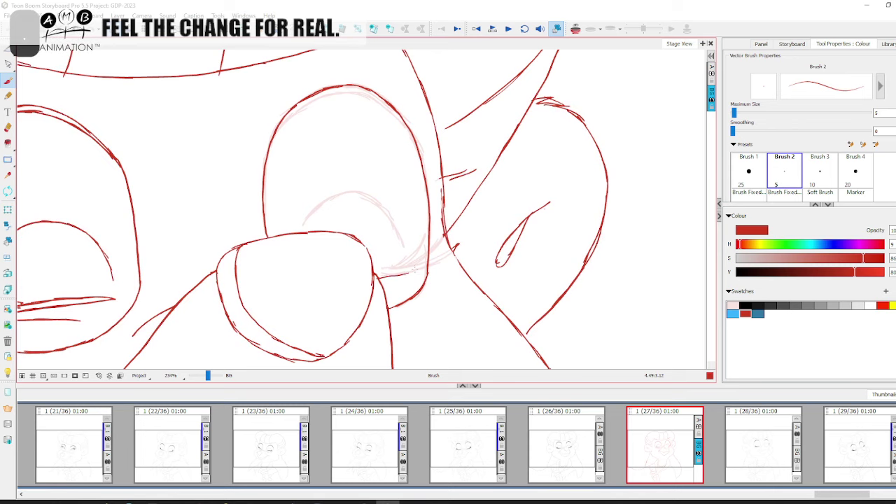
left_click_drag(376, 269, 429, 262)
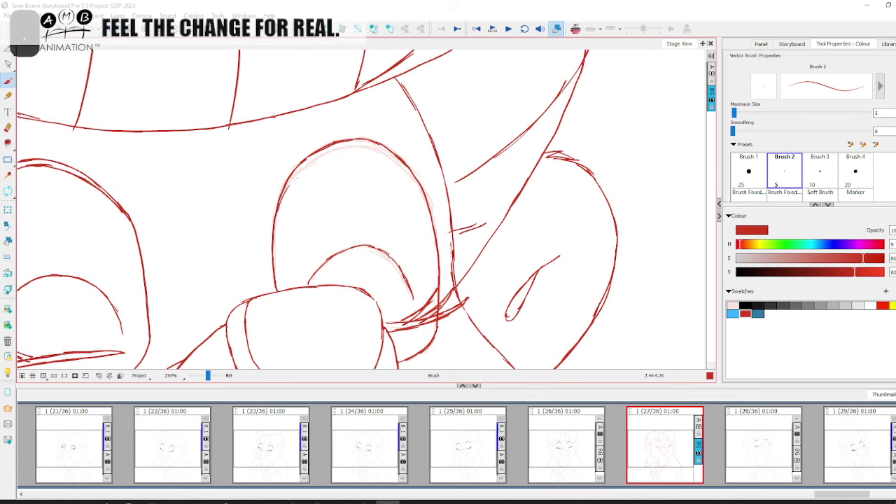
- Add a second red contour inside the upper arc of the right-hand eye to thicken it
left_click_drag(289, 183, 319, 156)
key("space")
left_click_drag(317, 172, 315, 193)
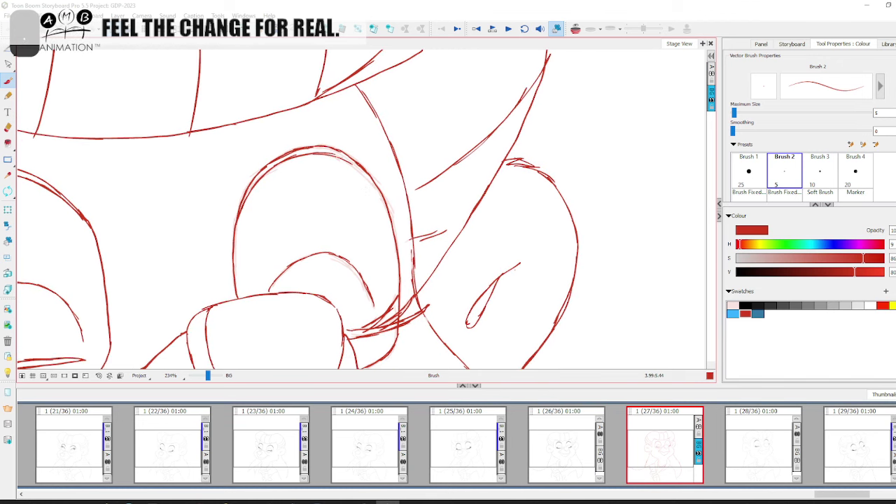
left_click_drag(372, 184, 389, 223)
- Select the pale guide lines of the right-hand eye and delete them
key("space")
left_click_drag(331, 282, 454, 260)
key("2")
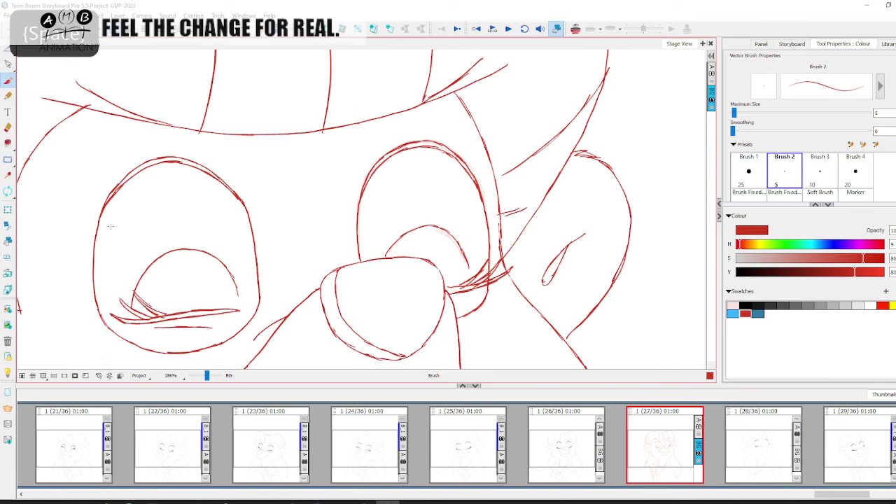
left_click(7, 49)
left_click(452, 234)
key("Escape")
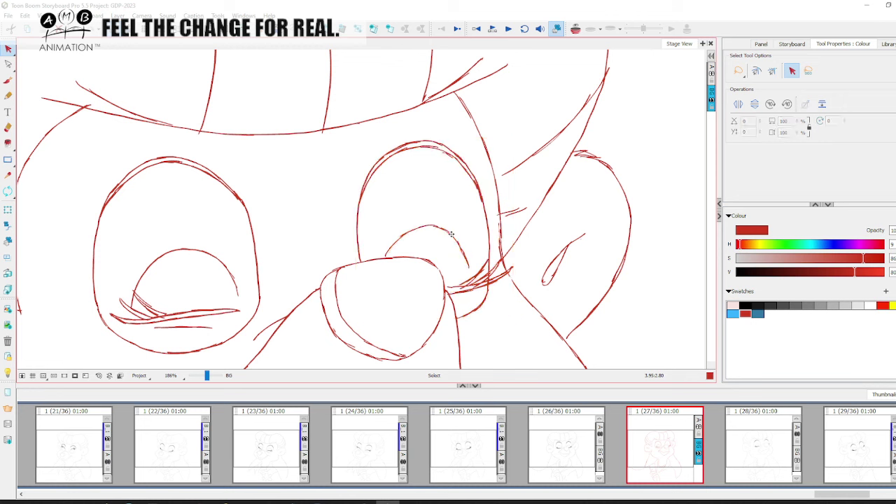
- Flip between panels 26, 27 and 28 to compare the cleaned-up face with the neighbouring drawings
left_click(204, 377)
left_click(760, 432)
left_click(676, 433)
left_click(742, 431)
left_click(668, 435)
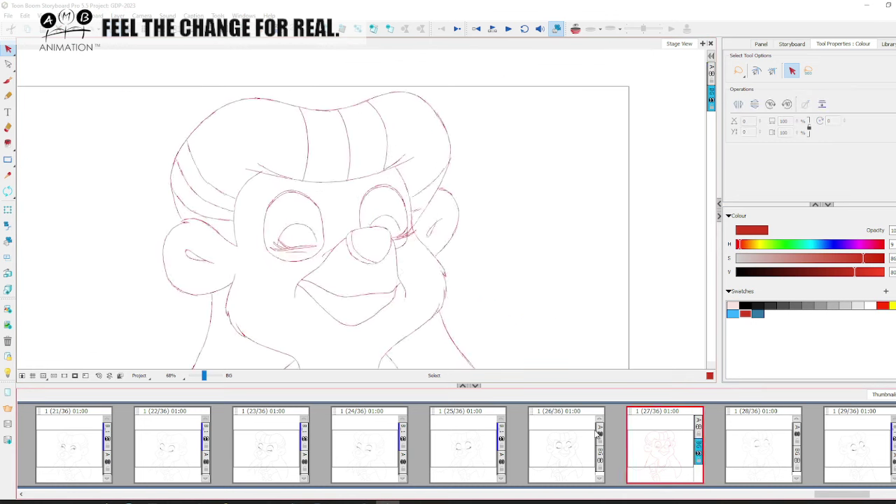
left_click(578, 439)
left_click(667, 442)
left_click(750, 435)
left_click(676, 434)
left_click(575, 446)
left_click(651, 442)
left_click(747, 436)
left_click(664, 440)
left_click(579, 447)
left_click(638, 425)
left_click_drag(204, 377, 223, 339)
key("alt+b")
left_click_drag(295, 255, 301, 252)
key("ctrl+z")
- Check the eyes of panel 27 against panels 28 and 26 again, finishing on the full frame of panel 26
left_click(759, 443)
left_click(656, 443)
left_click(563, 452)
left_click(651, 445)
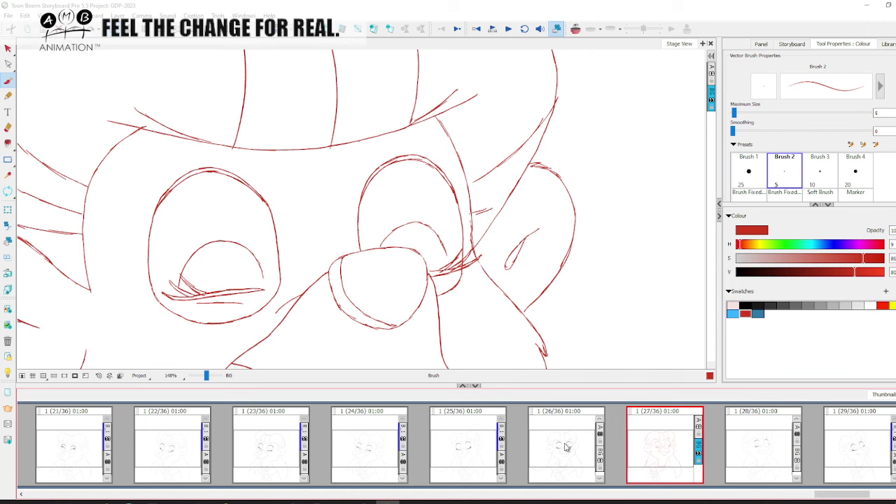
left_click(740, 431)
left_click(574, 439)
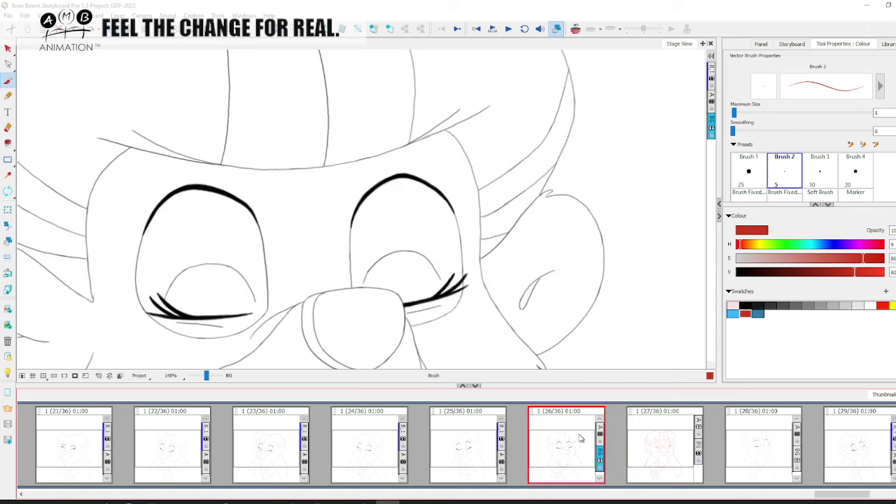
left_click_drag(219, 381, 204, 379)
key("space")
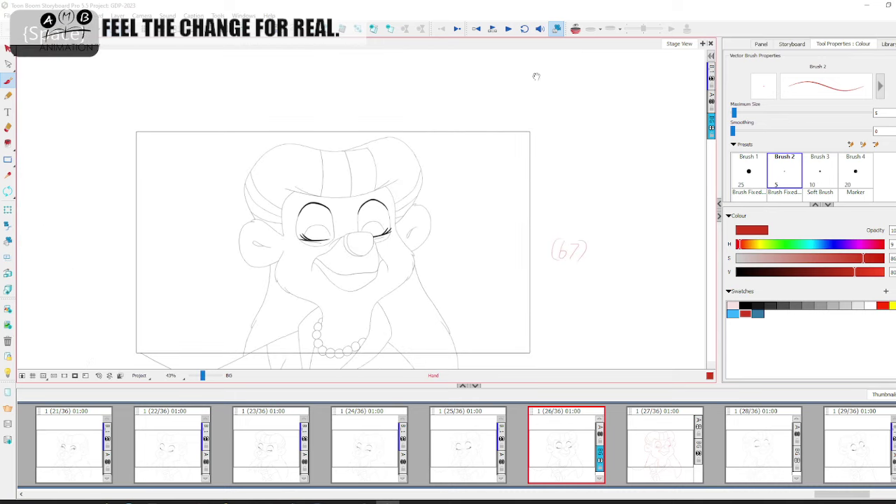
left_click_drag(441, 82, 444, 64)
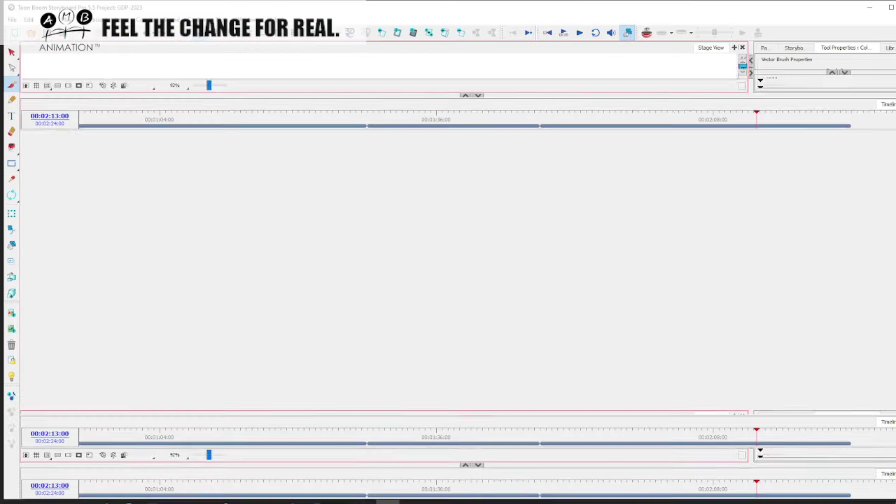
- Save the project and scrub the timeline across panels 23 to 25 to review the animation
key("ctrl+s")
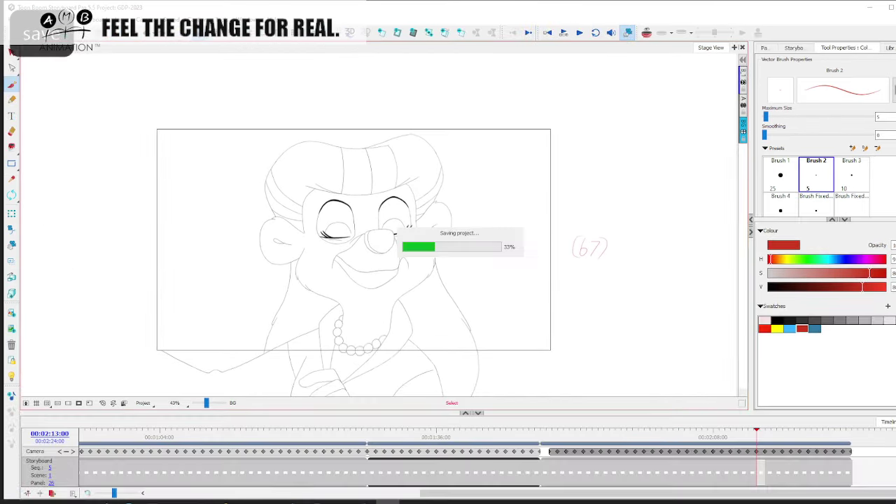
mouse_move(754, 440)
left_mouse_down()
mouse_move(804, 438)
mouse_move(715, 438)
mouse_move(805, 438)
mouse_move(684, 438)
mouse_move(798, 428)
mouse_move(559, 428)
mouse_move(840, 426)
mouse_move(698, 425)
mouse_move(740, 417)
mouse_move(729, 416)
left_mouse_up()
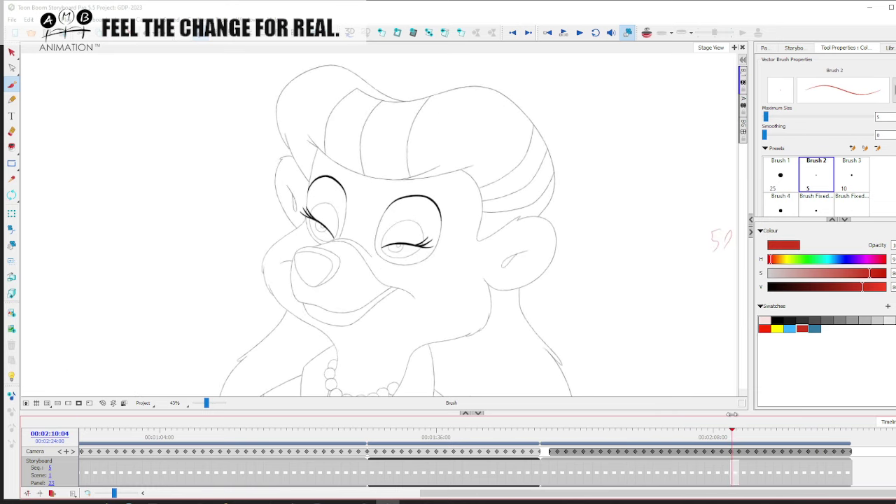
mouse_move(737, 412)
left_mouse_down()
mouse_move(694, 412)
mouse_move(746, 412)
mouse_move(726, 413)
mouse_move(736, 409)
mouse_move(741, 423)
mouse_move(540, 426)
mouse_move(813, 420)
mouse_move(726, 419)
mouse_move(776, 417)
mouse_move(751, 417)
mouse_move(759, 413)
mouse_move(782, 418)
mouse_move(744, 418)
mouse_move(830, 416)
mouse_move(543, 424)
mouse_move(853, 427)
mouse_move(732, 427)
mouse_move(747, 429)
mouse_move(749, 420)
left_mouse_up()
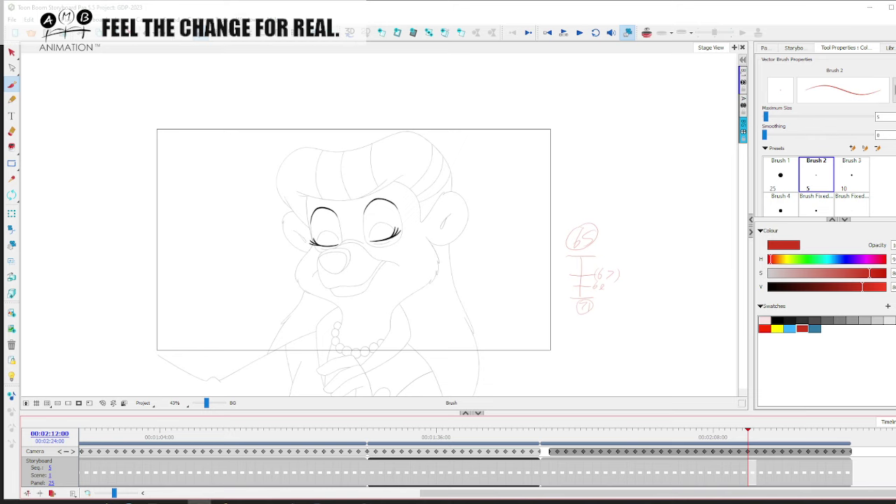
- Switch to the AMB Animation website in the browser, open the Real Animator Training Library joining page and start its video
left_click_drag(895, 109, 397, 59)
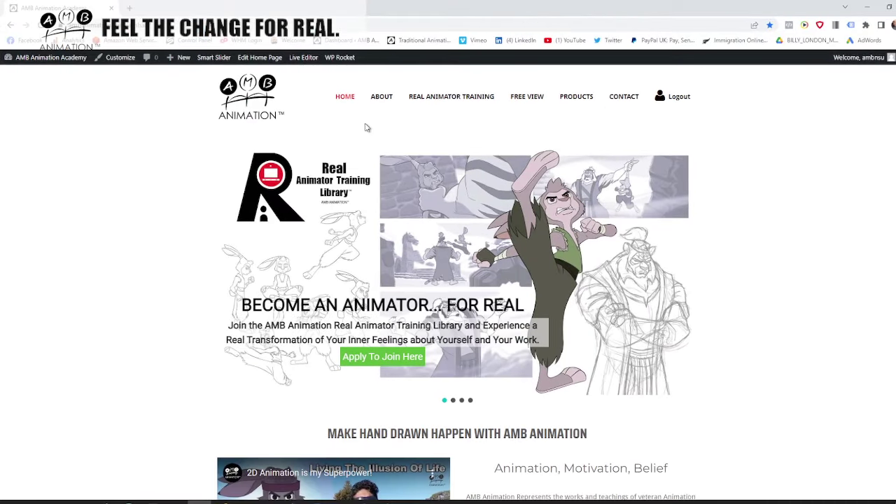
mouse_move(420, 104)
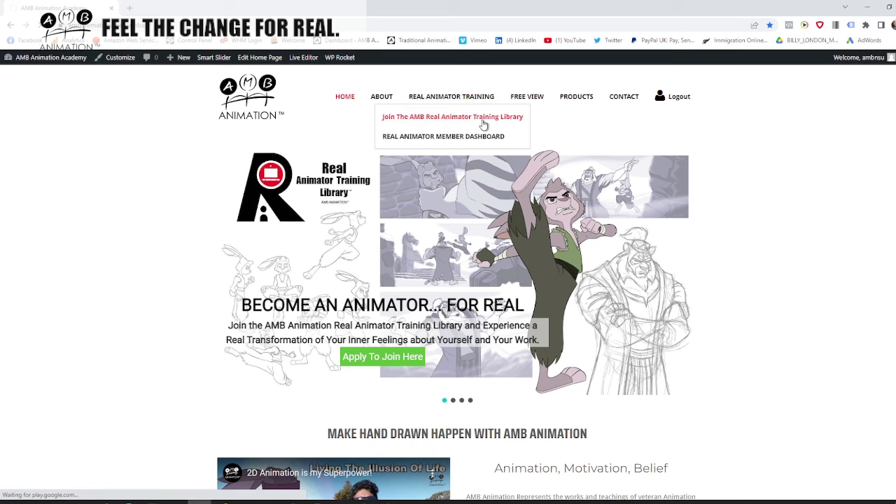
left_click(483, 125)
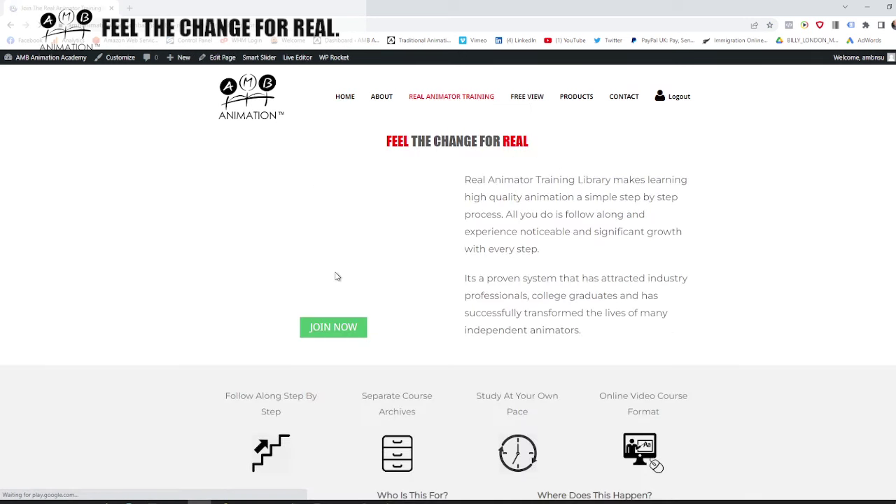
left_click(237, 288)
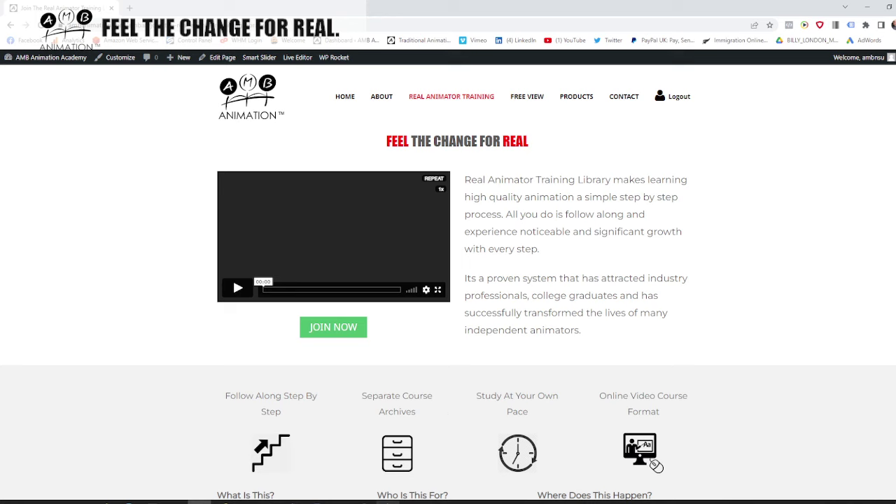
- Look through the training library page's course archives, benefits and value sections
mouse_move(387, 501)
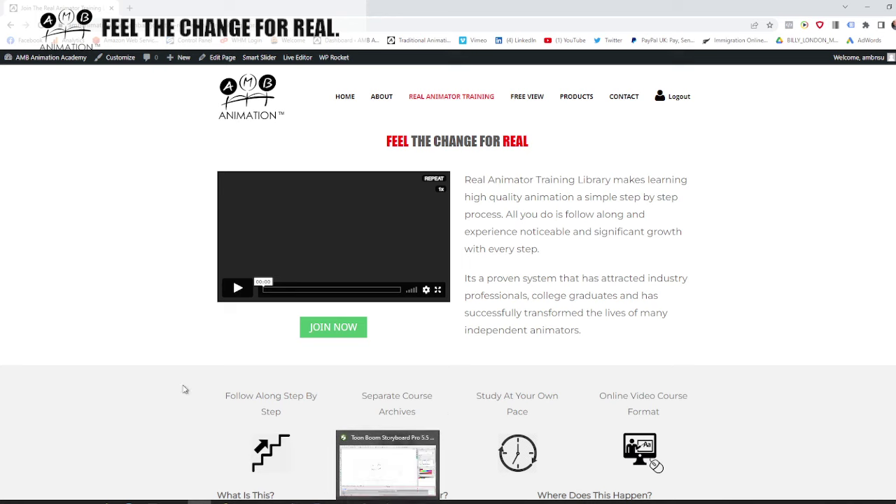
scroll(156, 352, "down", 4)
scroll(150, 352, "down", 12)
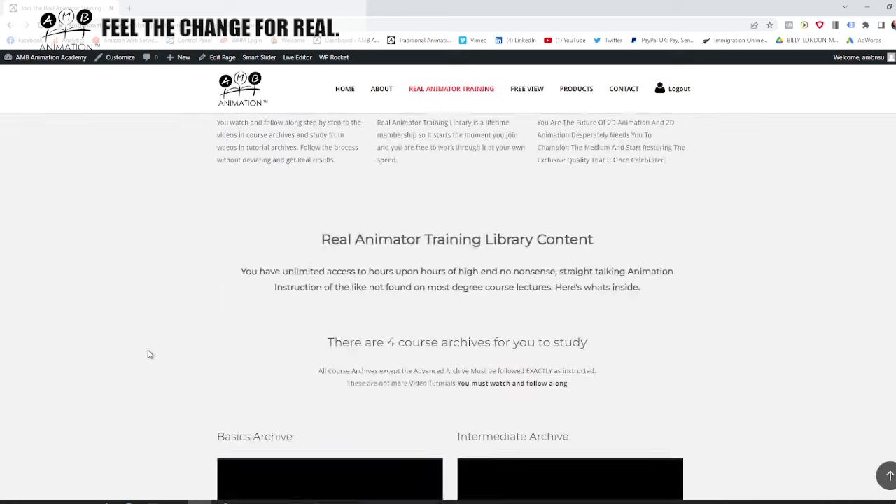
scroll(149, 354, "up", 3)
scroll(150, 354, "down", 12)
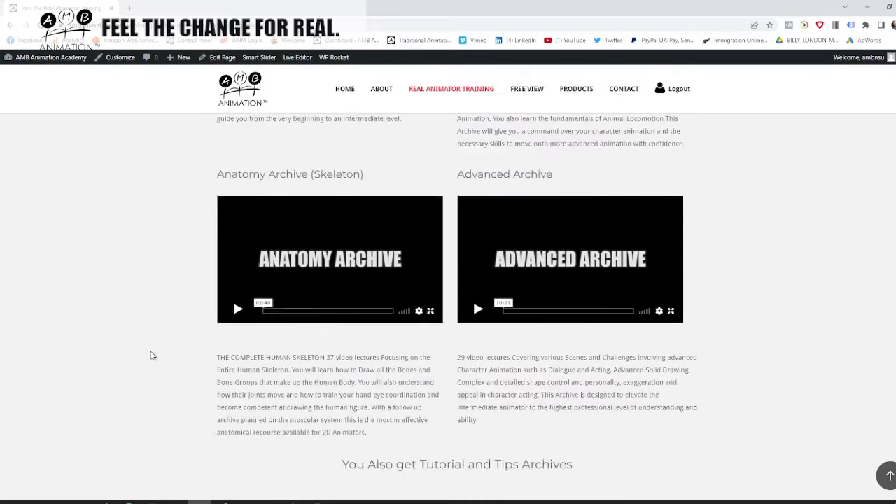
scroll(149, 354, "down", 3)
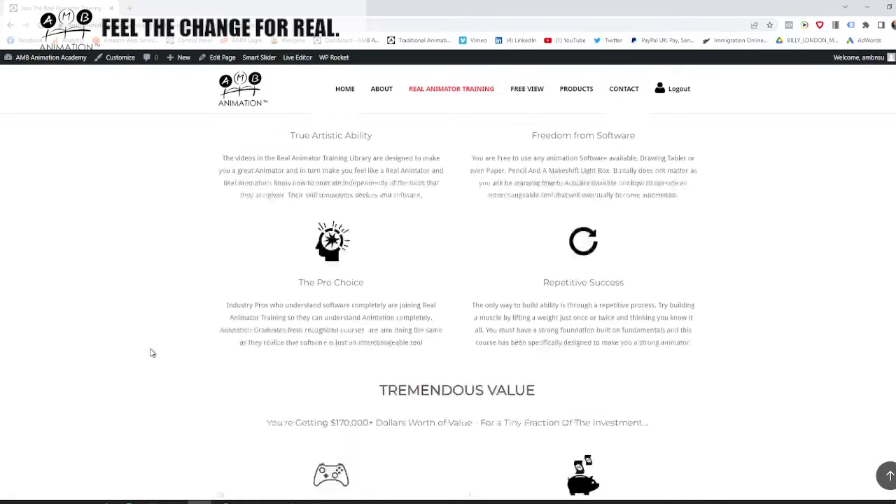
- Look through the page's 'Who This Is Not For' and 'Proven To Be Real' sections, expanding the testimonials video list
scroll(152, 352, "up", 1)
scroll(149, 352, "down", 8)
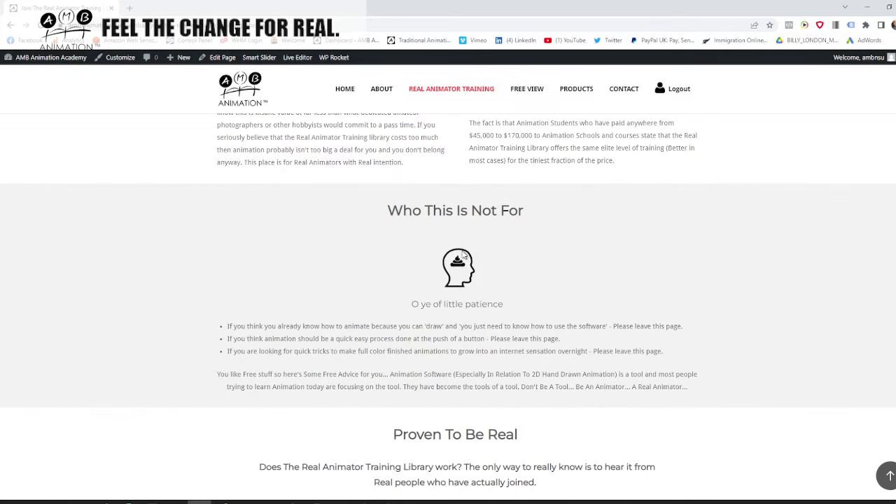
scroll(639, 269, "down", 4)
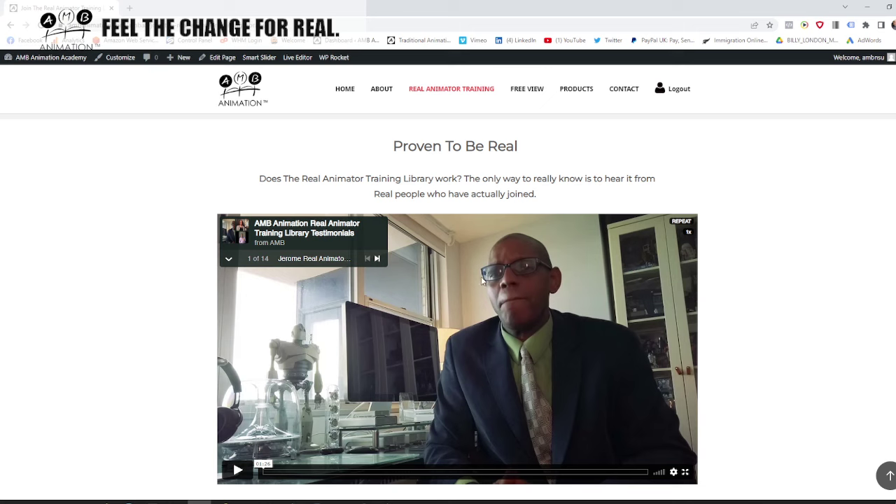
left_click(229, 258)
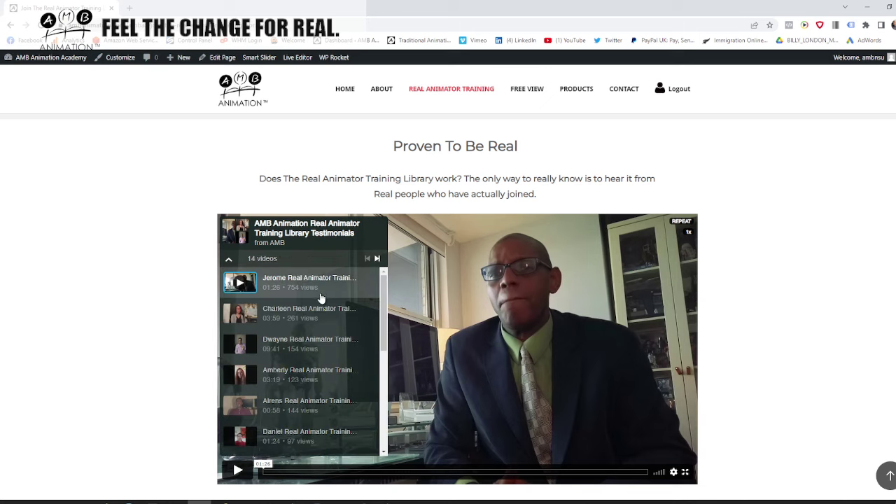
scroll(319, 302, "down", 4)
scroll(319, 302, "up", 4)
- Return to the start of the training page and follow its Join Now link to the Real Animator Training Library welcome page
scroll(584, 236, "up", 15)
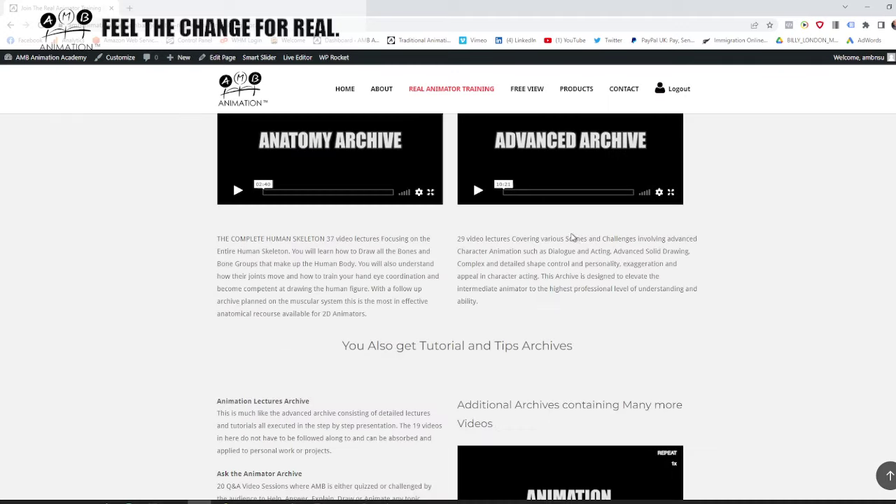
scroll(577, 241, "up", 12)
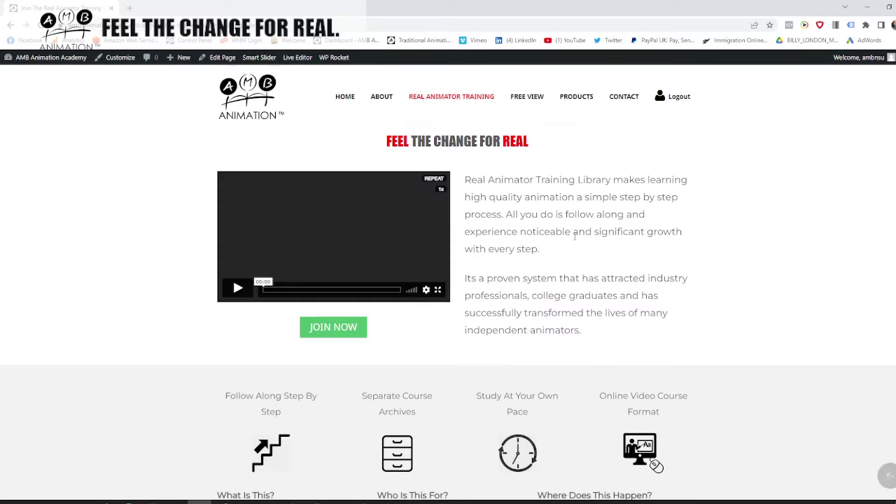
left_click(339, 326)
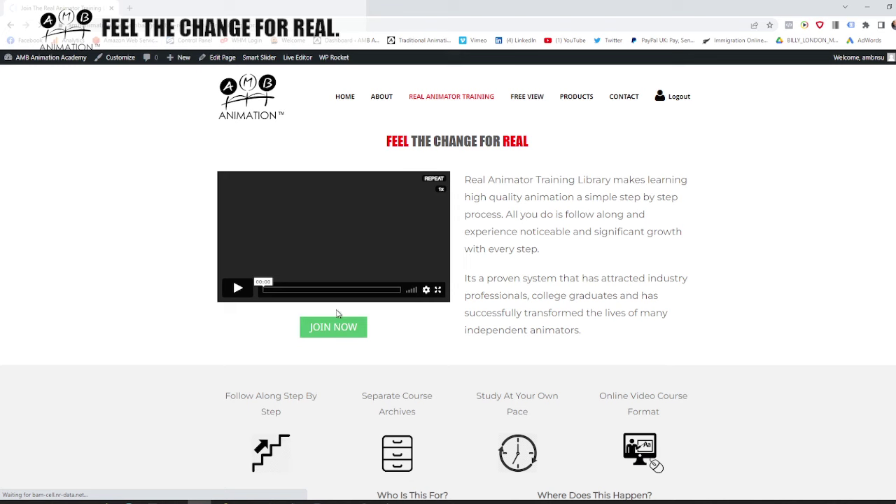
- Watch the welcome video in full screen, then return to the Real Animator Training Library page
scroll(331, 313, "down", 1)
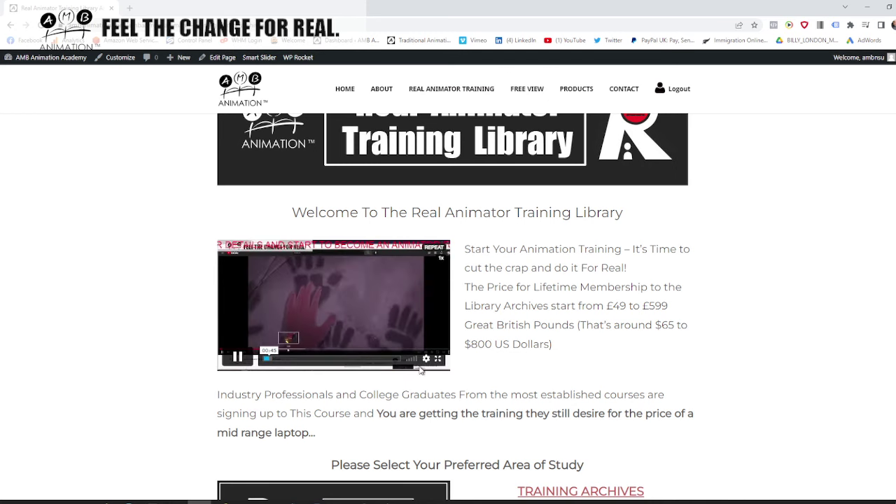
left_click(438, 359)
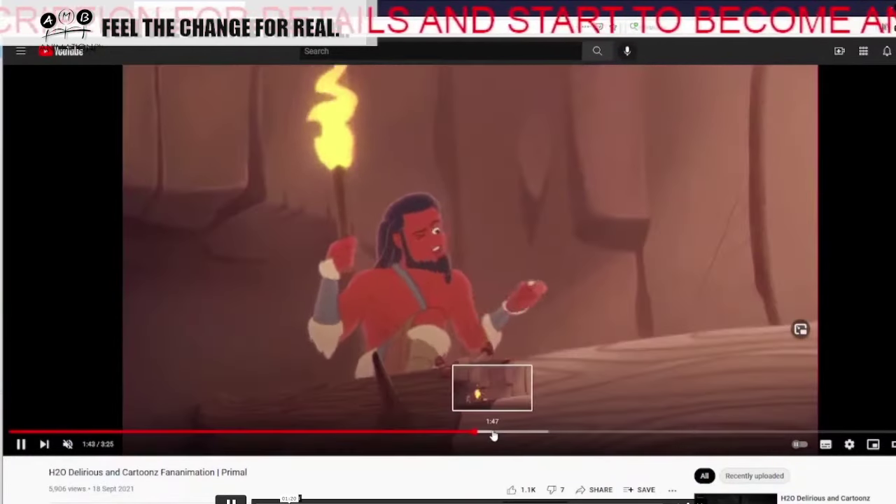
left_click(663, 433)
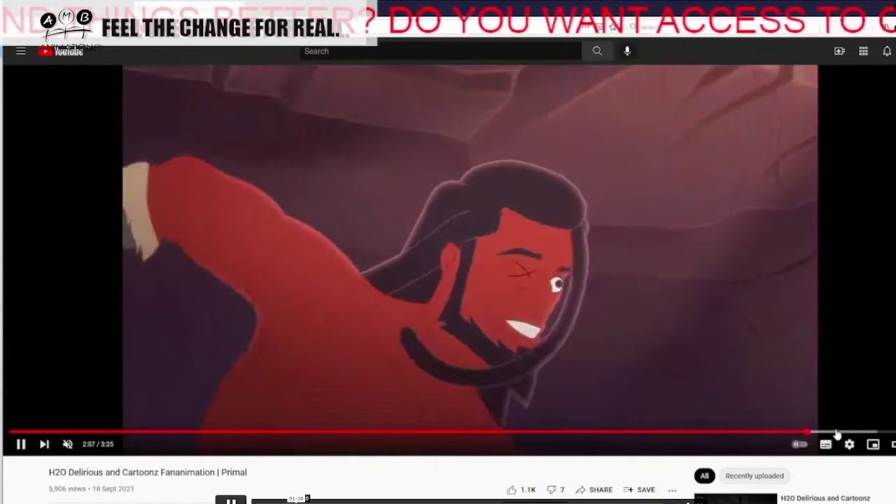
left_click(840, 431)
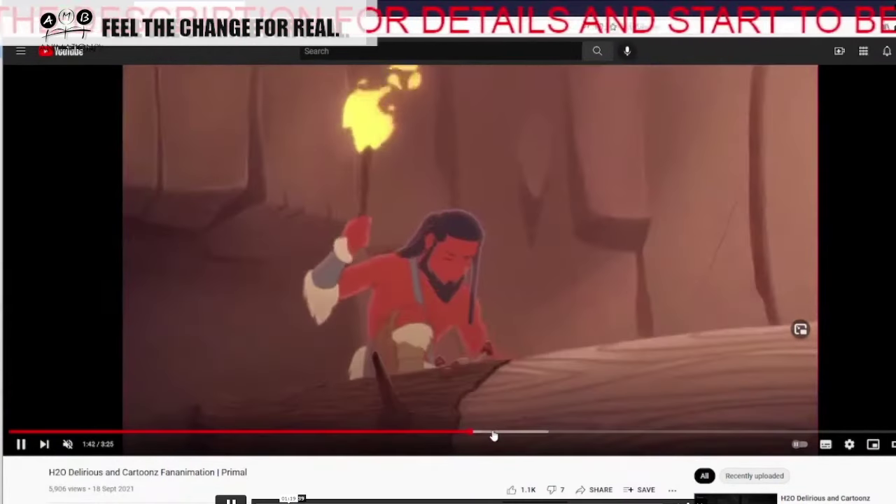
left_click(410, 433)
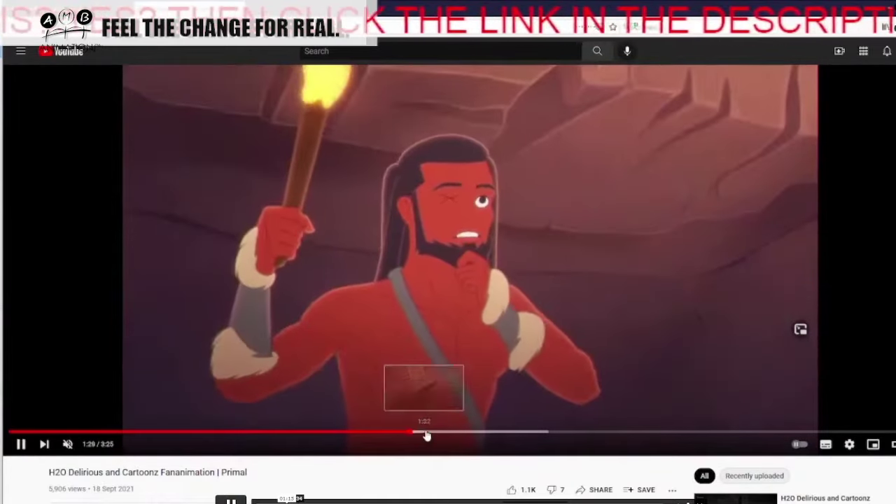
left_click(428, 434)
left_click(448, 434)
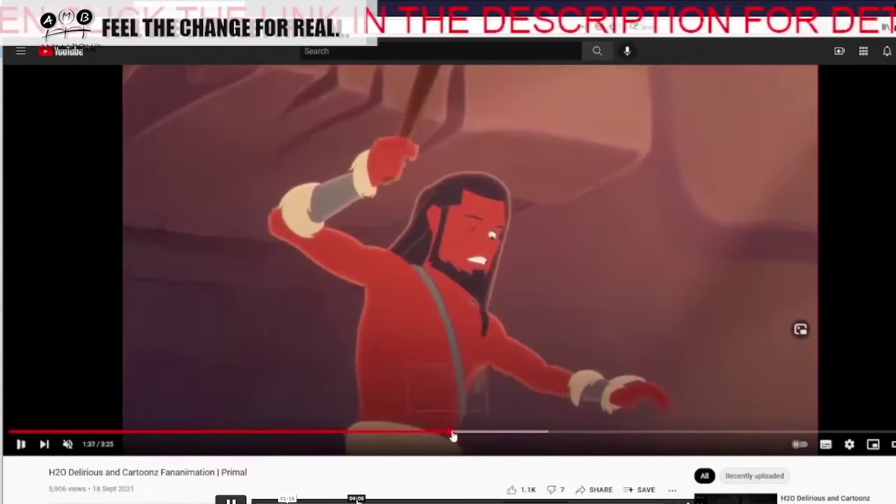
left_click(463, 434)
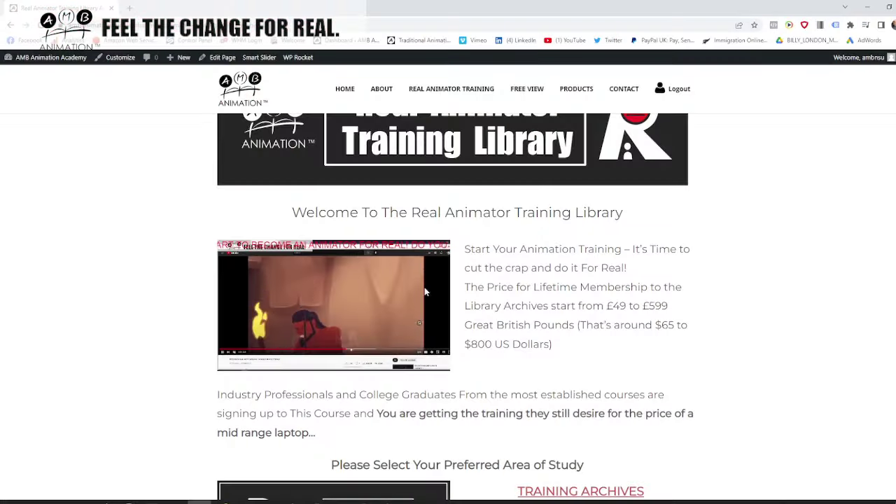
- Pause and resume the embedded welcome video, then skip it forward past the three-minute mark
scroll(208, 336, "down", 2)
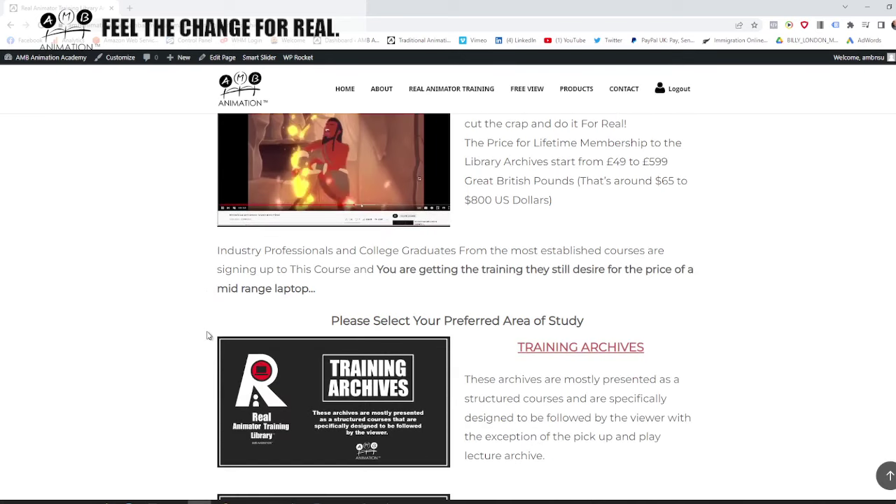
left_click(235, 215)
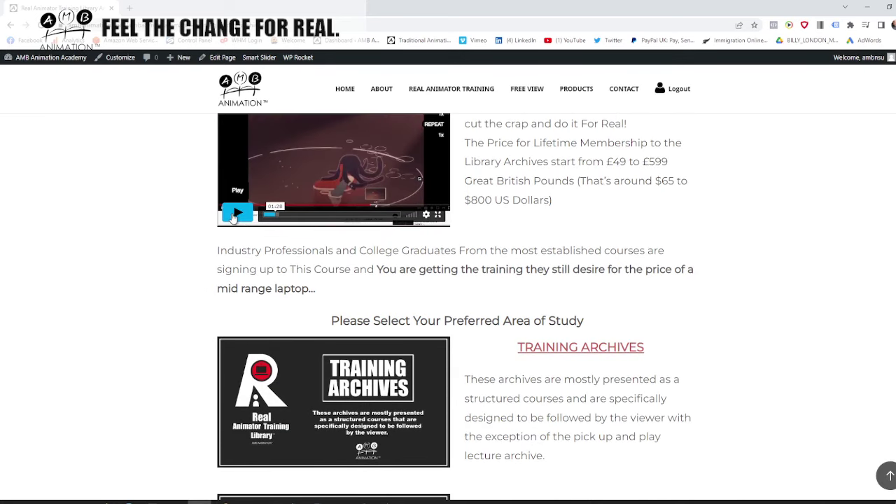
left_click(238, 213)
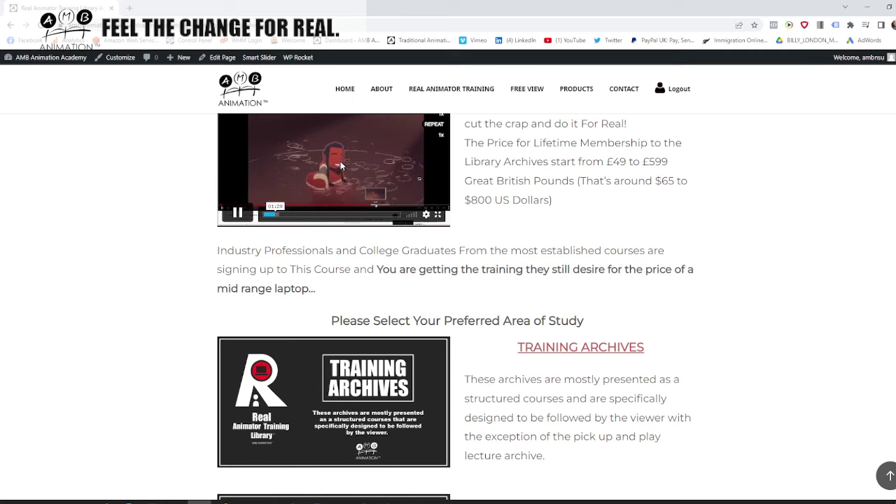
scroll(349, 211, "up", 1)
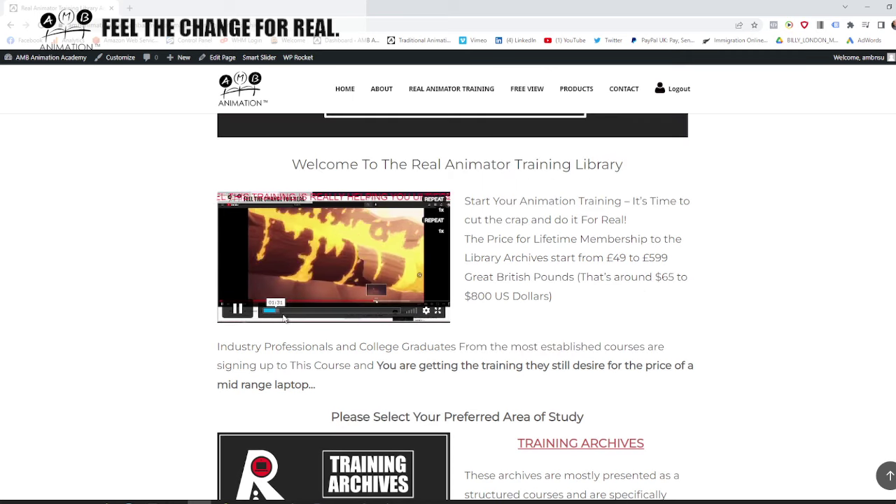
left_click_drag(279, 311, 289, 313)
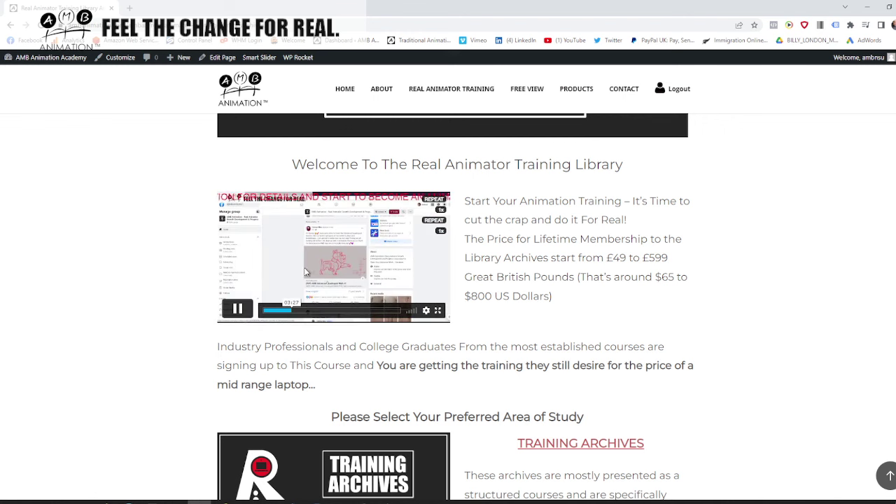
- Look over the Training Archives and Edutainment Archives study areas, then open the Training Archives page
scroll(203, 301, "down", 3)
scroll(203, 302, "down", 1)
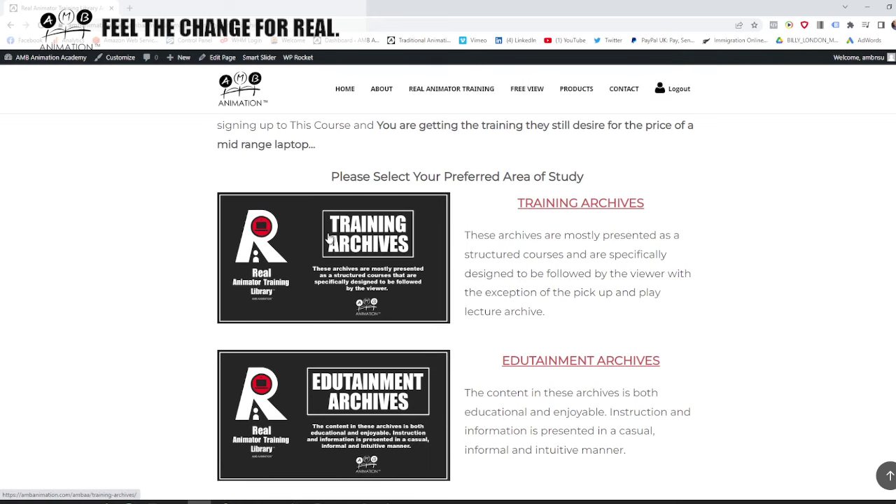
scroll(342, 364, "down", 1)
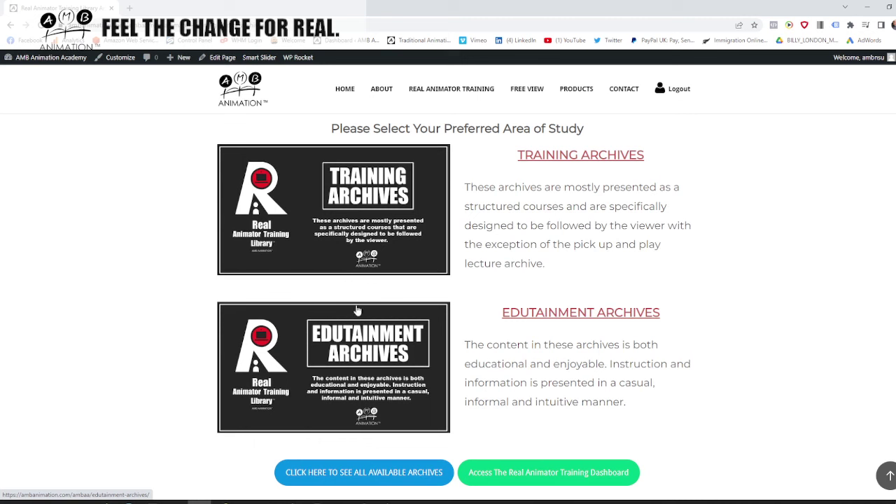
scroll(345, 299, "up", 3)
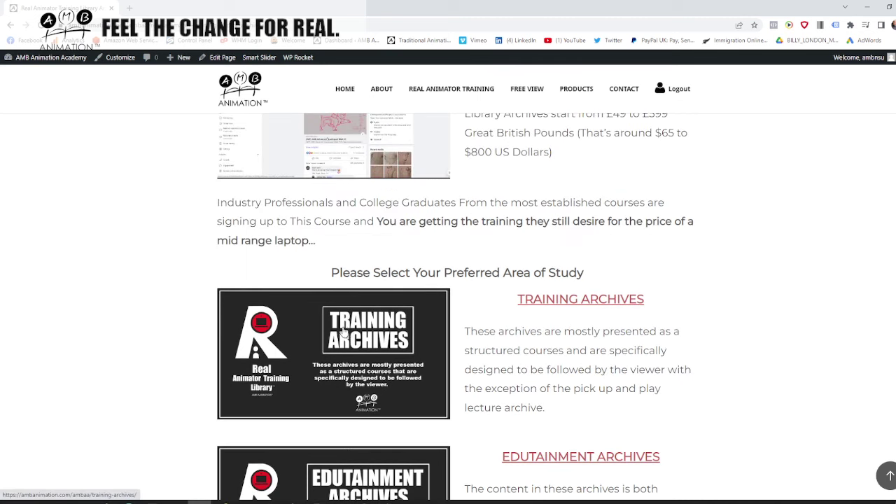
scroll(344, 329, "down", 2)
scroll(351, 325, "up", 1)
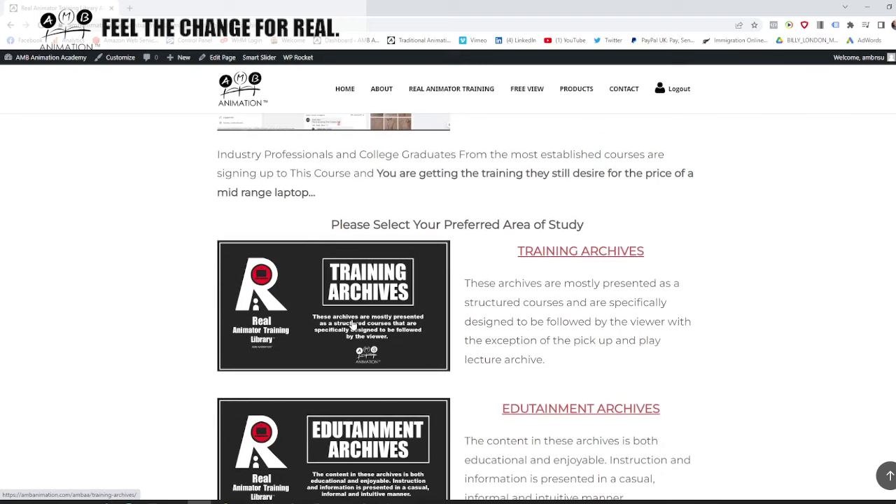
scroll(354, 305, "up", 5)
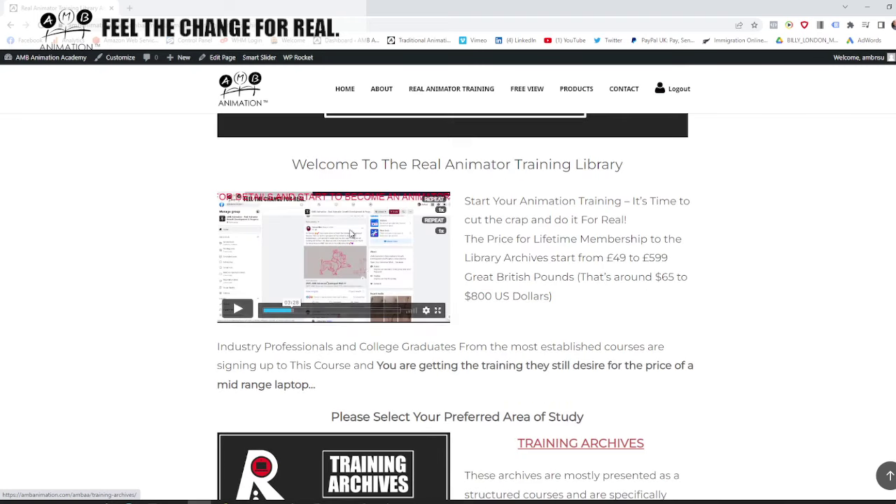
scroll(363, 315, "down", 5)
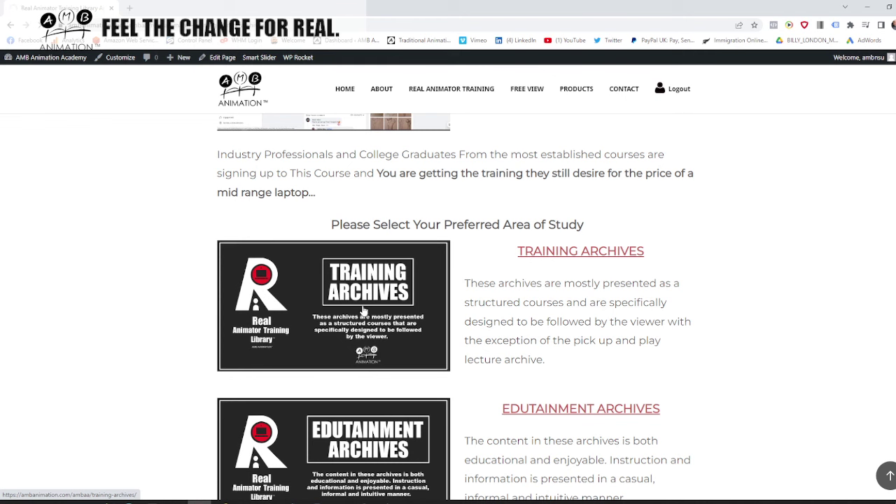
left_click(357, 308)
- Examine the Real Animator Training Archive Bundle and Master Animator Training Bundle offers on the Training Archives page
scroll(254, 302, "down", 6)
scroll(259, 305, "up", 1)
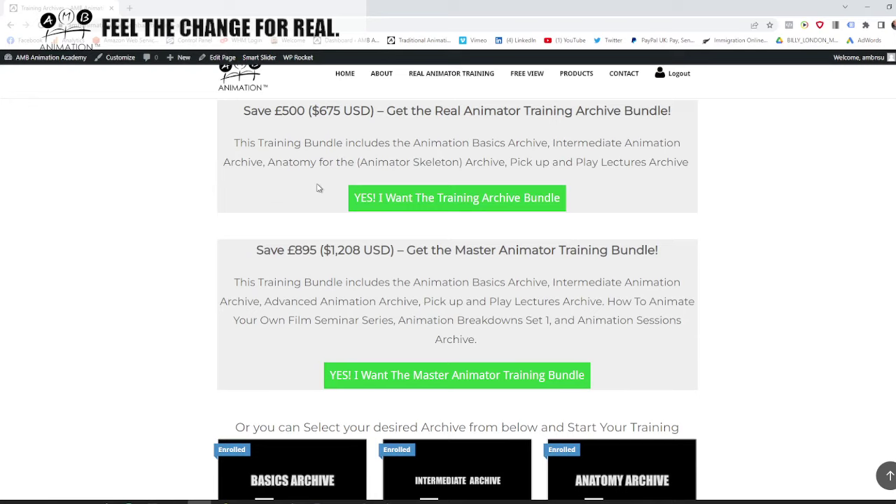
scroll(318, 187, "down", 3)
scroll(310, 212, "up", 4)
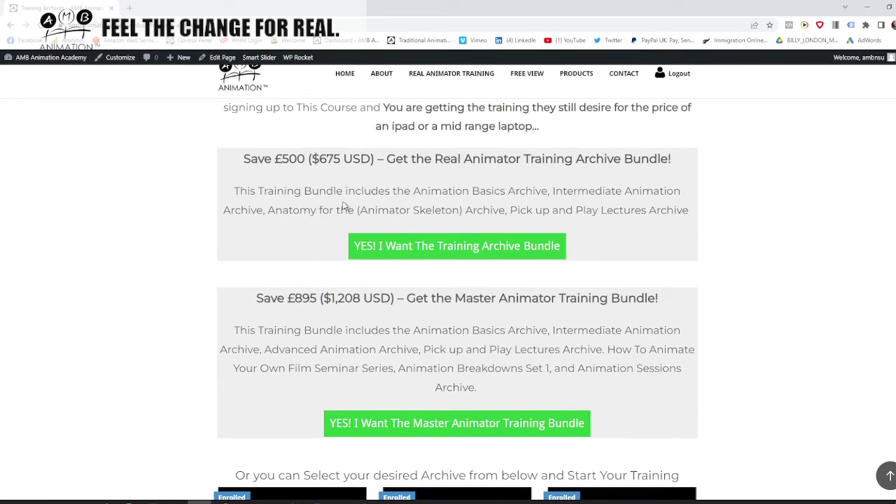
scroll(446, 313, "down", 4)
scroll(440, 315, "up", 5)
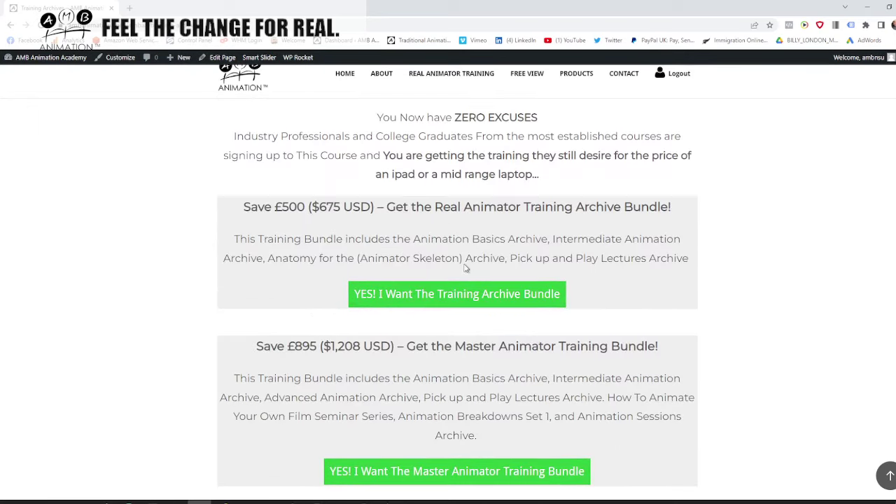
scroll(532, 206, "down", 2)
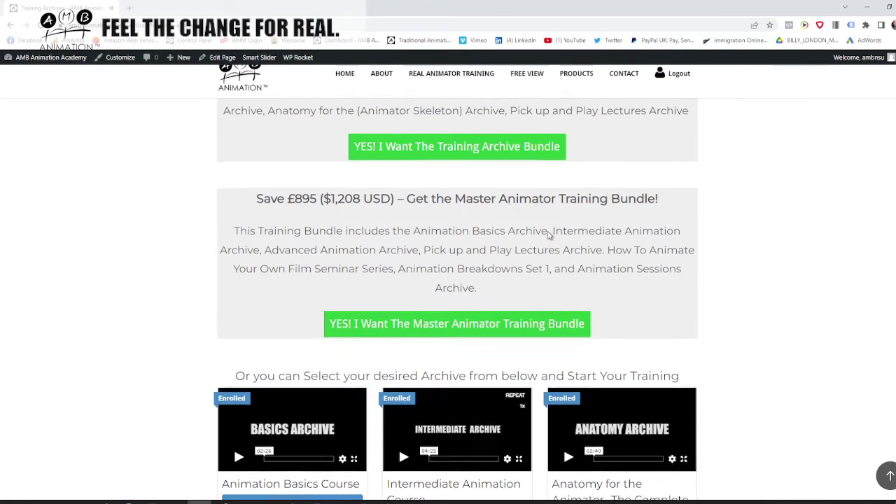
- Review the individual archive courses listed below the bundles, rechecking the page's introduction before returning to the course list
scroll(571, 217, "down", 2)
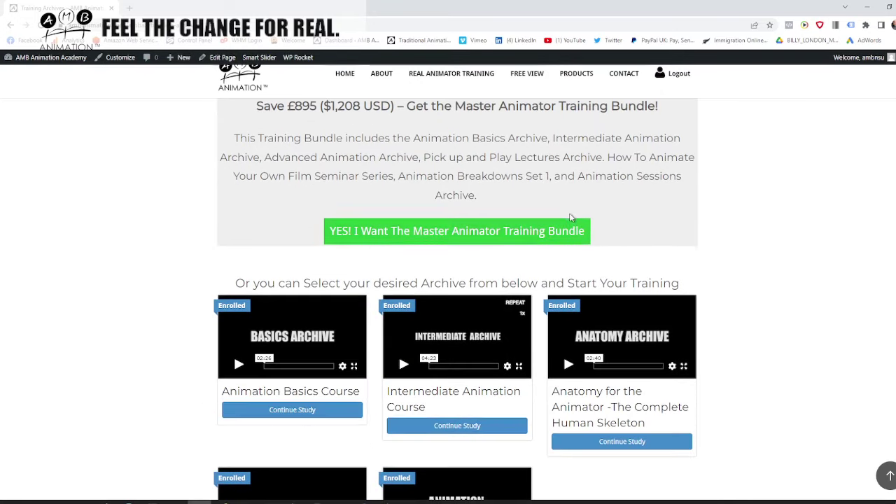
scroll(455, 186, "up", 3)
scroll(446, 231, "down", 5)
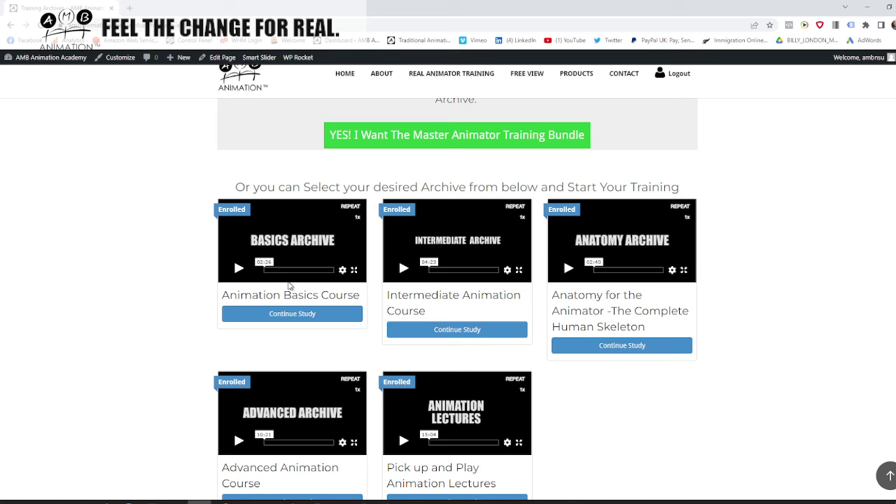
scroll(290, 285, "down", 1)
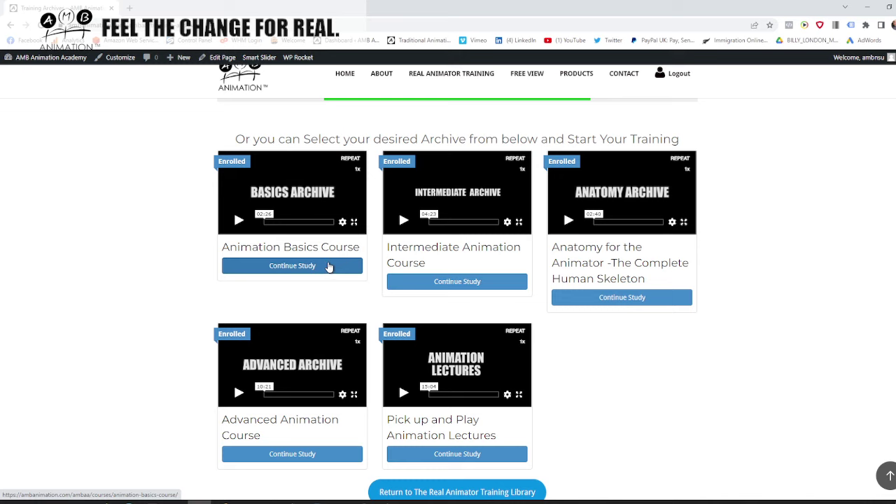
scroll(338, 287, "up", 10)
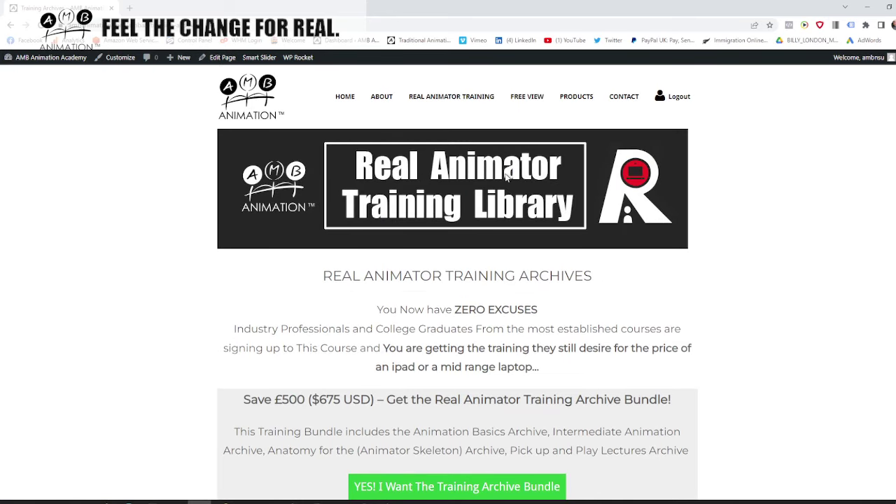
scroll(507, 177, "down", 7)
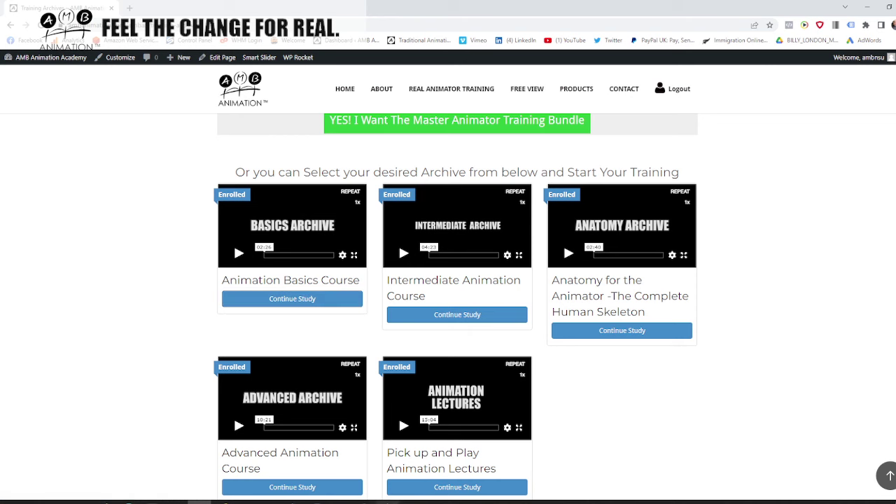
left_click(389, 502)
left_click_drag(732, 440, 766, 430)
left_click(868, 10)
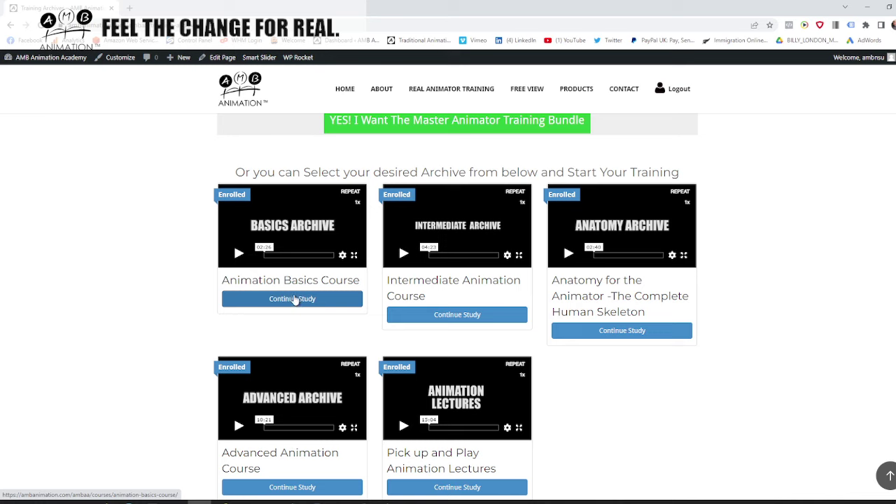
- Open the Animation Basics Course from the list of training archives
left_click(300, 305)
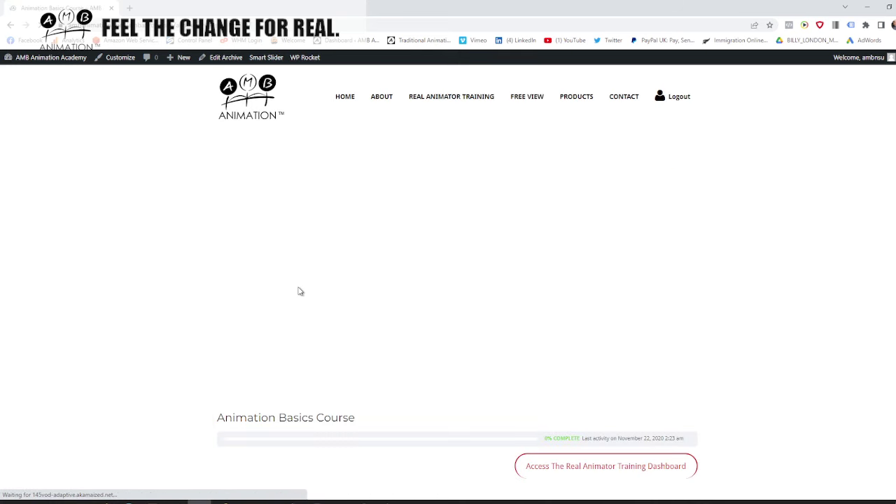
- Open the Ball Series from the Animation Basics Course, look over its three lectures, and return to the course page
scroll(294, 293, "down", 5)
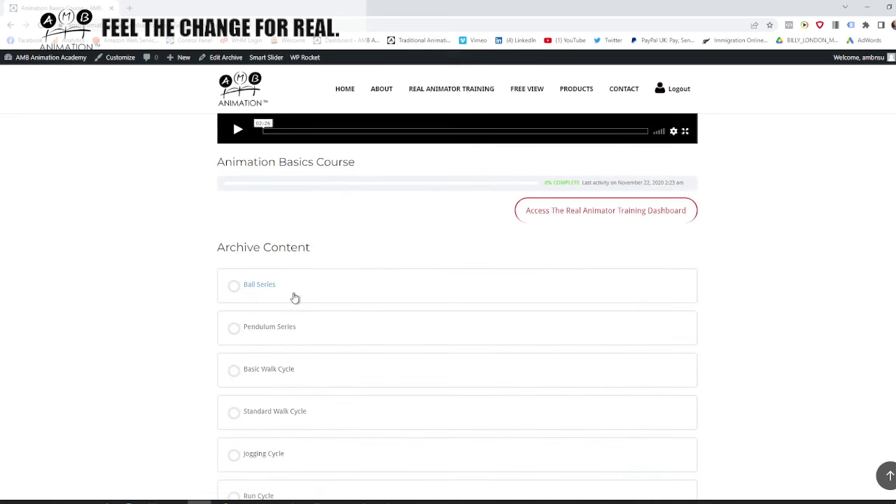
scroll(292, 296, "up", 2)
scroll(291, 294, "down", 2)
left_click(254, 285)
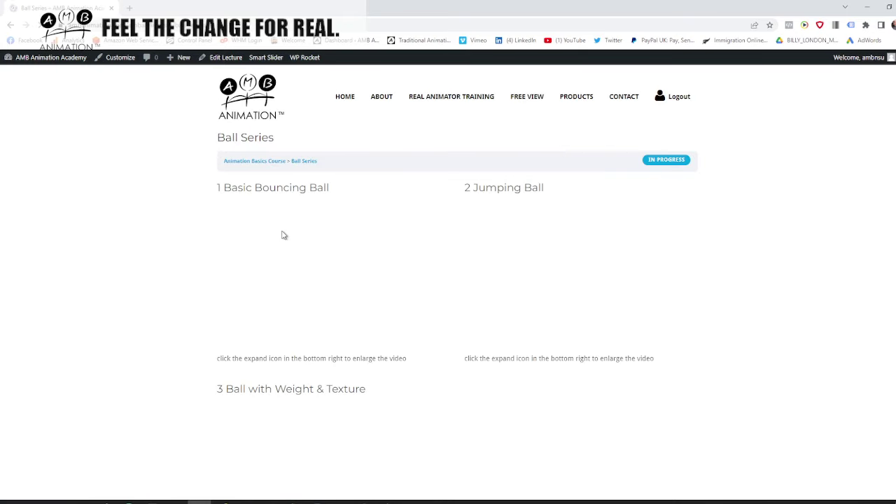
scroll(285, 235, "down", 3)
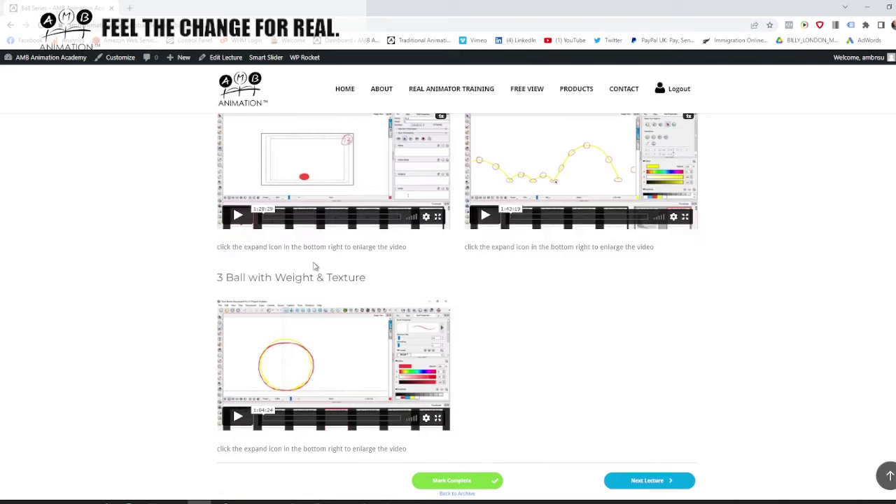
scroll(315, 266, "up", 3)
left_click(10, 25)
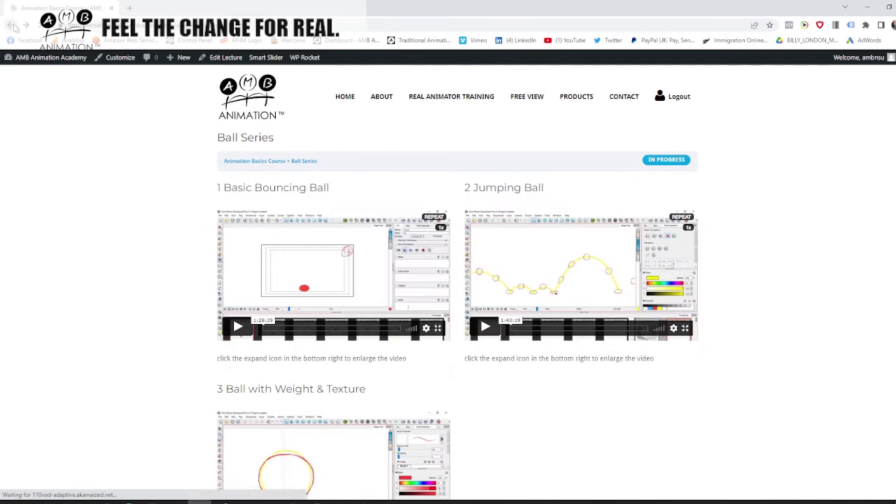
- Review the Animation Basics Course page from its introduction video to the Archive Content list
scroll(288, 264, "up", 1)
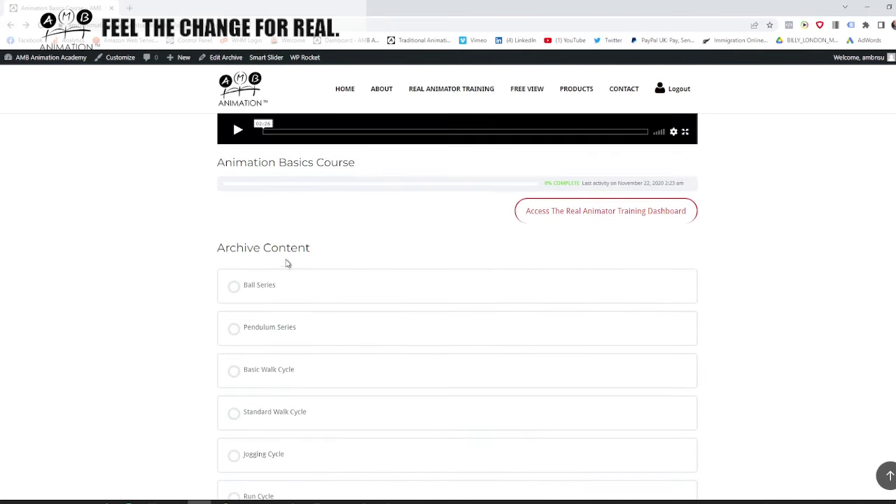
scroll(302, 306, "down", 1)
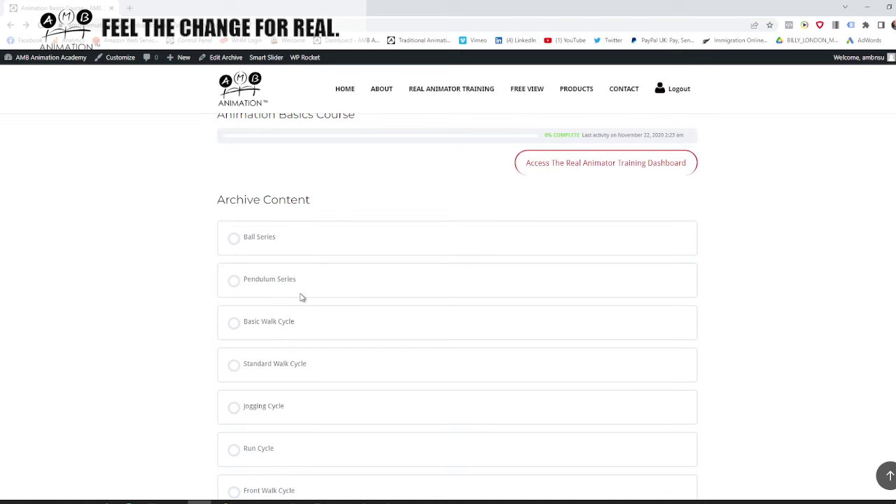
scroll(302, 298, "up", 5)
scroll(404, 217, "up", 1)
scroll(402, 231, "down", 3)
scroll(401, 238, "up", 3)
scroll(399, 249, "down", 4)
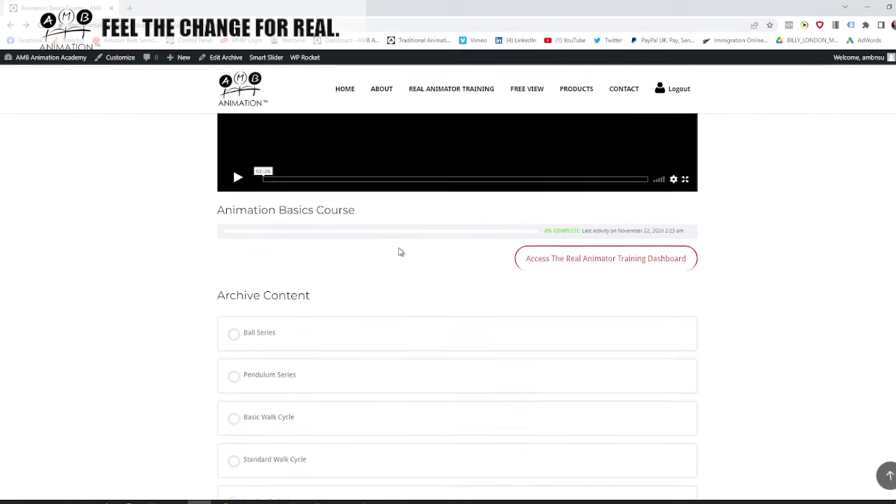
scroll(405, 252, "down", 1)
scroll(409, 252, "up", 1)
scroll(406, 251, "down", 3)
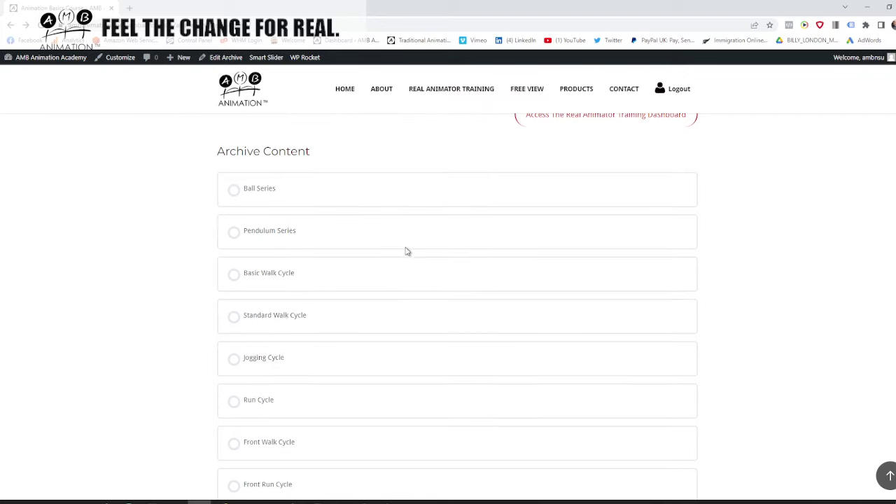
- Open the Pendulum Series, look over its lecture videos, and return to the Animation Basics Course page
left_click(293, 238)
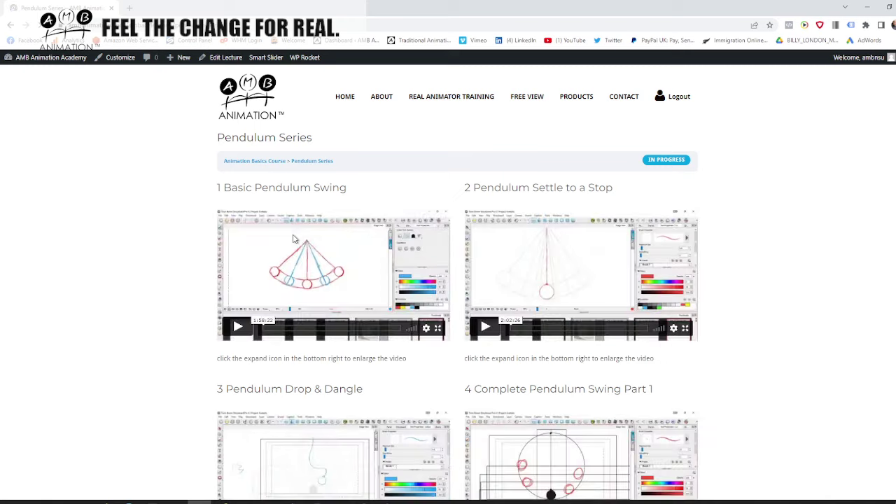
scroll(322, 242, "down", 3)
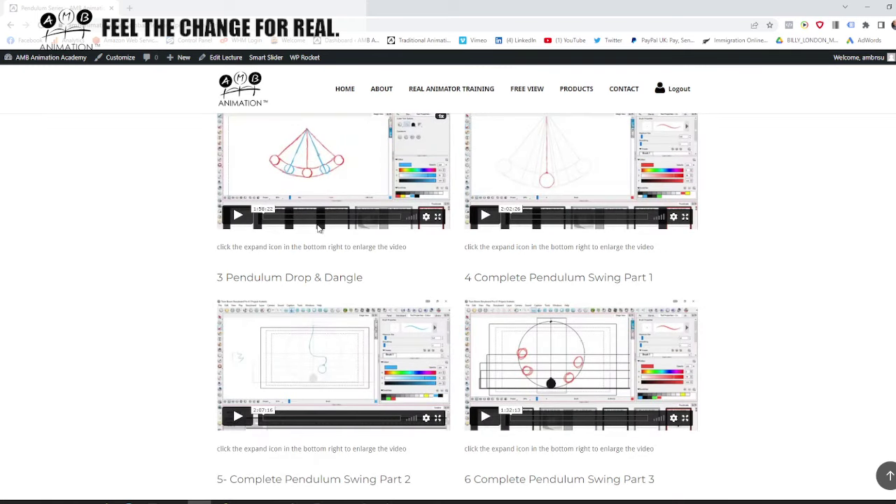
scroll(389, 215, "up", 3)
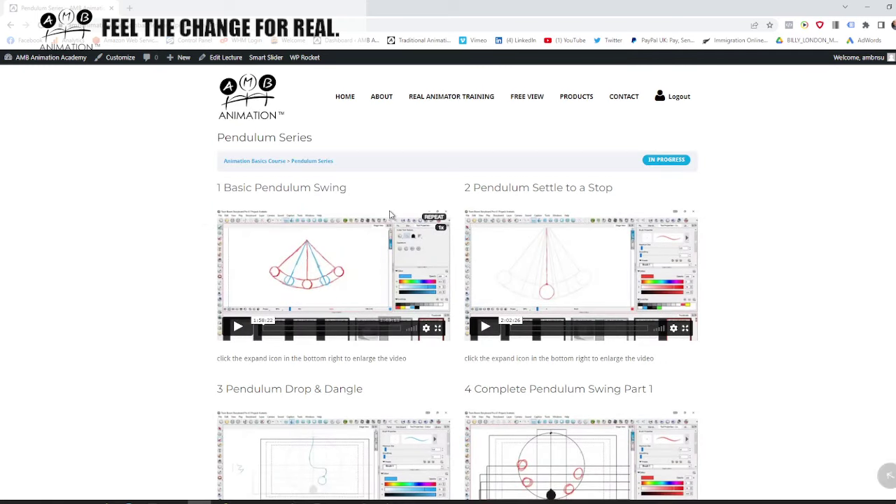
scroll(366, 243, "down", 3)
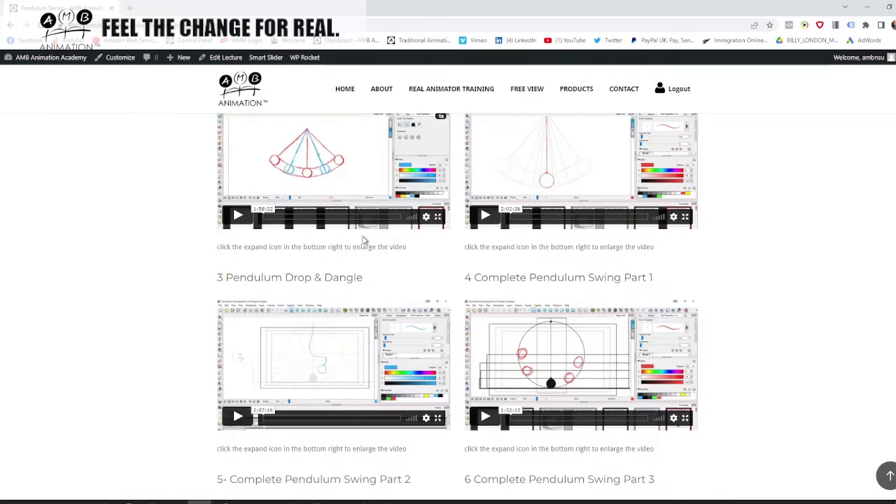
left_click(11, 25)
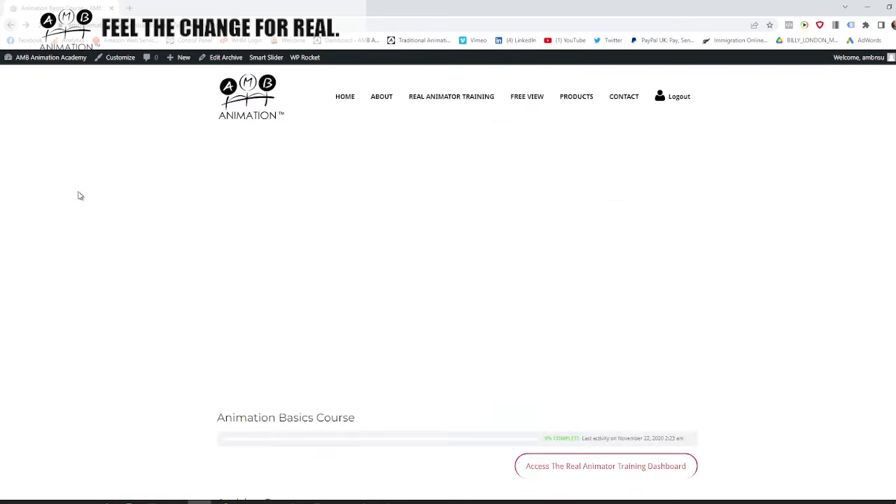
- Revisit the Ball Series lectures and go back to the Archive Content list
left_click(272, 197)
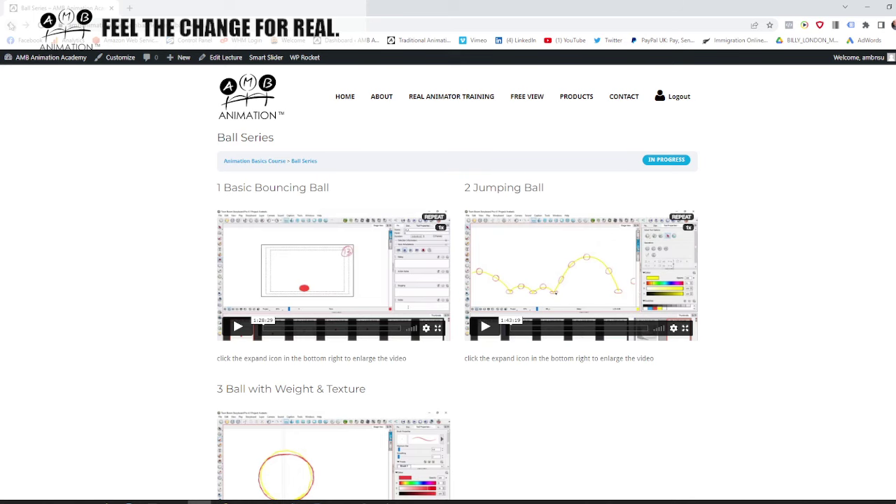
left_click(10, 25)
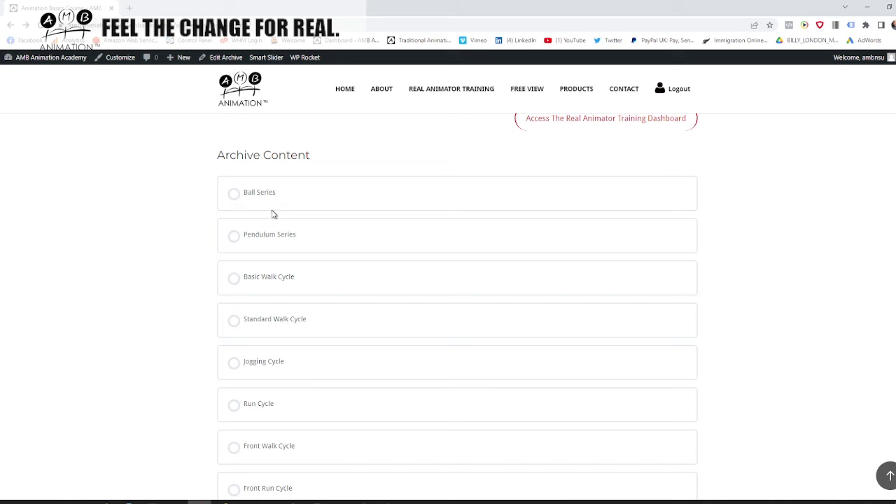
scroll(273, 223, "down", 1)
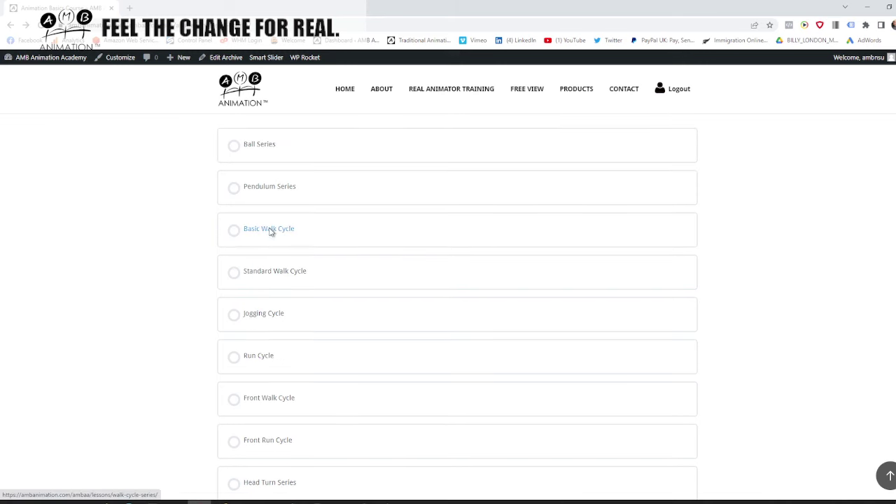
- Open the Basic Walk Cycle lecture, look over its Part 1 to Part 4 videos, and return to the course
left_click(297, 242)
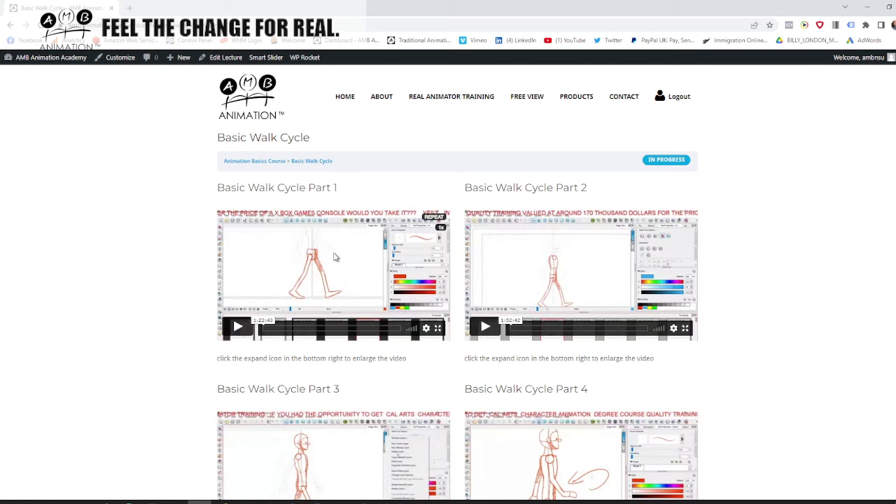
scroll(502, 252, "down", 2)
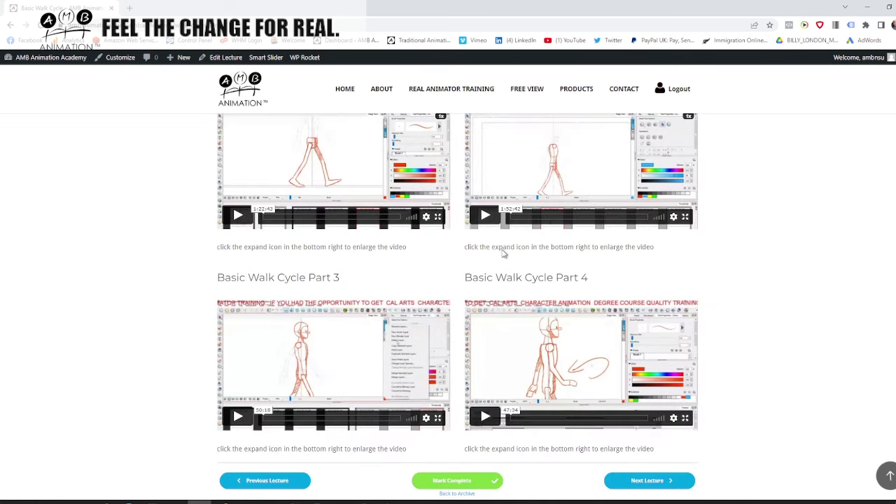
scroll(502, 250, "up", 1)
scroll(488, 287, "down", 2)
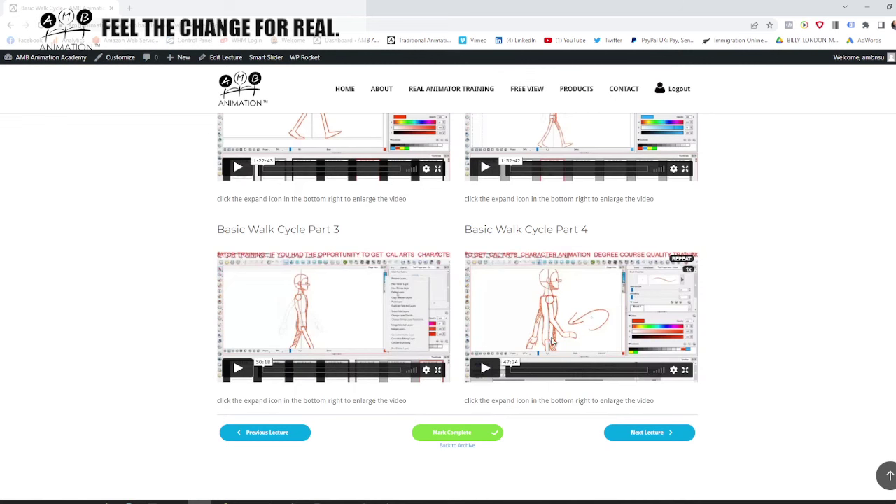
scroll(432, 279, "up", 2)
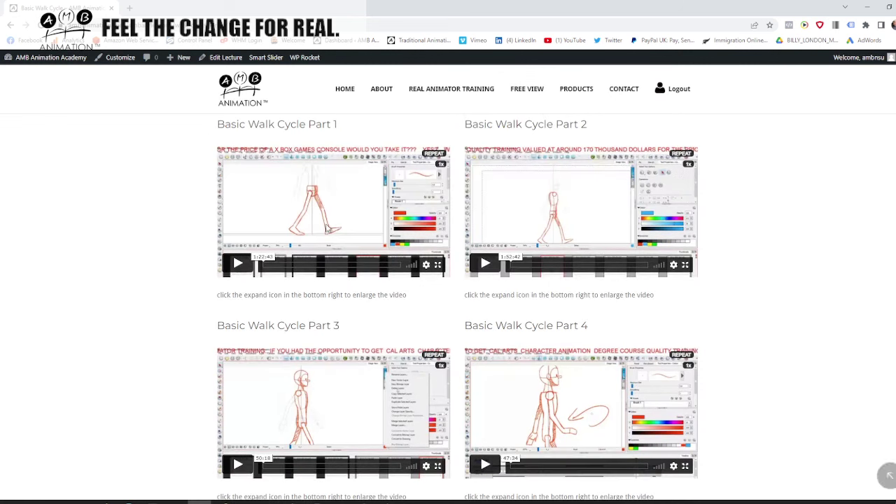
left_click(10, 25)
- Look through the whole Archive Content list and open the Head Turn Series at its end
scroll(306, 286, "down", 4)
scroll(297, 286, "down", 2)
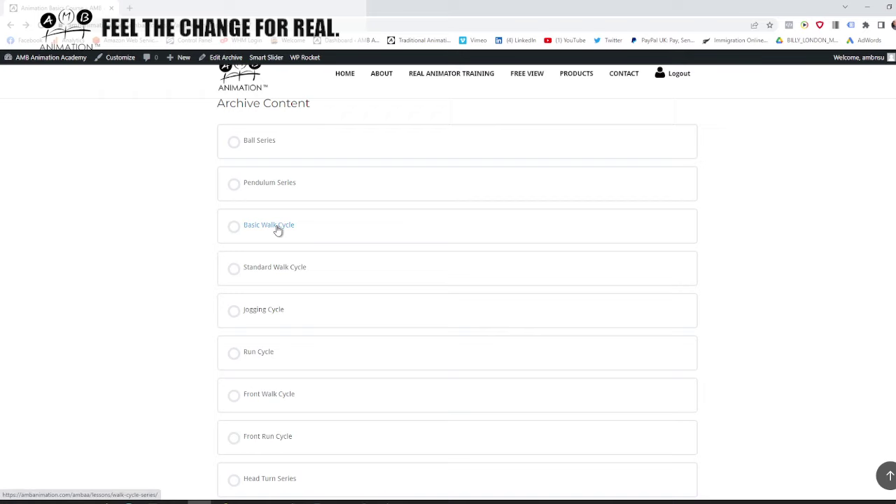
scroll(273, 308, "down", 1)
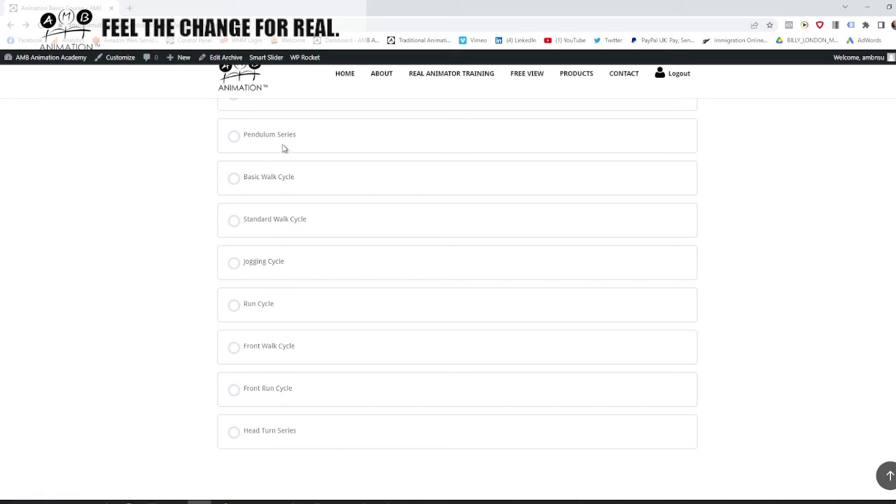
scroll(280, 168, "down", 1)
scroll(264, 290, "up", 2)
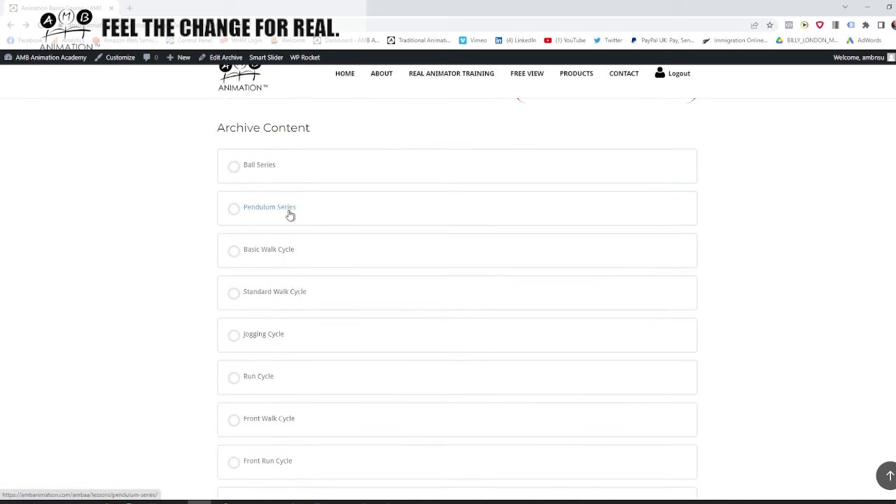
scroll(290, 217, "down", 2)
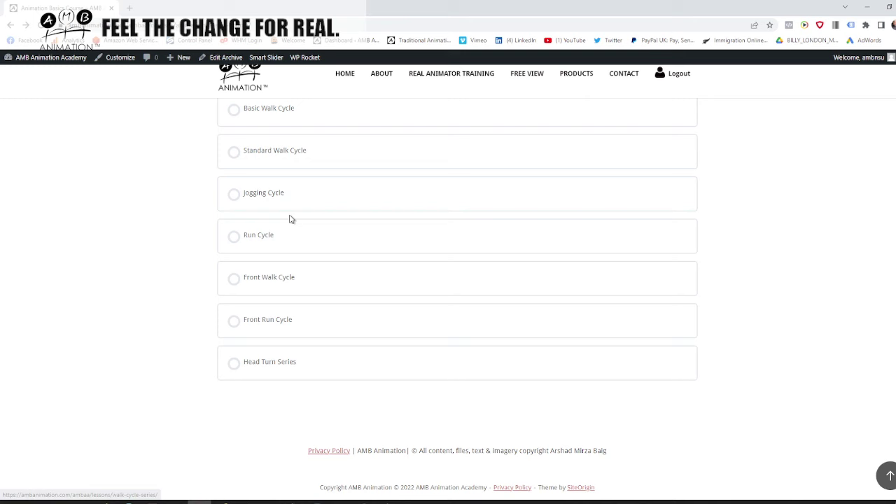
left_click(284, 362)
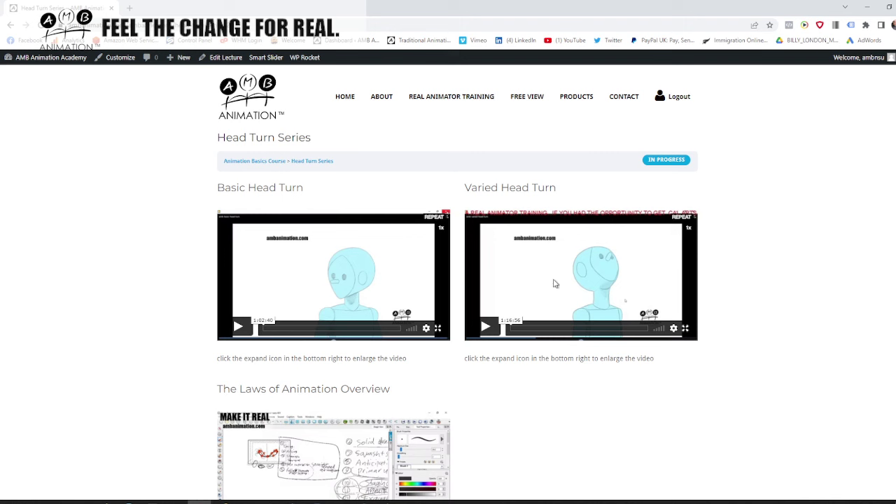
- Switch to Toon Boom Storyboard Pro, scrub the timeline to 00:02:19:13 in panel 32, and return to the browser
left_click(388, 502)
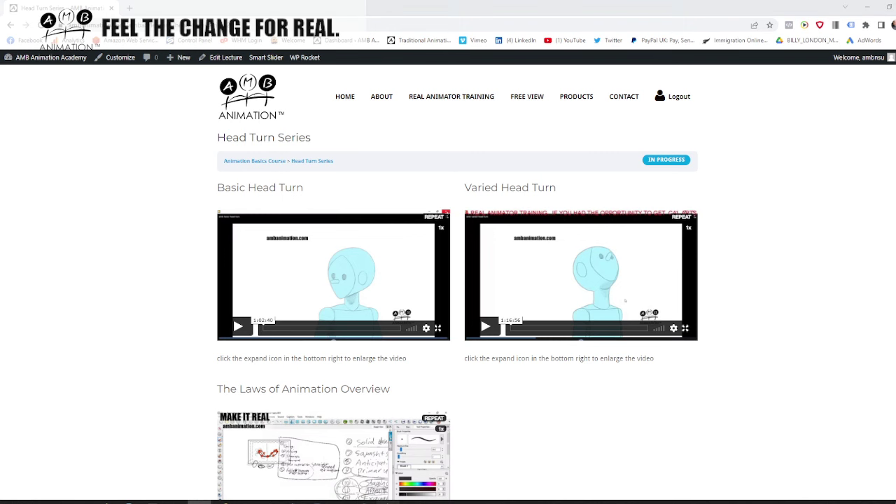
left_click_drag(770, 437, 813, 429)
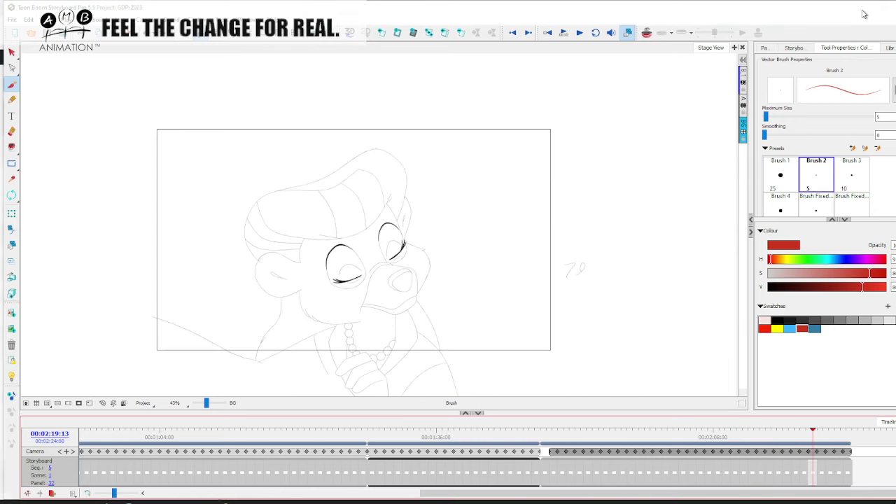
left_click(869, 7)
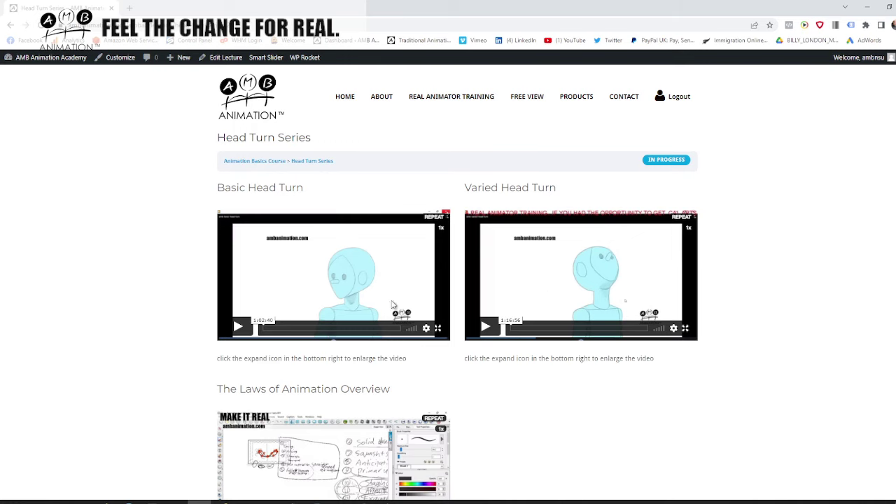
- Look over the Head Turn Series videos, including The Laws of Animation Overview, and return to the Animation Basics Course
scroll(384, 285, "down", 3)
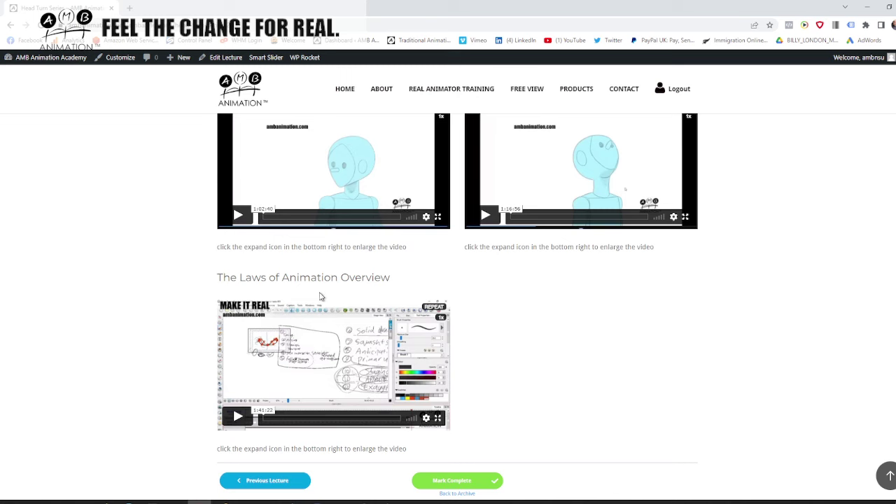
scroll(317, 293, "up", 3)
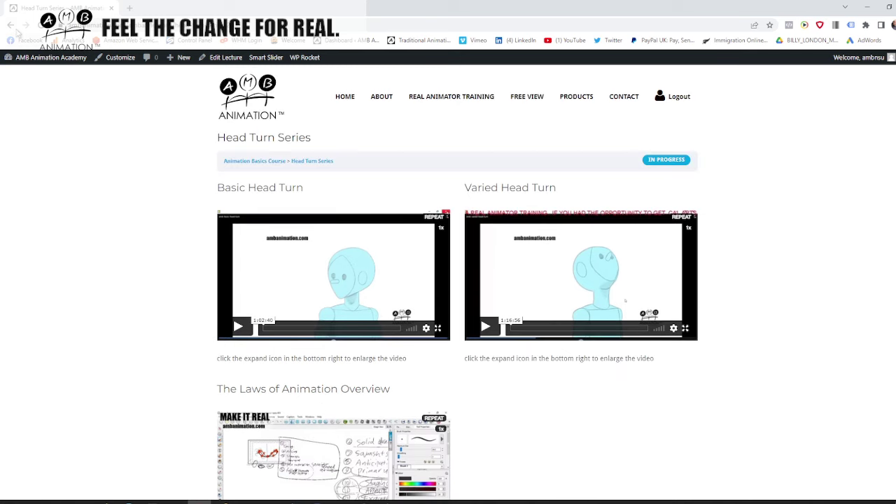
left_click(13, 28)
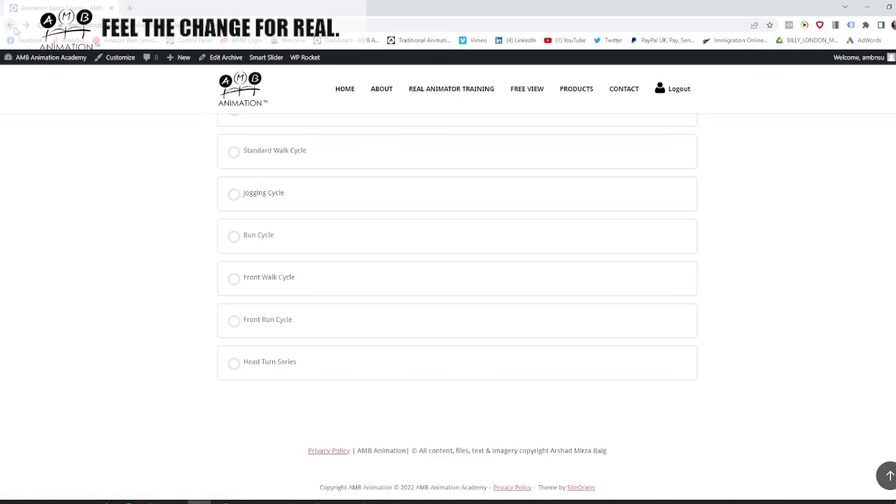
- Return to the Training Archives page and open the Intermediate Animation Course to view its Archive Content
left_click(13, 28)
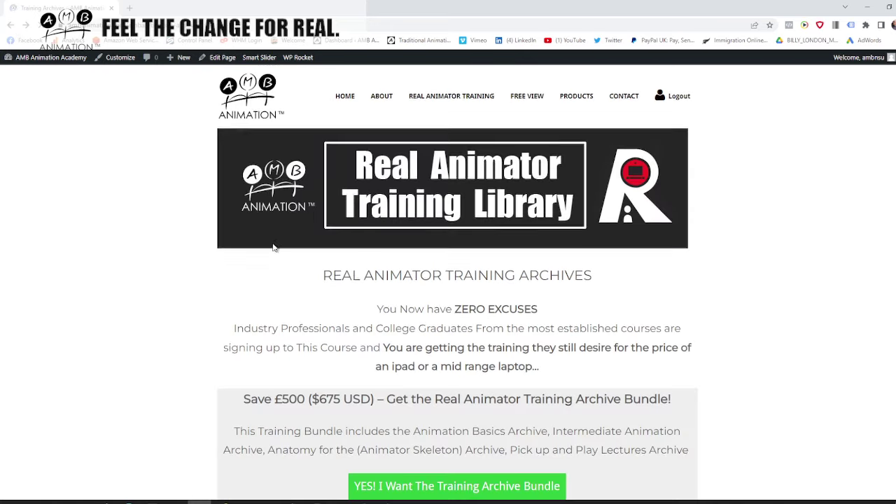
scroll(270, 252, "down", 7)
scroll(270, 274, "down", 2)
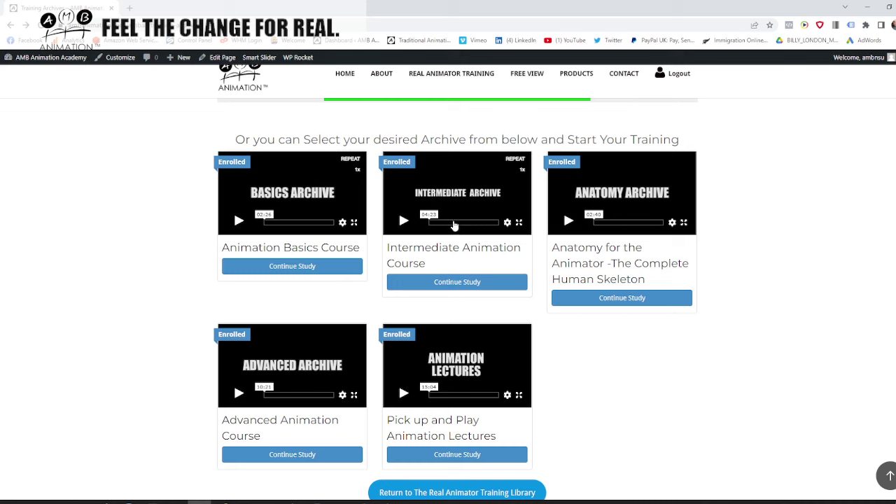
left_click(451, 284)
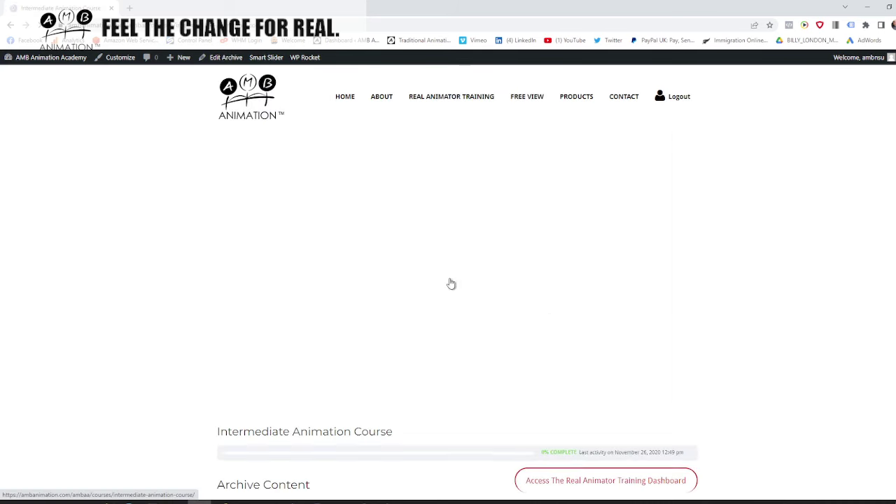
scroll(299, 298, "down", 3)
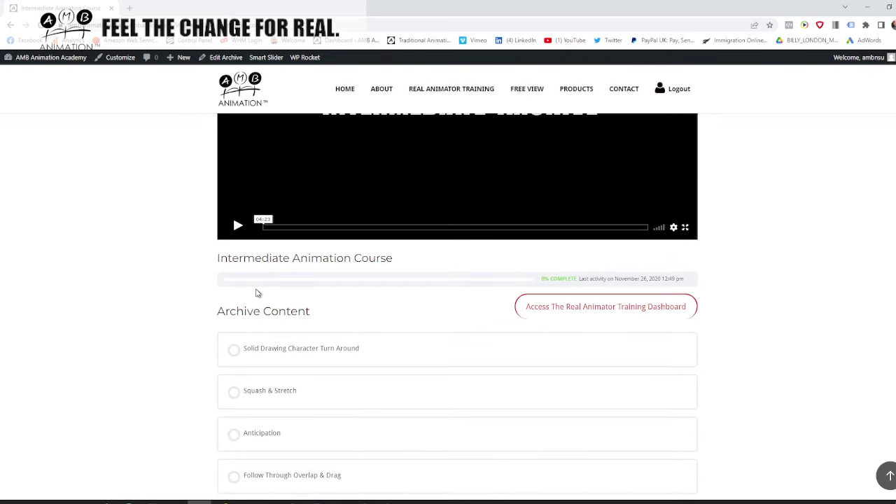
- Open the Solid Drawing Character Turn Around lecture, look over its flour sack video page, and return to the Intermediate Animation Course
scroll(280, 290, "up", 2)
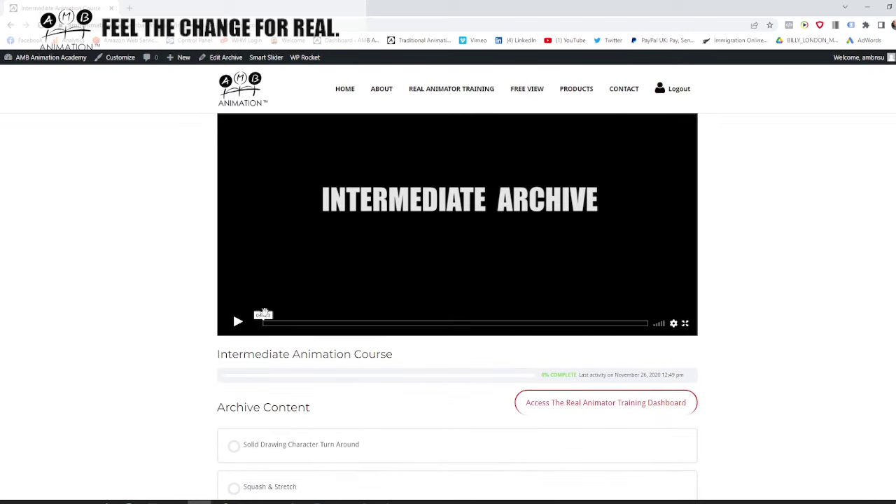
scroll(262, 399, "down", 1)
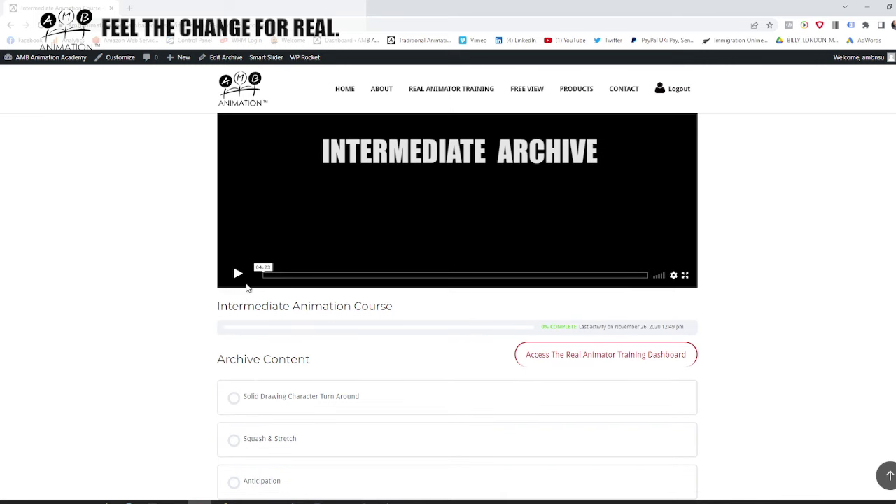
left_click(272, 398)
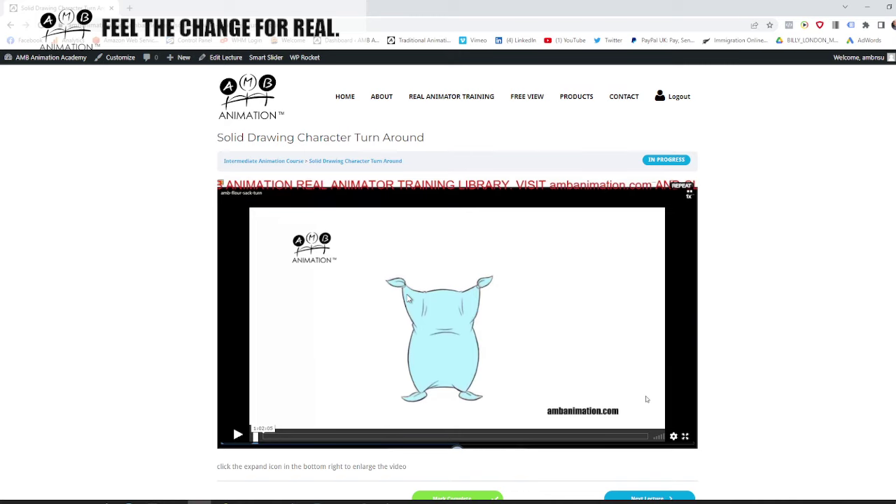
scroll(431, 300, "down", 1)
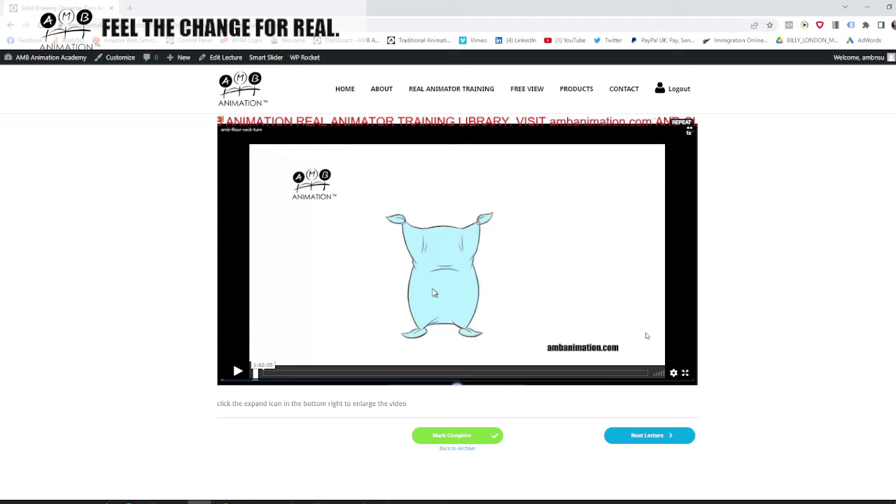
scroll(433, 292, "up", 1)
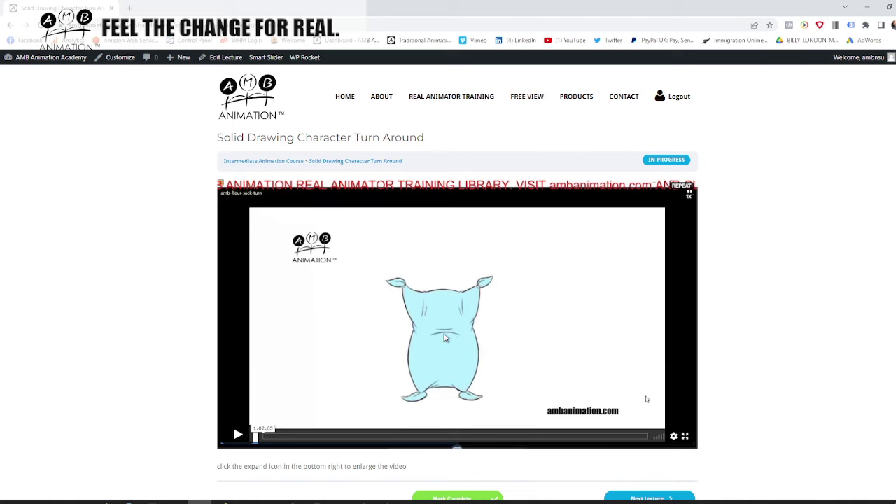
scroll(401, 300, "down", 1)
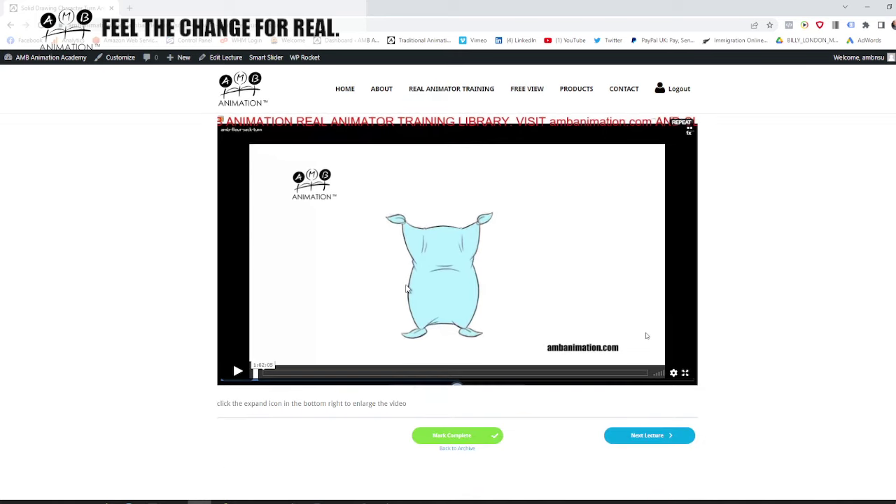
scroll(406, 289, "up", 1)
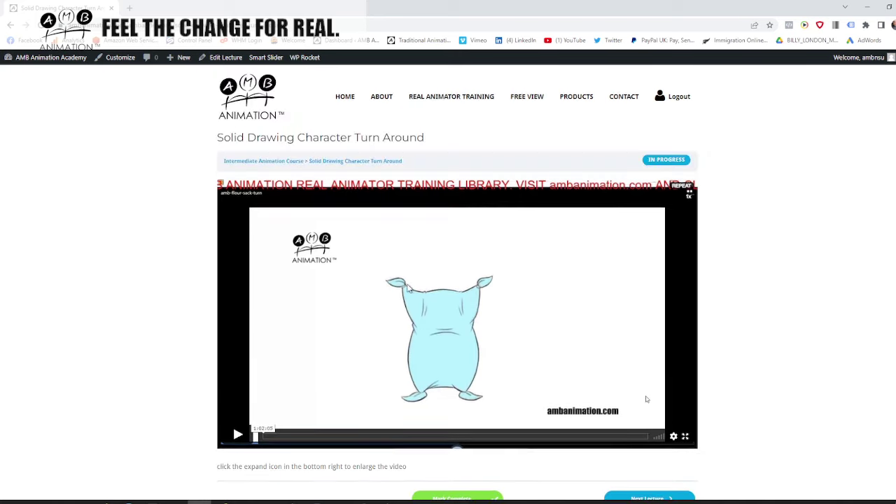
left_click(11, 25)
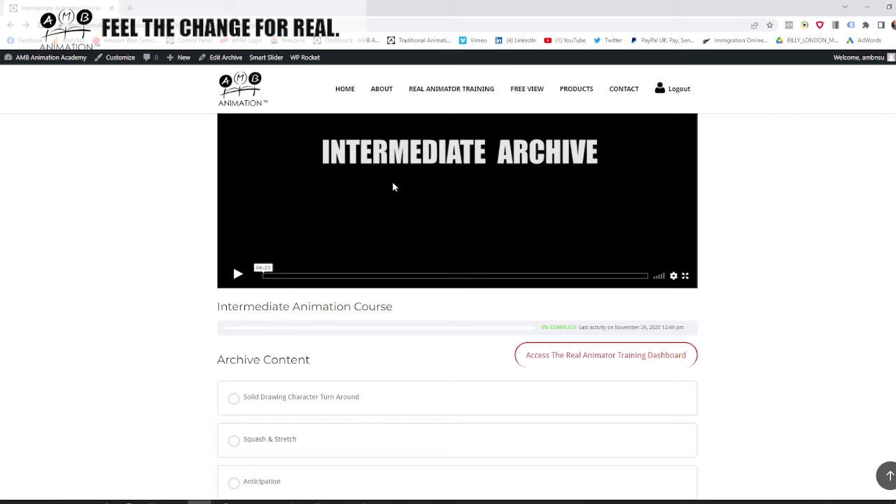
- Open the Squash & Stretch lecture, look over its Part-1 to Part-3 videos, and return to the course's Archive Content
scroll(238, 265, "down", 2)
scroll(235, 294, "up", 1)
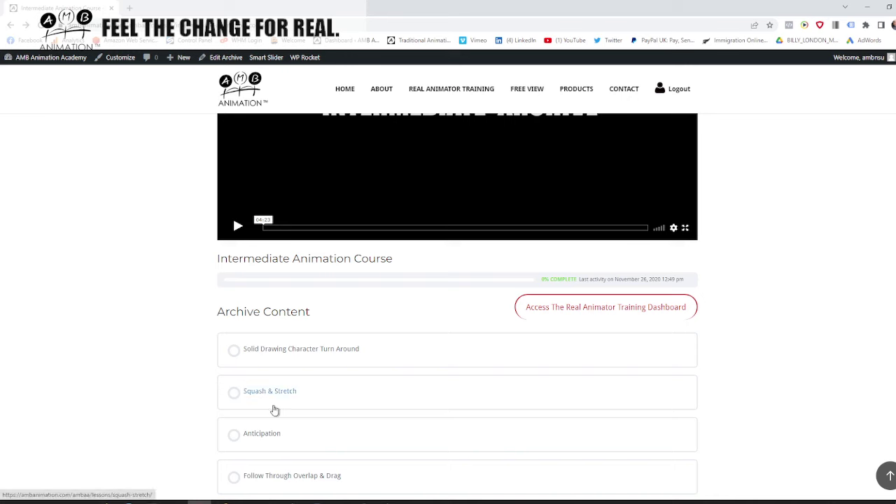
left_click(311, 382)
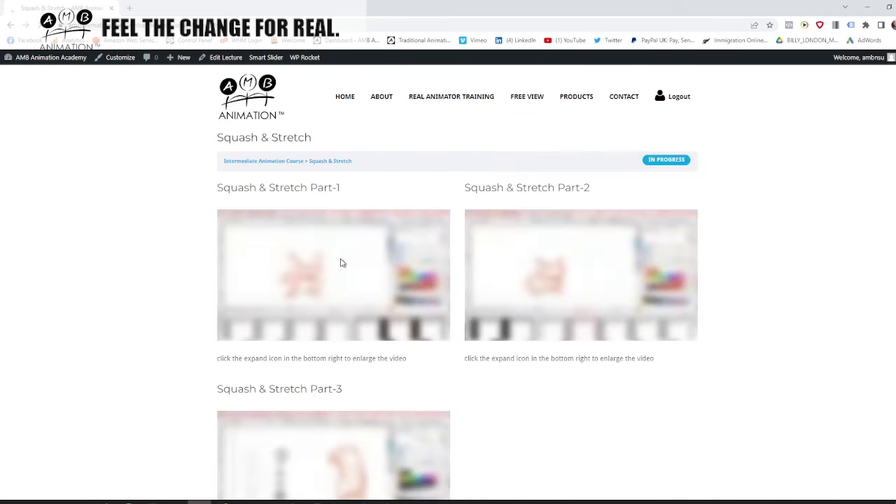
scroll(350, 259, "down", 2)
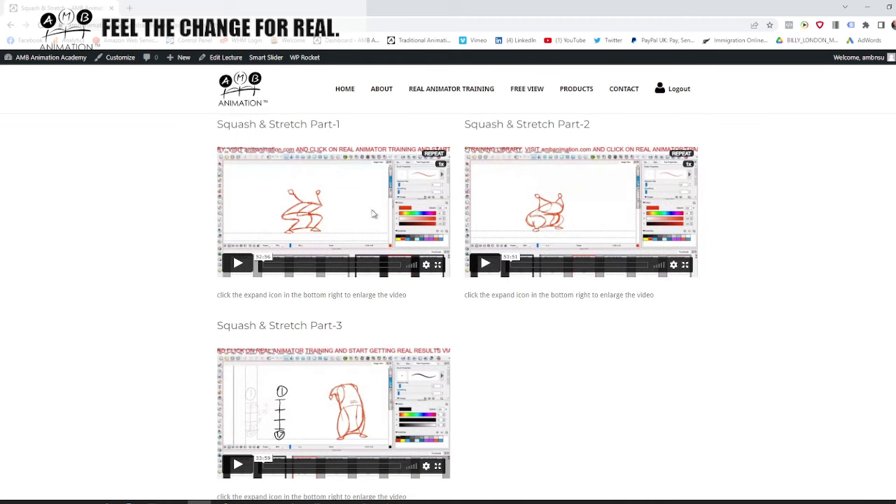
left_click(12, 26)
- View the Anticipation lecture with its two video parts and go back to the Intermediate Animation Course
scroll(332, 244, "down", 4)
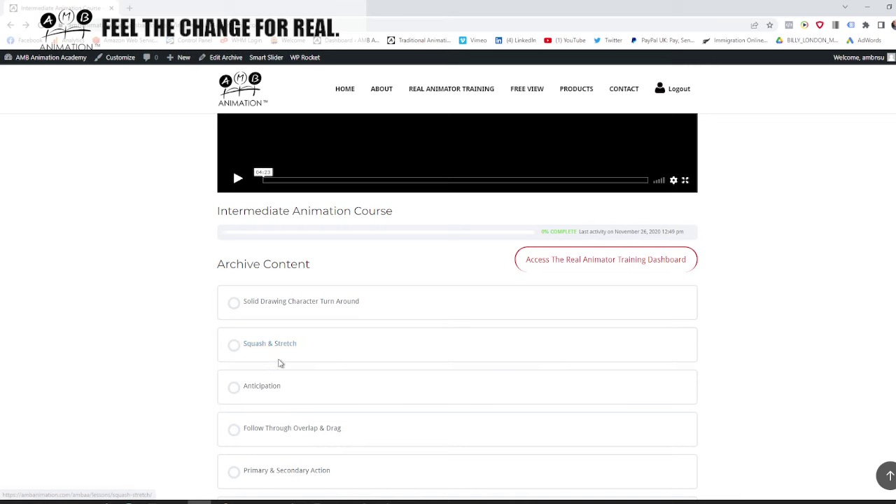
scroll(282, 336, "down", 1)
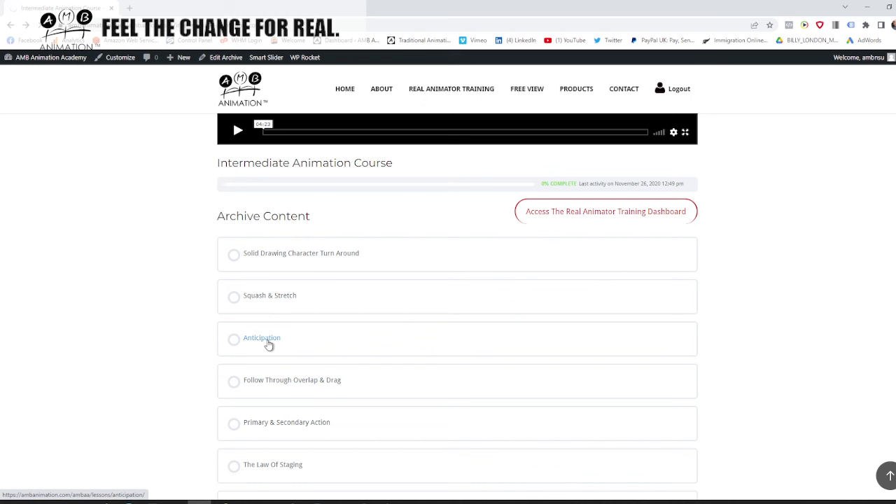
left_click(269, 344)
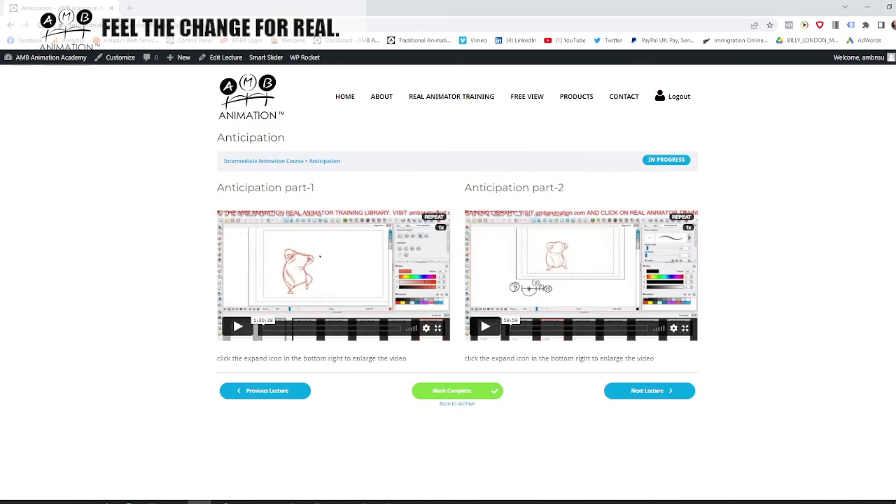
left_click(11, 26)
- Open the Primary & Secondary Action lecture, look through its videos down to Part-3, and return to the course page
scroll(284, 257, "down", 2)
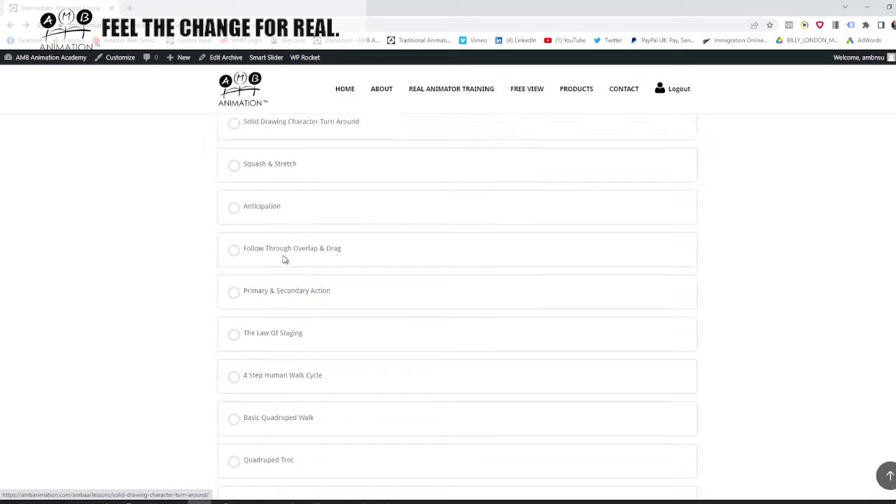
scroll(291, 261, "down", 2)
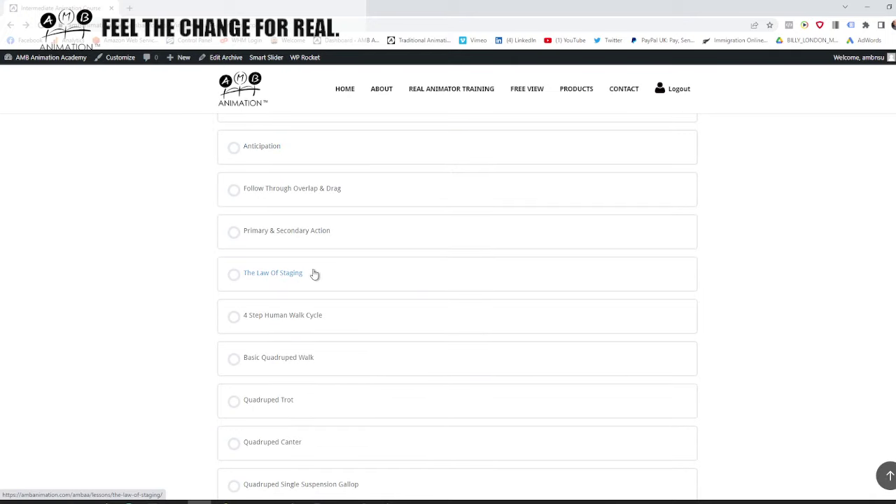
scroll(320, 300, "up", 1)
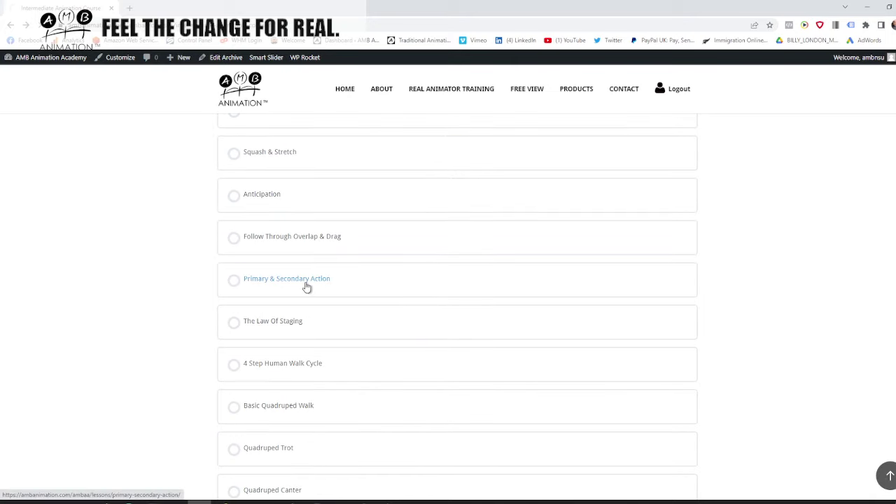
left_click(309, 284)
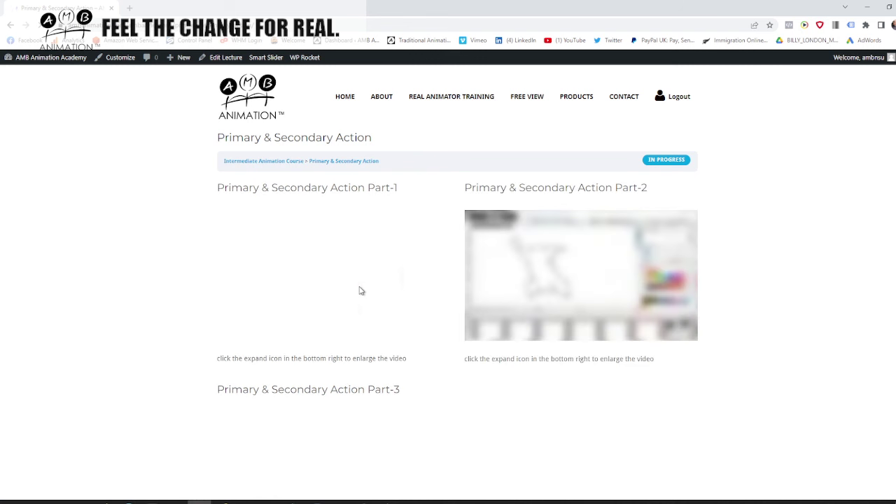
scroll(546, 255, "down", 2)
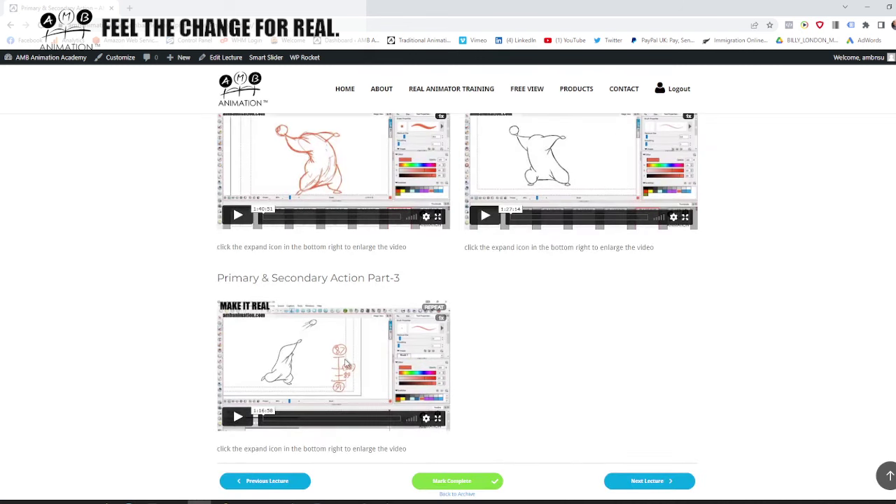
scroll(354, 254, "up", 2)
left_click(10, 25)
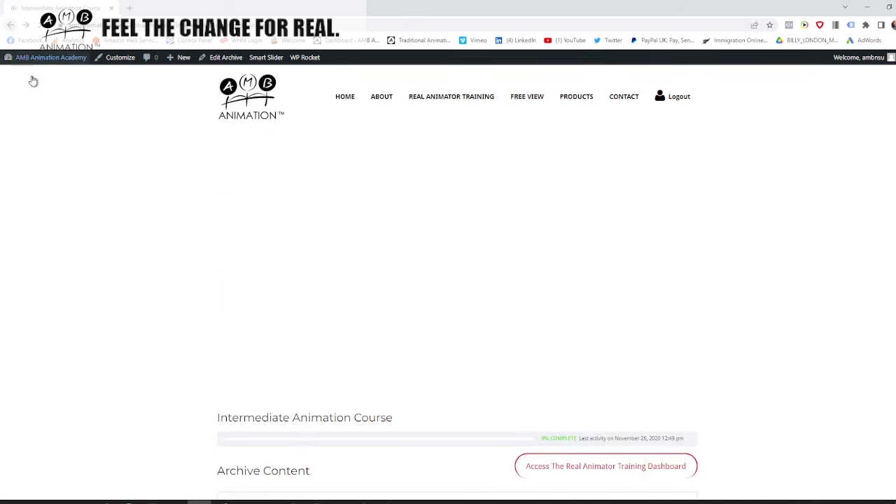
- Open the Follow Through Overlap & Drag lecture, look over its Follow Through & Overlap videos, and return to the lecture list
scroll(216, 322, "down", 5)
scroll(256, 274, "up", 1)
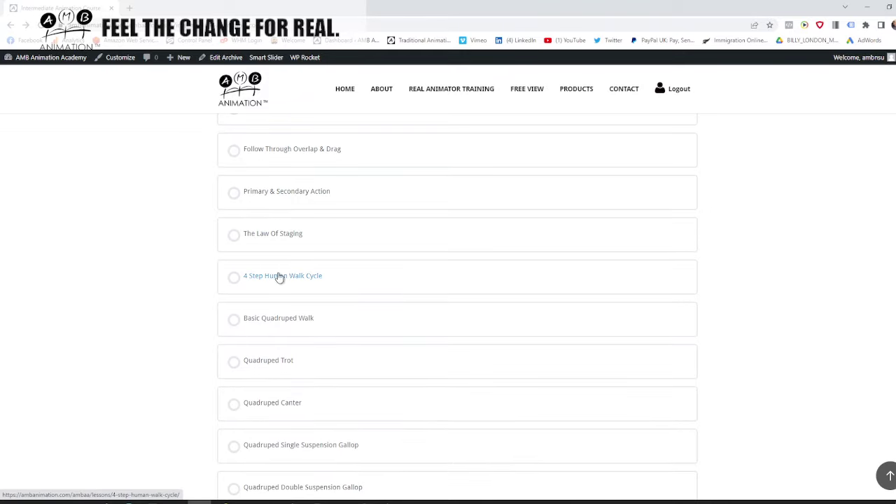
scroll(293, 190, "up", 1)
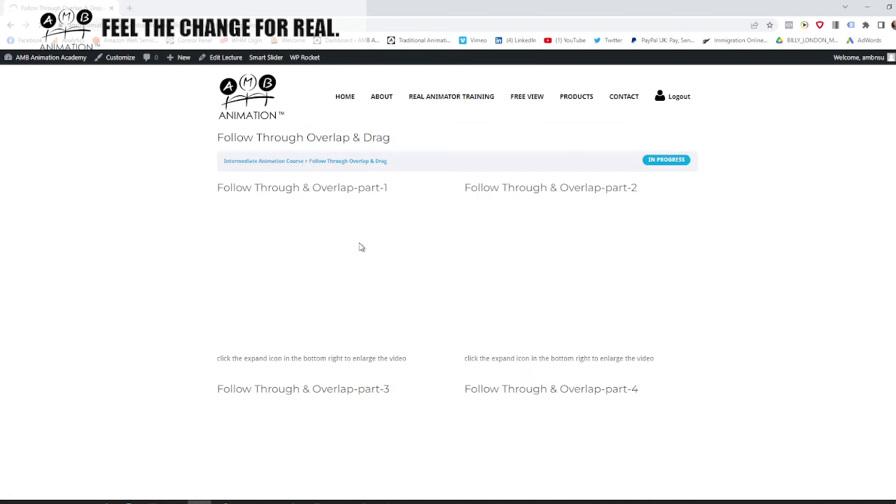
scroll(531, 270, "down", 3)
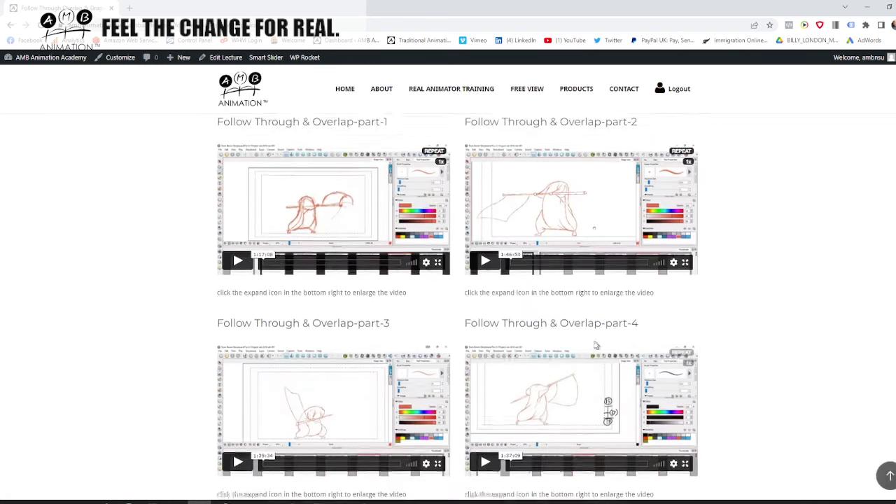
left_click(9, 26)
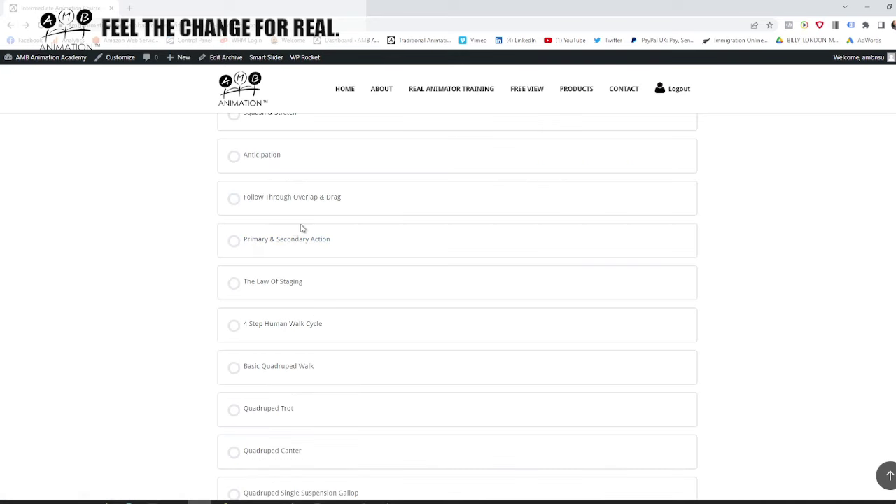
- View The Law Of Staging lecture with its Staging a Scene videos and go back to the lecture list
scroll(292, 264, "down", 1)
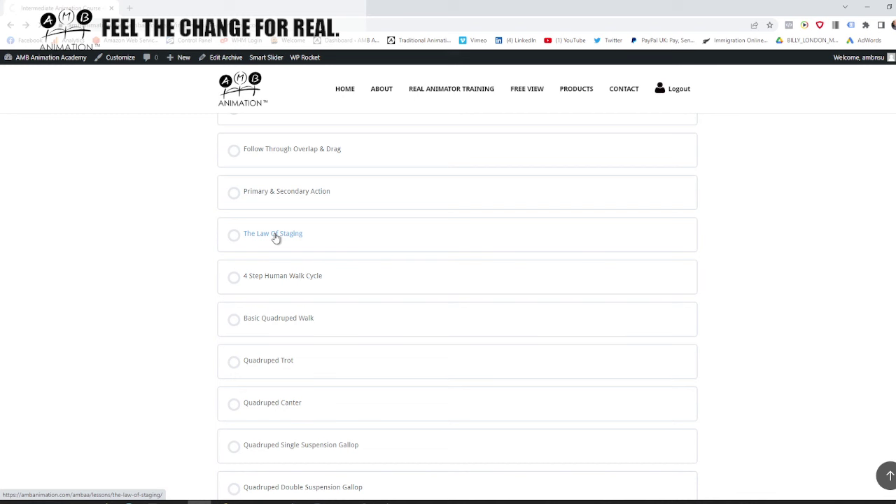
left_click(275, 235)
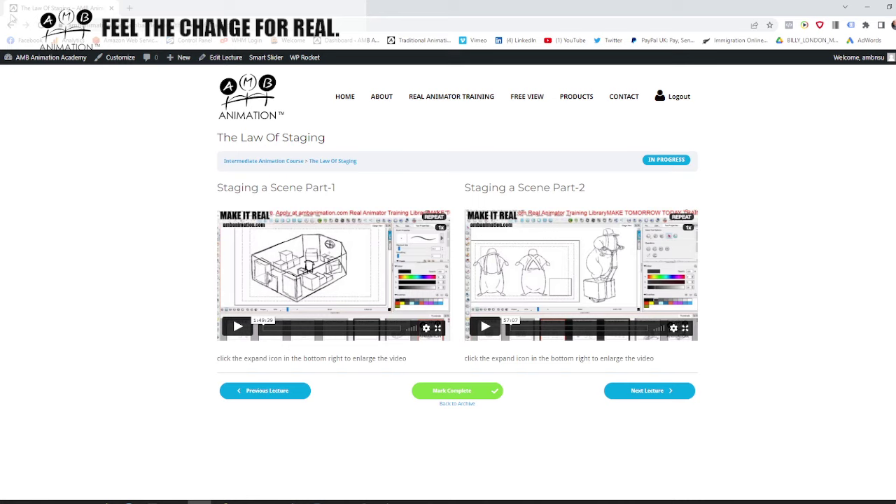
left_click(10, 23)
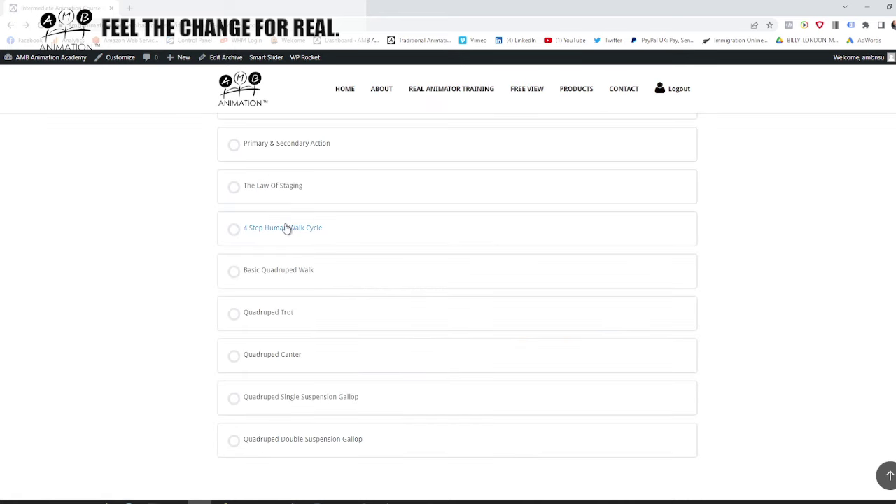
- Open the 4 Step Human Walk Cycle lecture, look over its Part 1 to Part 3 videos, and return to the lecture list
left_click(342, 232)
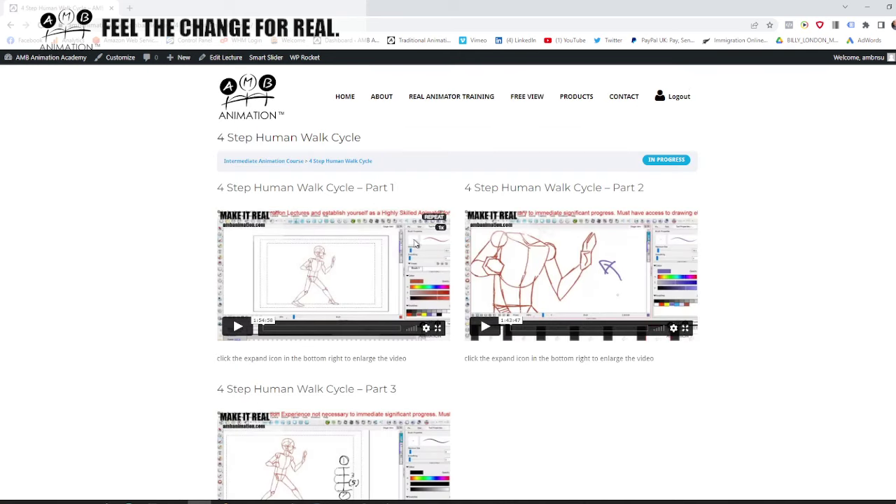
scroll(415, 243, "down", 1)
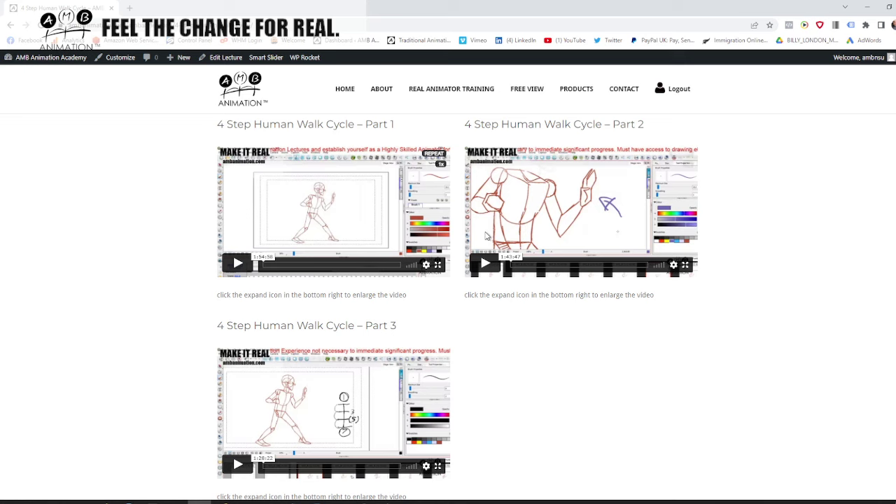
scroll(518, 233, "up", 1)
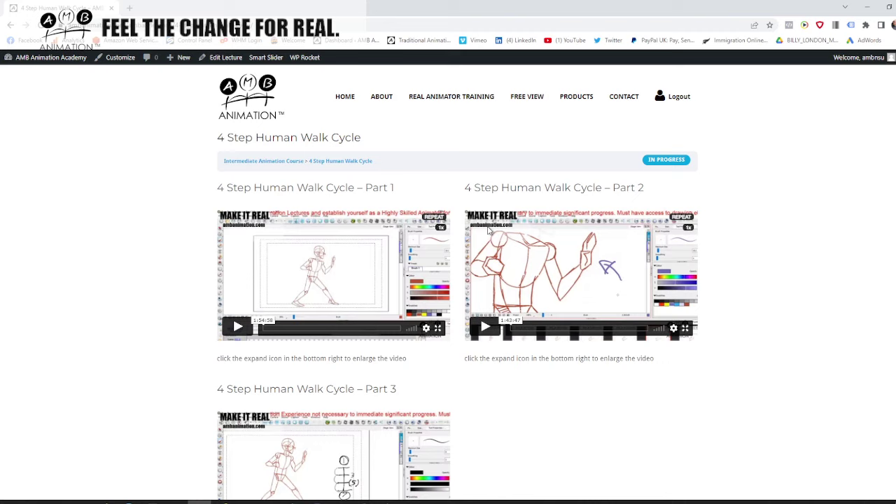
scroll(489, 230, "down", 2)
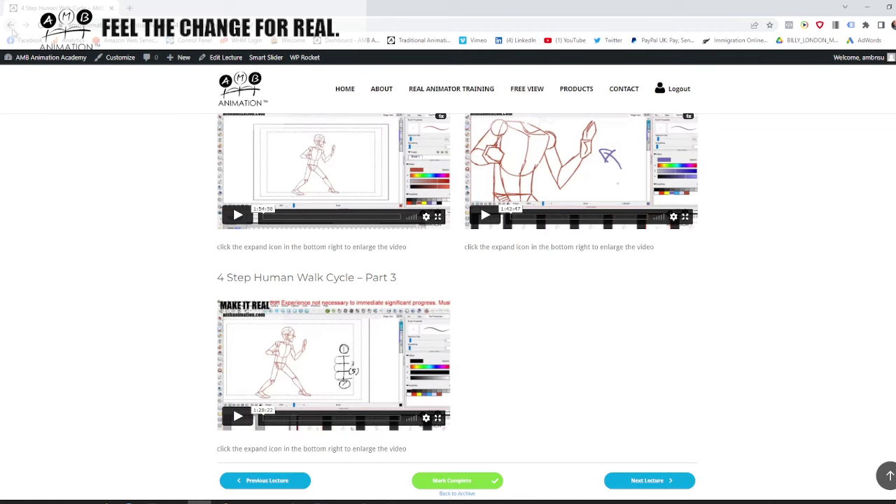
left_click(11, 25)
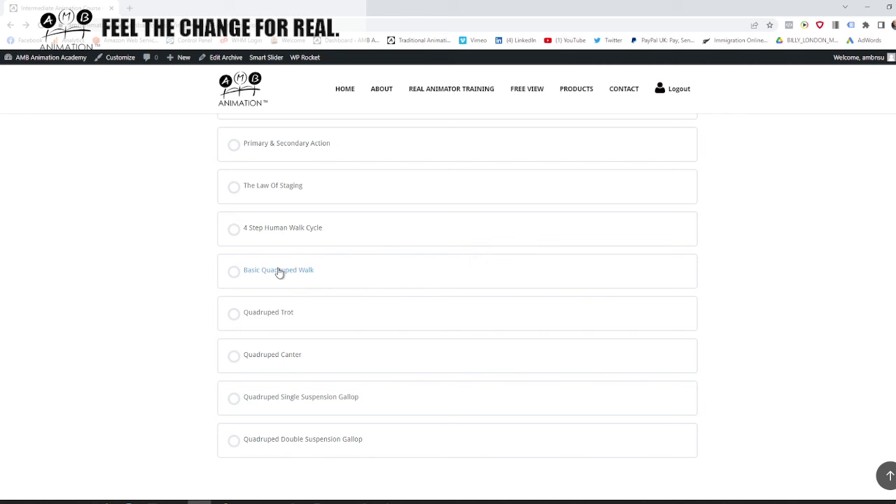
- Open the Basic Quadruped Walk lecture and look through its videos from Part-1 to Part-5
left_click(302, 276)
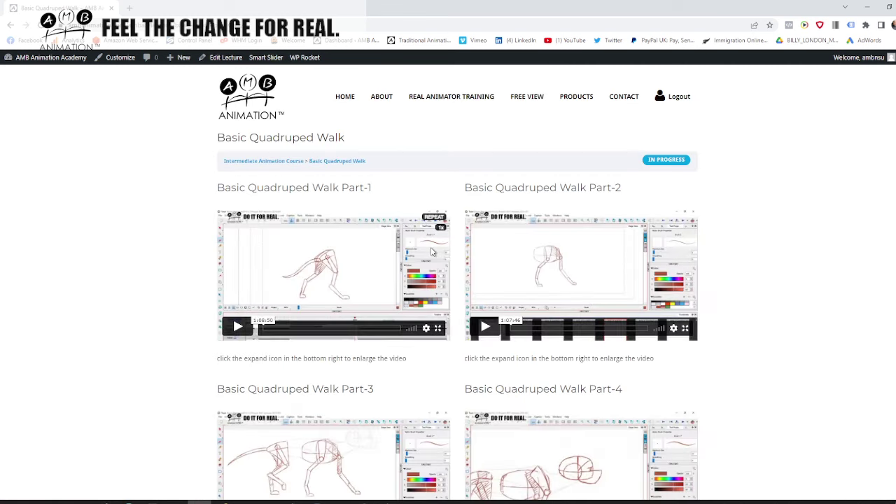
scroll(452, 251, "down", 2)
scroll(452, 251, "up", 1)
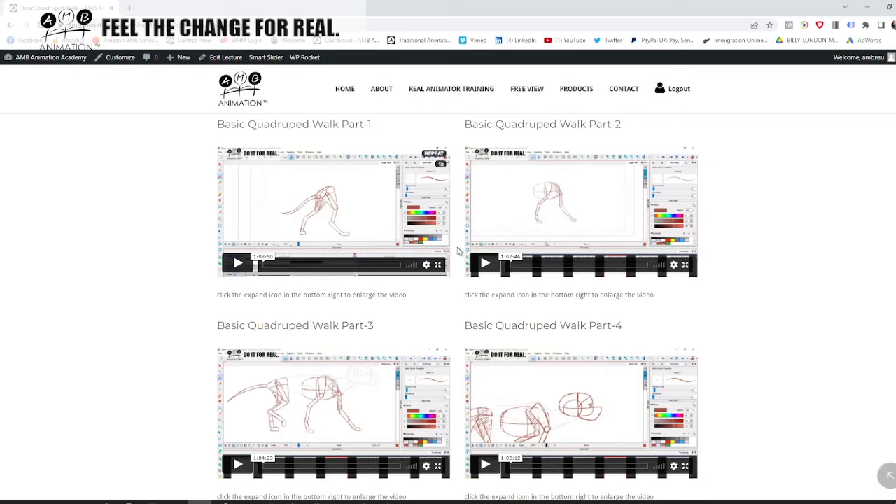
scroll(457, 252, "down", 3)
scroll(499, 246, "down", 2)
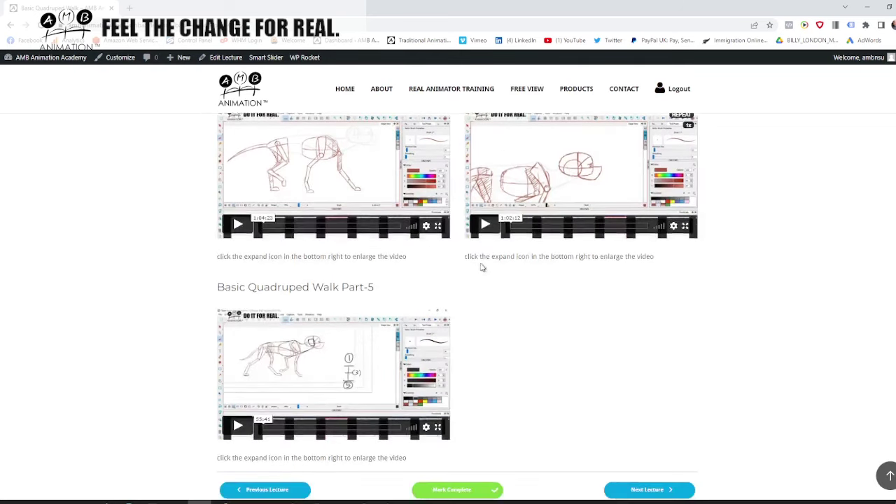
- Go back over the Basic Quadruped Walk videos from Part-1 to Part-5 and return to the Intermediate Animation Course lecture list
scroll(480, 266, "up", 3)
scroll(310, 202, "down", 3)
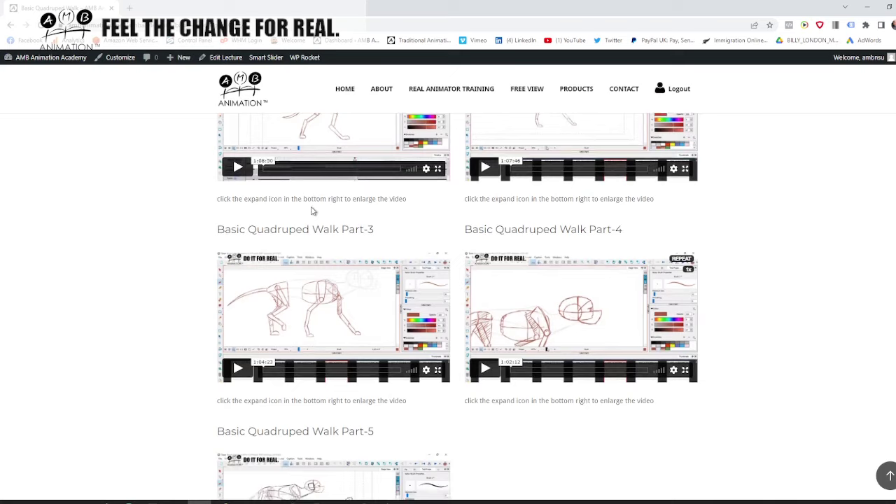
scroll(323, 366, "up", 3)
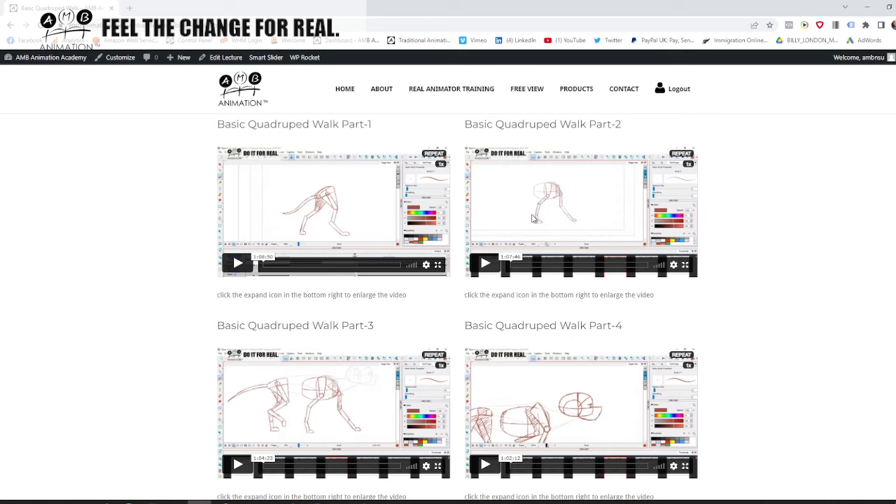
scroll(531, 219, "down", 2)
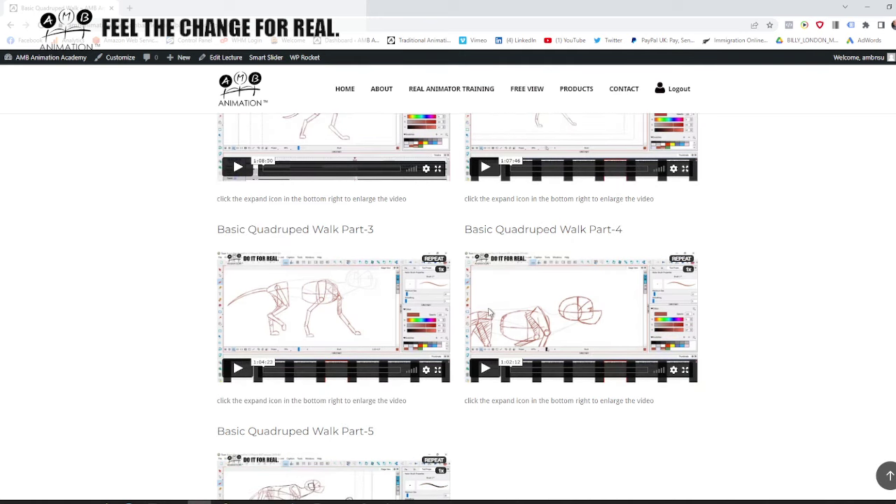
scroll(571, 259, "down", 1)
scroll(313, 402, "down", 1)
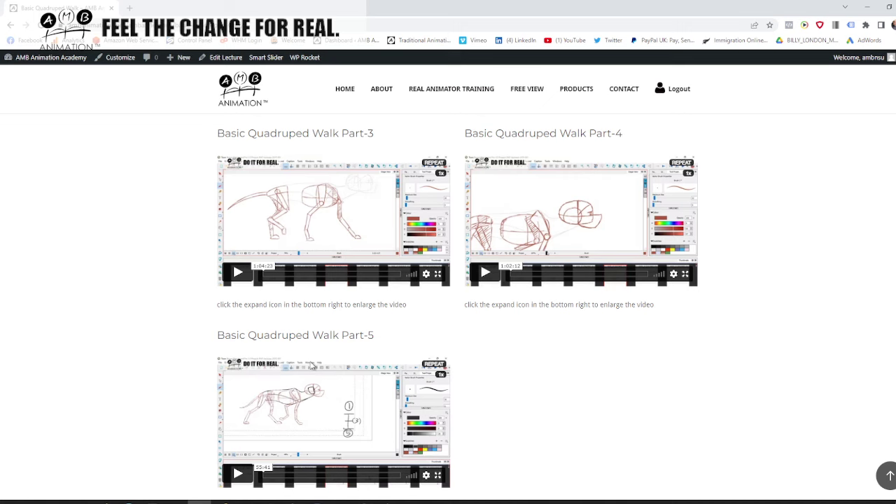
scroll(313, 364, "up", 3)
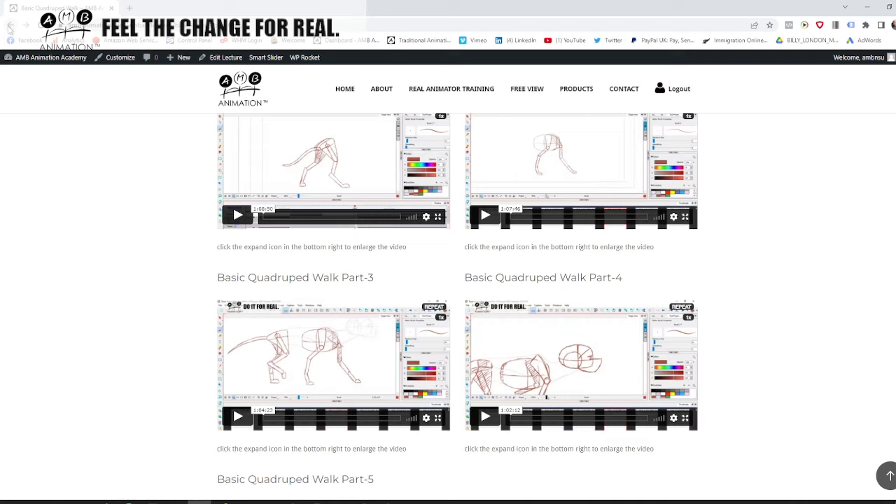
left_click(10, 25)
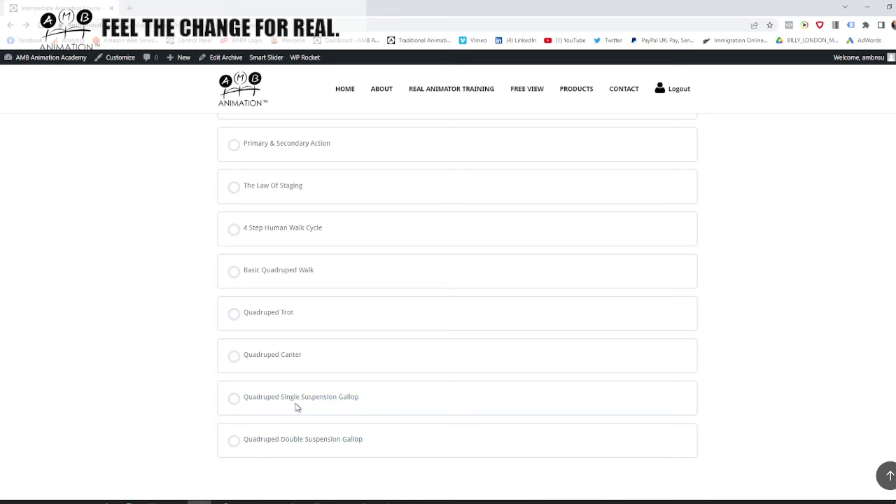
- Return to the Real Animator Training Archives, open the Advanced Animation Course, and view its introduction and archive content
scroll(293, 382, "up", 3)
scroll(287, 176, "up", 4)
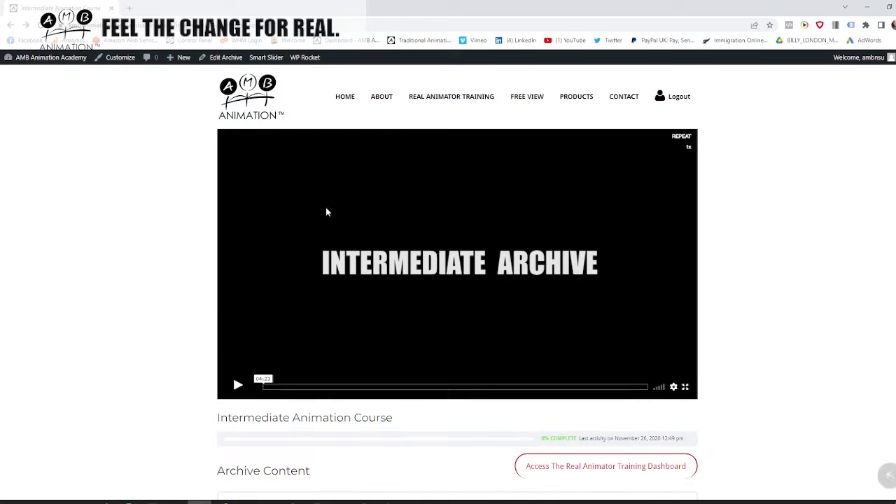
left_click(12, 25)
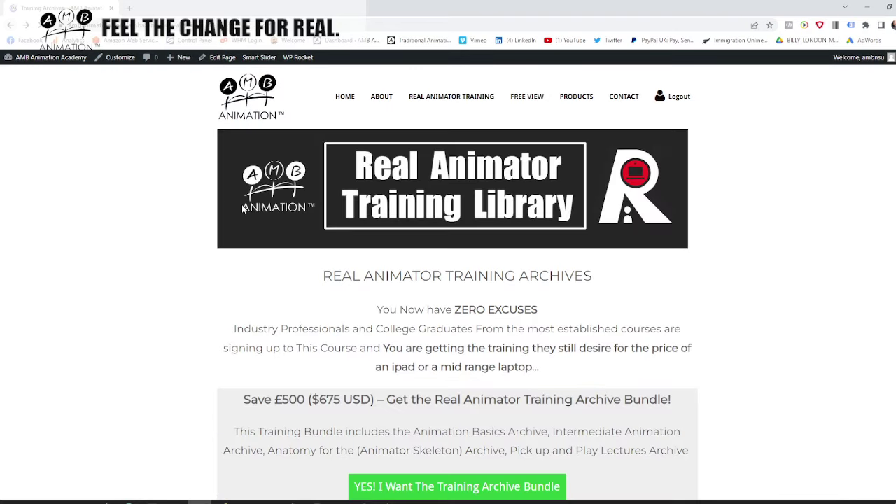
scroll(241, 229, "down", 6)
scroll(240, 227, "down", 3)
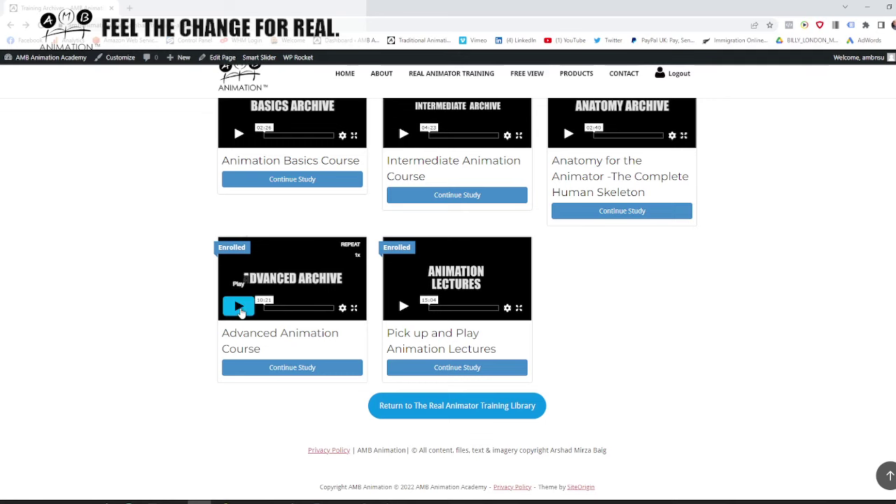
left_click(280, 370)
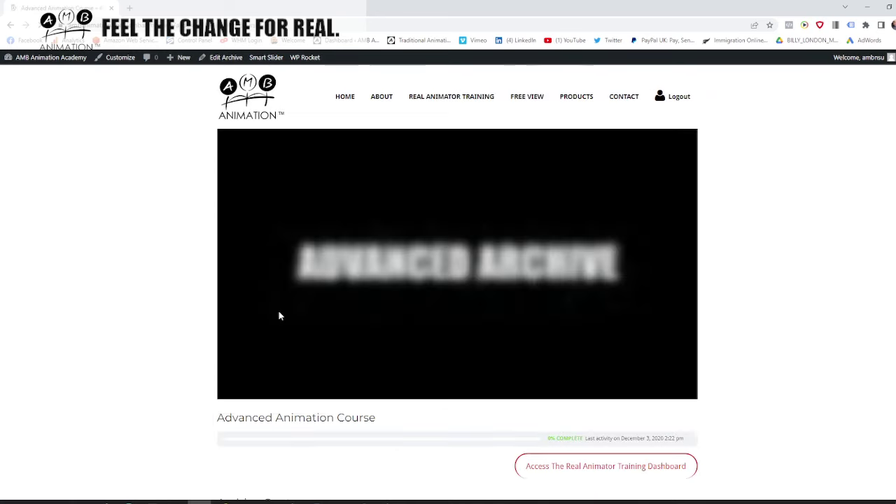
scroll(273, 318, "down", 2)
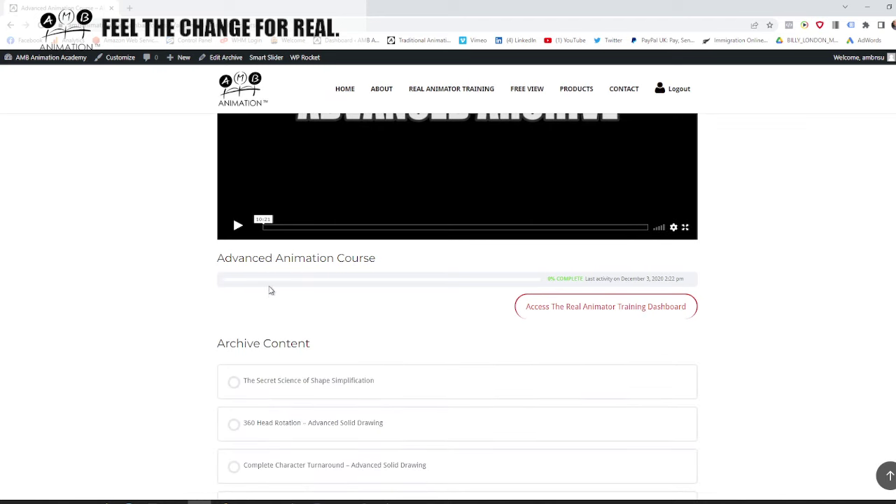
scroll(272, 304, "up", 2)
scroll(269, 300, "down", 2)
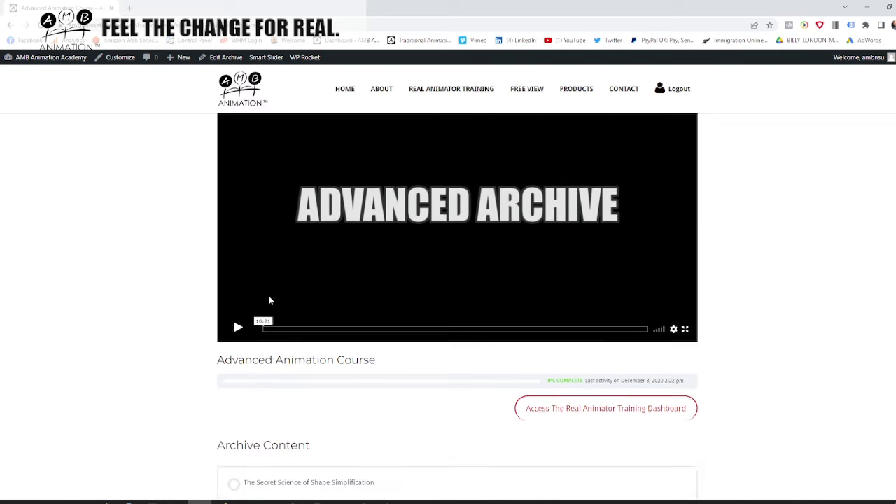
scroll(271, 301, "down", 2)
scroll(271, 301, "up", 1)
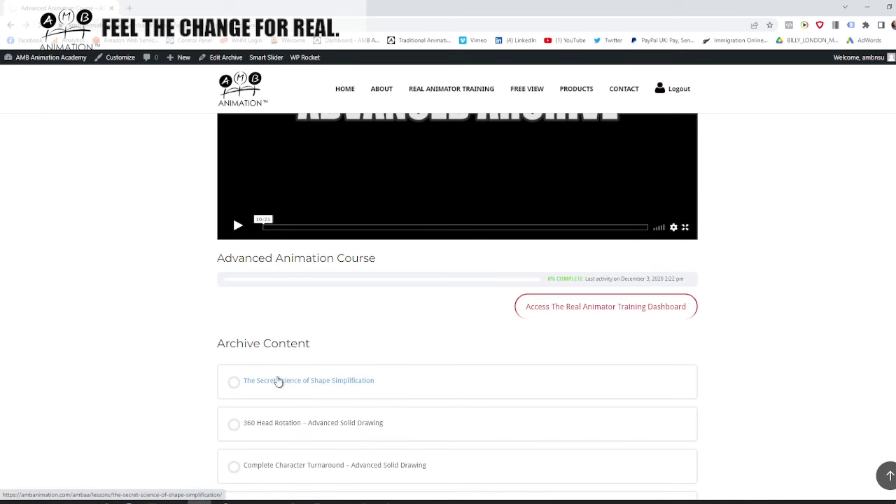
- Open The Secret Science of Shape Simplification lecture, look over its part-1 to part-8 videos, and return to the lecture list
left_click(279, 381)
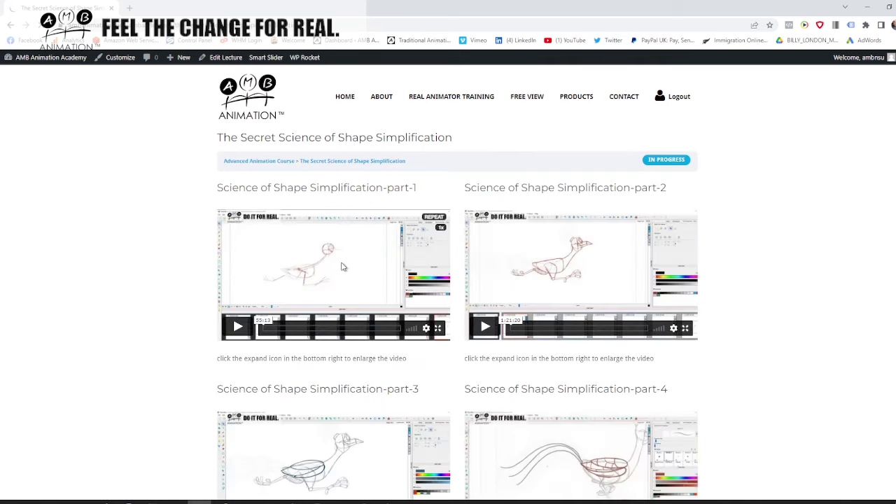
scroll(448, 266, "down", 4)
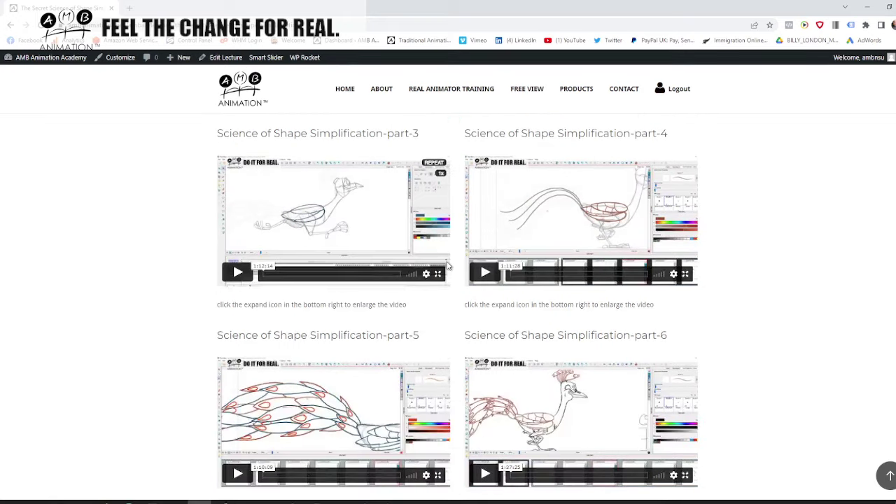
scroll(314, 224, "up", 3)
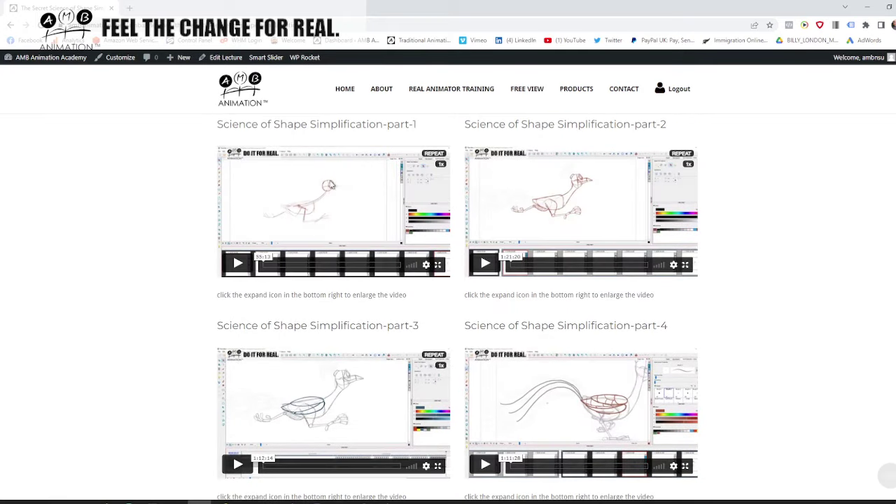
scroll(317, 189, "down", 6)
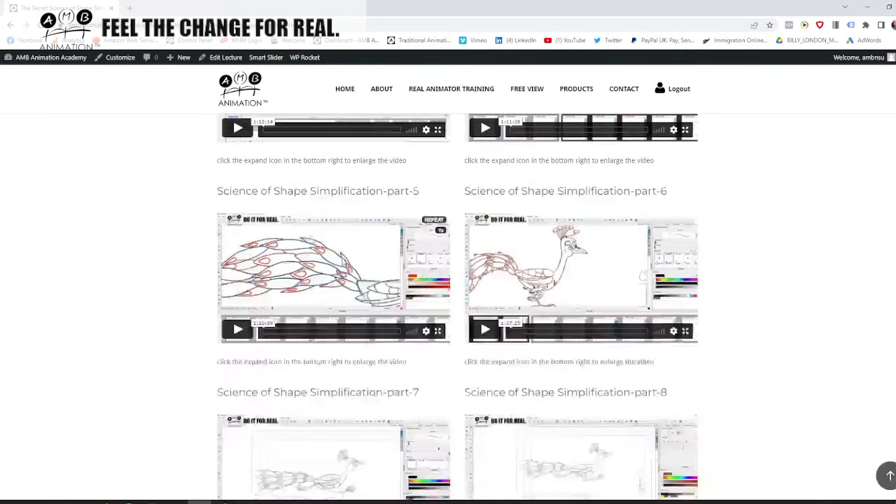
scroll(491, 283, "down", 2)
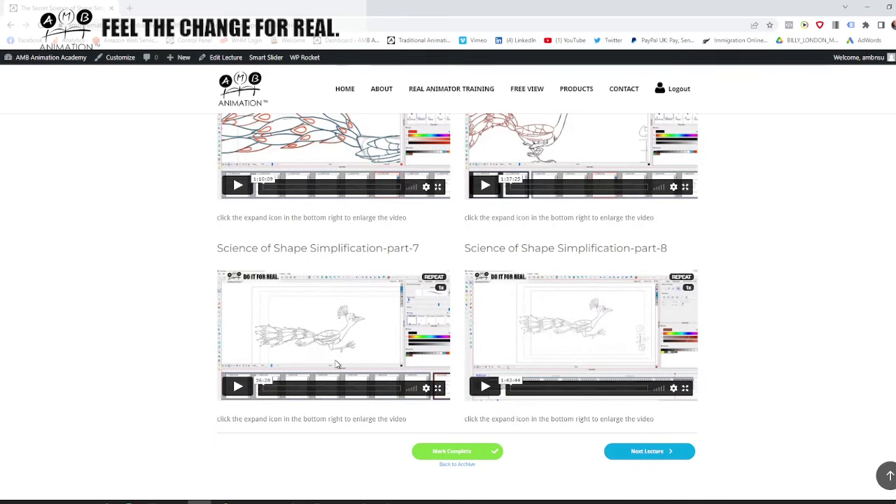
scroll(308, 193, "up", 1)
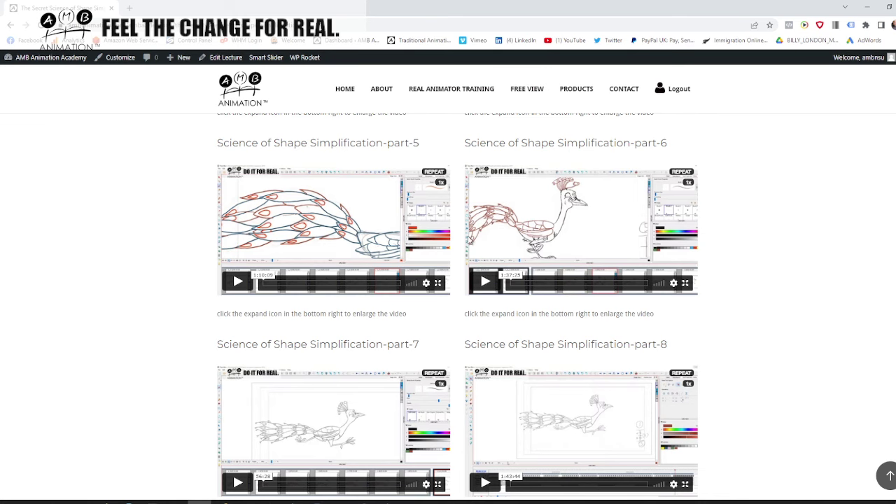
scroll(469, 240, "down", 1)
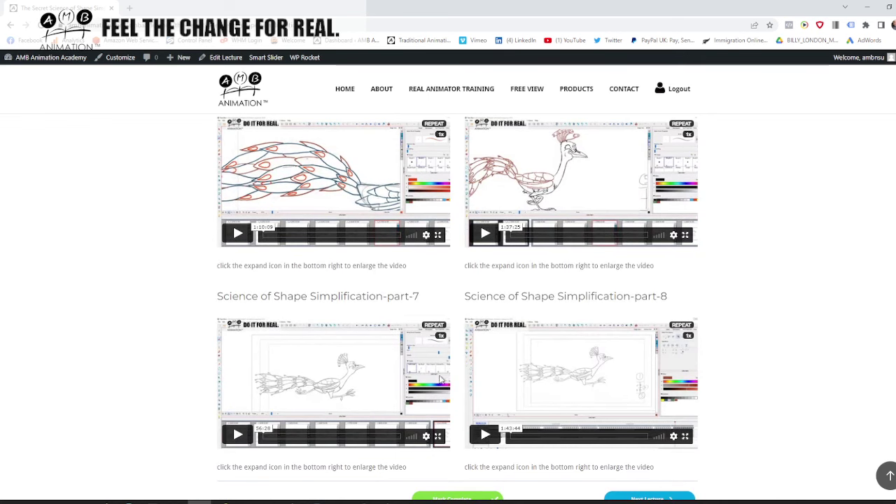
scroll(414, 373, "up", 3)
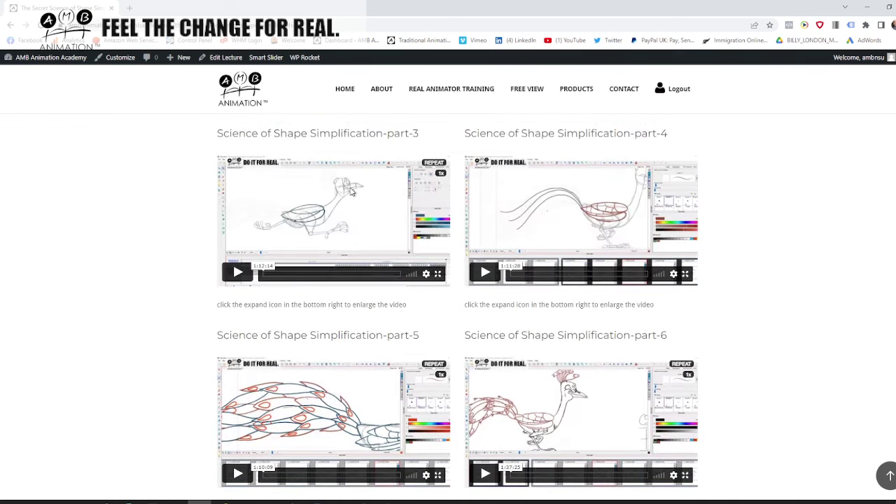
scroll(343, 206, "down", 4)
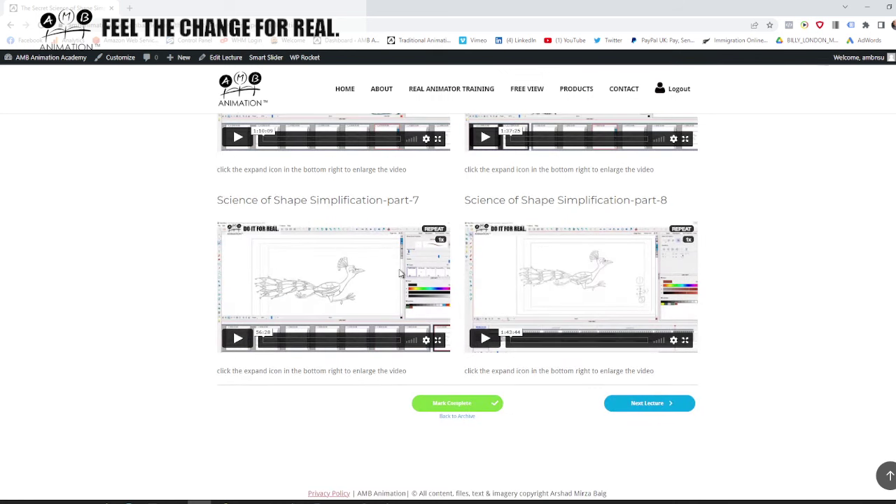
scroll(400, 273, "up", 4)
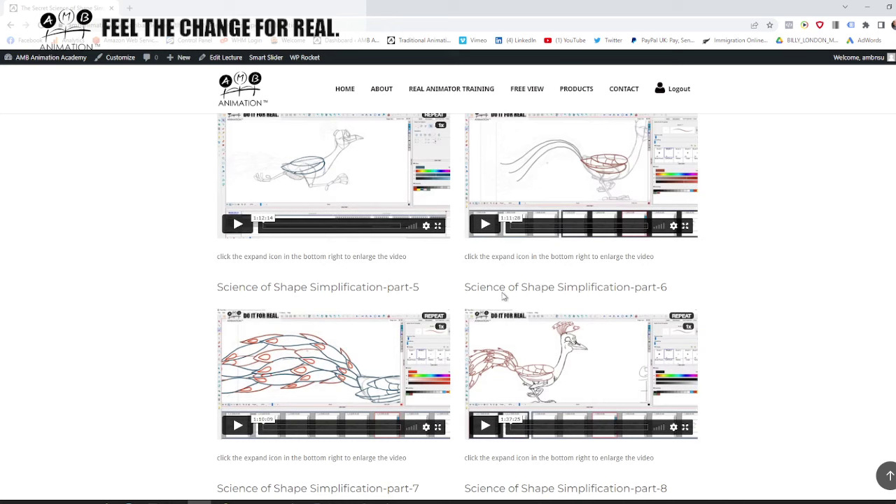
left_click(12, 25)
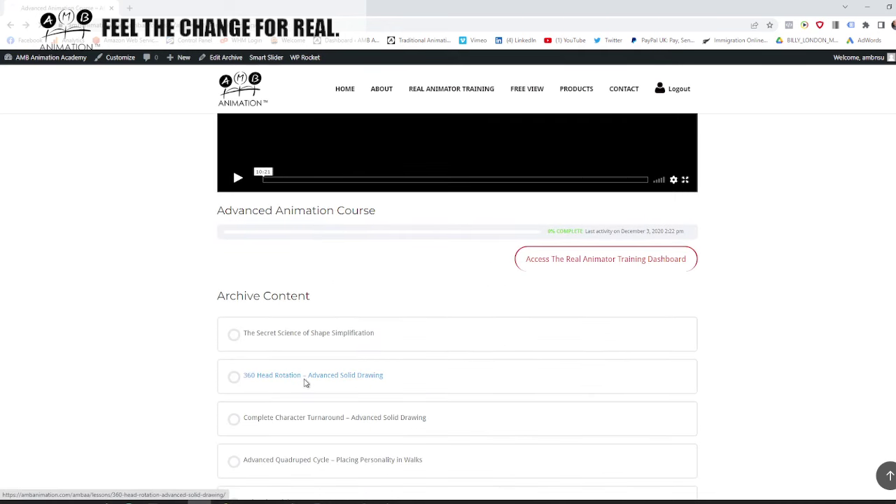
- Open the 360 Head Rotation – Advanced Solid Drawing lecture and look through its videos from Part-1 to Part-5
left_click(362, 374)
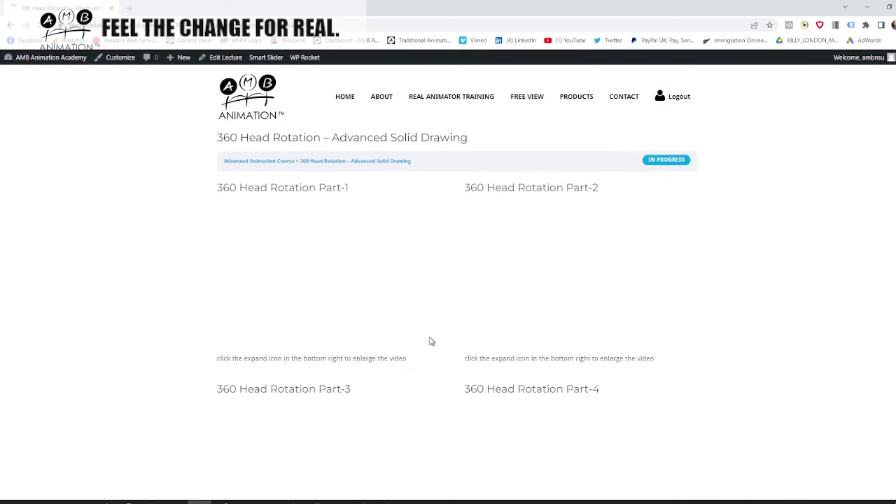
scroll(319, 233, "down", 4)
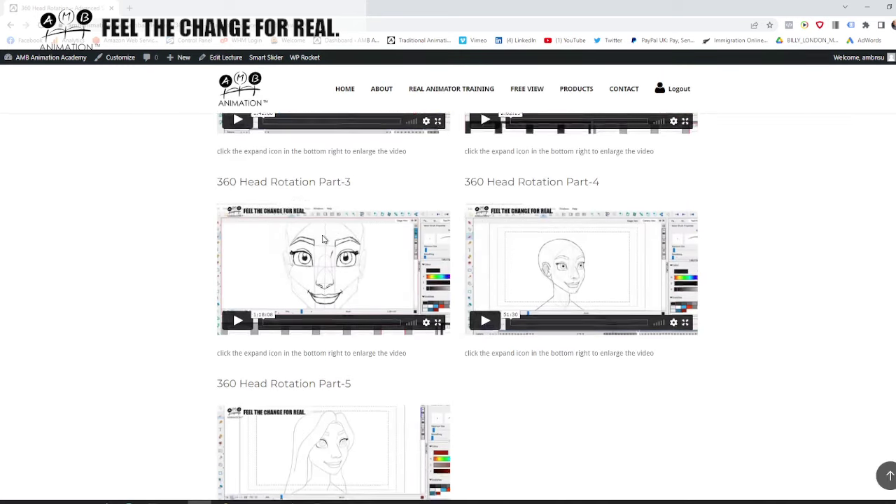
scroll(324, 240, "up", 4)
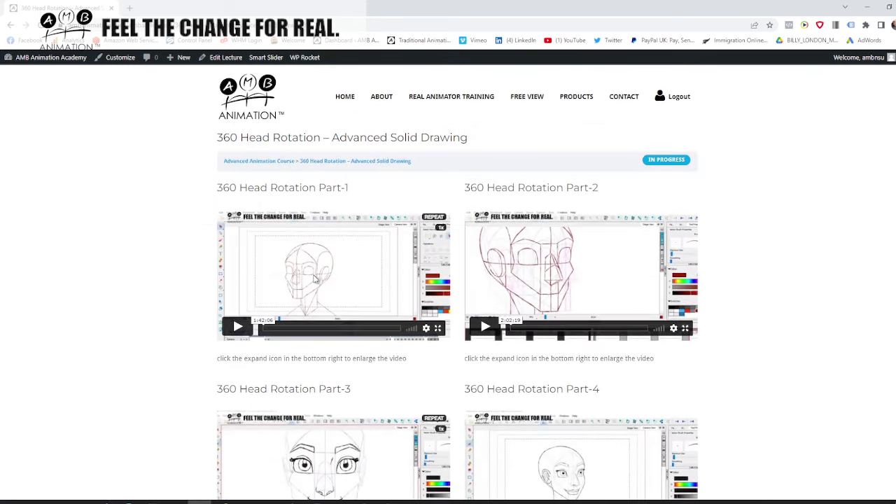
scroll(527, 265, "down", 3)
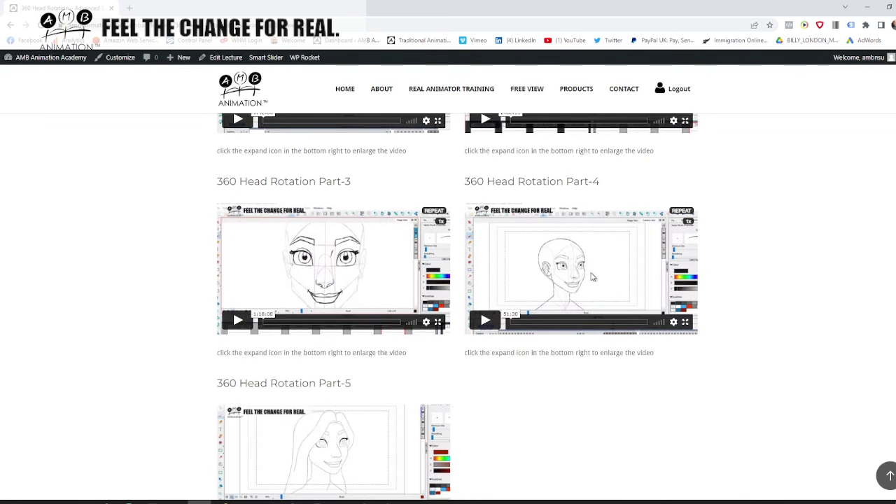
scroll(594, 277, "down", 2)
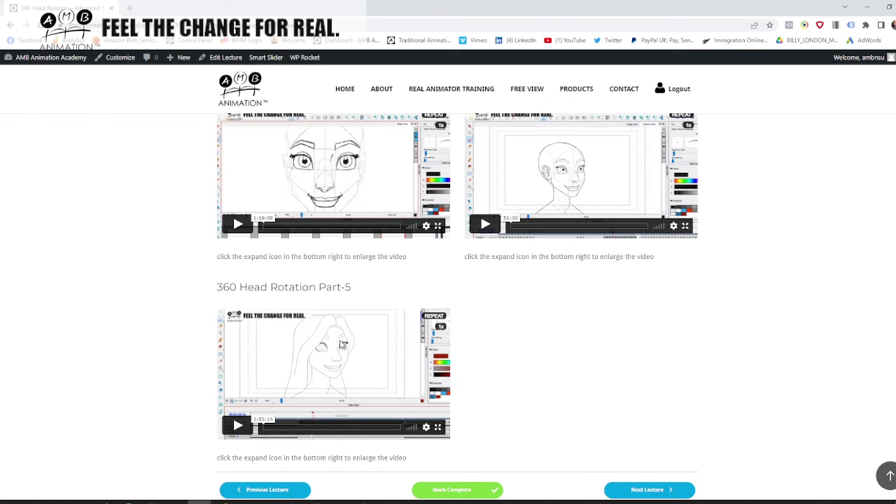
scroll(348, 254, "up", 1)
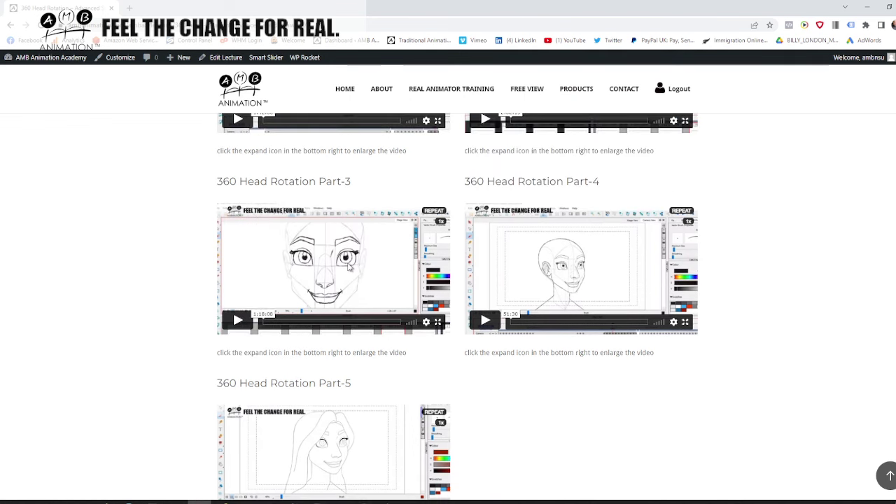
scroll(401, 271, "up", 3)
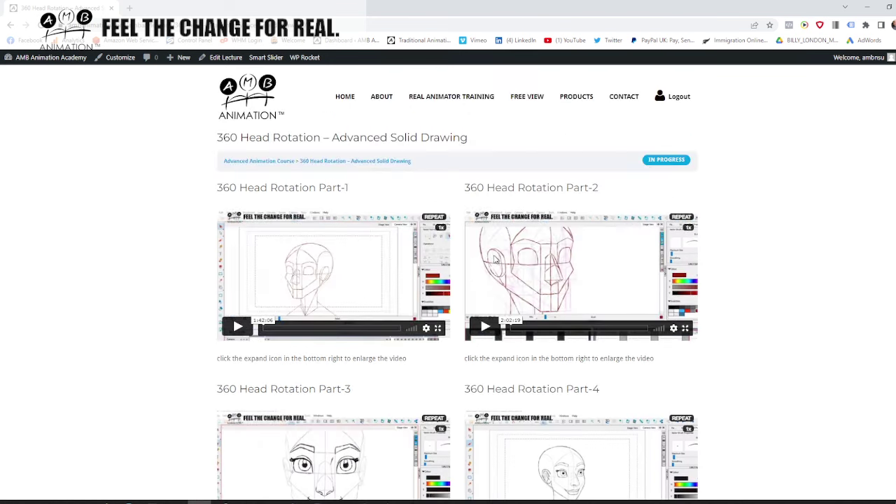
scroll(401, 271, "down", 3)
scroll(401, 271, "down", 2)
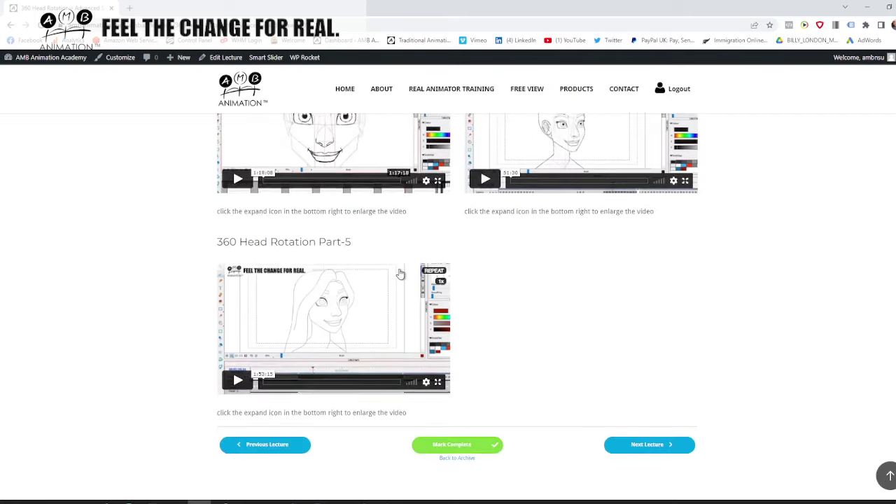
scroll(400, 216, "up", 1)
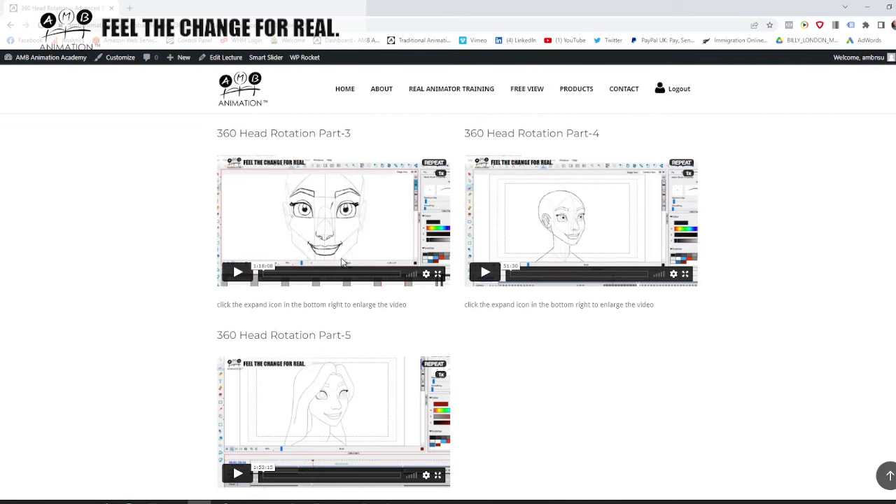
scroll(343, 263, "up", 3)
scroll(475, 256, "down", 4)
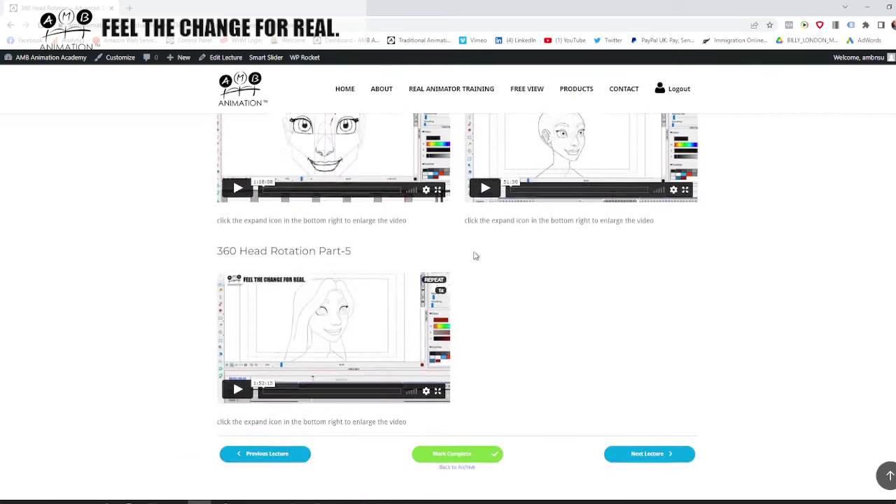
scroll(475, 256, "up", 1)
scroll(403, 203, "up", 6)
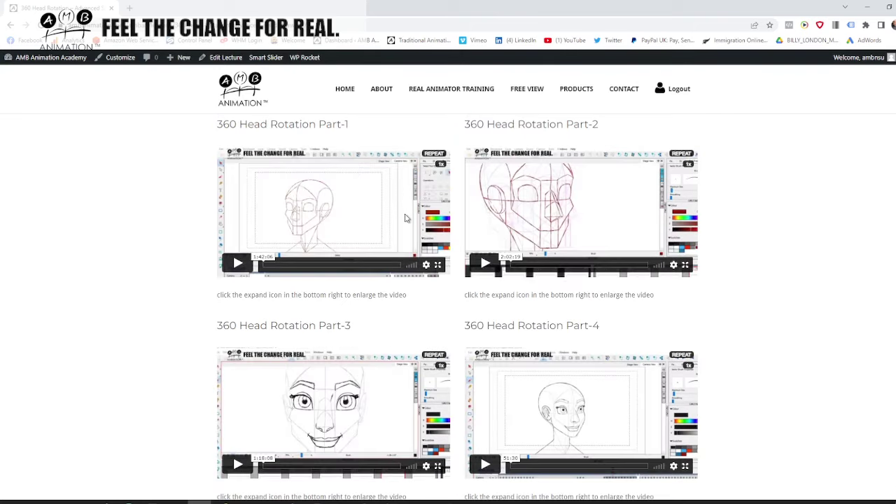
- Look at the 360 Head Rotation Part-5 video and return to the Advanced Animation Course lecture list
scroll(408, 221, "down", 5)
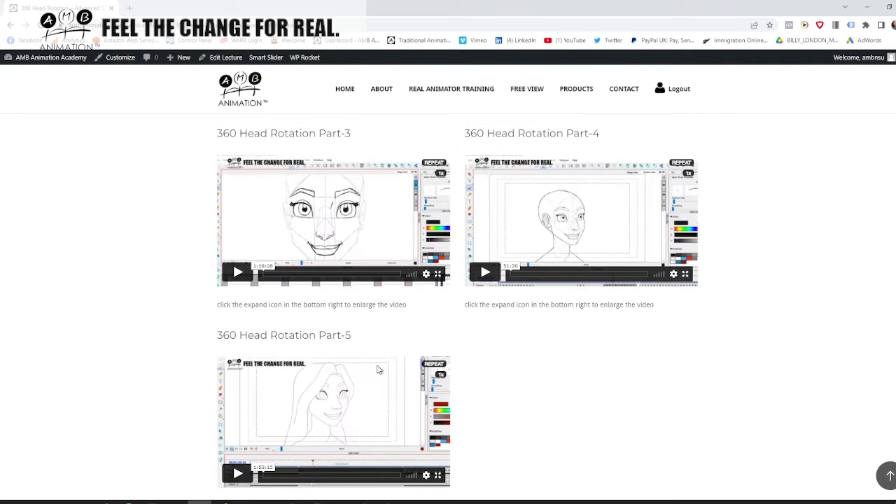
left_click(11, 26)
scroll(476, 216, "down", 5)
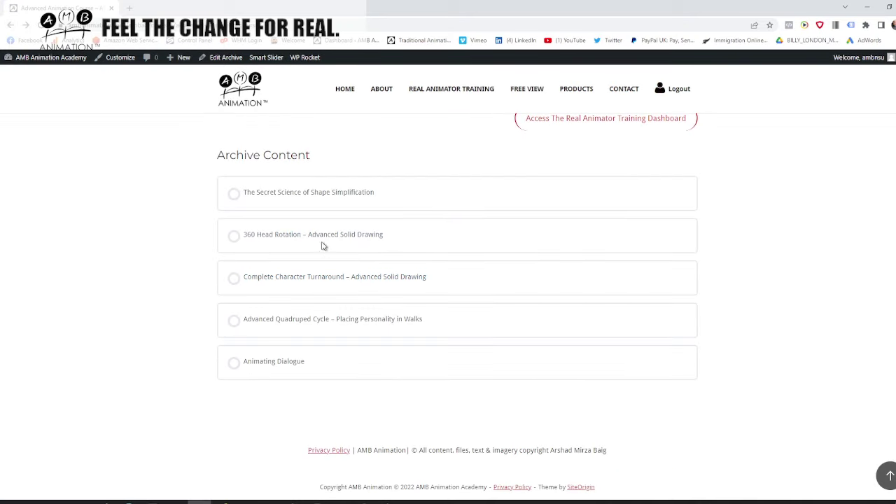
- Open the Complete Character Turnaround – Advanced Solid Drawing lecture and look through its videos from Part 1 to Part 15
left_click(408, 273)
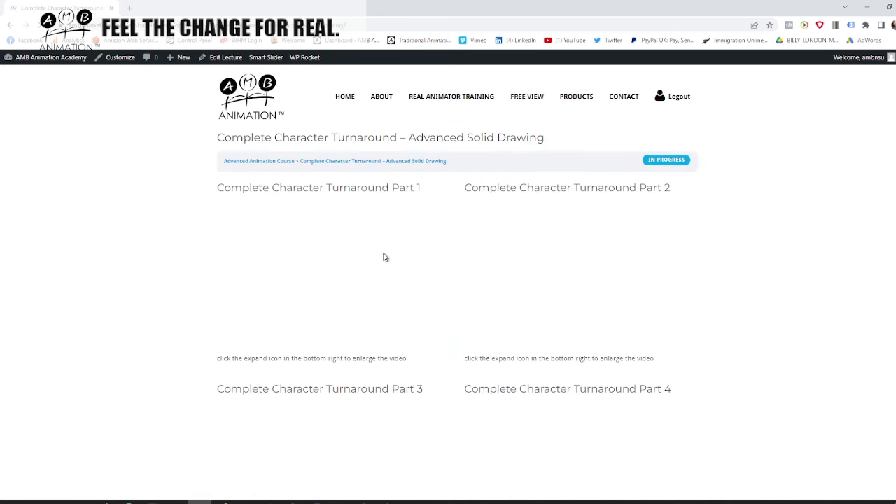
scroll(315, 268, "down", 1)
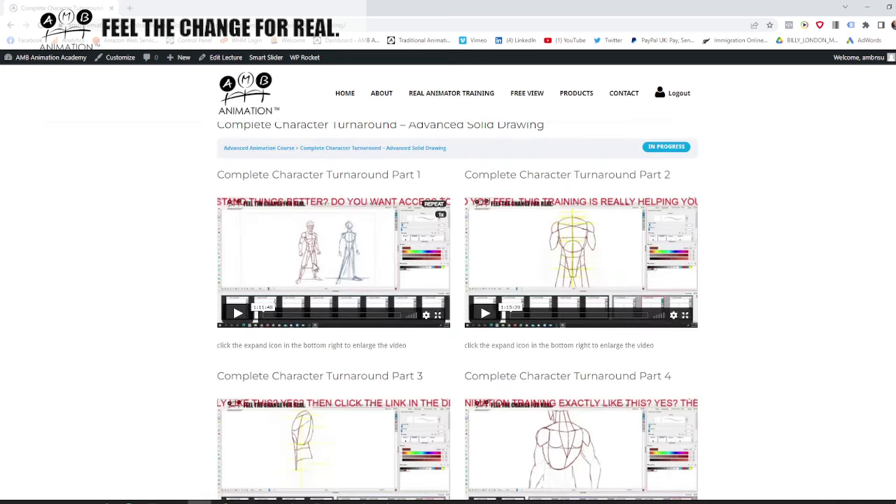
scroll(314, 268, "down", 4)
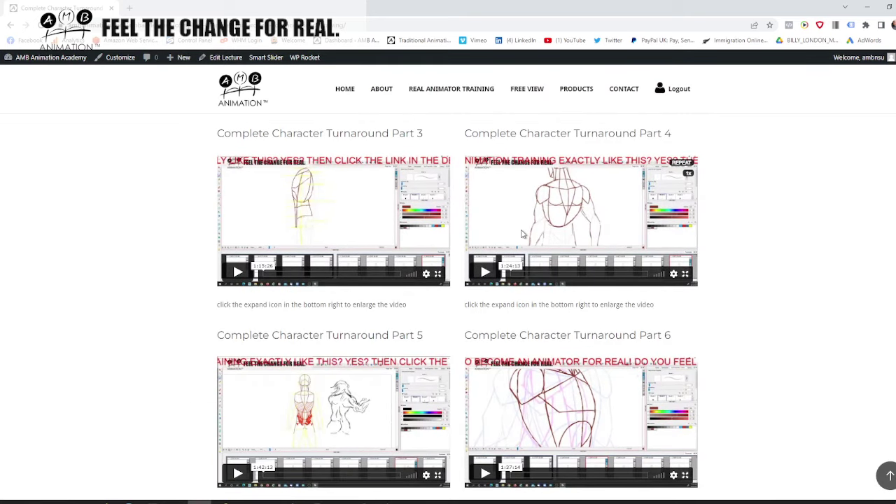
scroll(541, 239, "up", 1)
scroll(611, 215, "down", 10)
scroll(483, 235, "down", 5)
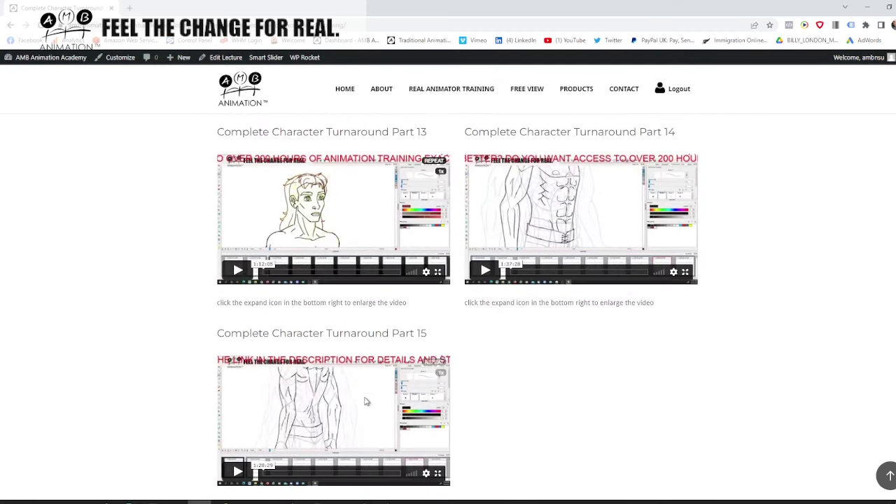
scroll(371, 392, "up", 2)
scroll(364, 393, "down", 1)
scroll(363, 393, "down", 1)
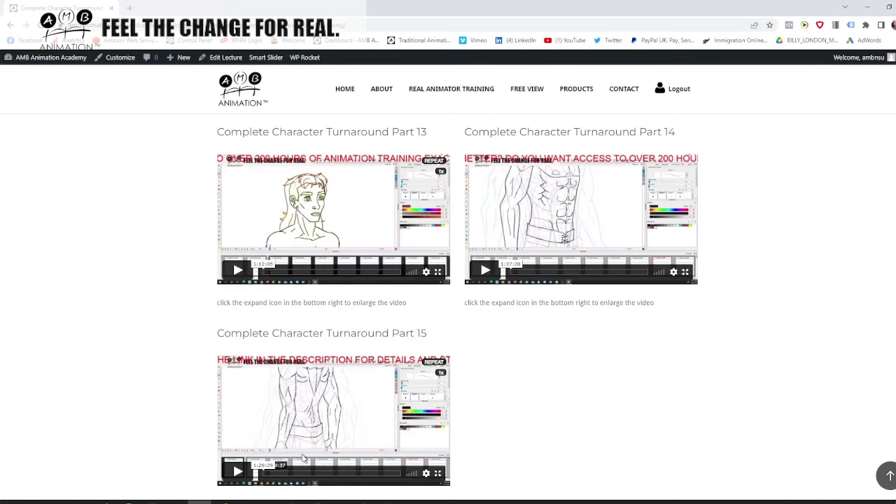
- Go back over the Complete Character Turnaround videos from Part 15 up to Part 1
scroll(280, 284, "up", 2)
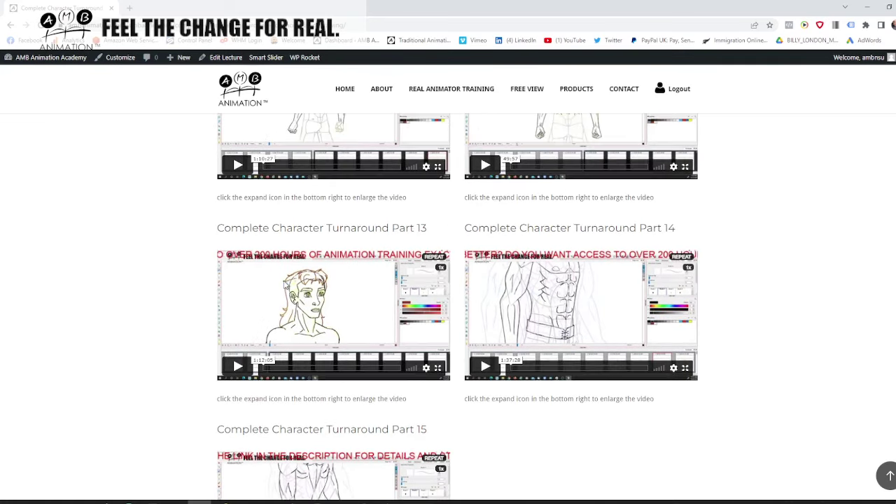
scroll(303, 157, "up", 1)
scroll(573, 212, "up", 5)
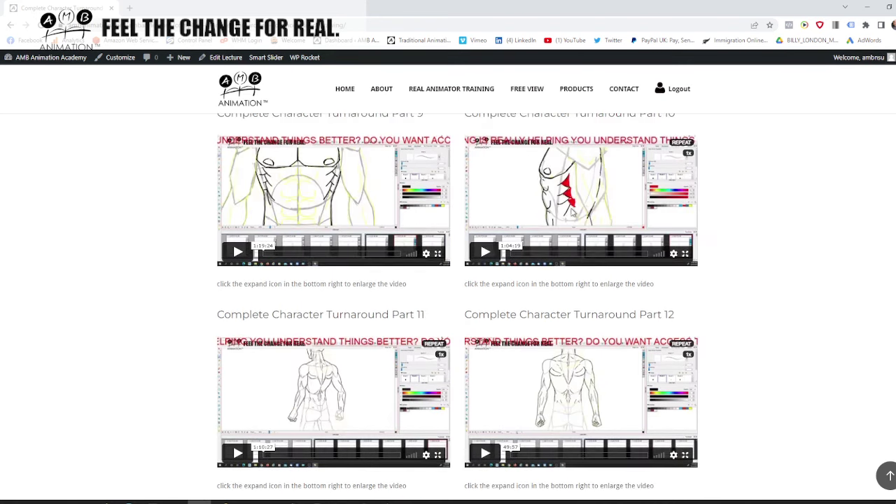
scroll(375, 242, "up", 15)
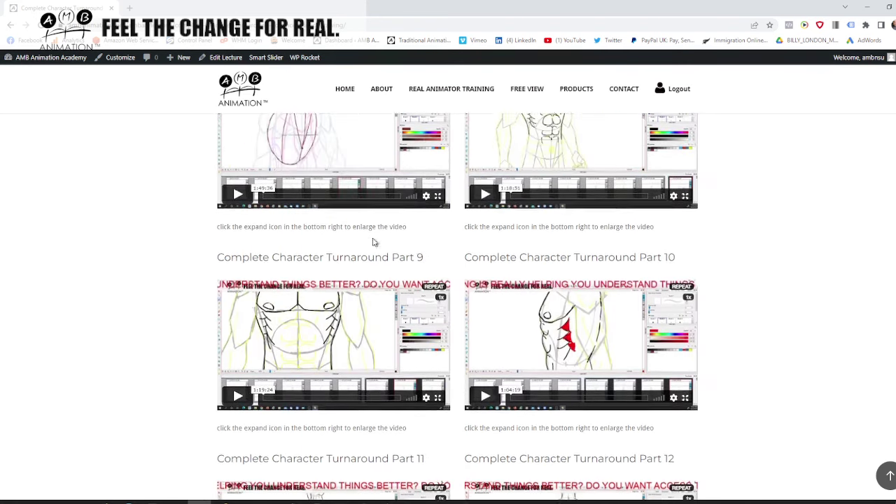
scroll(373, 247, "up", 2)
scroll(373, 247, "down", 4)
scroll(373, 247, "up", 4)
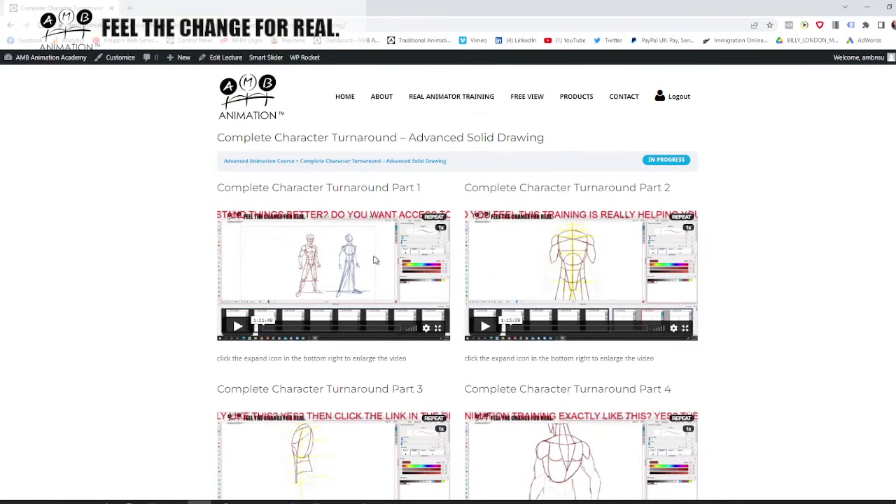
scroll(374, 261, "down", 4)
scroll(385, 272, "up", 4)
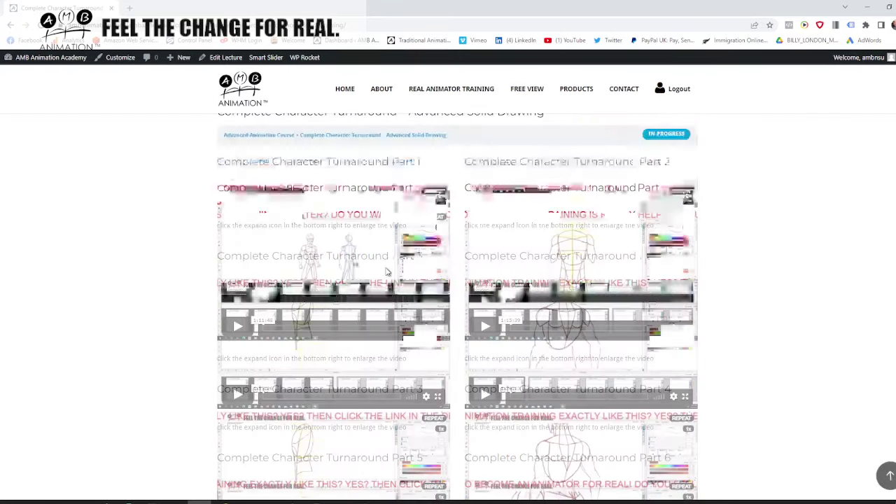
- Run through the full Complete Character Turnaround video list once more and return to the Advanced Animation Course archive content
scroll(381, 266, "down", 20)
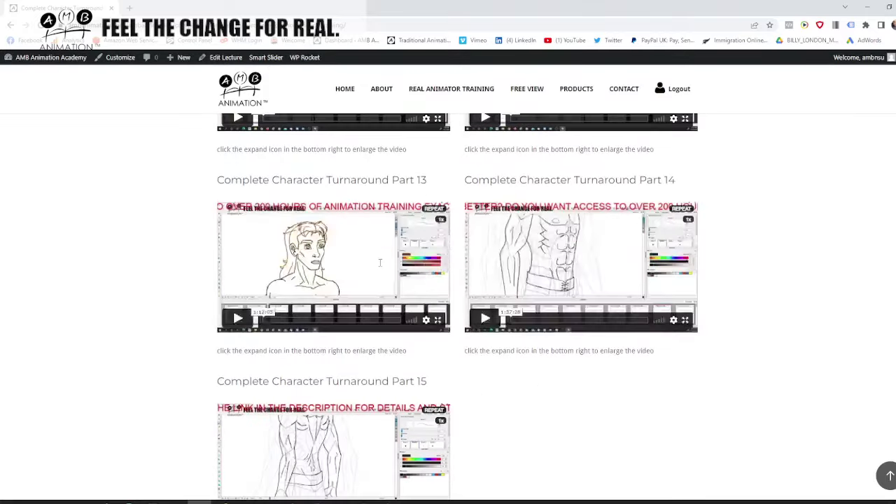
scroll(380, 262, "down", 3)
scroll(360, 274, "up", 12)
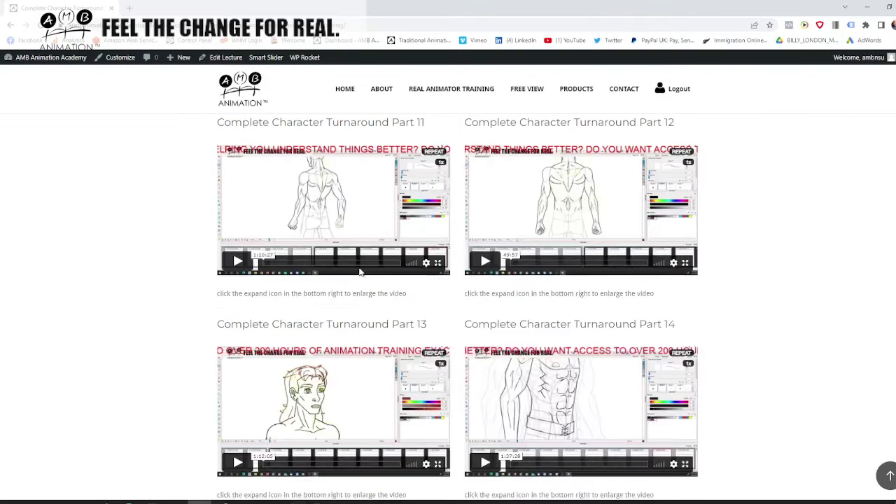
scroll(363, 274, "up", 5)
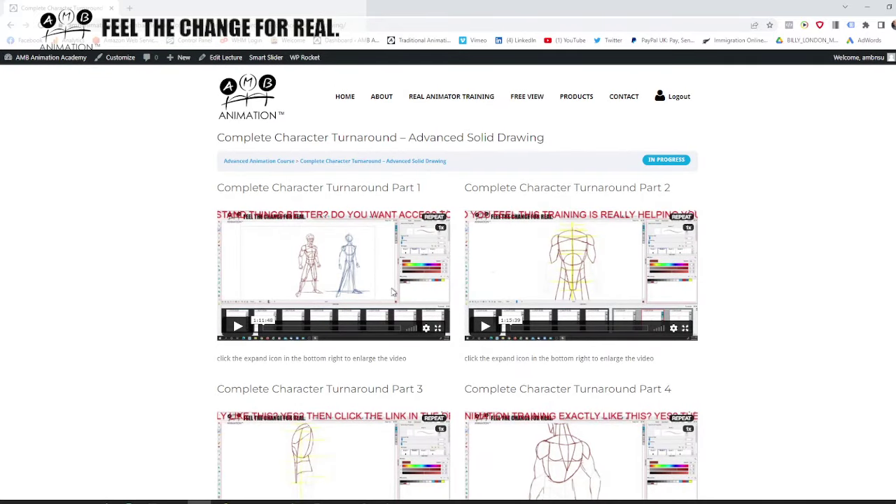
scroll(358, 264, "down", 6)
scroll(355, 266, "up", 6)
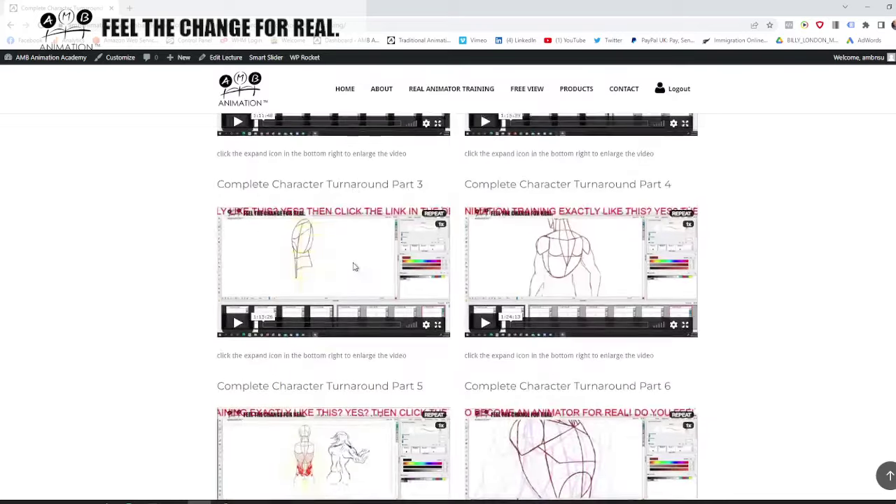
left_click(13, 27)
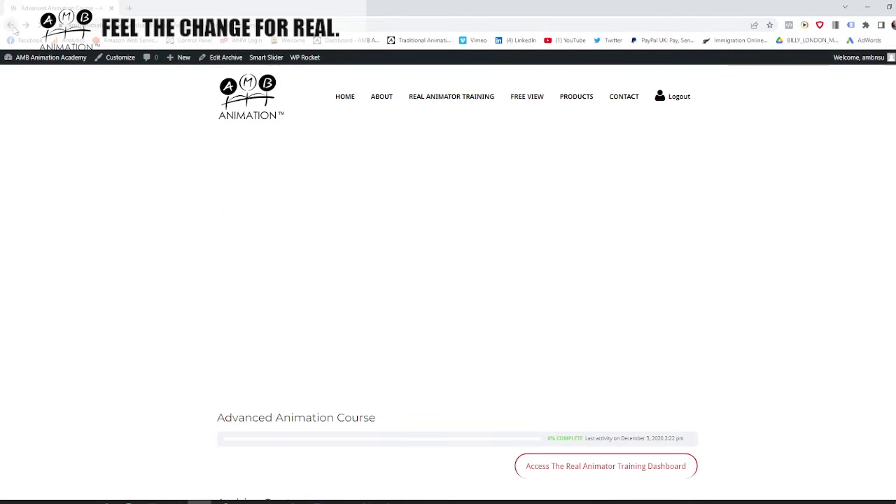
scroll(389, 239, "down", 5)
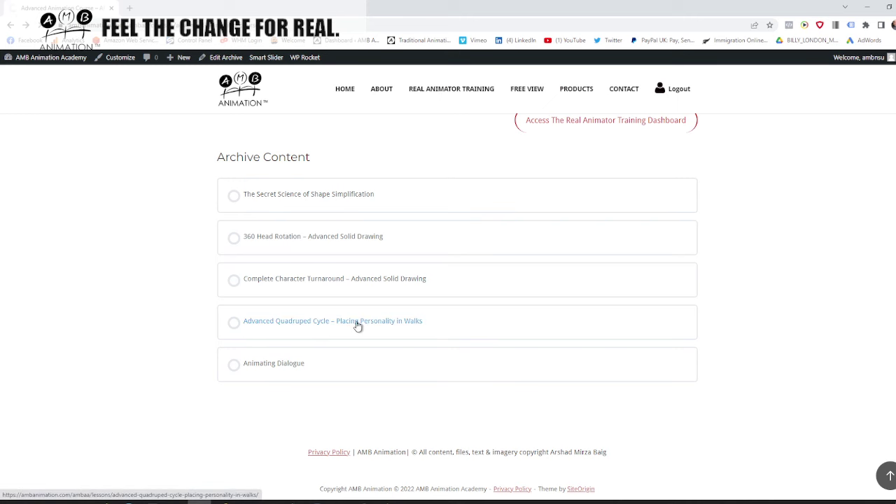
- Open the Advanced Quadruped Cycle – Placing Personality in Walks lecture and look through its Part-1 to Part-11 videos
left_click(378, 322)
scroll(354, 308, "down", 13)
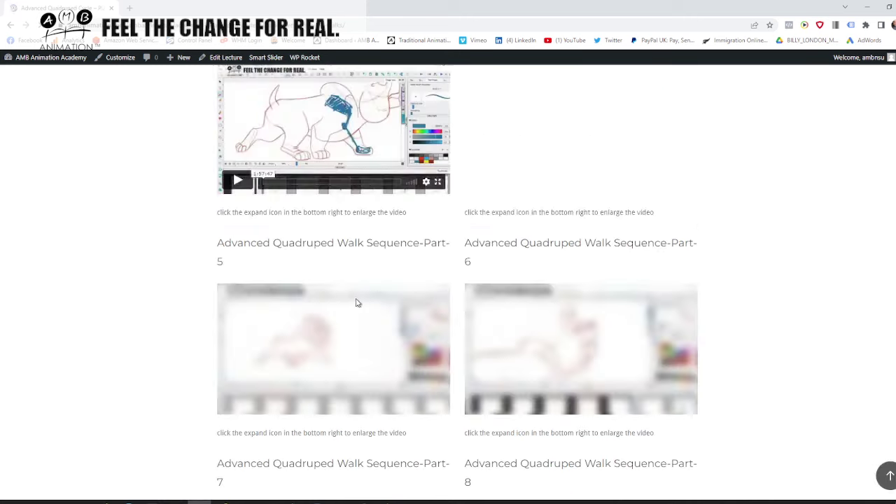
scroll(354, 295, "down", 3)
scroll(344, 298, "up", 2)
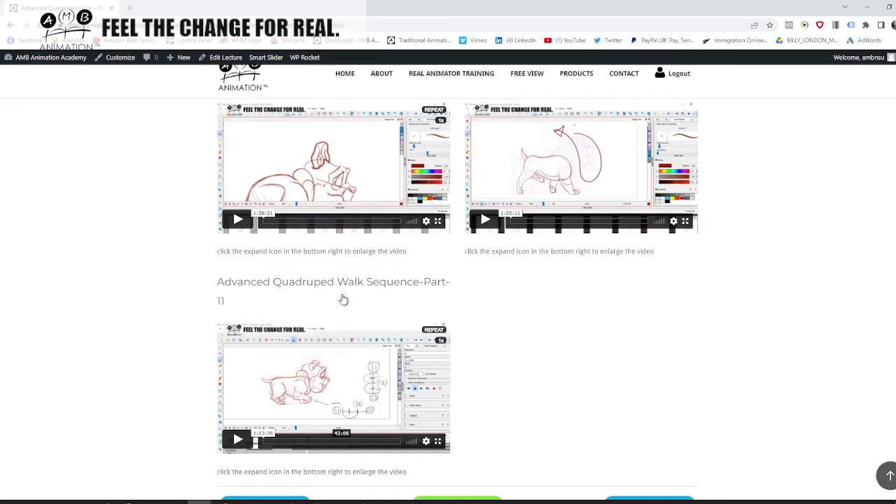
scroll(383, 295, "up", 12)
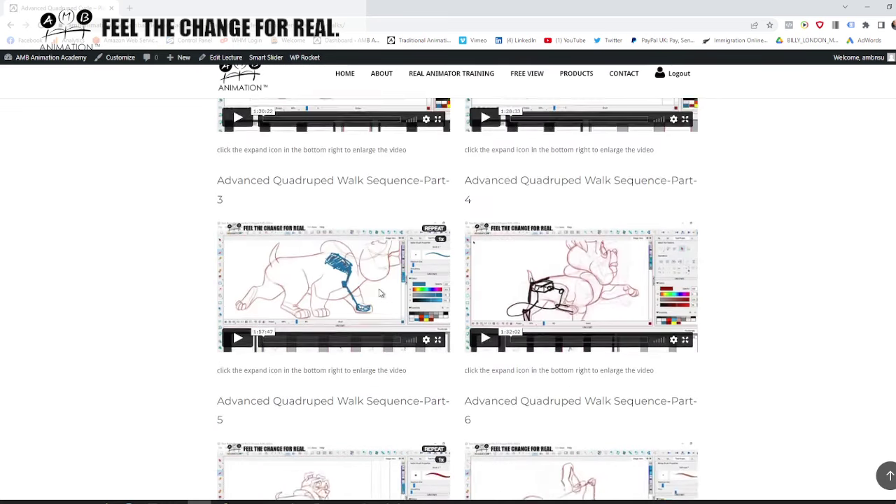
scroll(380, 294, "up", 2)
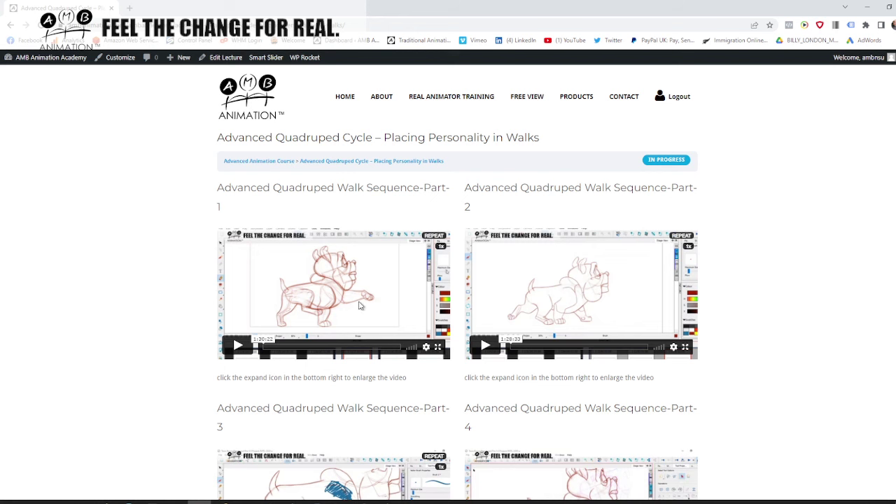
- Review the Advanced Quadruped Walk Sequence videos again and return to the Advanced Animation Course lecture list
scroll(363, 295, "down", 2)
scroll(367, 298, "up", 2)
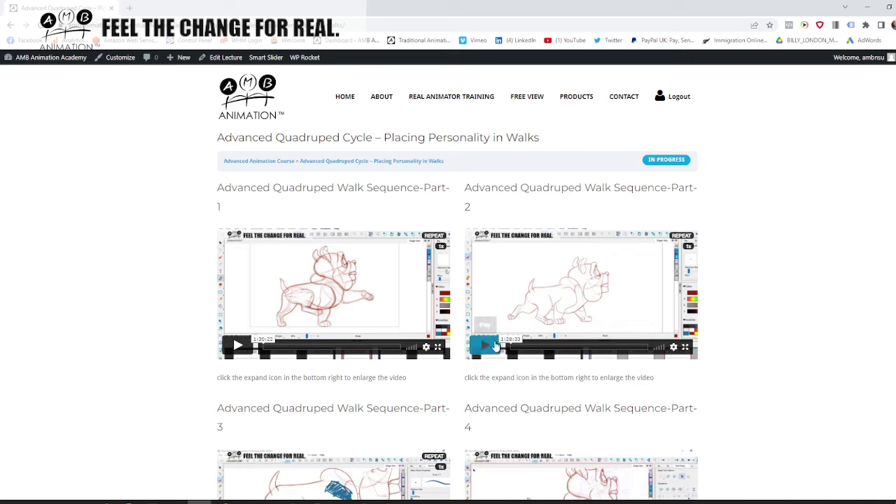
scroll(568, 302, "down", 10)
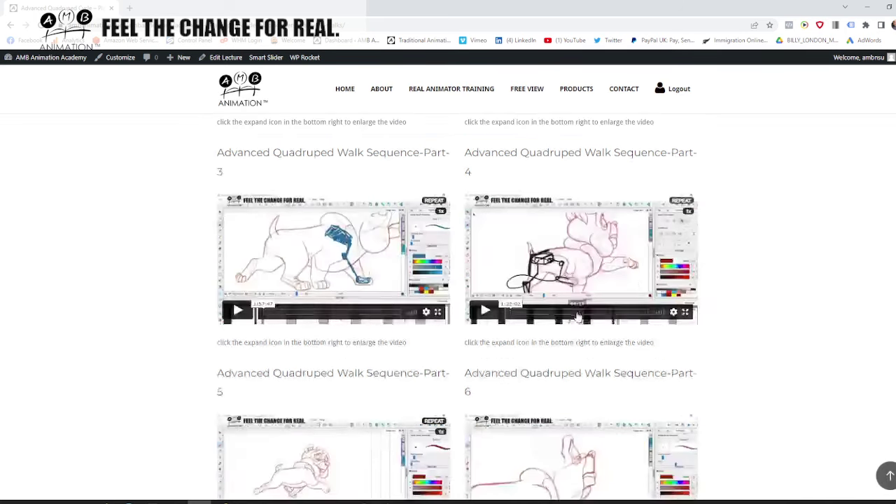
scroll(574, 319, "down", 5)
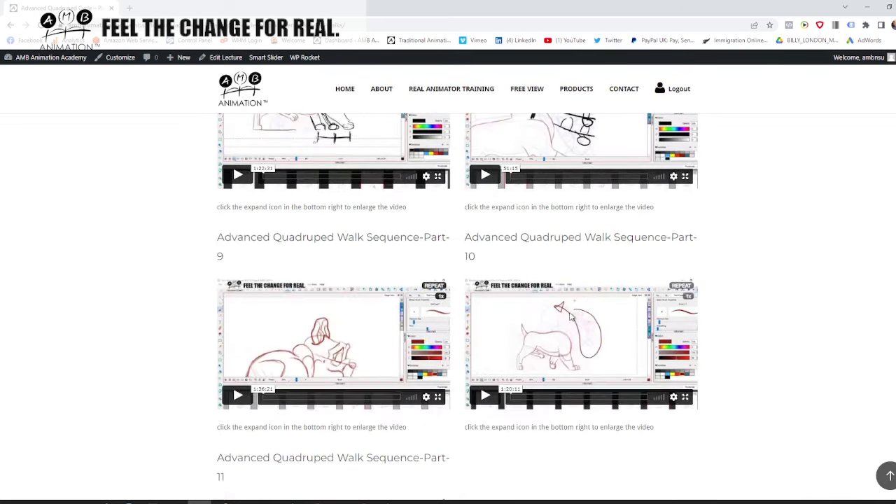
scroll(595, 329, "up", 15)
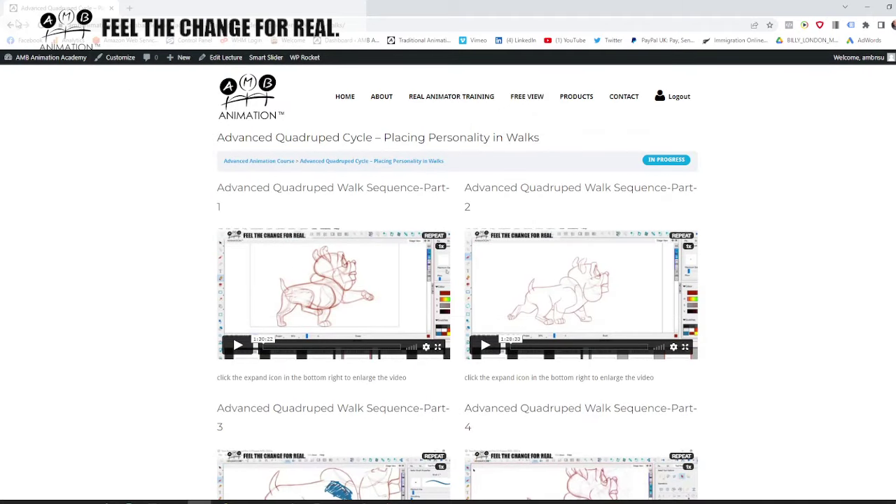
left_click(11, 25)
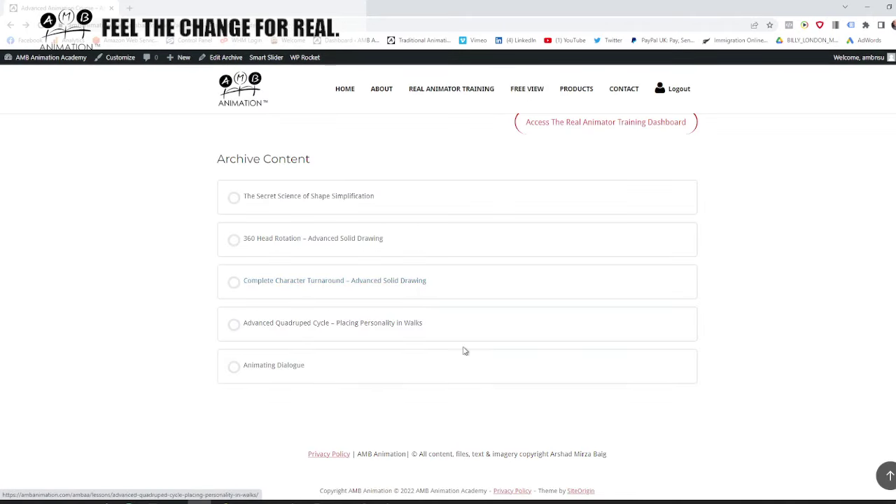
- Open the Animating Dialogue lecture and look over its videos from Part-1 to Part-5
left_click(291, 368)
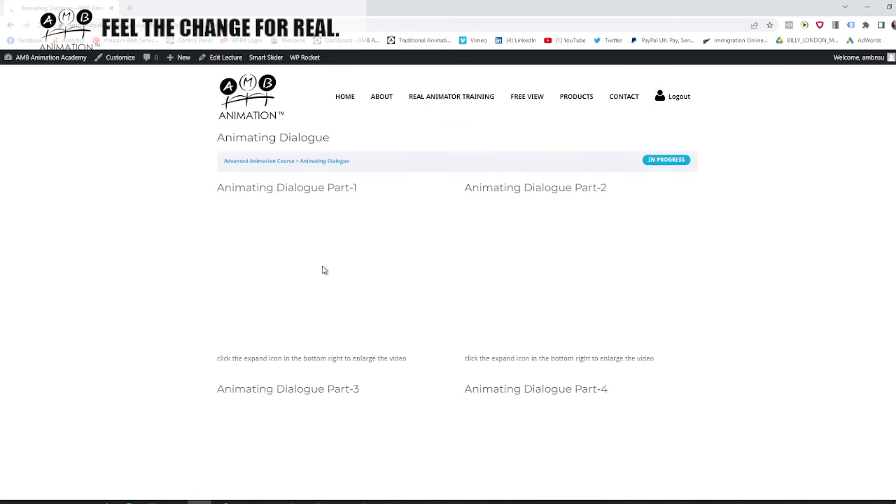
scroll(398, 270, "down", 3)
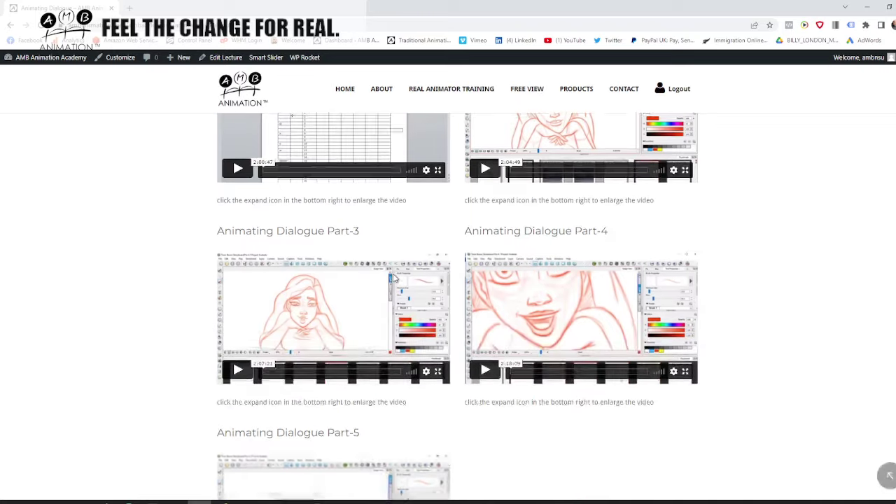
scroll(395, 276, "up", 2)
scroll(392, 276, "up", 1)
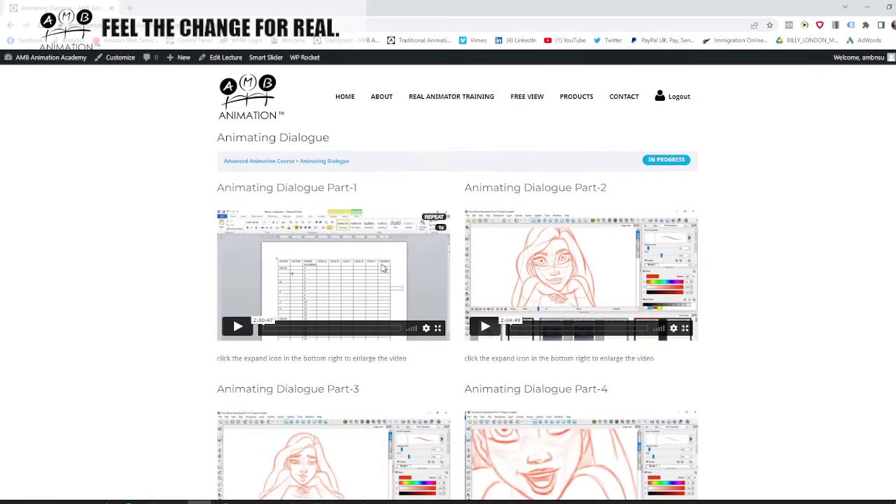
scroll(377, 263, "down", 3)
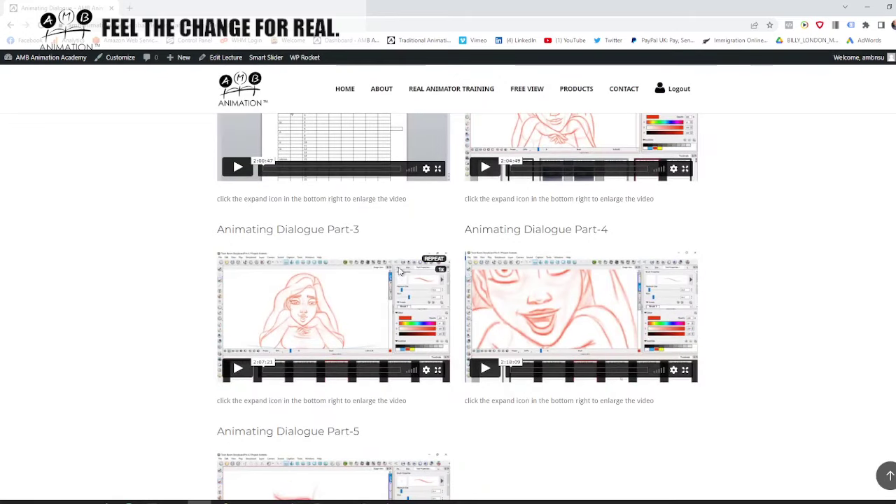
scroll(400, 278, "down", 6)
scroll(399, 279, "up", 8)
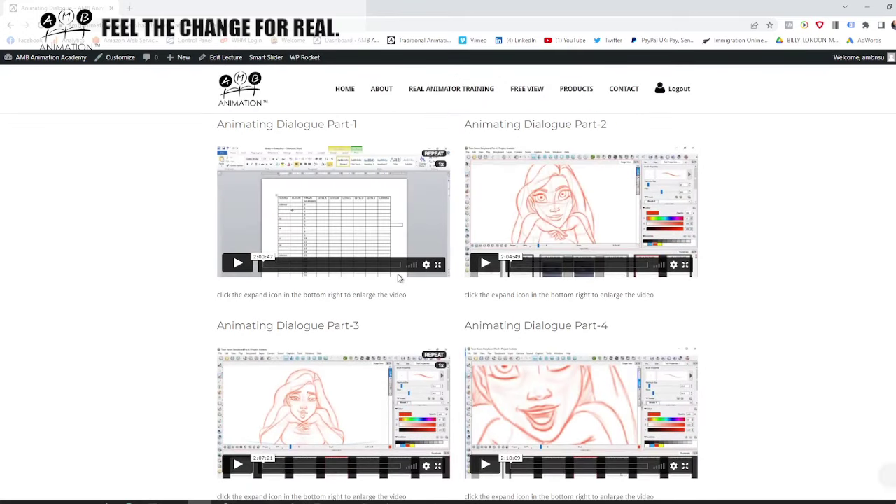
scroll(399, 278, "up", 1)
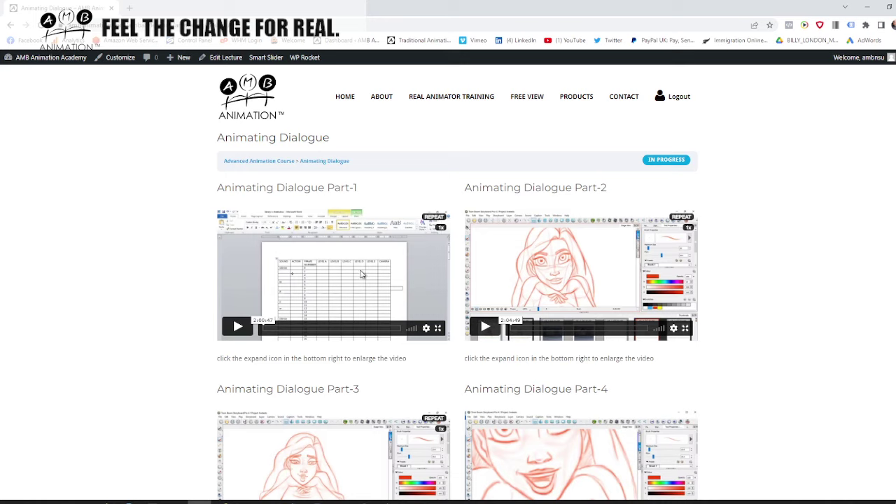
scroll(363, 274, "down", 1)
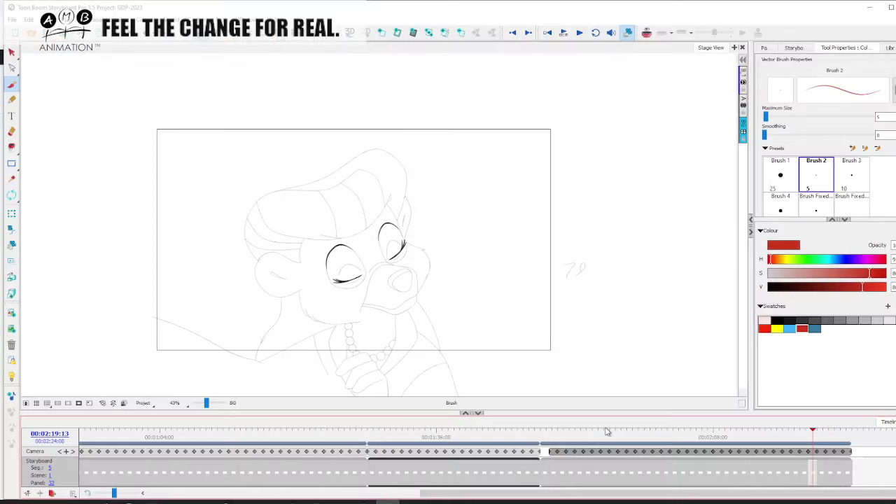
- Switch to Toon Boom Storyboard Pro and scrub along the timeline of the GDP-2023 project
mouse_move(606, 436)
left_mouse_down()
mouse_move(620, 434)
mouse_move(600, 431)
mouse_move(657, 424)
left_mouse_up()
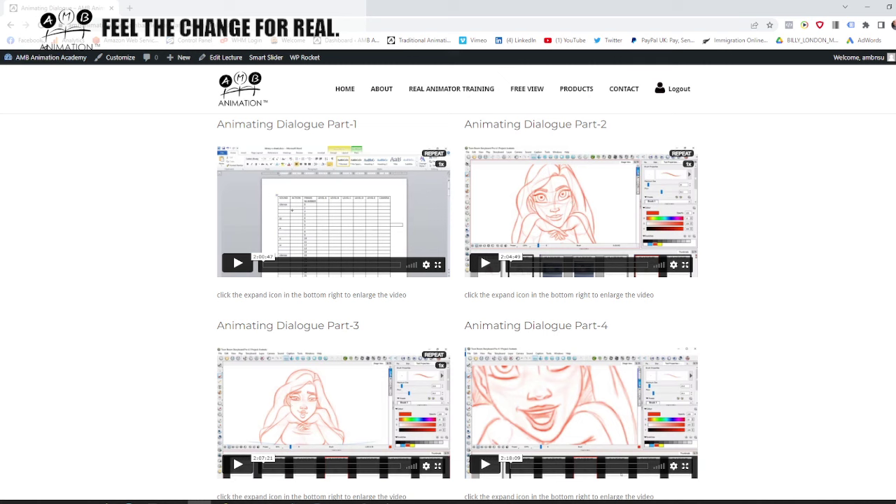
- Return to the Training Archives page and open the Anatomy for the Animator -The Complete Human Skeleton course
left_click(12, 26)
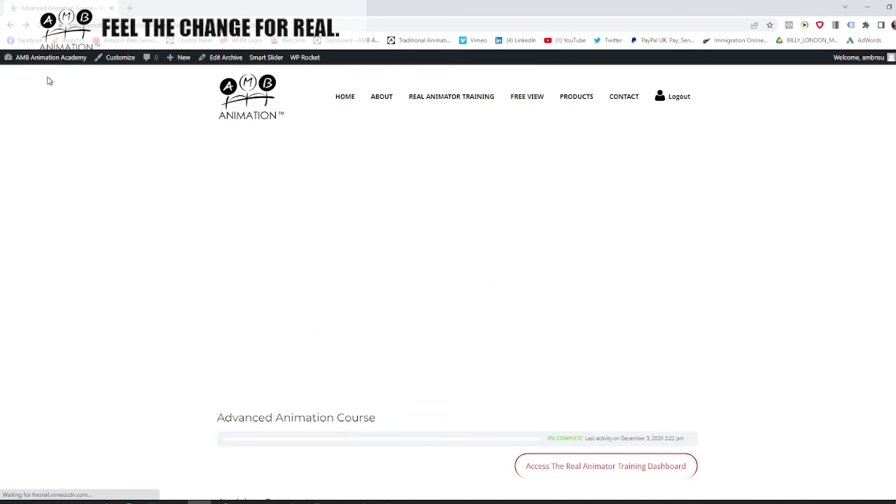
left_click(12, 25)
scroll(314, 222, "down", 9)
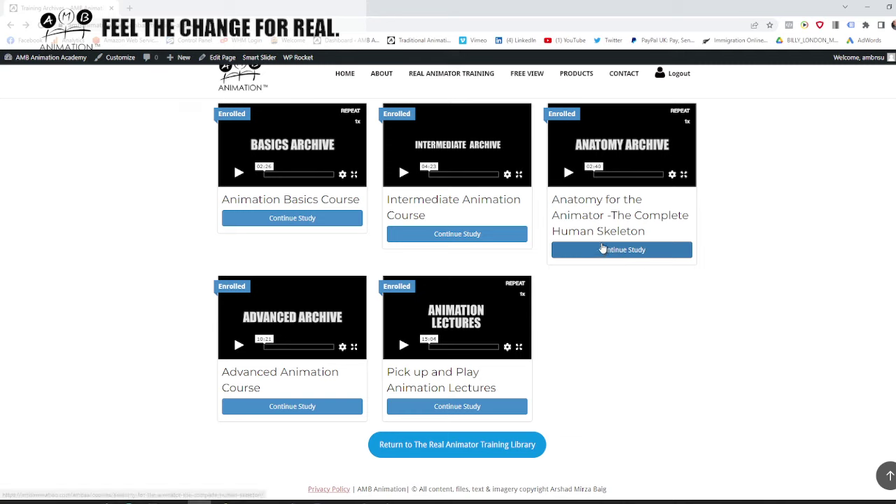
left_click(602, 249)
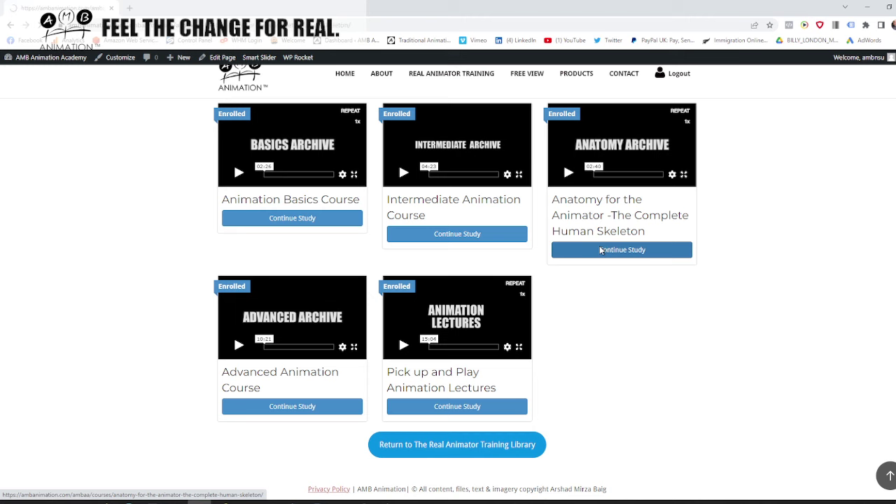
- Look through the anatomy course's introduction video and its Archive Content list of lectures
scroll(313, 256, "down", 2)
scroll(310, 255, "down", 1)
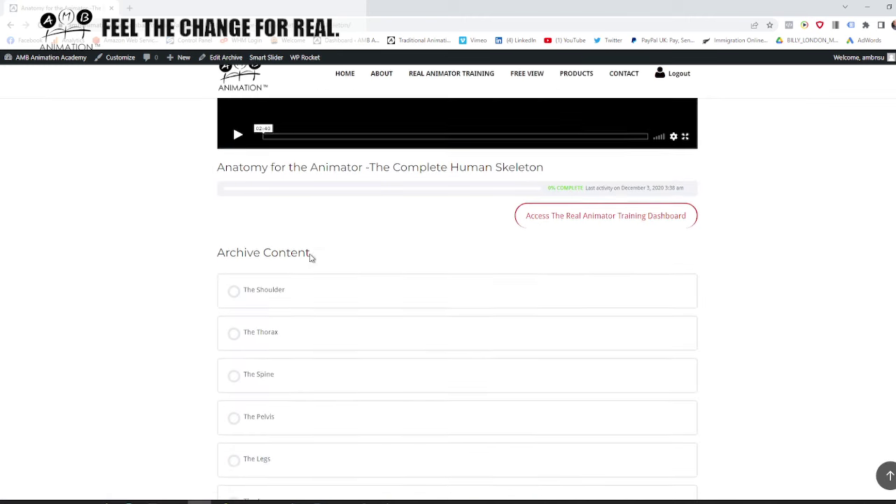
scroll(315, 265, "up", 3)
scroll(317, 265, "down", 2)
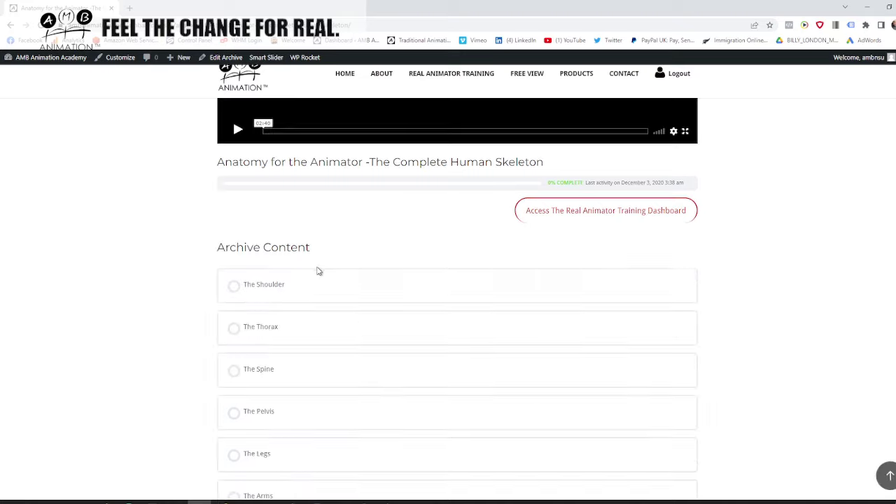
scroll(315, 268, "down", 1)
scroll(319, 268, "up", 1)
scroll(318, 268, "up", 1)
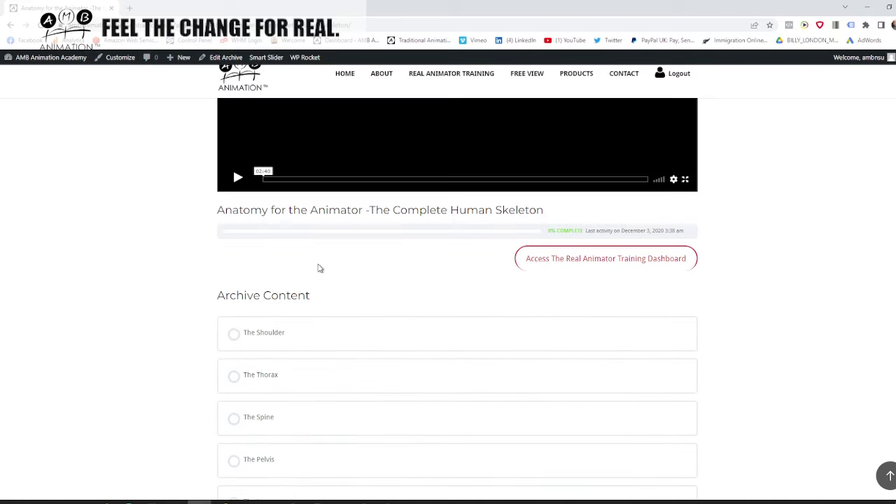
scroll(316, 269, "up", 2)
scroll(315, 266, "down", 4)
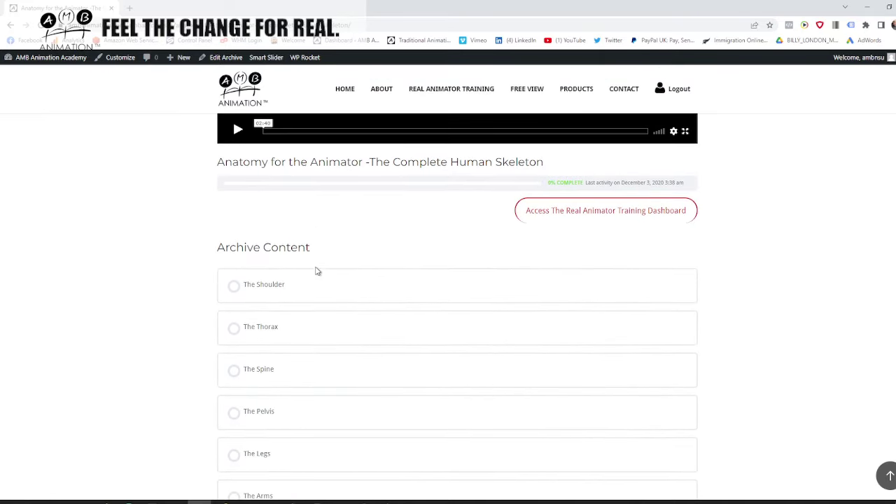
scroll(316, 269, "down", 2)
scroll(315, 269, "up", 3)
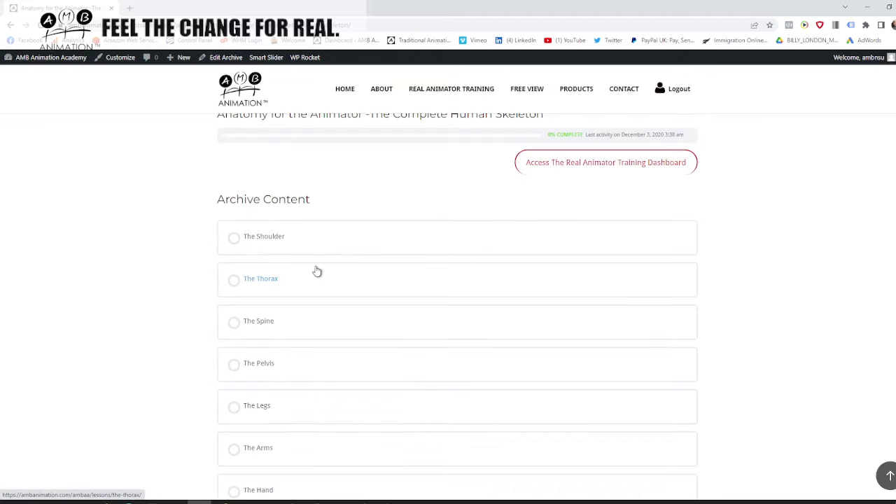
scroll(316, 271, "up", 4)
scroll(316, 340, "down", 2)
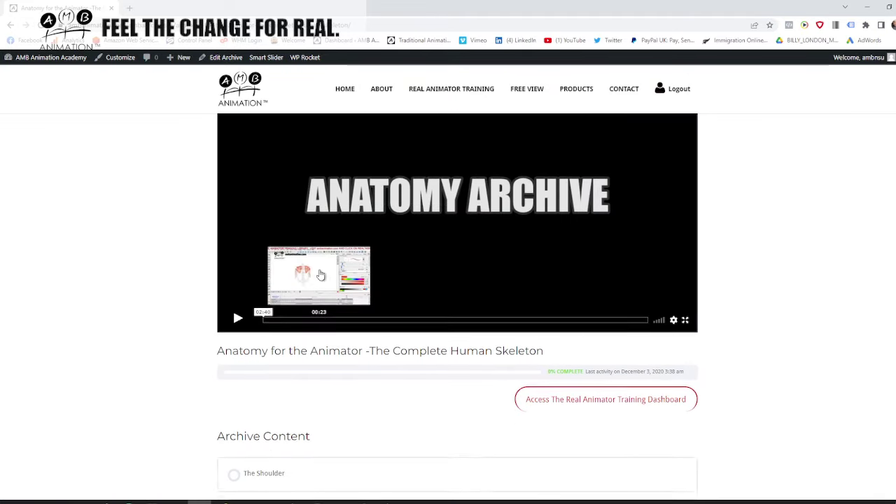
scroll(315, 339, "down", 1)
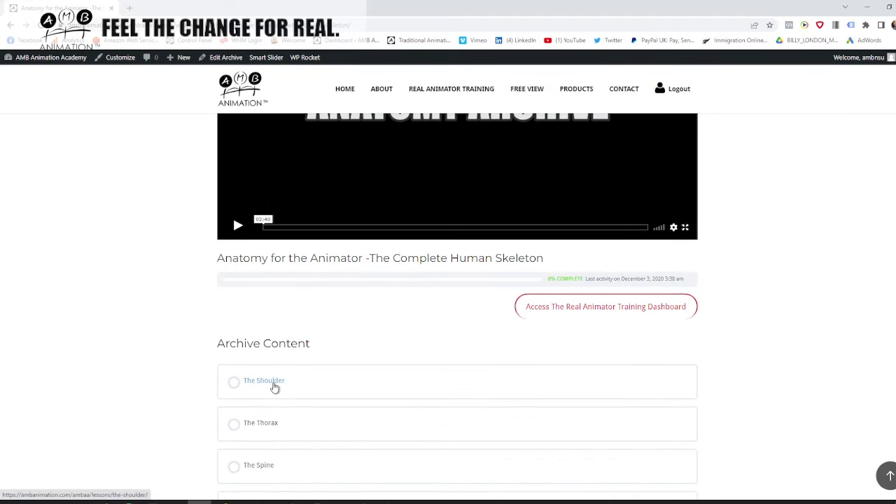
- Open The Shoulder lecture, look over its bone videos, and return to the anatomy course's lecture list
left_click(273, 386)
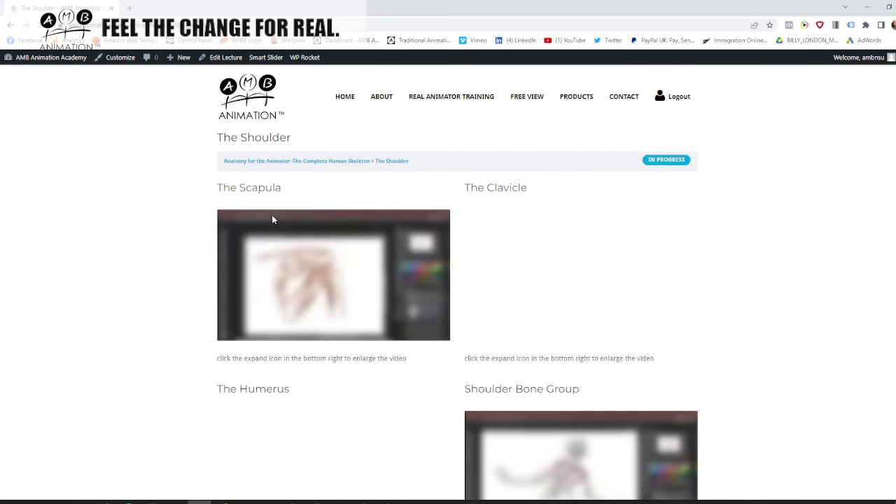
scroll(374, 252, "down", 4)
scroll(372, 254, "up", 3)
scroll(452, 260, "up", 3)
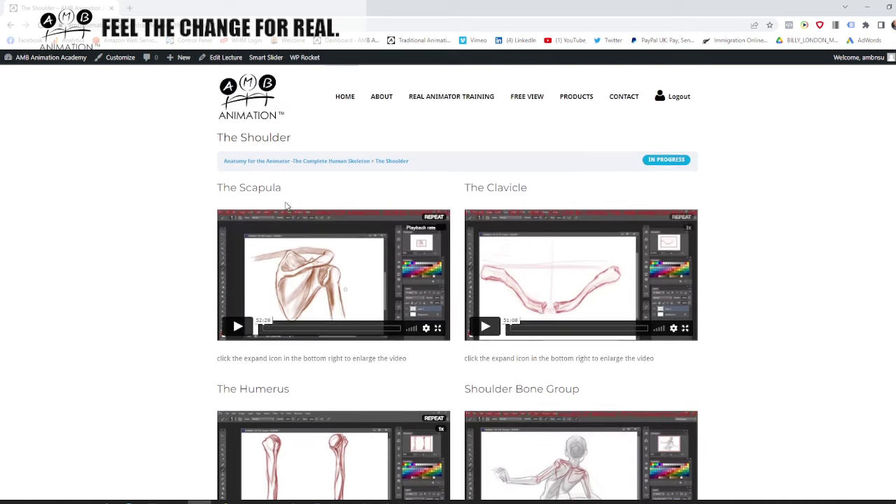
left_click(9, 26)
- Open The Thorax lecture, look over its Thoracic Cage and Sternum videos, and return to the lecture list
scroll(247, 235, "down", 4)
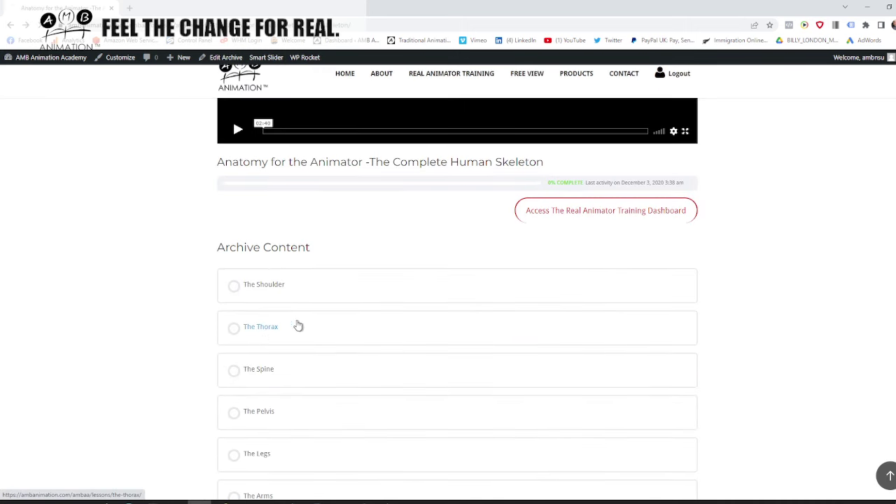
left_click(284, 329)
scroll(505, 320, "down", 3)
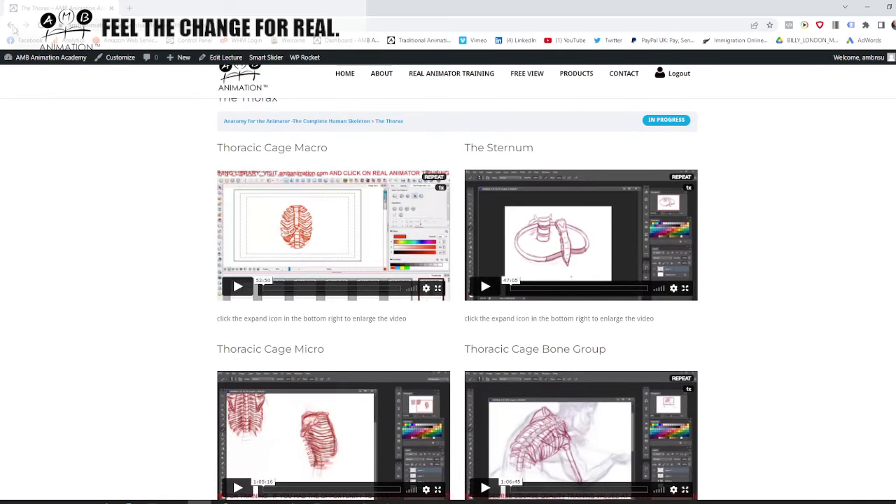
left_click(12, 29)
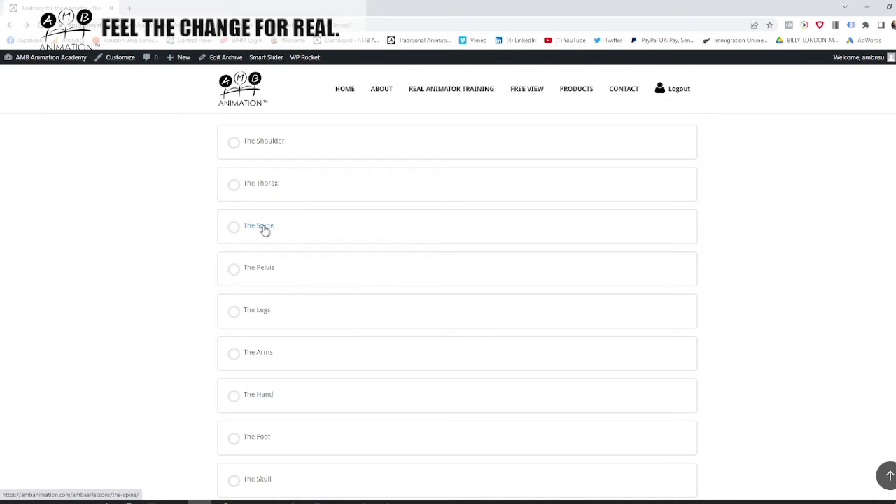
- Open The Spine lecture, look over its macro, micro, cervical and lumbar videos, and return to the lecture list
left_click(302, 242)
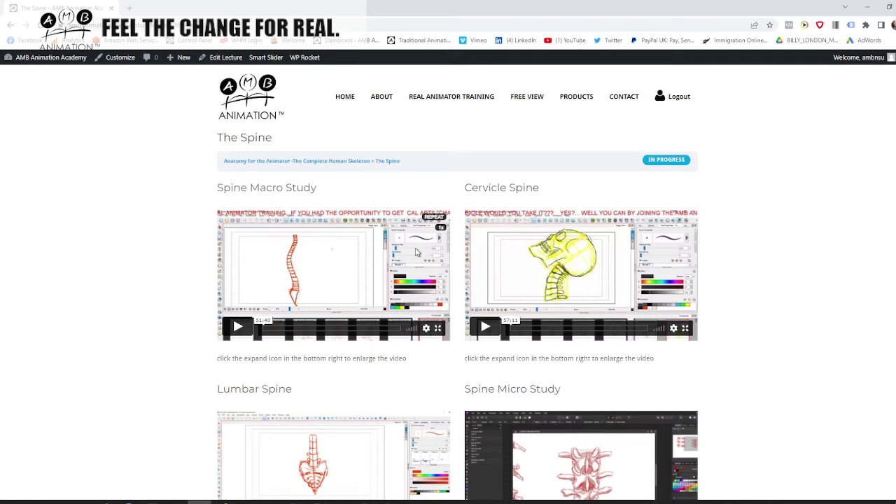
scroll(399, 262, "down", 2)
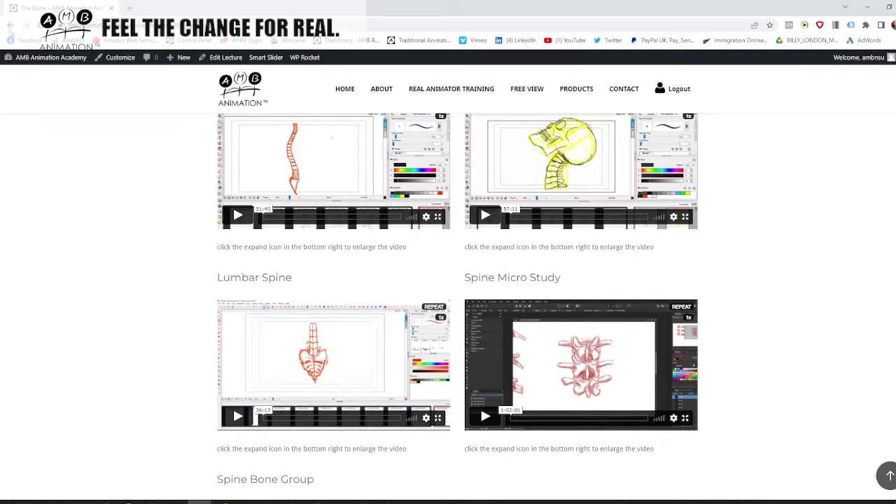
left_click(9, 27)
- Open The Pelvis lecture, look over its macro, micro and bone group videos, and return to the lecture list
scroll(306, 223, "down", 7)
scroll(306, 232, "up", 2)
scroll(295, 233, "down", 1)
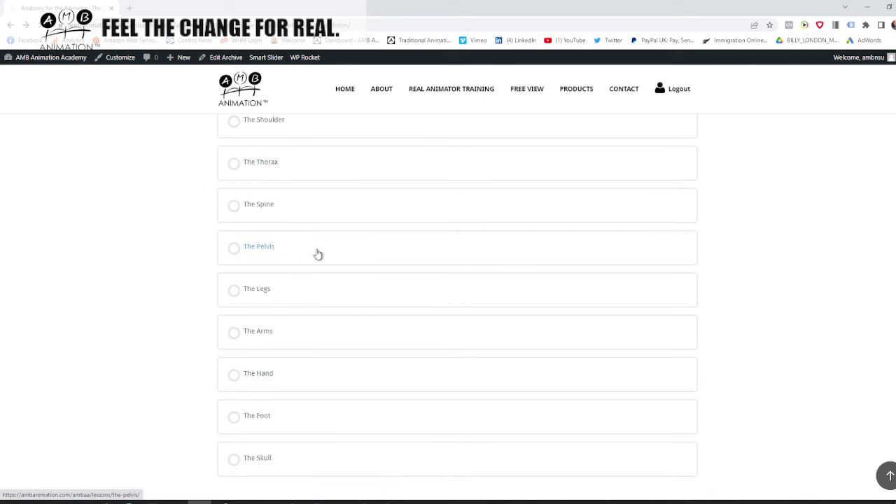
left_click(318, 254)
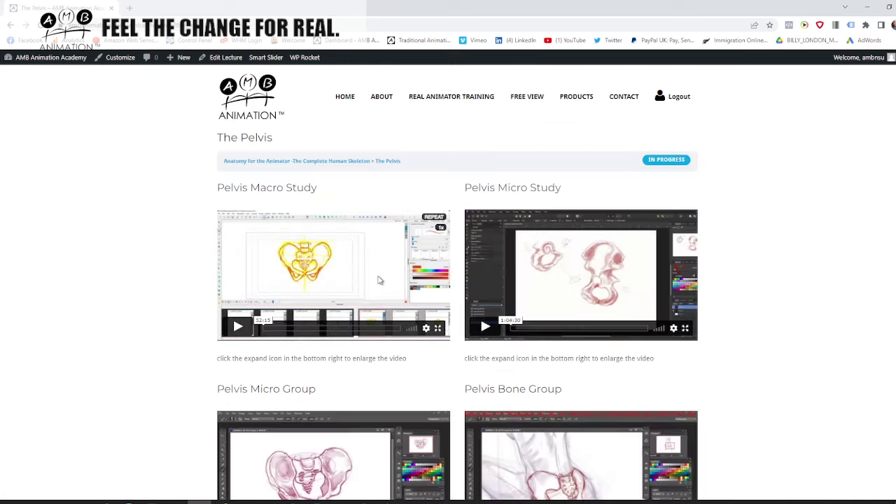
scroll(378, 280, "down", 3)
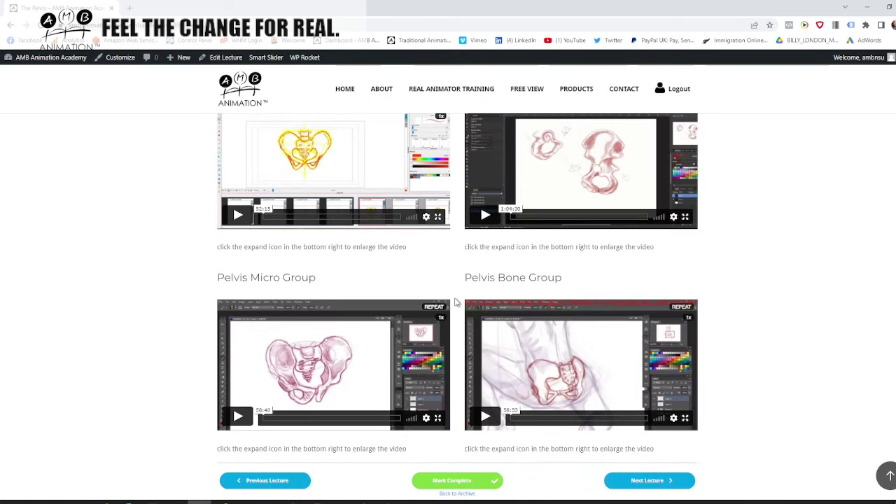
left_click(11, 25)
- Open The Skull lecture, look over its cranium, facial and mandible videos, and return to the lecture list
scroll(357, 280, "down", 1)
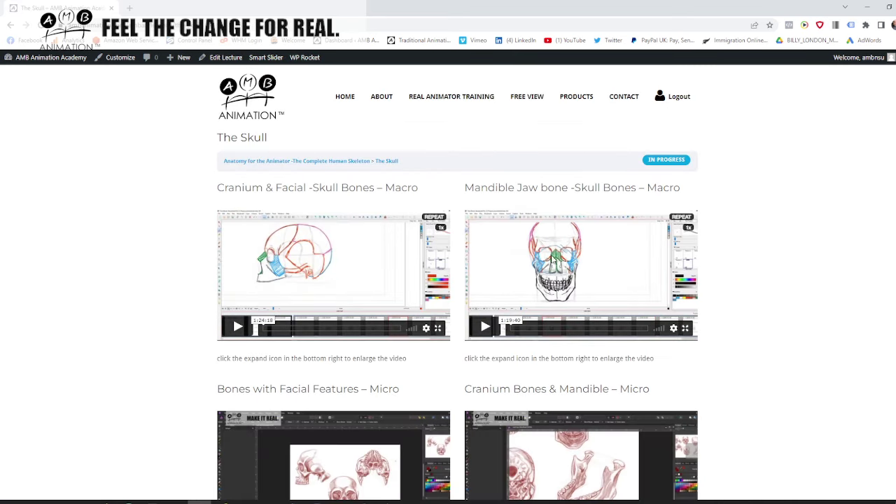
scroll(553, 265, "down", 1)
scroll(538, 274, "down", 1)
scroll(534, 278, "up", 1)
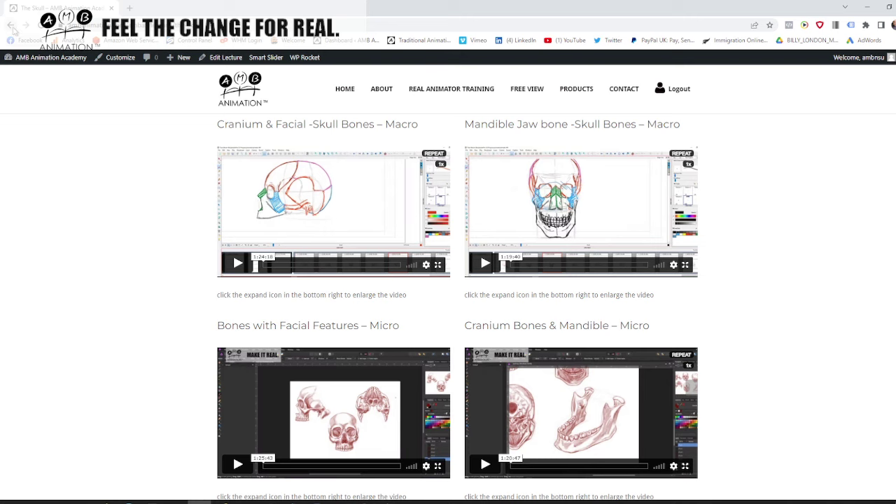
left_click(12, 26)
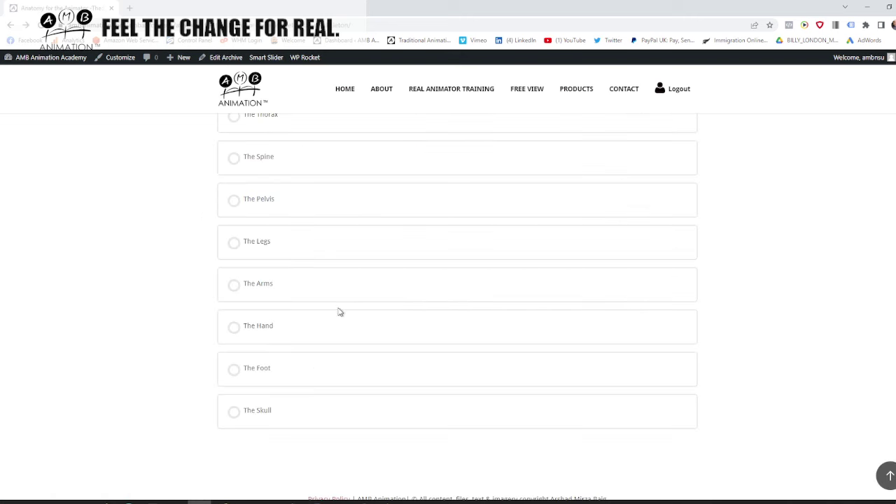
- Return to the Training Archives page and review the available archives from Basics to Animation Lectures
scroll(321, 280, "up", 5)
left_click(10, 26)
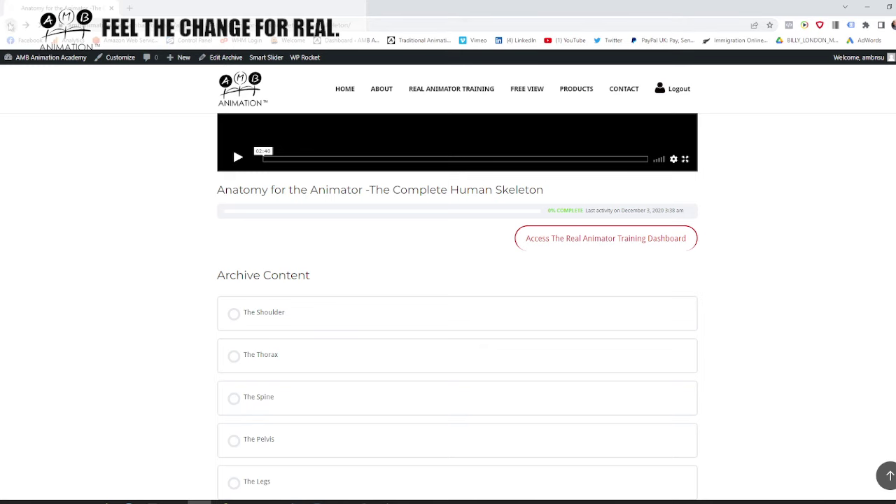
left_click(12, 26)
scroll(289, 246, "down", 8)
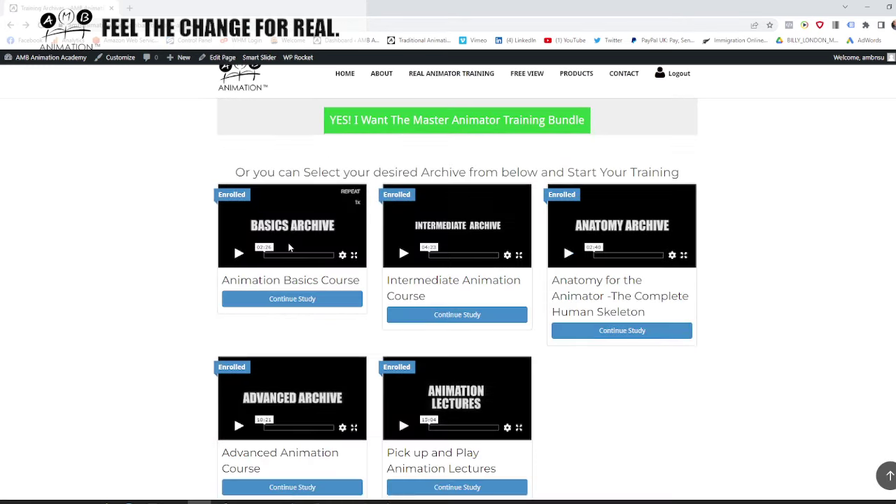
scroll(289, 246, "down", 2)
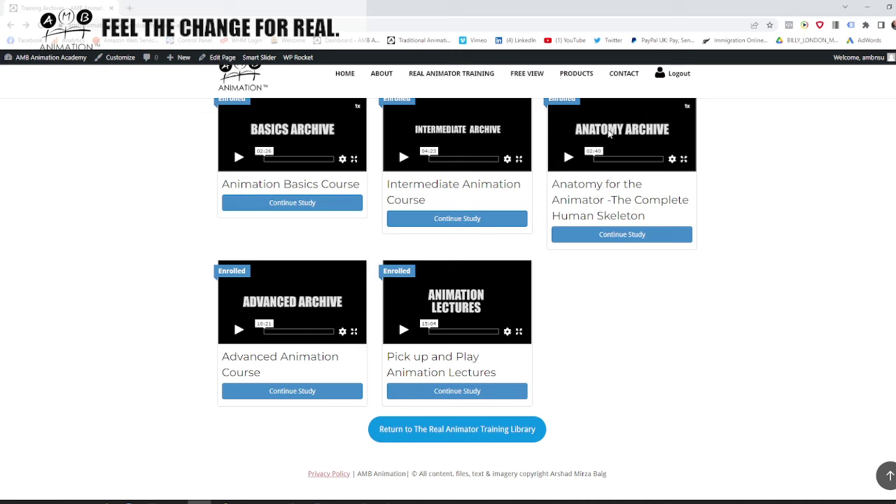
scroll(305, 212, "up", 2)
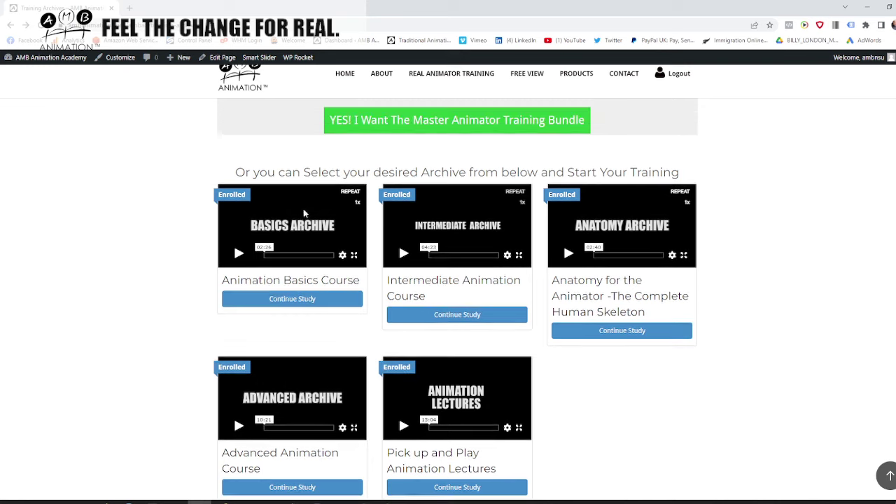
scroll(471, 249, "down", 2)
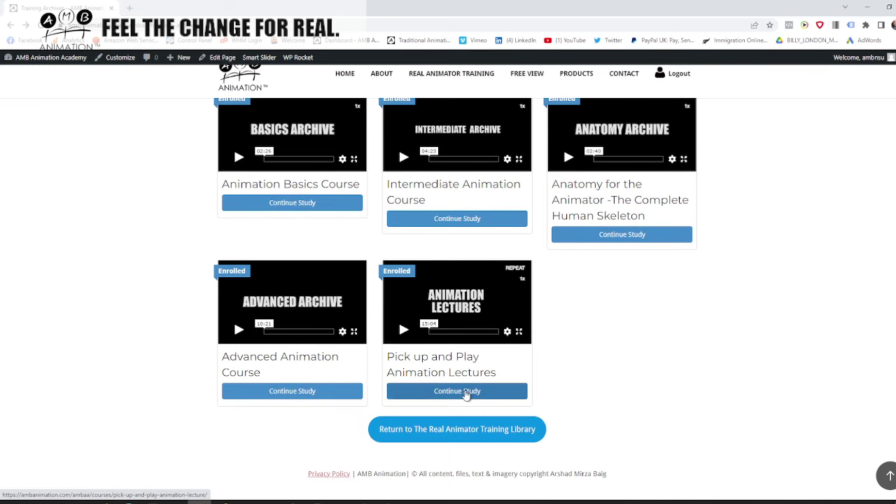
- Open the Pick up and Play Animation Lectures archive, view its Introduction to Storyboard & Staging lecture, and return to the list
left_click(545, 384)
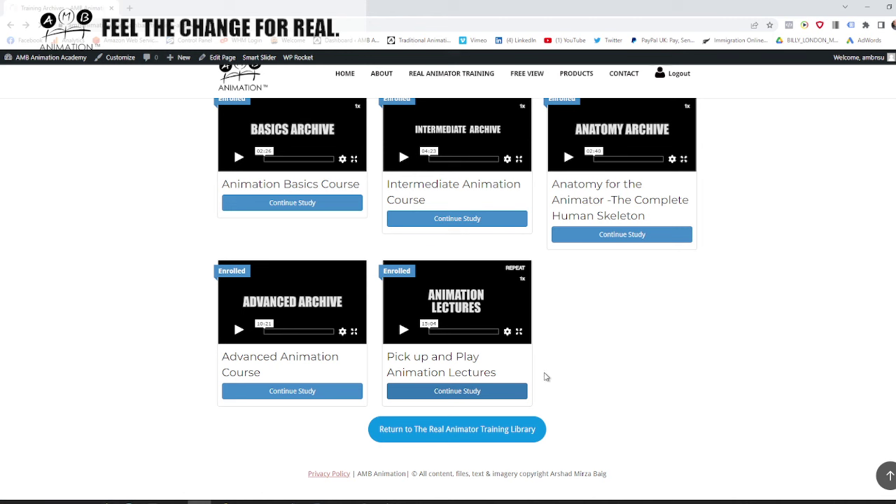
scroll(424, 345, "down", 2)
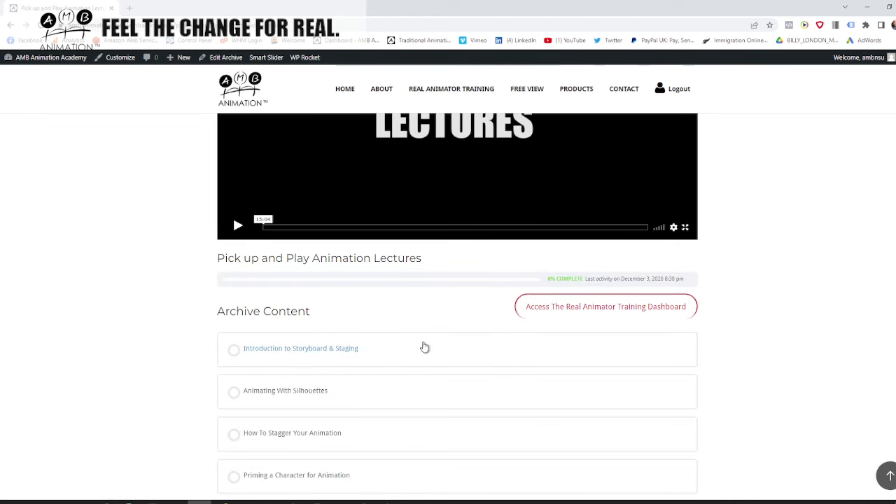
scroll(392, 329, "down", 2)
left_click(317, 302)
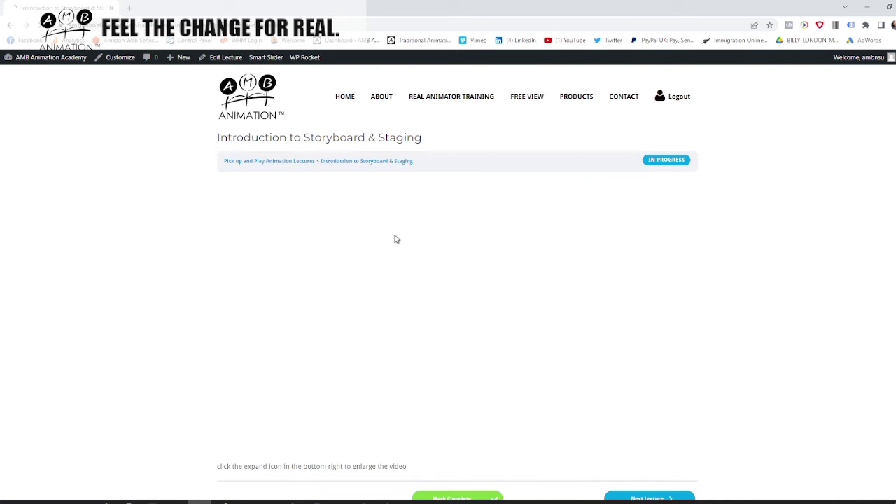
left_click(11, 25)
- Look down the Pick up and Play lecture list and open the Priming a Character for Animation lecture
scroll(179, 172, "down", 1)
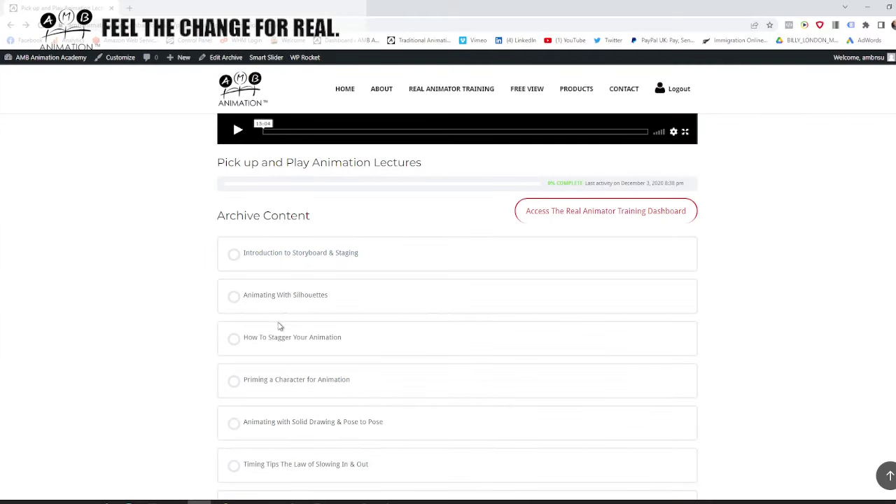
scroll(291, 309, "down", 1)
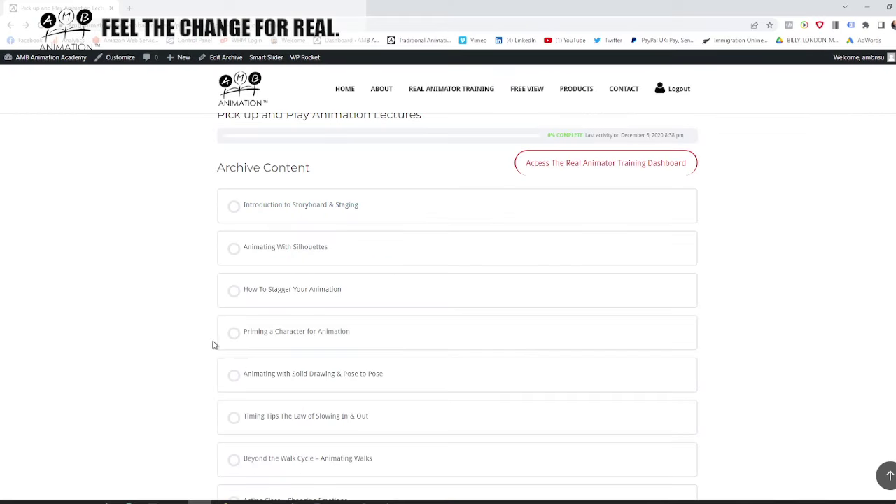
scroll(322, 341, "down", 1)
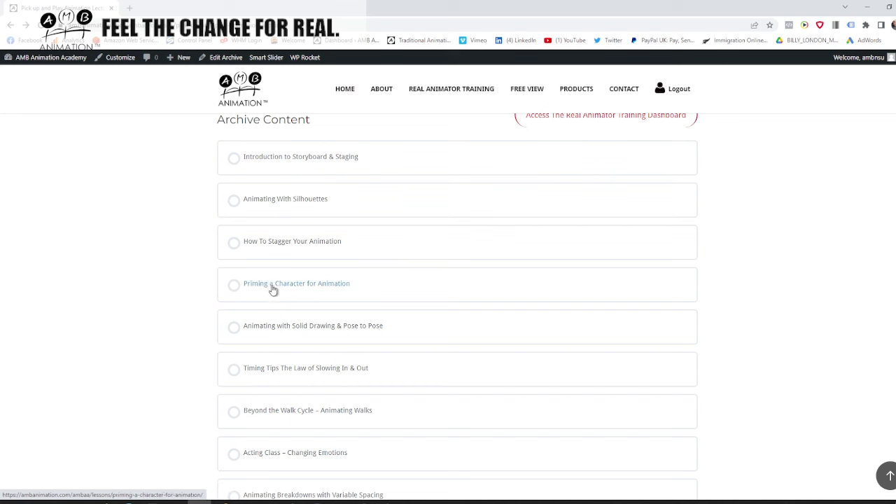
left_click(349, 283)
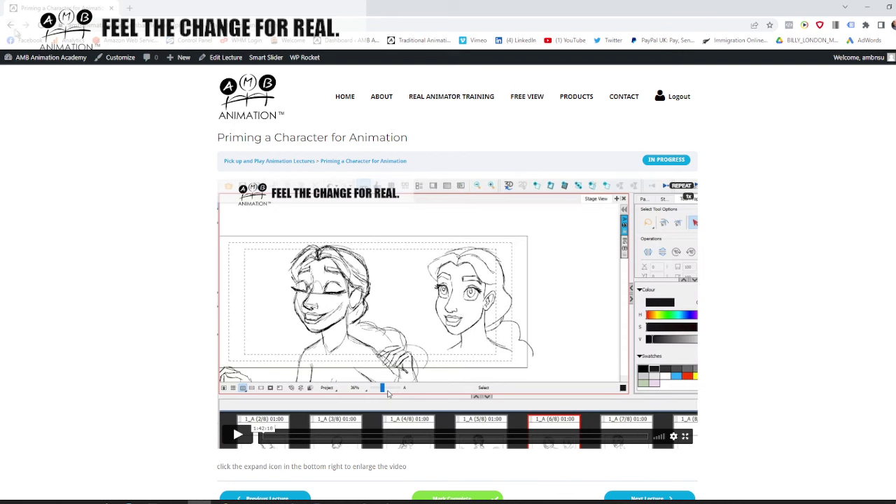
- Return to the Pick up and Play lecture list and open the Beyond the Walk Cycle – Animating Walks lecture
key("alt+Left")
scroll(349, 274, "down", 1)
scroll(349, 275, "down", 2)
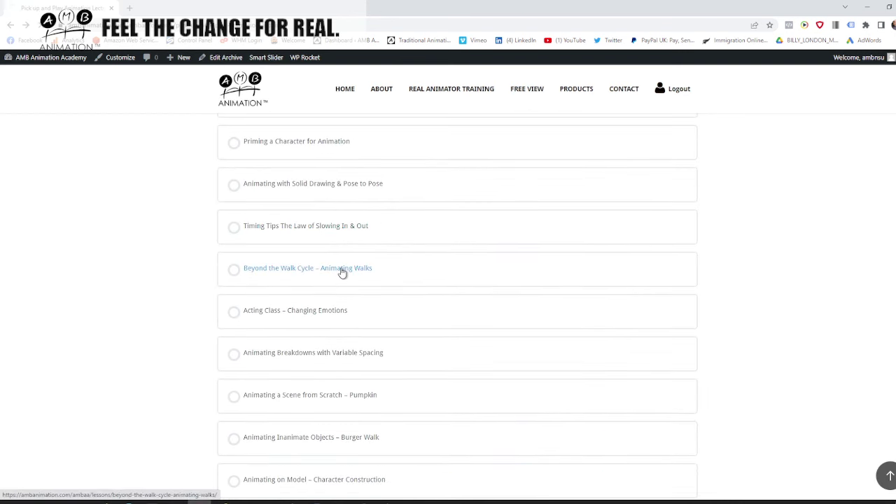
left_click(334, 282)
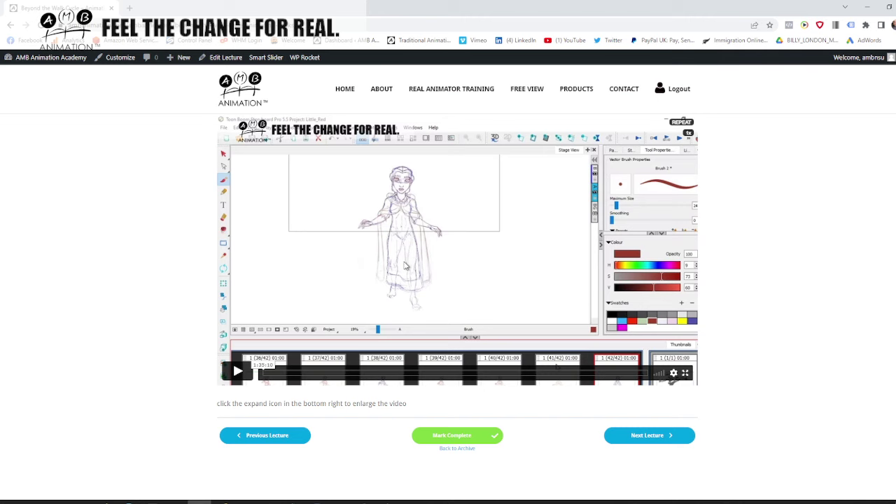
scroll(375, 240, "up", 2)
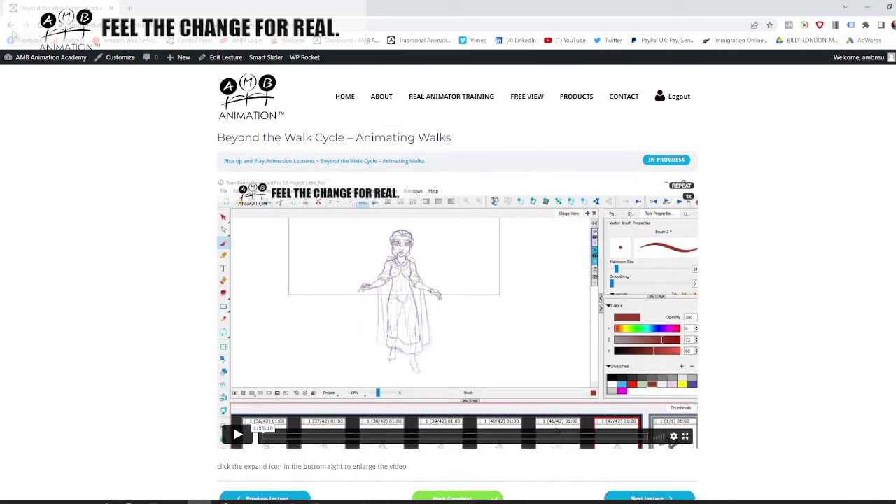
- Go back to the Pick up and Play archive and look through its full list of lectures
left_click(10, 27)
scroll(343, 308, "down", 3)
scroll(345, 316, "down", 3)
scroll(344, 329, "up", 8)
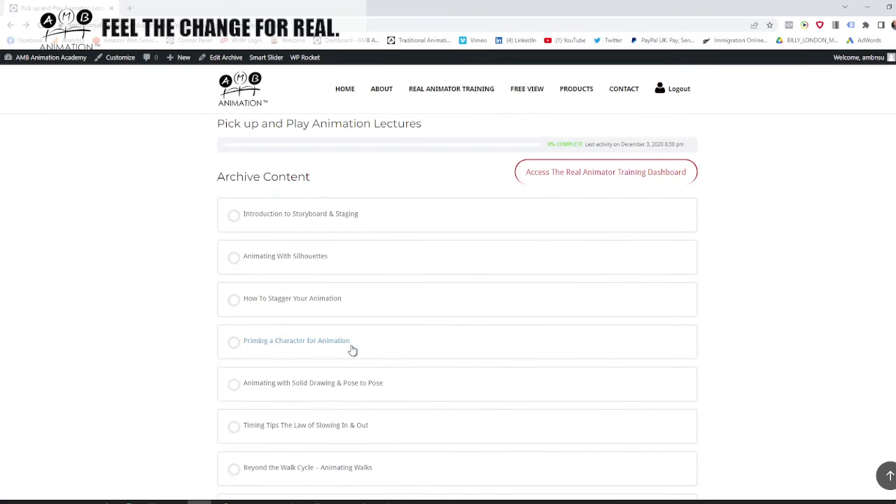
scroll(352, 350, "up", 4)
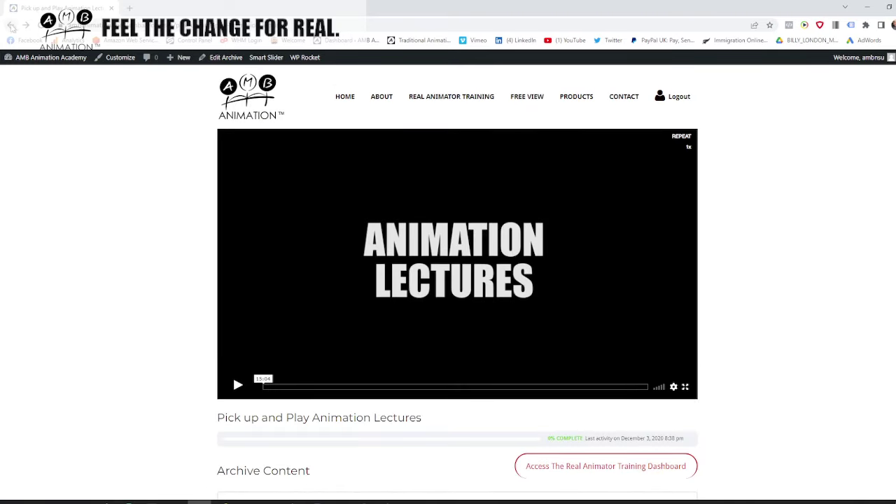
- Return to the Training Archives page and look over its archives and training bundle offers
left_click(11, 27)
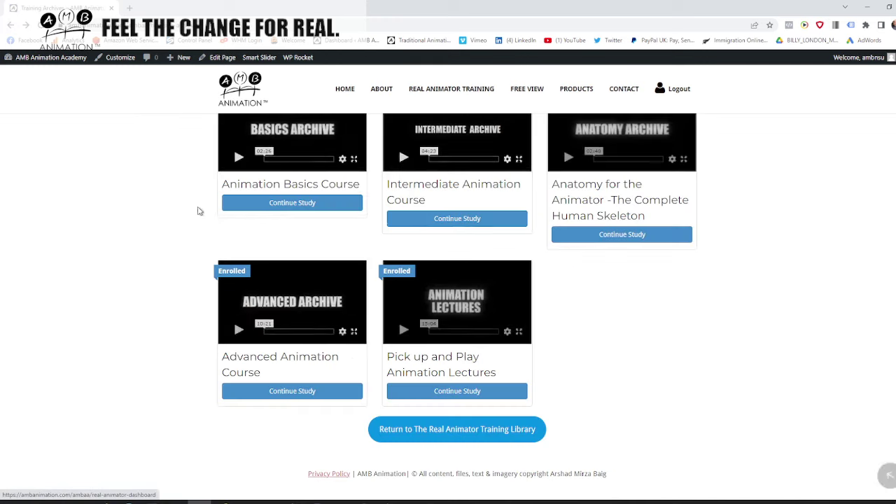
scroll(194, 223, "down", 1)
scroll(213, 259, "up", 5)
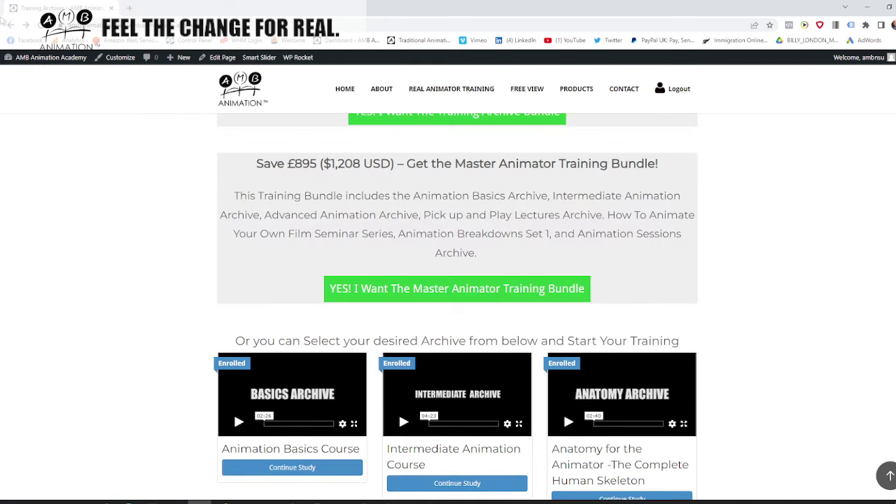
- Return to the Real Animator Training Library page, review its areas of study, and open the Edutainment Archives
left_click(11, 26)
scroll(177, 214, "down", 10)
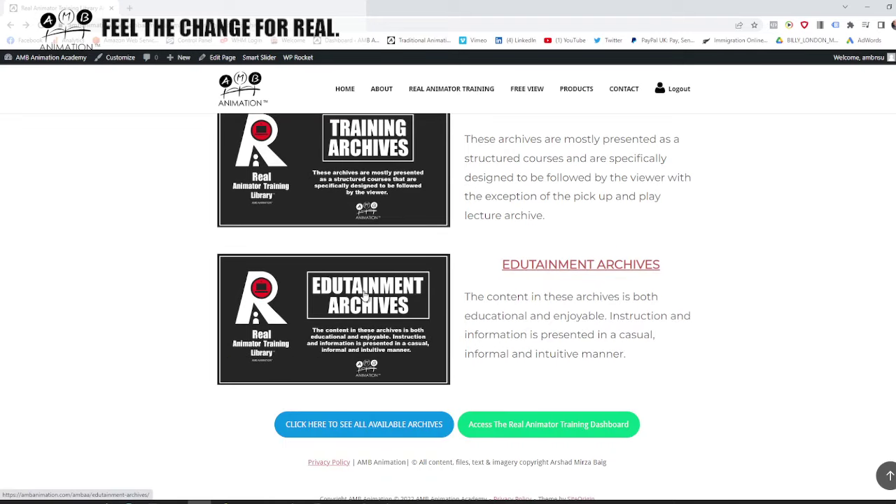
scroll(364, 298, "up", 3)
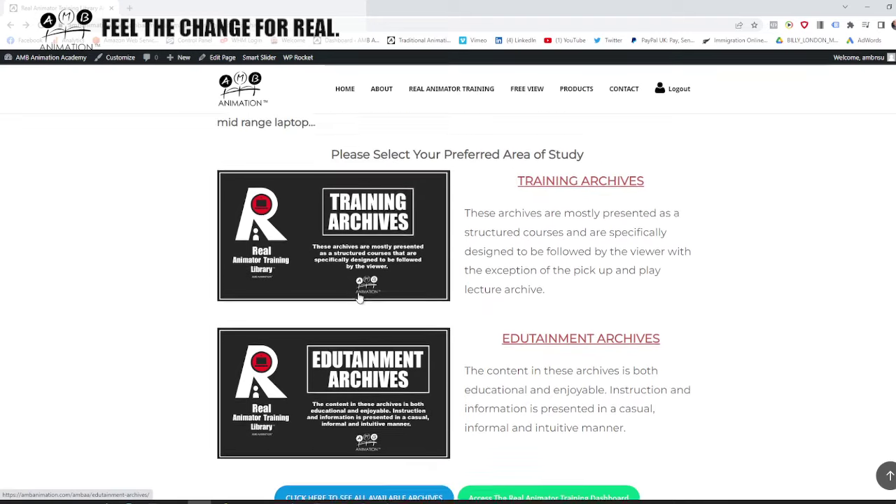
scroll(357, 298, "up", 3)
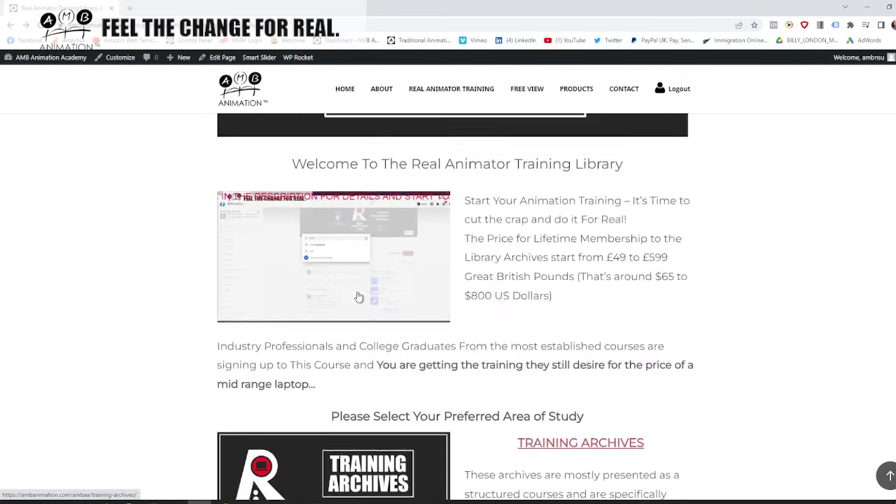
scroll(243, 208, "down", 4)
scroll(243, 207, "down", 2)
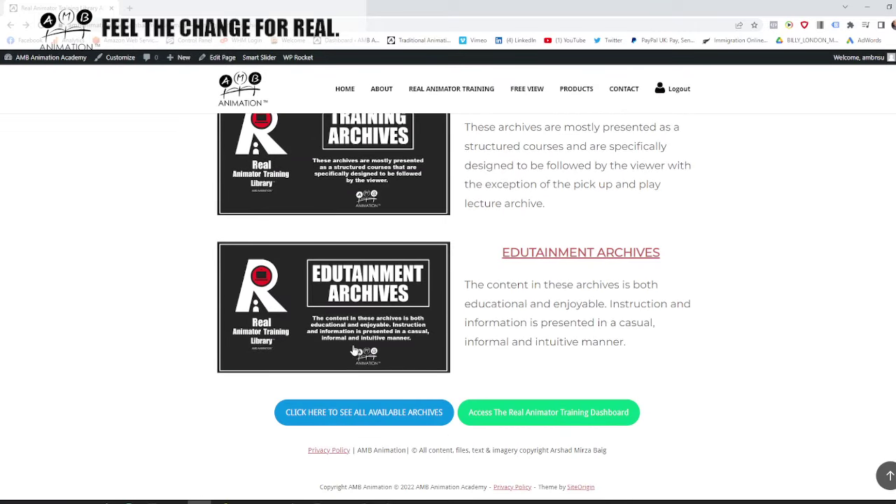
left_click(347, 286)
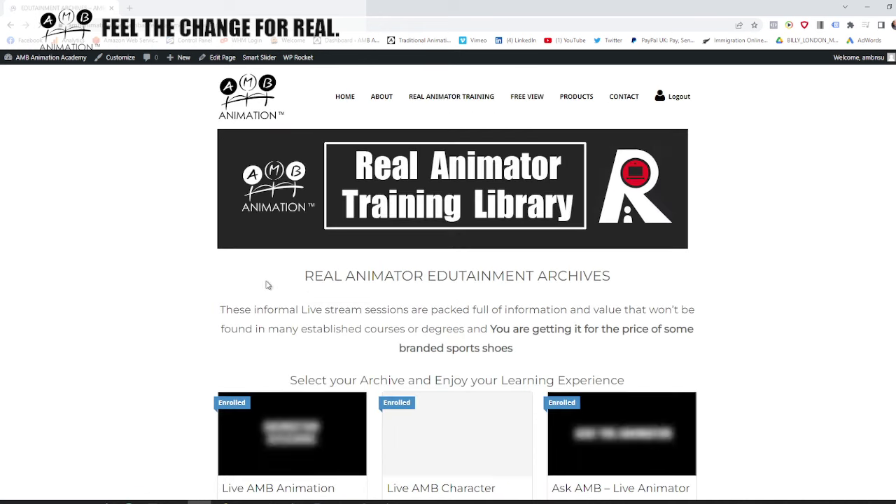
scroll(271, 303, "down", 1)
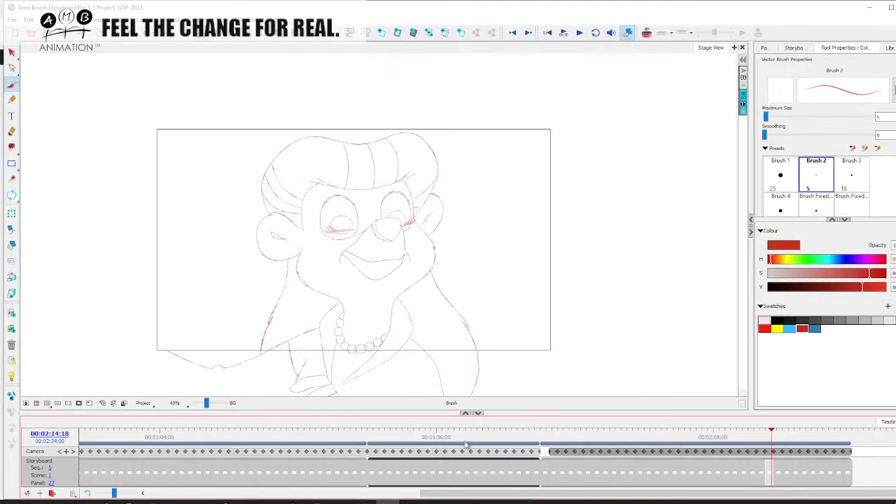
- In Storyboard Pro, scrub through the GDP-2023 project timeline to review the animated scenes, and return to the browser
mouse_move(369, 436)
left_mouse_down()
mouse_move(395, 435)
mouse_move(79, 435)
mouse_move(326, 436)
mouse_move(550, 451)
mouse_move(550, 463)
left_mouse_up()
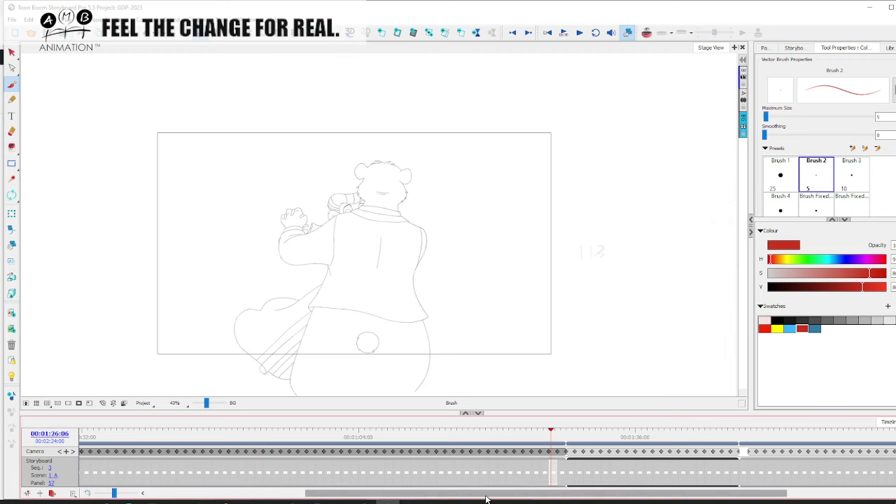
left_click_drag(487, 496, 369, 497)
left_click_drag(115, 438, 741, 423)
left_click_drag(648, 496, 885, 496)
left_click_drag(532, 436, 702, 430)
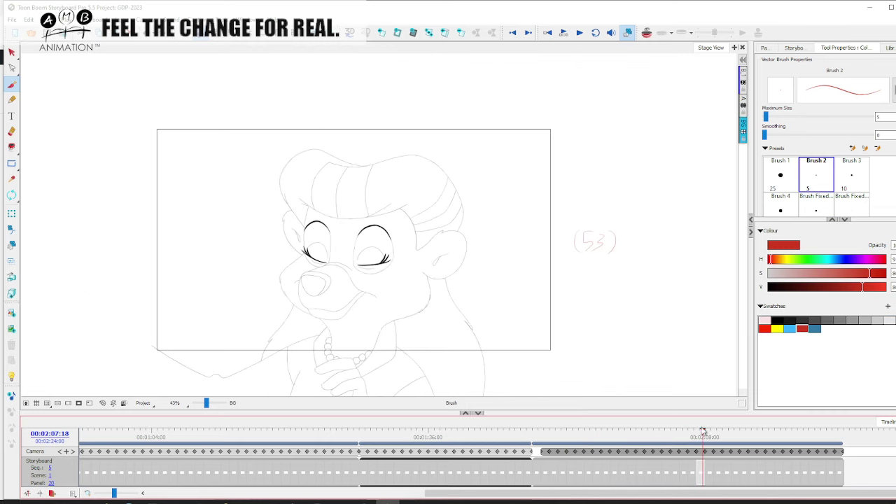
left_click(866, 9)
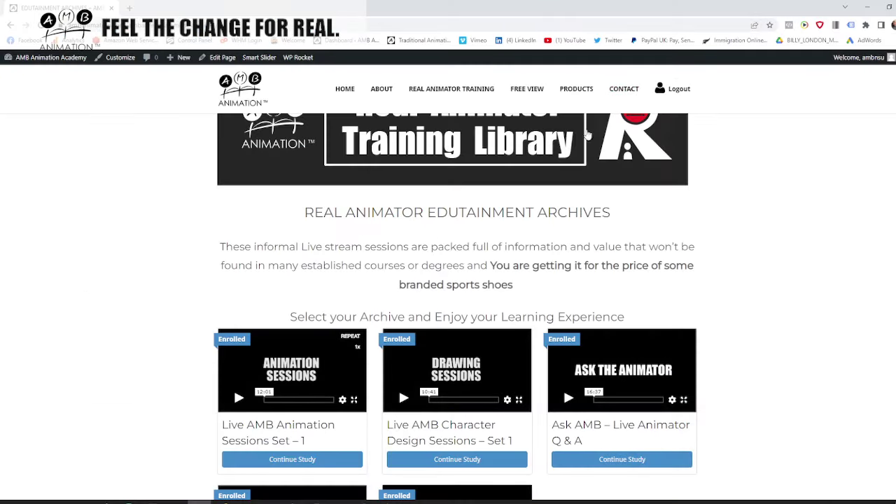
- Look over the Edutainment Archives and open the How to Animate Your Own Film – Animation Seminar Series archive
scroll(220, 370, "down", 2)
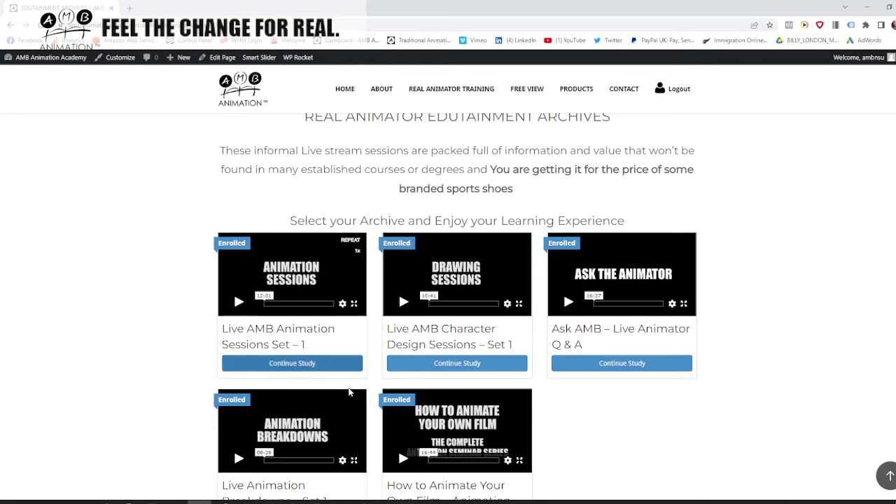
scroll(422, 381, "down", 2)
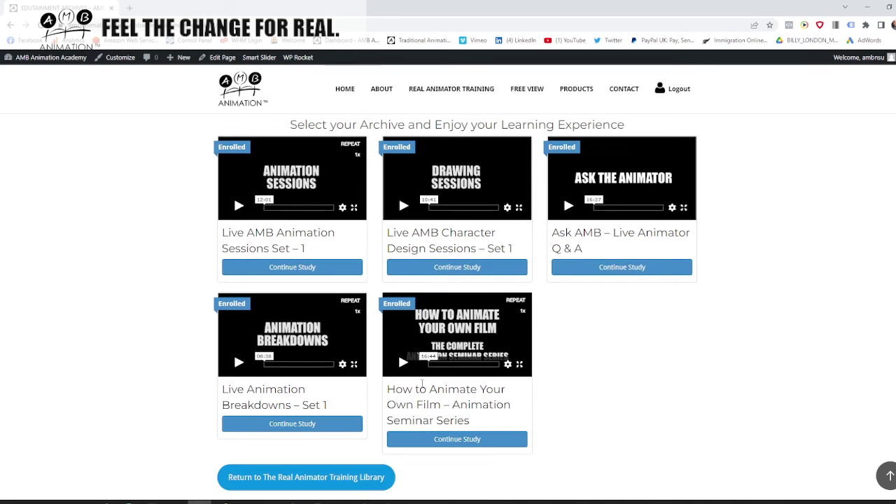
left_click(457, 439)
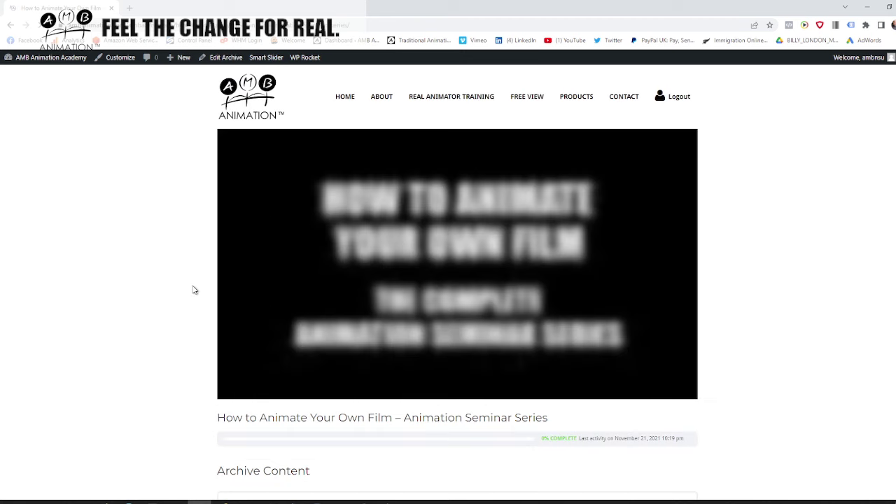
- Look through the seminar series content list from Seminars 1 – 10 to 51 – 56 and return to its introduction video
scroll(189, 315, "down", 4)
scroll(417, 265, "down", 1)
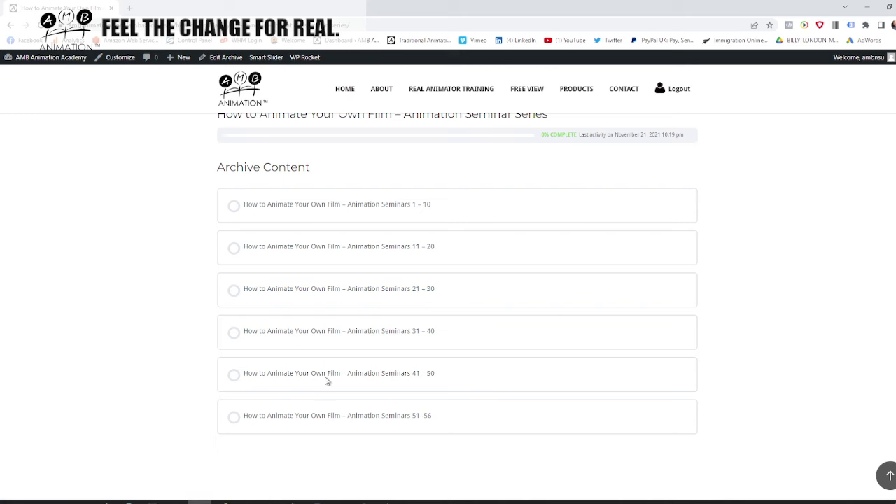
scroll(354, 331, "up", 5)
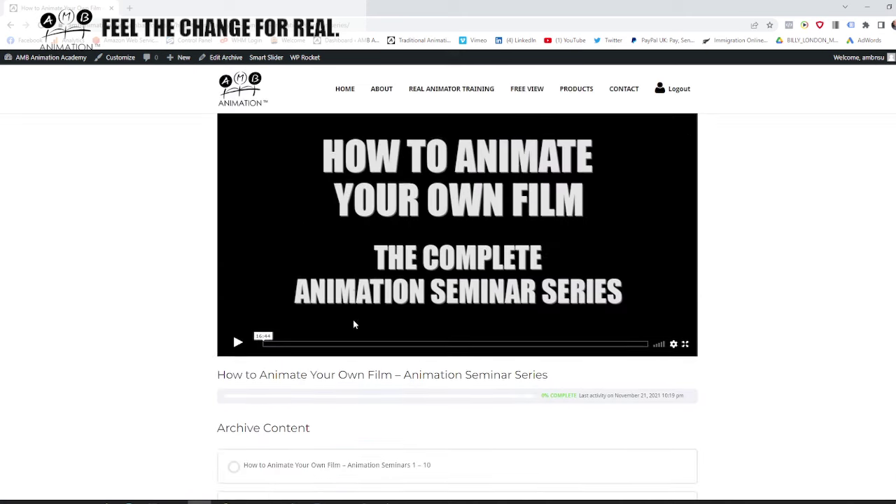
scroll(354, 324, "down", 1)
scroll(360, 324, "up", 1)
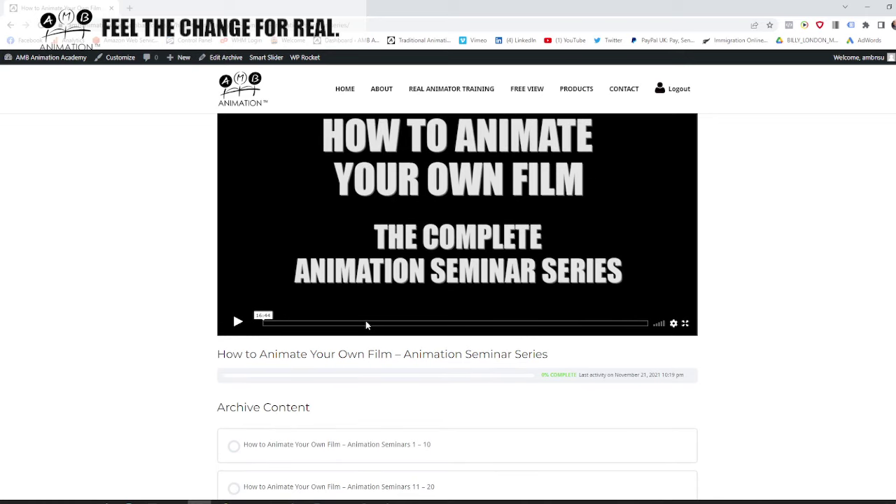
scroll(366, 324, "up", 1)
scroll(363, 328, "down", 1)
scroll(366, 330, "up", 1)
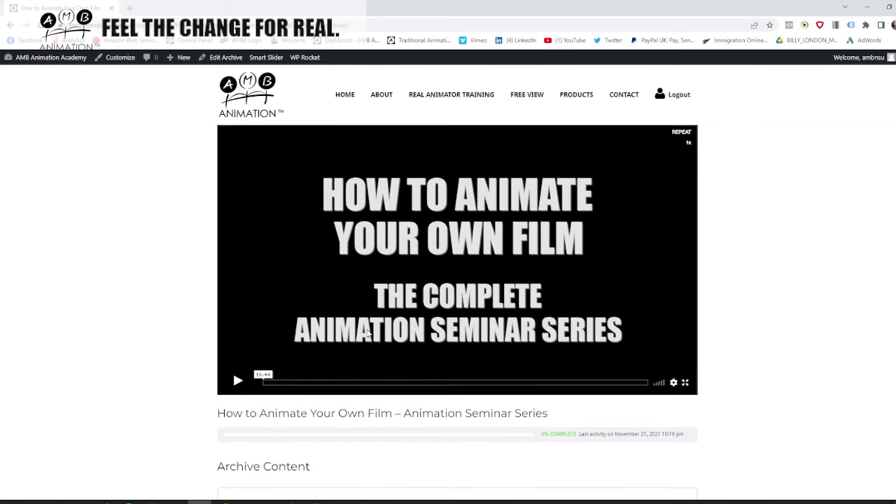
- Play the seminar series introduction video, skipping slightly ahead, and return to the Edutainment Archives page
left_click(235, 385)
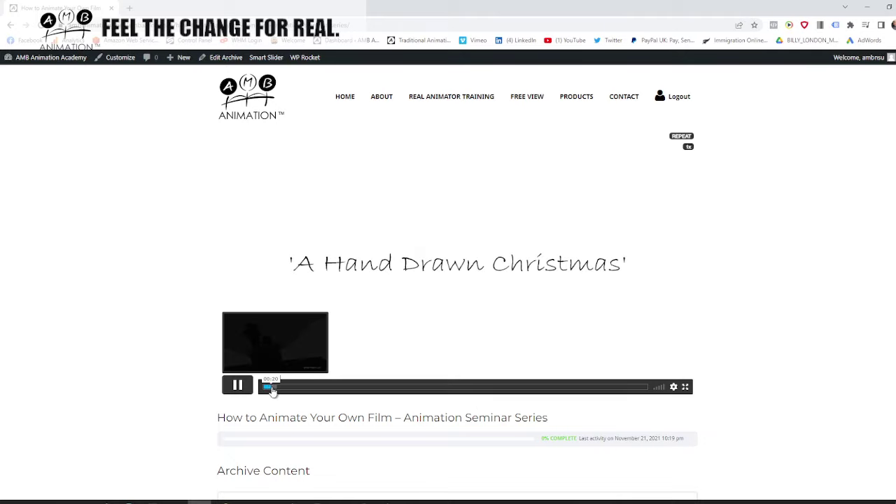
left_click_drag(273, 385, 284, 390)
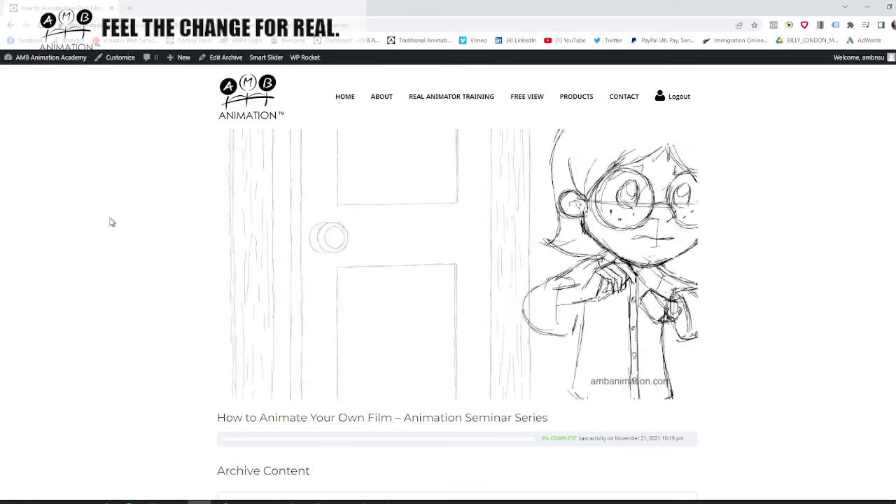
left_click(11, 25)
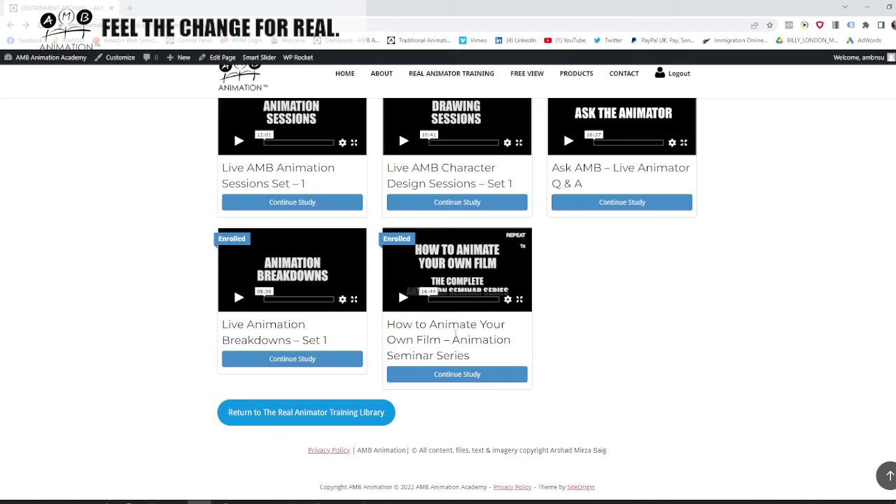
- Return to the Real Animator Training Library page and watch part of its welcome video in full screen
scroll(431, 288, "up", 3)
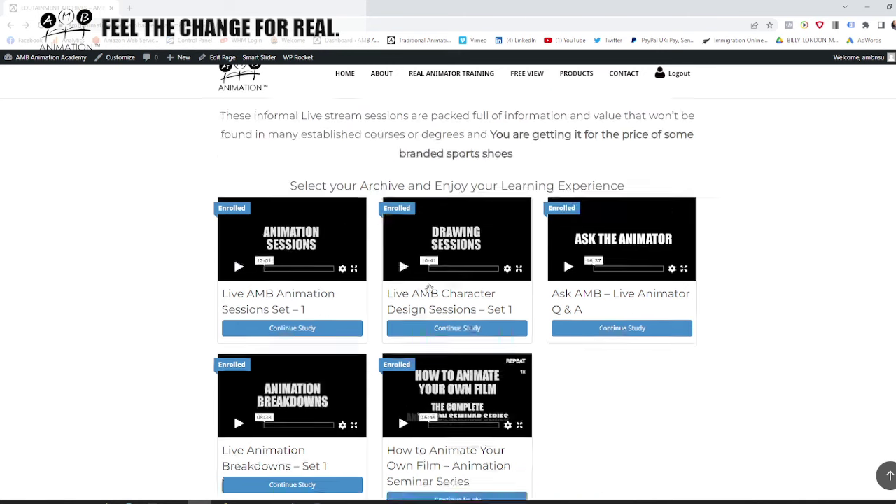
left_click(10, 26)
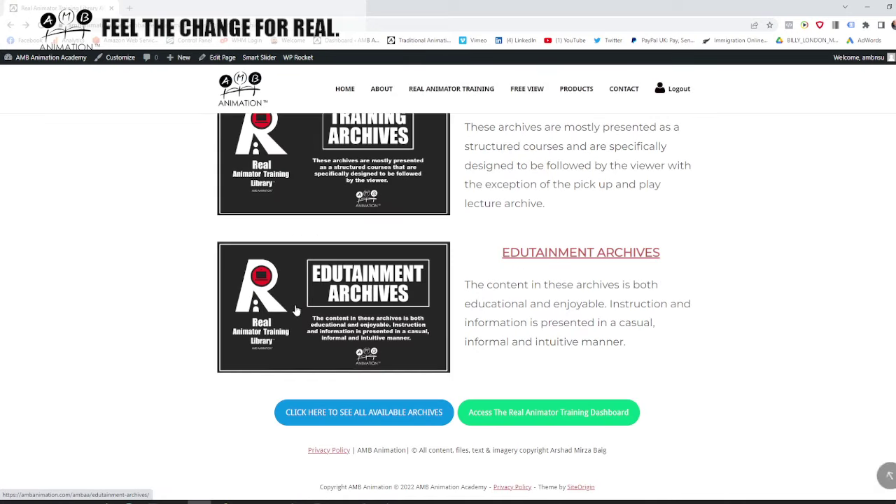
scroll(304, 291, "up", 8)
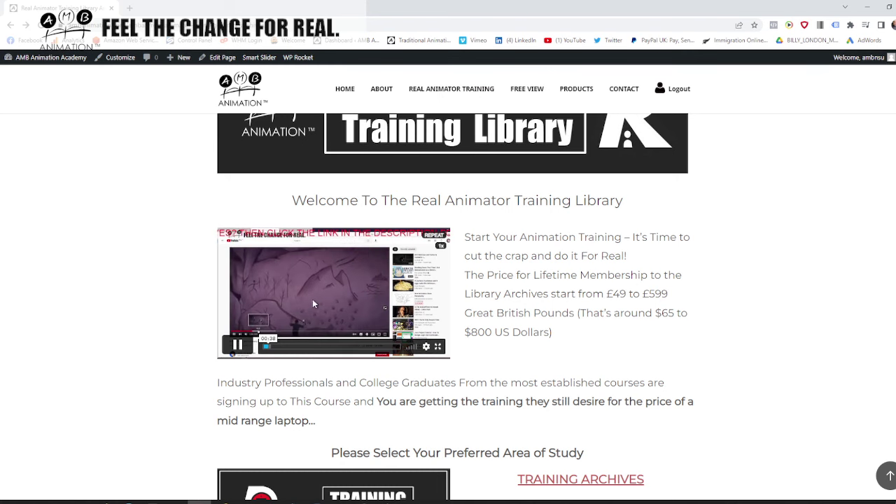
left_click(437, 347)
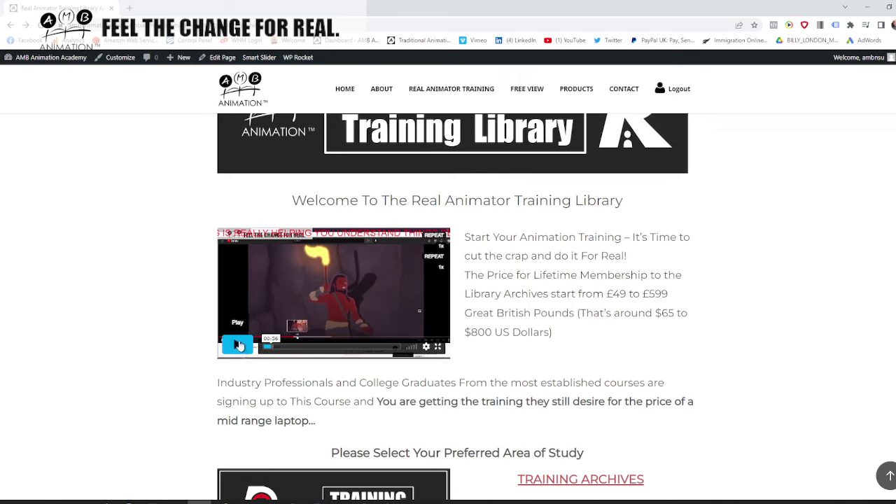
scroll(212, 344, "down", 5)
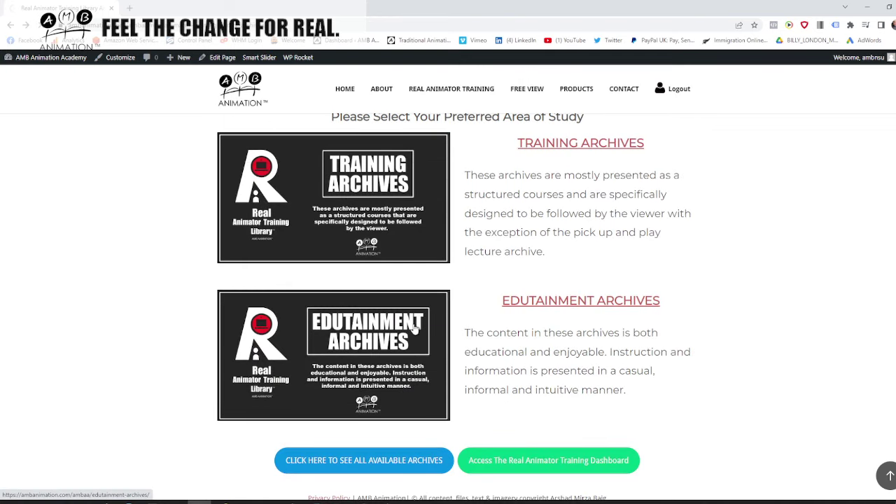
- Reopen the How to Animate Your Own Film archive from the Edutainment Archives and play its introduction video
left_click(389, 311)
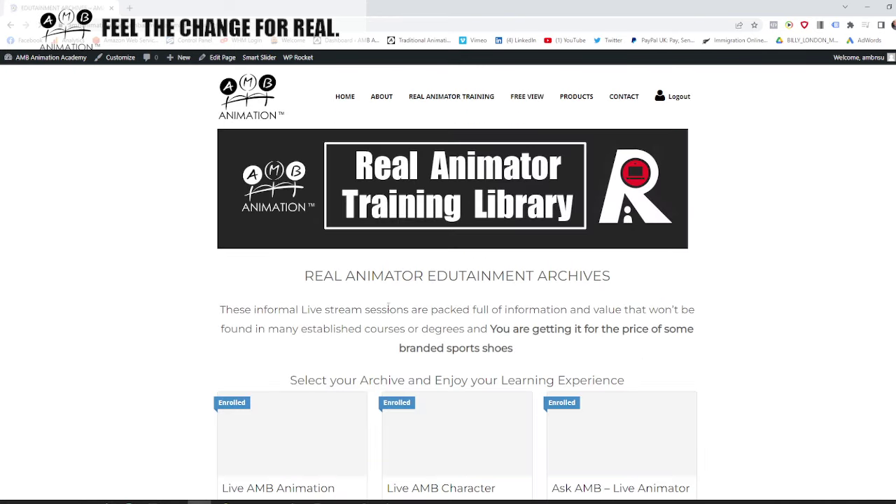
scroll(392, 315, "down", 5)
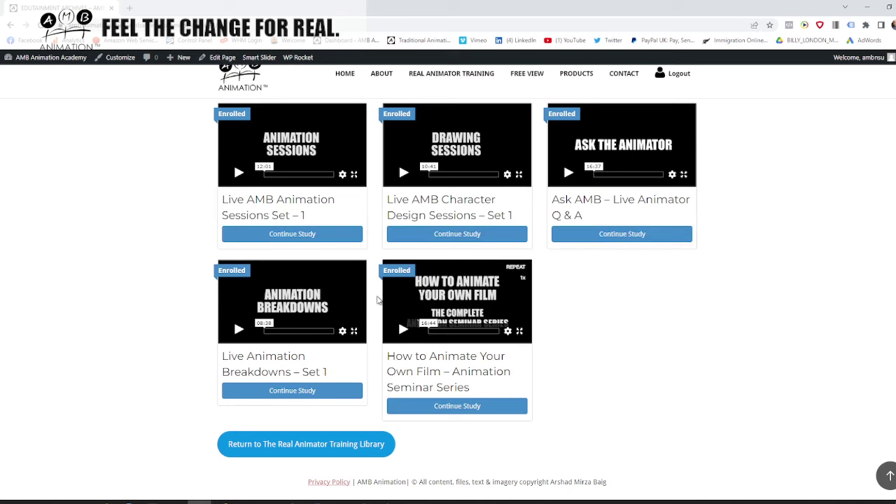
left_click(454, 410)
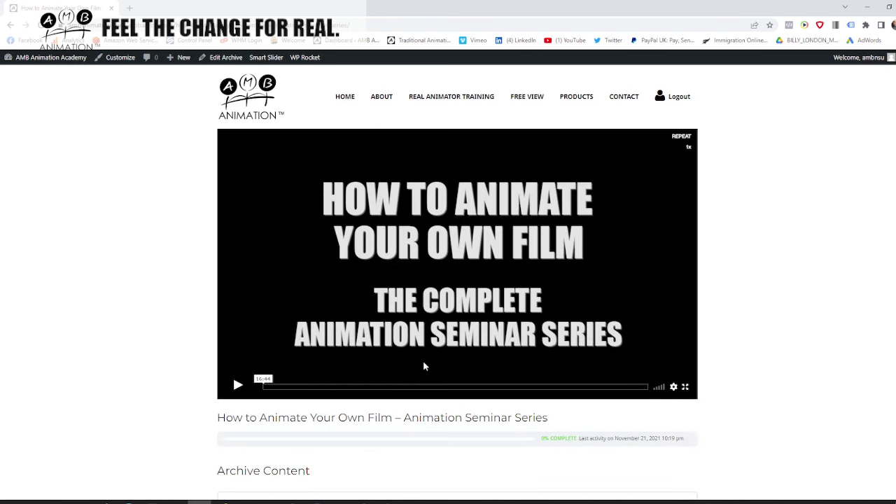
scroll(422, 361, "down", 1)
left_click(266, 323)
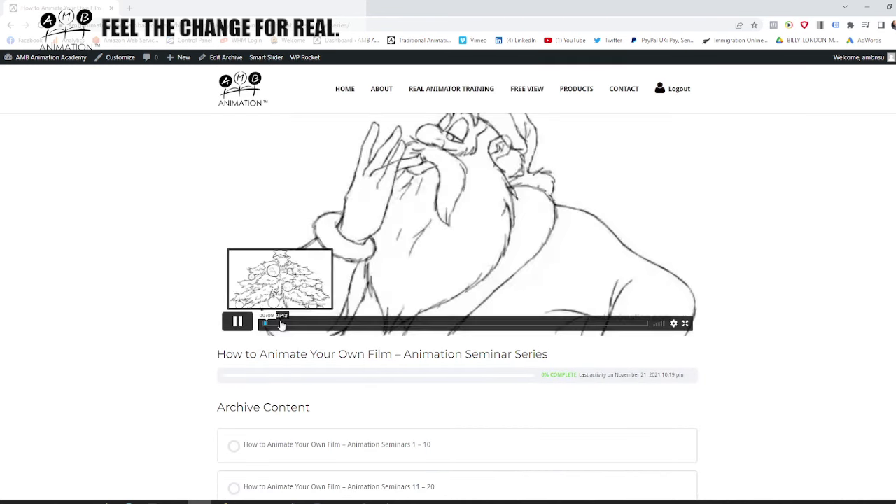
- Skip the seminar series introduction video slightly ahead, pause it, glance over the seminar list and return to the Edutainment Archives page
left_click(240, 324)
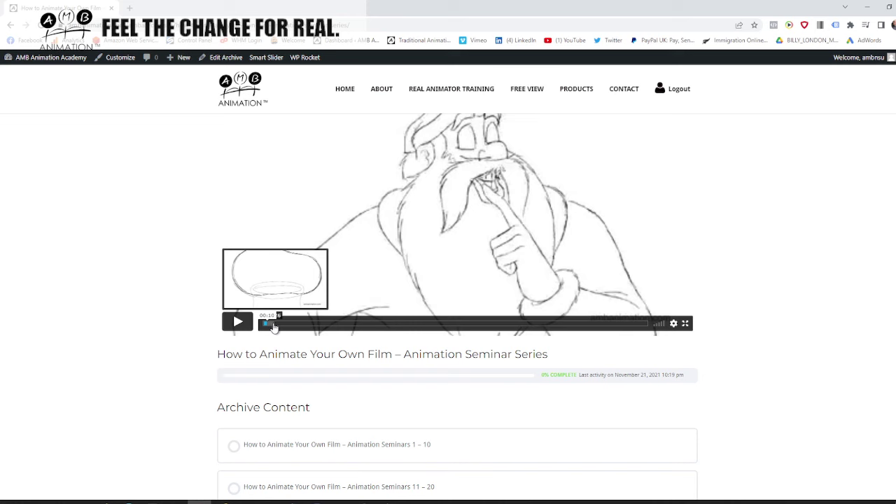
left_click(266, 322)
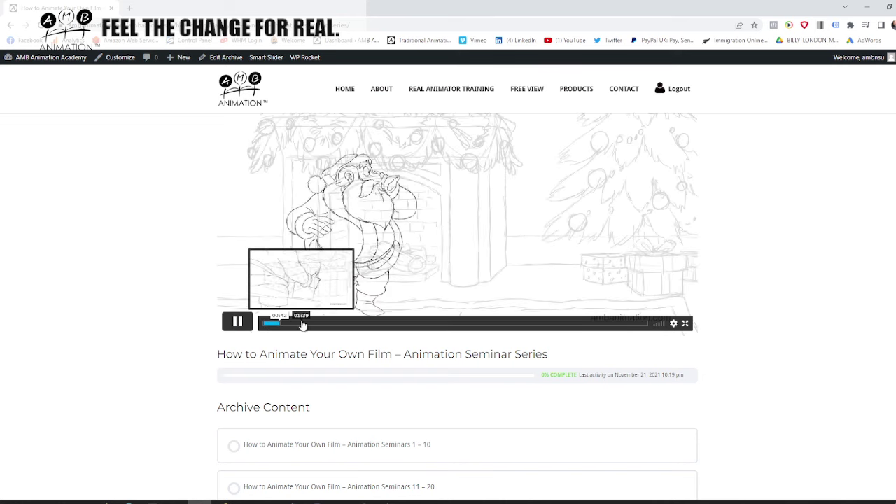
left_click(238, 322)
scroll(224, 322, "down", 4)
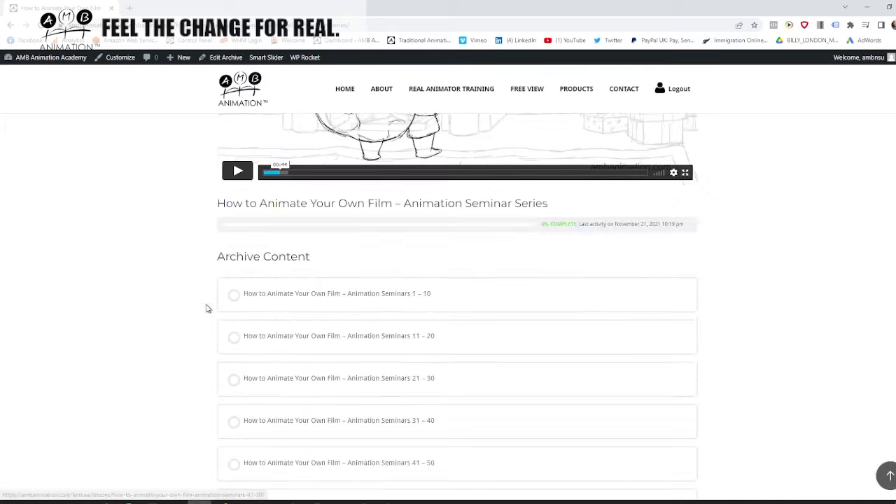
scroll(74, 122, "up", 5)
left_click(11, 25)
- Open the Live Animation Breakdowns – Set 1 archive, view its Disney Squirrels lecture parts and return to the archive page
scroll(410, 350, "down", 5)
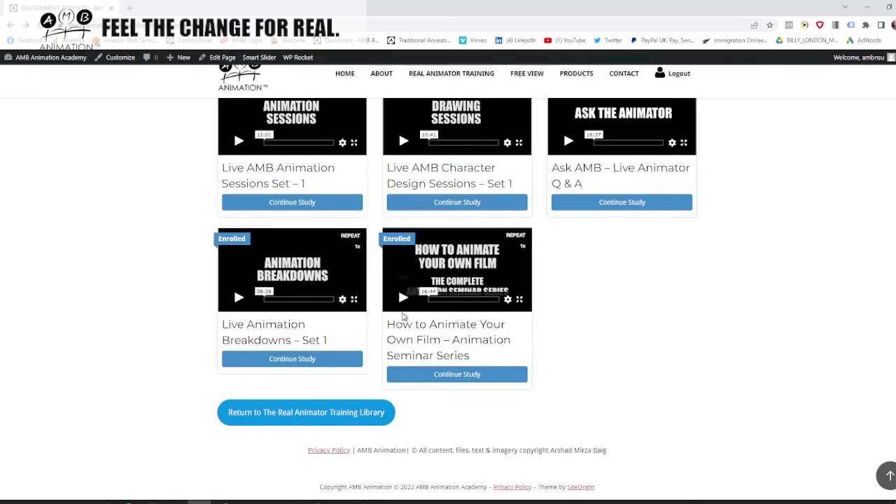
scroll(401, 322, "up", 2)
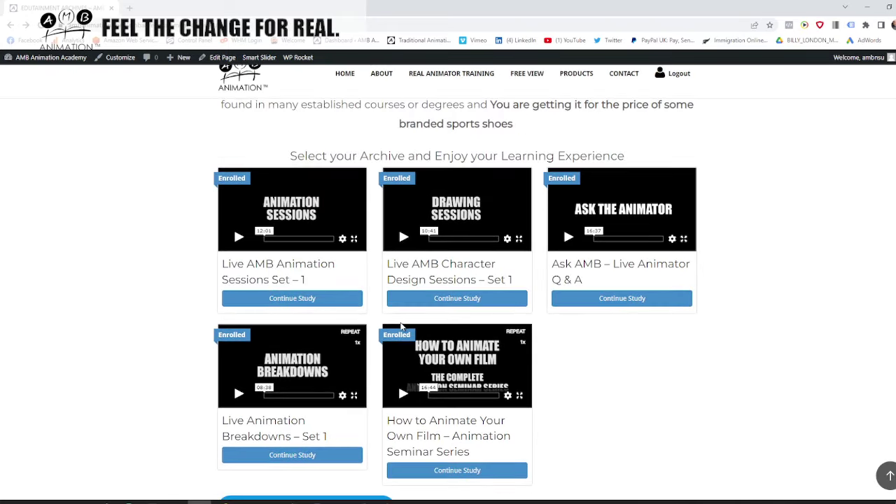
left_click(298, 456)
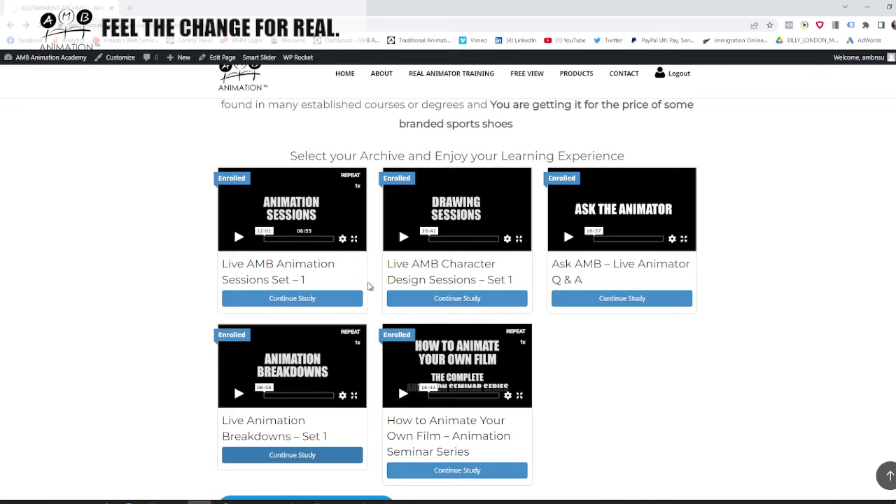
scroll(370, 279, "down", 3)
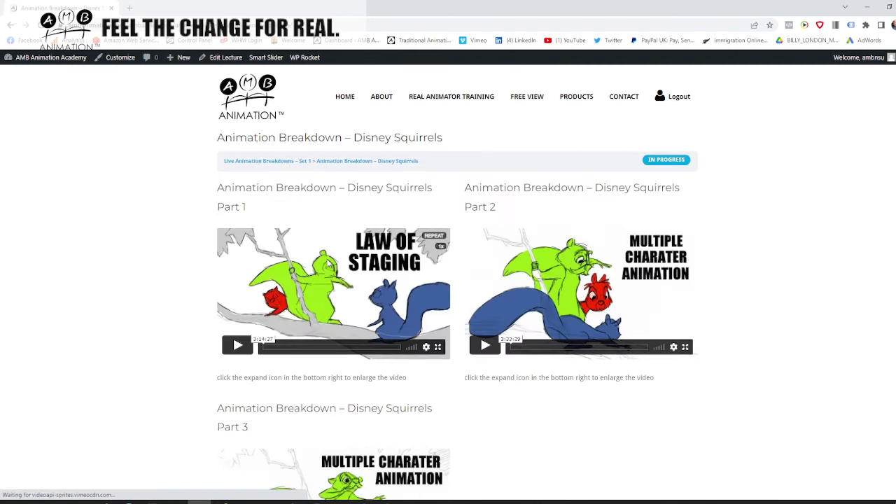
scroll(570, 256, "down", 3)
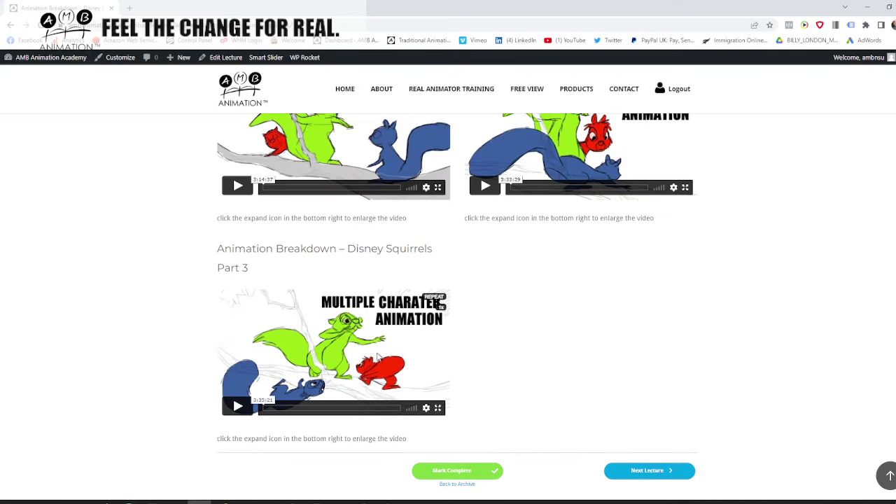
left_click(11, 24)
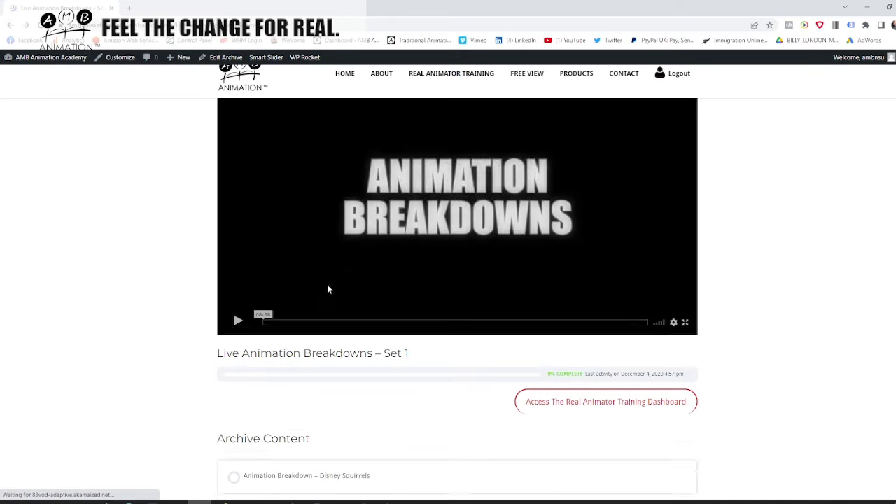
- View the Animation Breakdown – Thundercats Intro lecture and return to the breakdowns archive
scroll(326, 288, "down", 3)
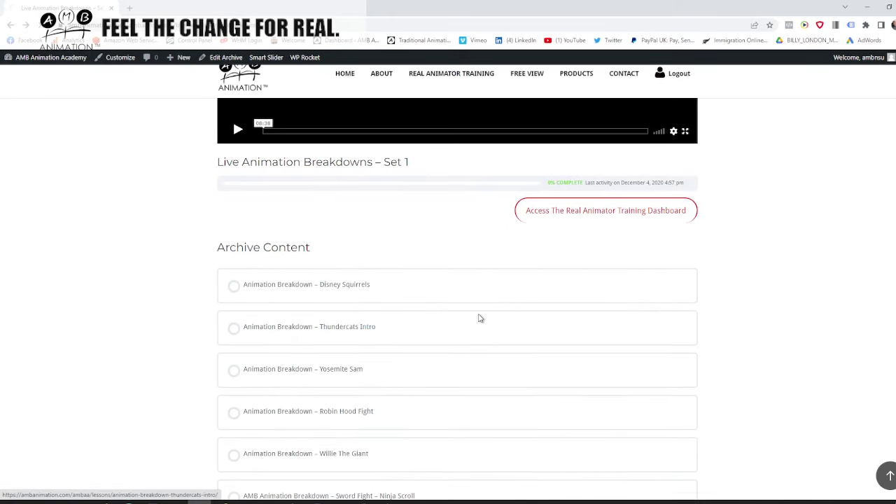
left_click(480, 318)
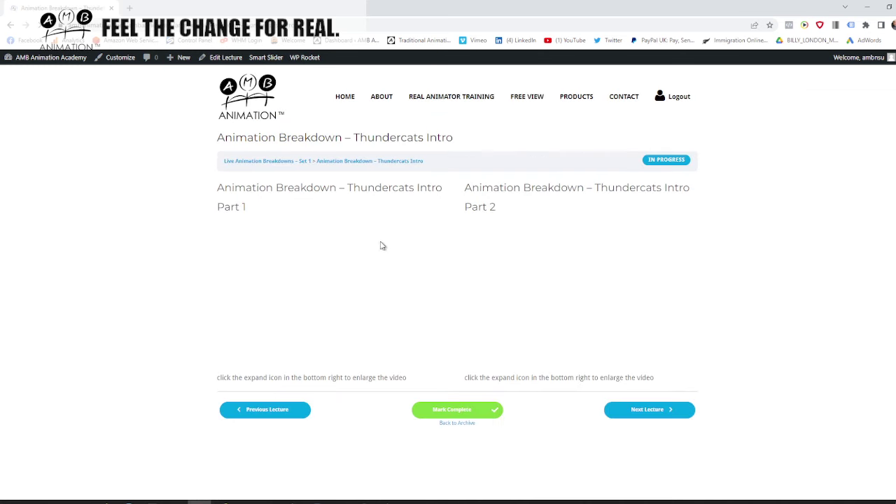
left_click(10, 25)
- Look through the Live Animation Breakdowns content list down to Tramp Running and return to the Edutainment Archives page
scroll(313, 235, "down", 5)
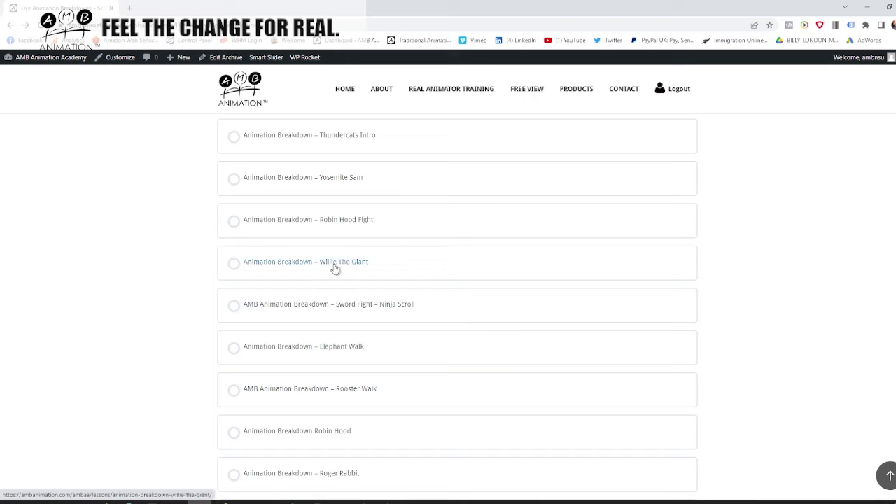
scroll(335, 270, "down", 5)
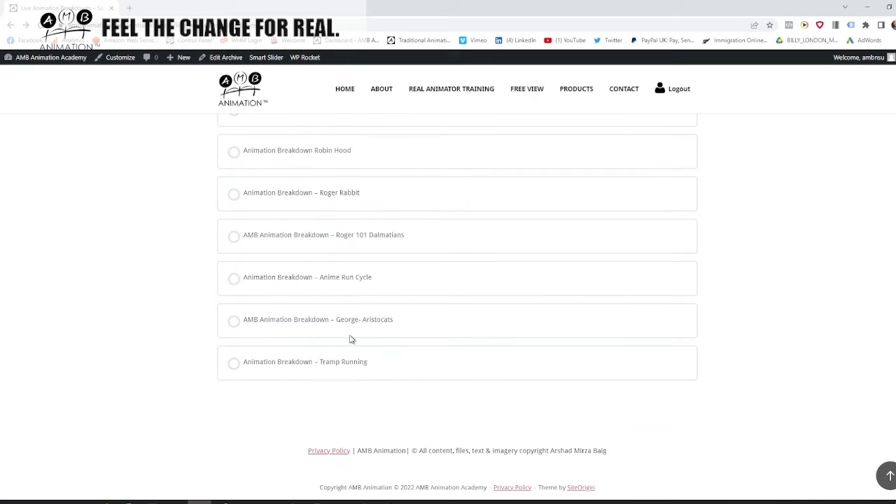
scroll(346, 343, "up", 7)
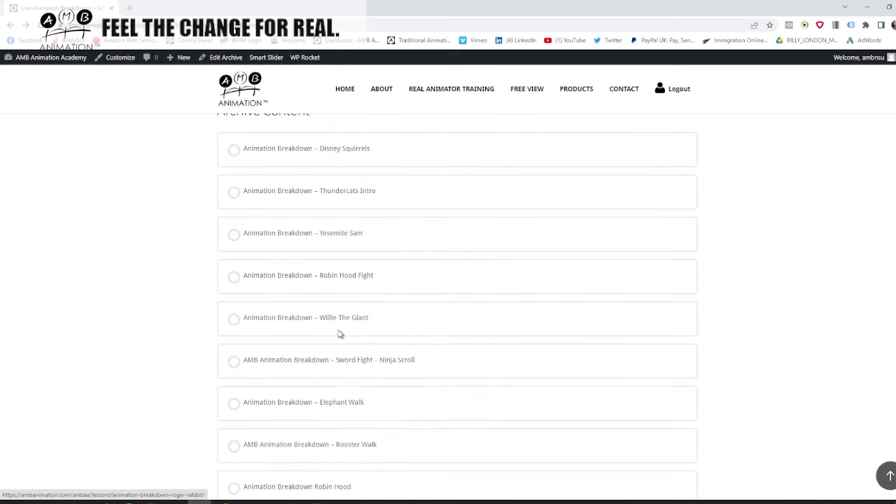
scroll(341, 310, "up", 1)
scroll(329, 314, "down", 1)
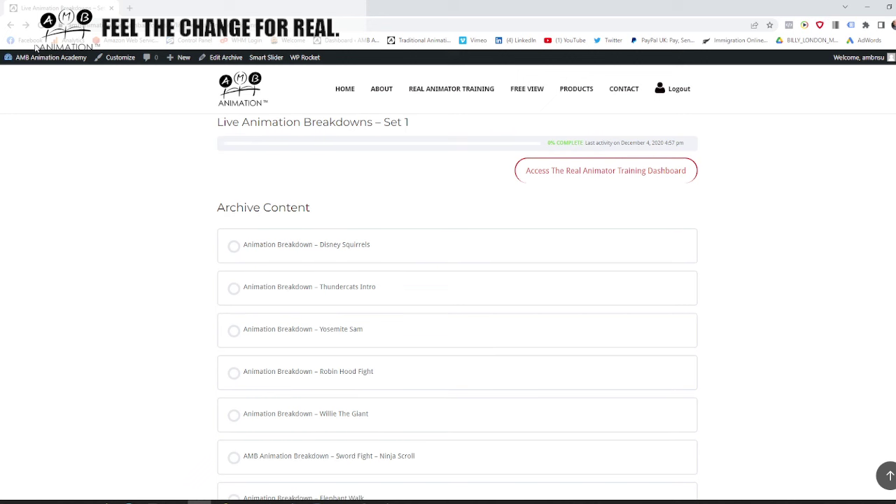
left_click(10, 25)
- Open the Live AMB Animation Sessions Set – 1 archive, view the Animating a Fire Breathing Dragon lecture and return to the archive
scroll(420, 312, "down", 4)
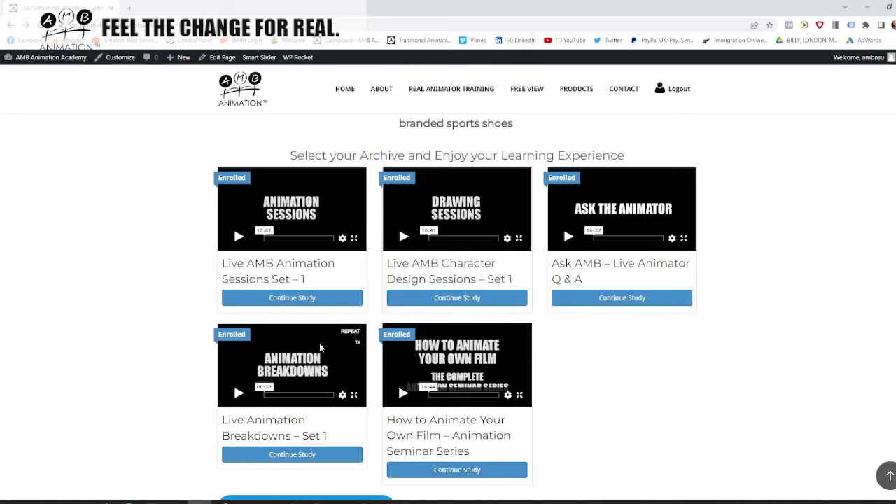
left_click(301, 301)
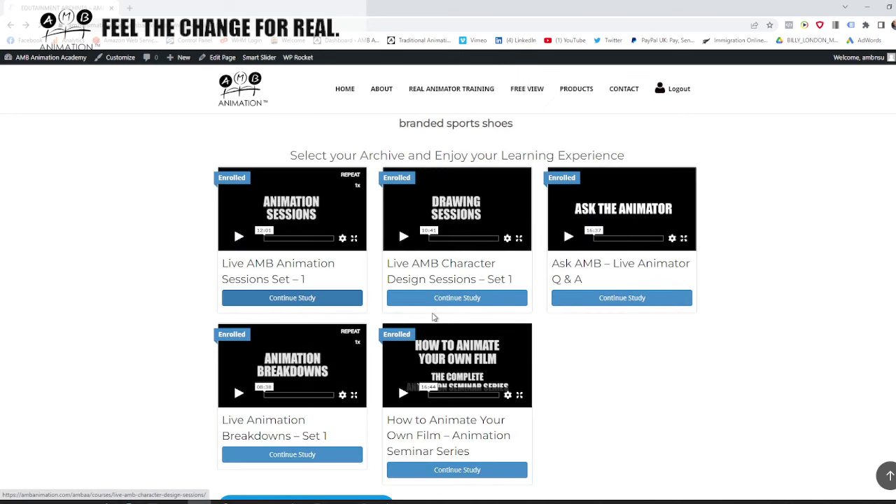
scroll(420, 360, "down", 3)
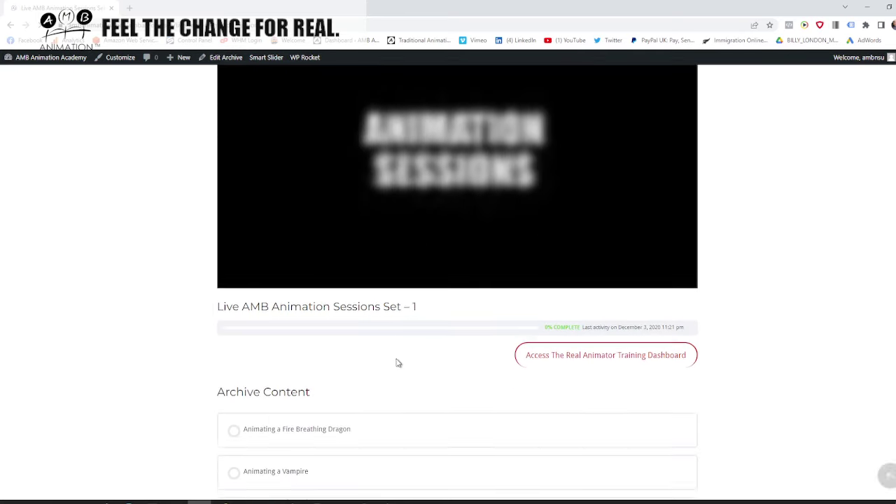
scroll(386, 358, "up", 1)
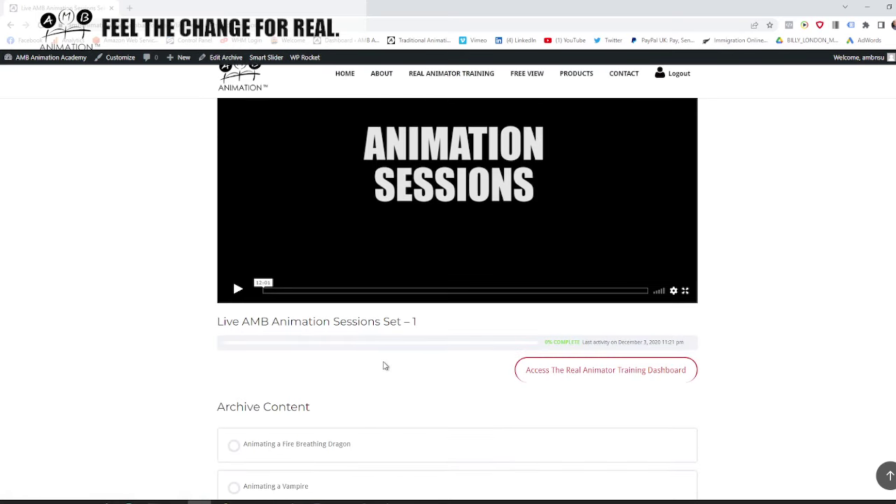
scroll(384, 364, "down", 1)
left_click(360, 392)
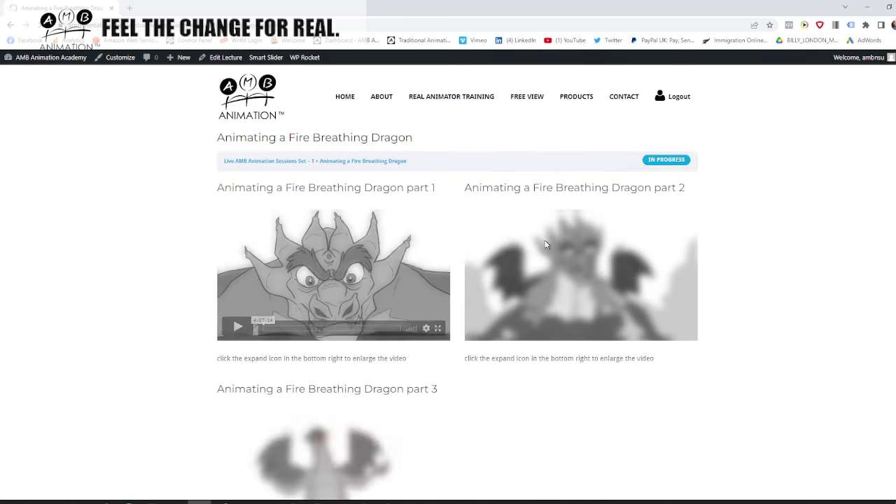
scroll(324, 316, "down", 1)
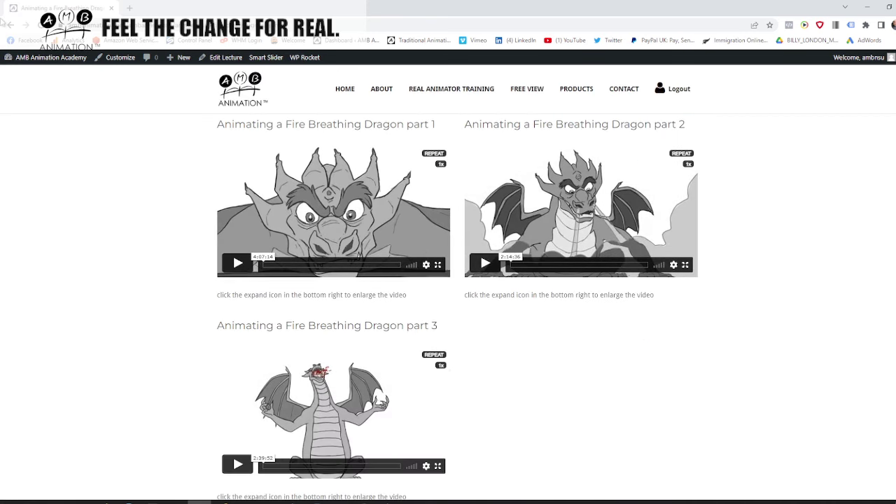
left_click(14, 24)
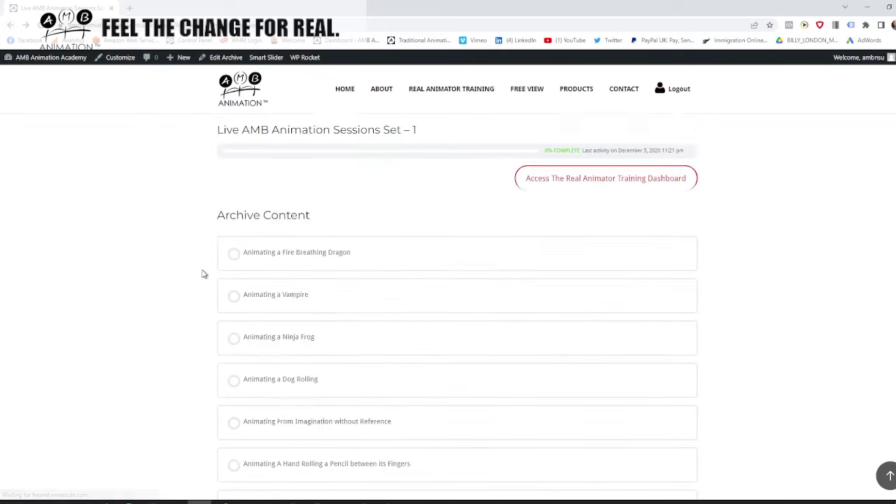
- View the Animating a Vampire lecture and go back to the Edutainment Archives page
left_click(363, 240)
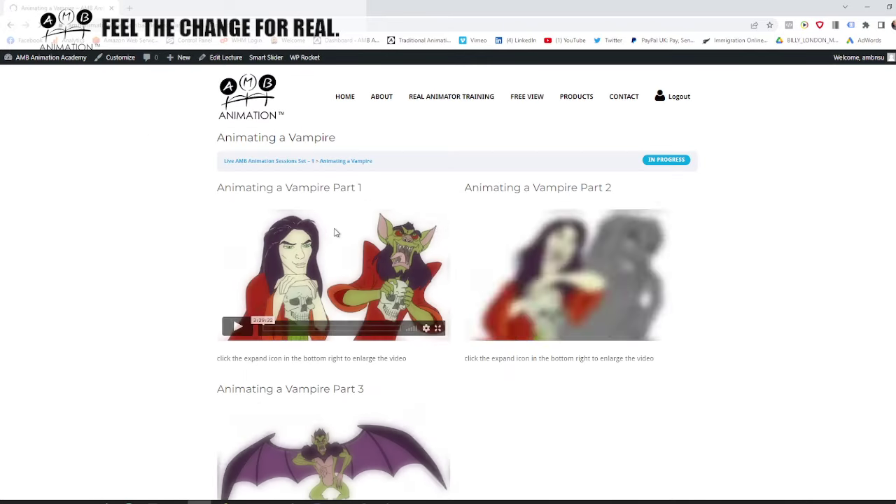
left_click(10, 24)
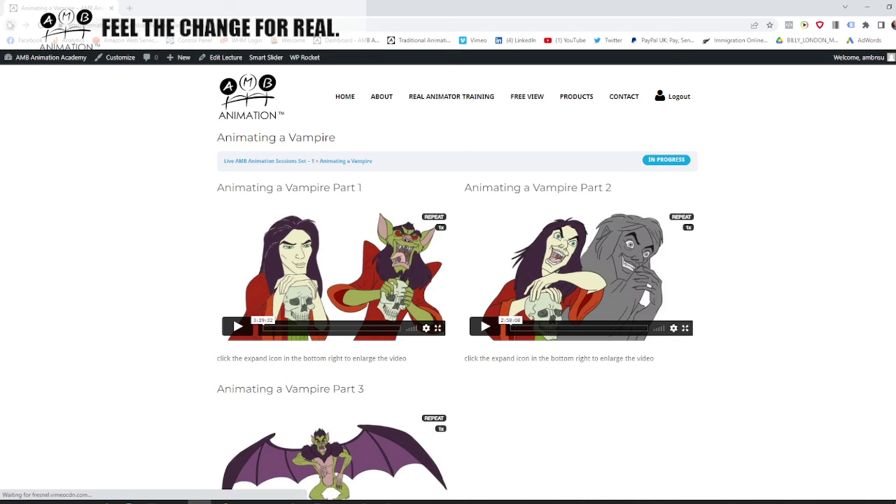
left_click(11, 24)
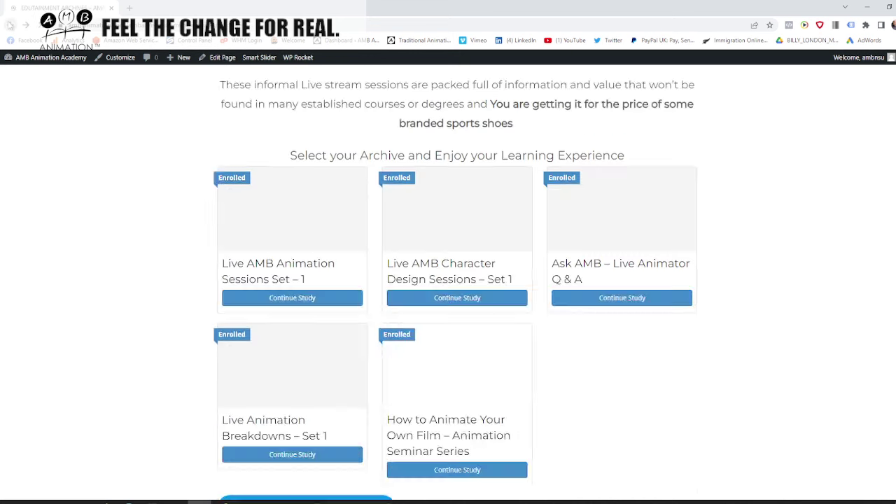
- Open the Live AMB Character Design Sessions – Set 1 archive, view the Drawing Two Characters Interacting lecture and return to the archive
scroll(228, 252, "down", 2)
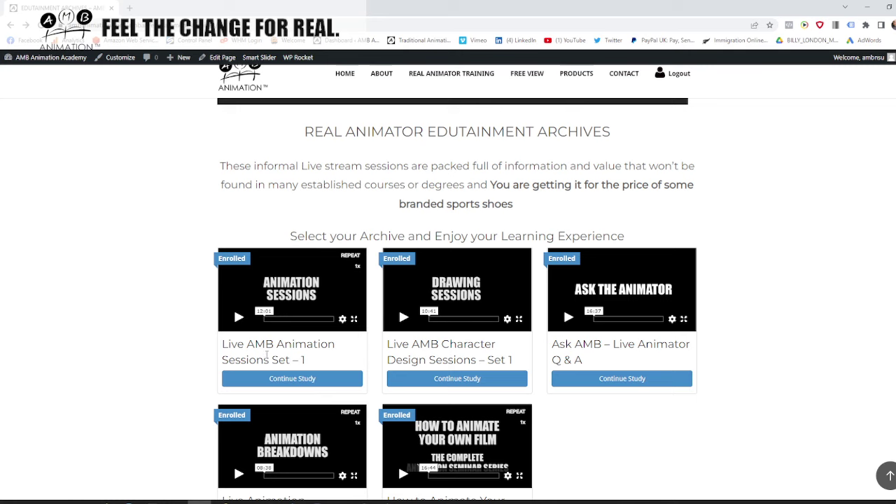
scroll(295, 334, "down", 1)
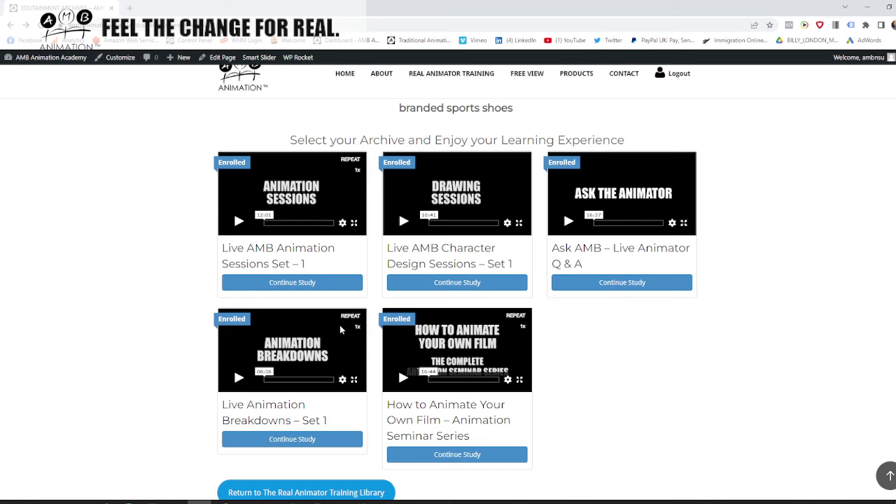
scroll(376, 324, "up", 1)
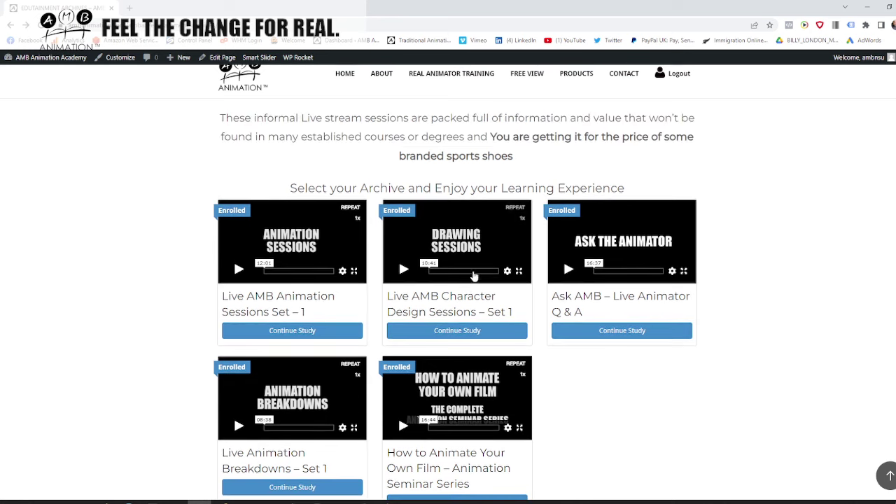
left_click(459, 333)
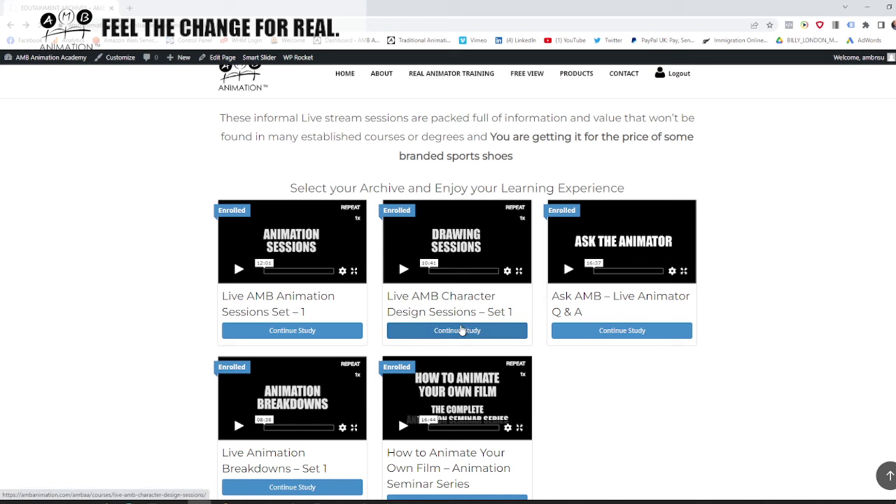
scroll(309, 317, "down", 3)
scroll(306, 319, "down", 1)
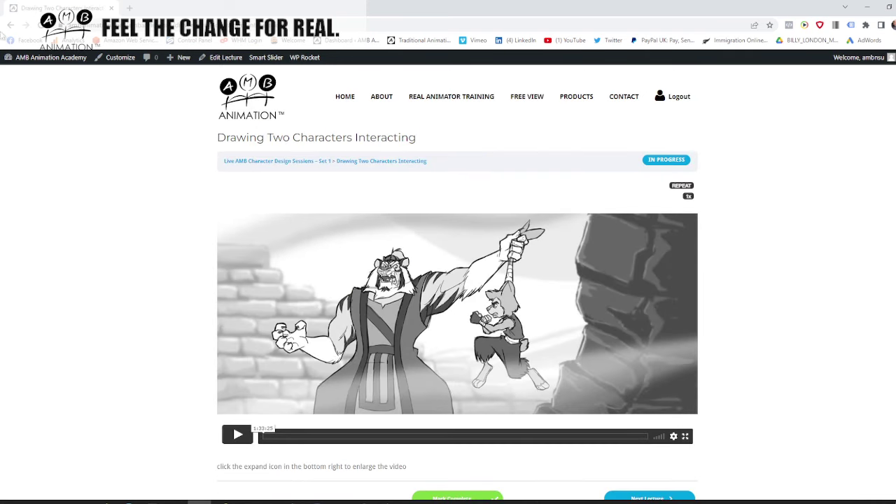
left_click(11, 25)
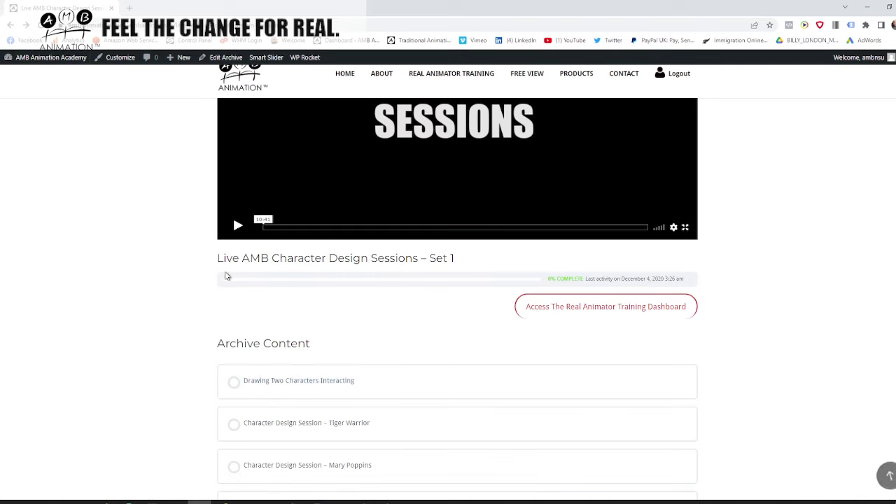
- View the Mary Poppins and Cheetah Musician lectures from the Live AMB Character Design Sessions archive
scroll(296, 429, "down", 1)
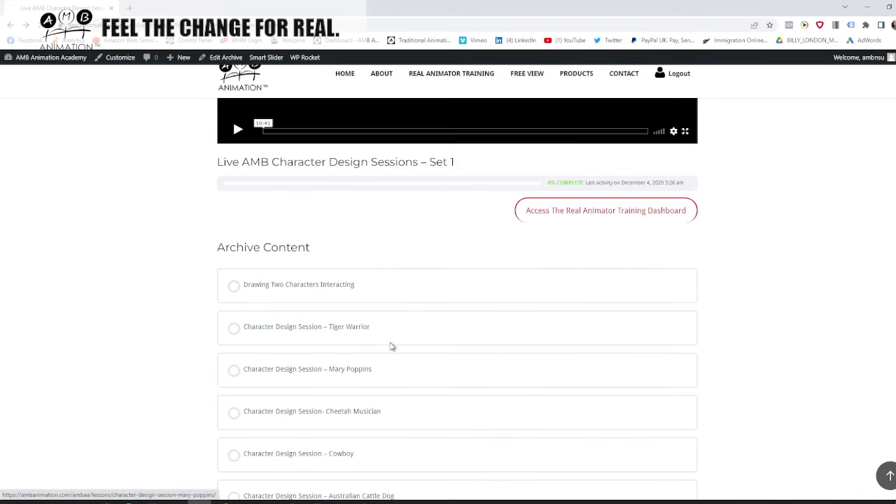
left_click(398, 331)
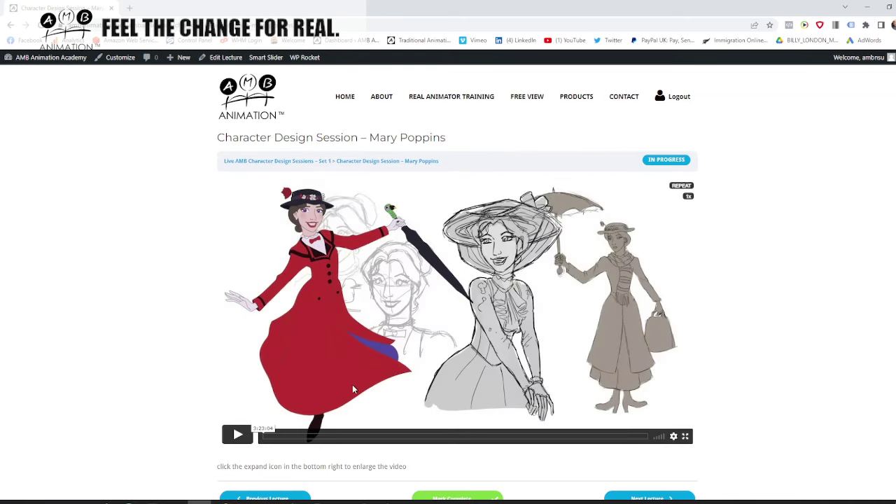
left_click(11, 26)
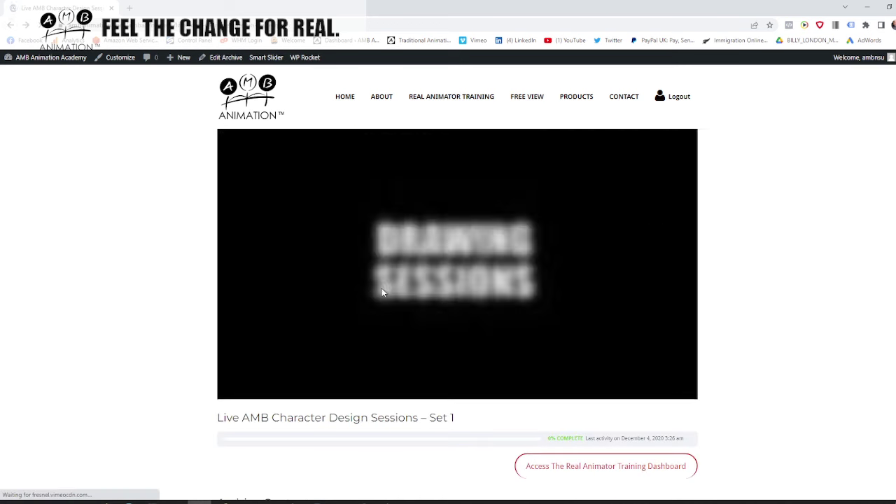
scroll(380, 291, "down", 4)
scroll(385, 296, "down", 2)
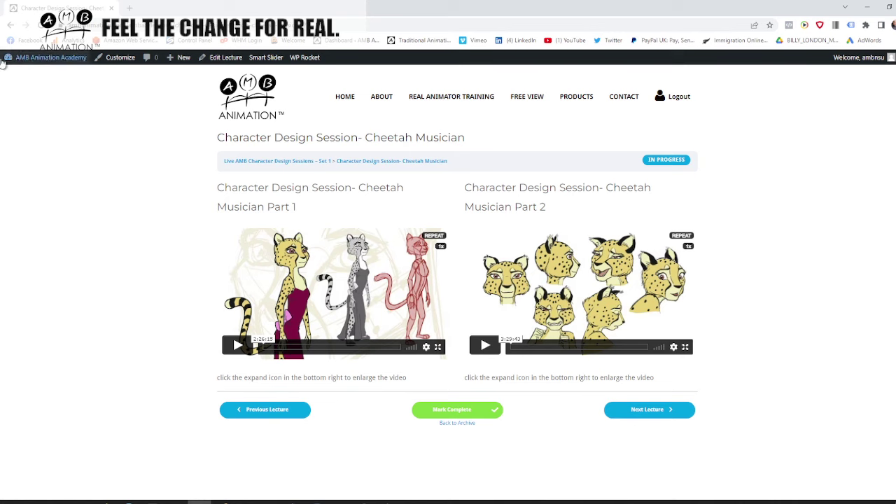
- Go back to the Live AMB Character Design Sessions – Set 1 archive, review its lecture list and return to the Edutainment Archives page
left_click(10, 25)
scroll(252, 193, "down", 5)
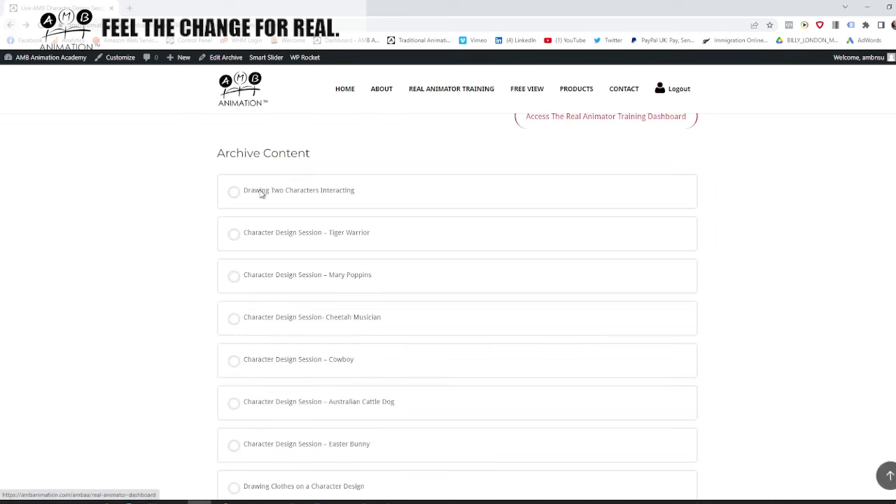
scroll(364, 343, "down", 3)
scroll(364, 355, "up", 10)
left_click(10, 25)
- Open the Ask AMB – Live Animator Q & A archive, view its episode series and return to the Edutainment Archives page
scroll(484, 270, "down", 4)
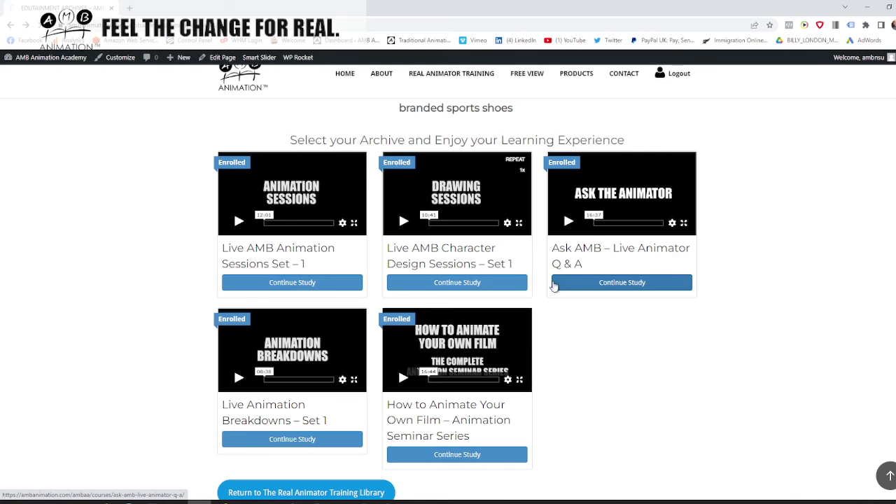
left_click(312, 292)
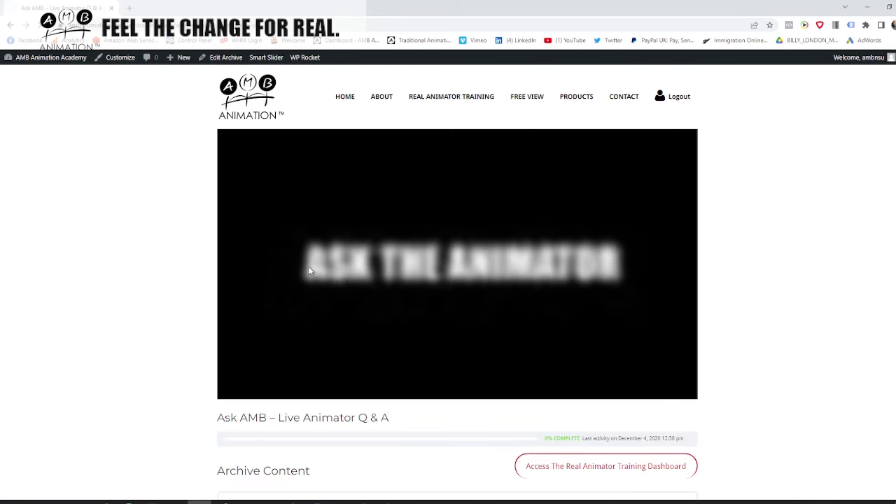
scroll(297, 316, "down", 2)
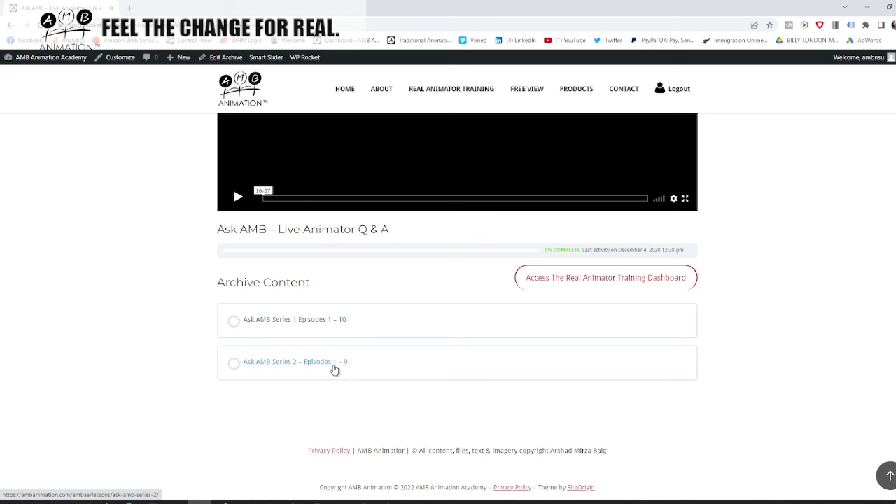
left_click(11, 24)
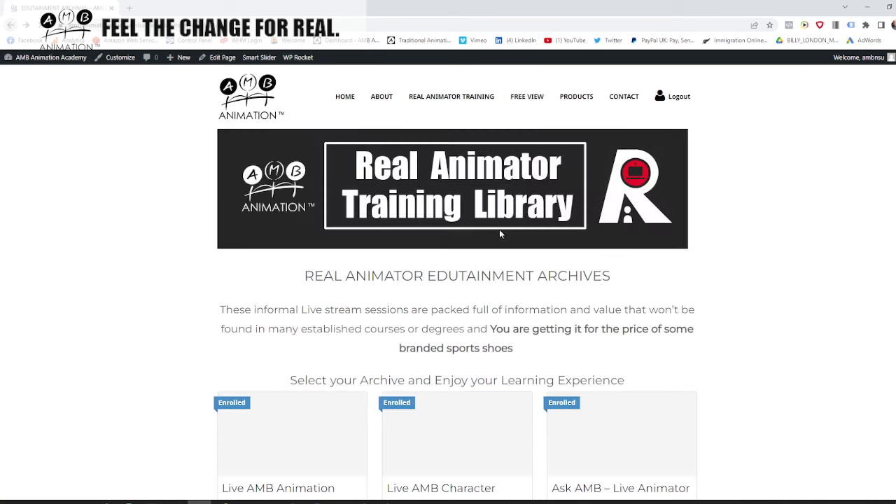
- Look over the introduction and the available archive cards on the Edutainment Archives page
scroll(496, 327, "down", 2)
scroll(543, 331, "down", 2)
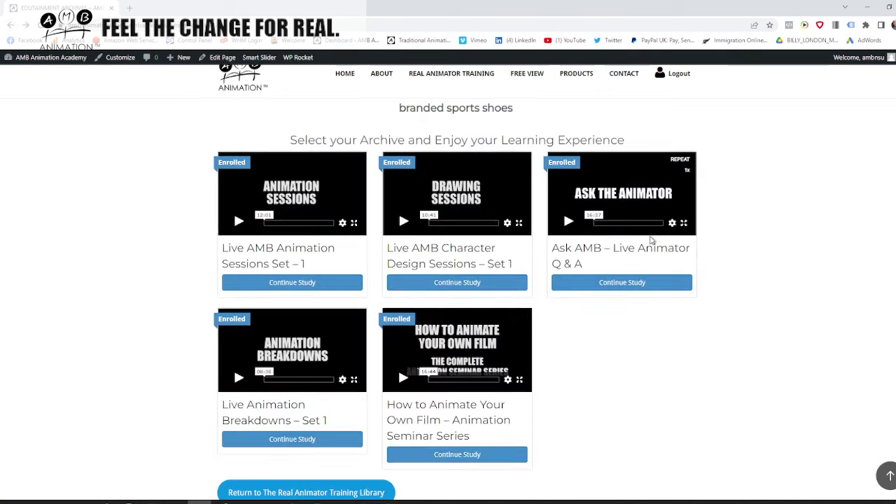
scroll(371, 347, "down", 2)
scroll(356, 329, "up", 2)
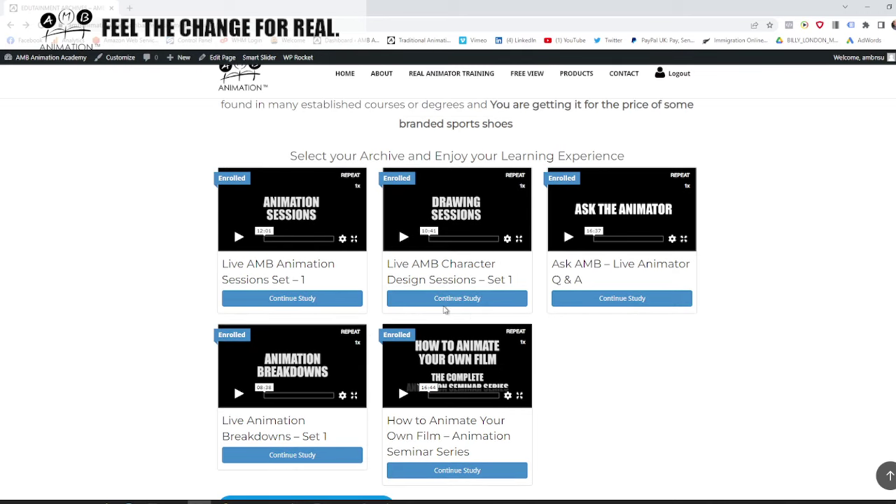
scroll(360, 297, "up", 4)
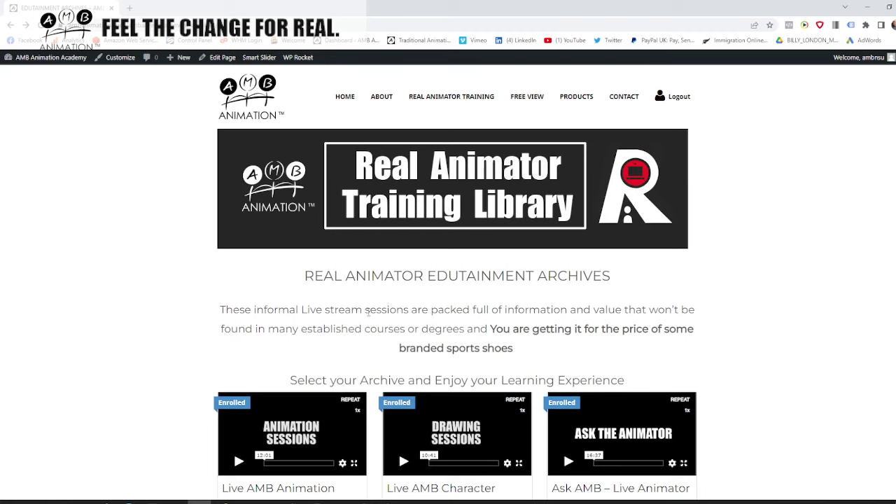
scroll(367, 312, "down", 4)
scroll(369, 320, "up", 3)
scroll(347, 278, "down", 1)
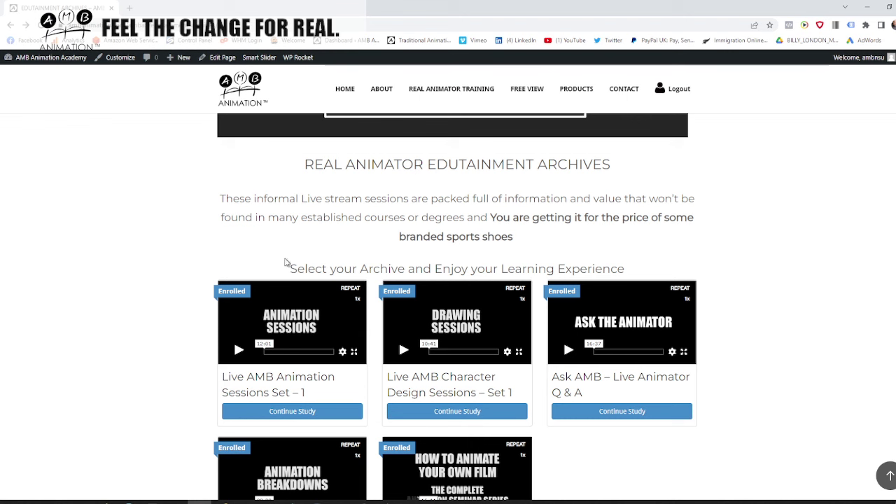
scroll(340, 248, "down", 2)
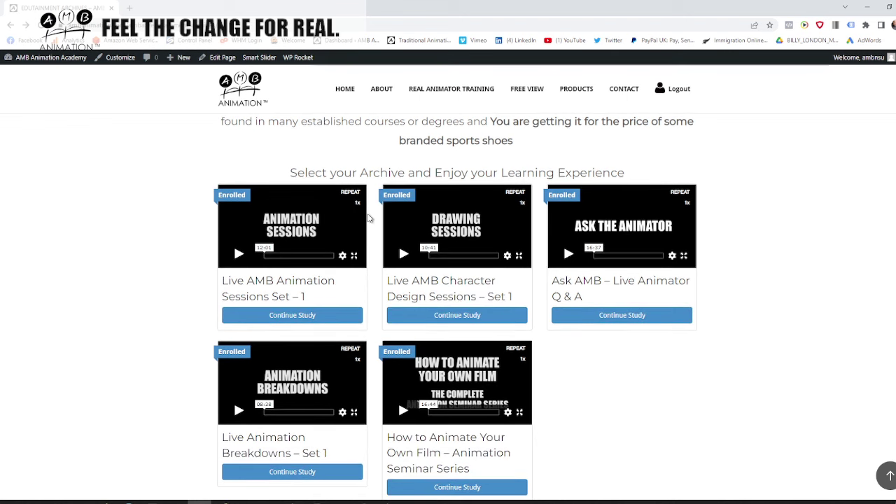
- Return to the Real Animator Training Library page and review its welcome text, membership pricing and areas of study
left_click(12, 26)
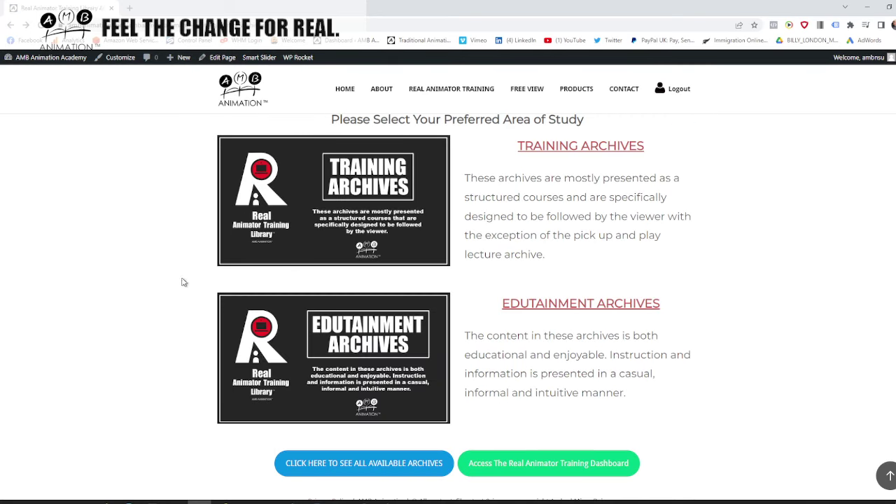
scroll(741, 192, "up", 3)
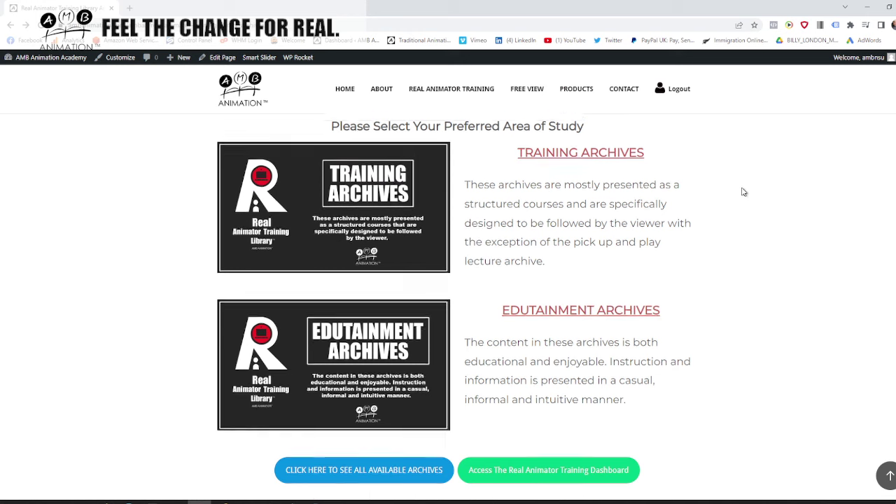
scroll(743, 198, "up", 3)
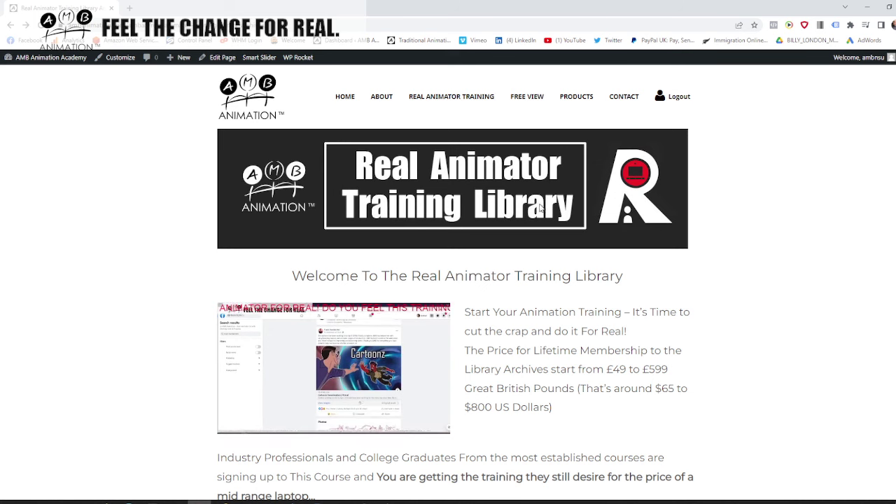
scroll(555, 217, "down", 1)
scroll(555, 218, "down", 1)
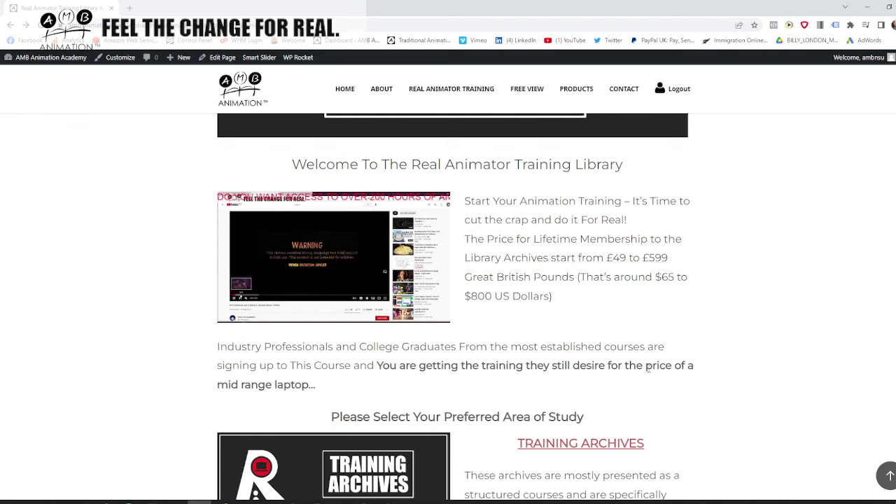
scroll(459, 358, "down", 1)
scroll(459, 360, "down", 4)
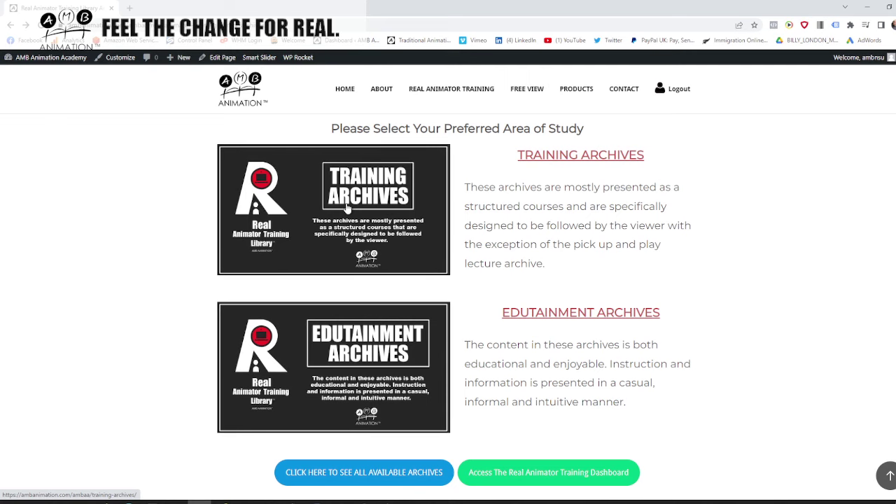
scroll(325, 309, "up", 3)
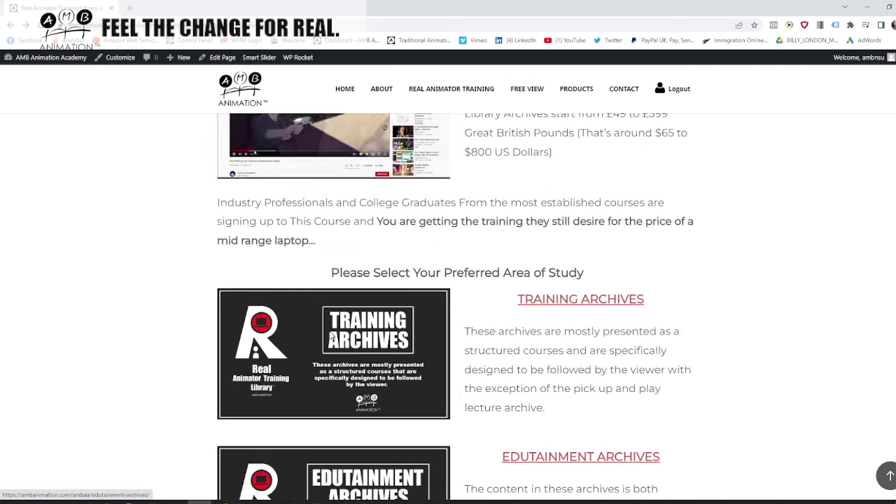
scroll(350, 280, "up", 1)
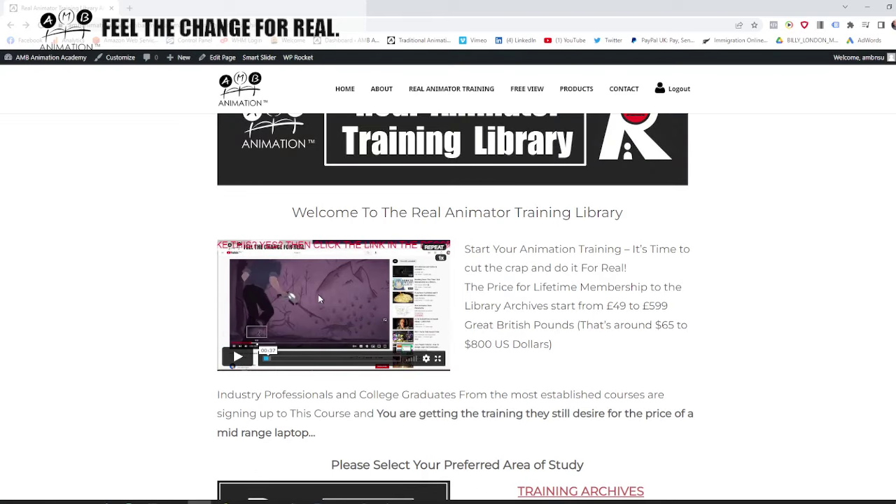
- Examine the Training Archives and Edutainment Archives descriptions and the archive and dashboard links, then return to the page banner
scroll(315, 295, "down", 1)
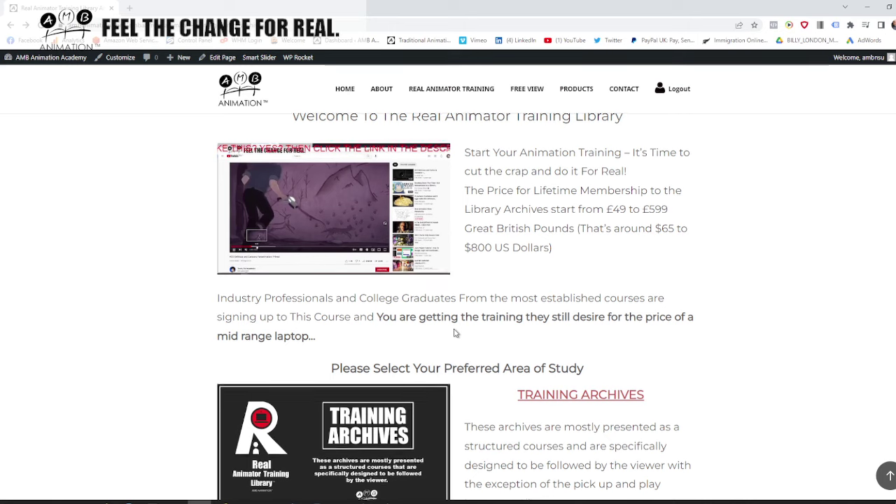
scroll(453, 333, "down", 1)
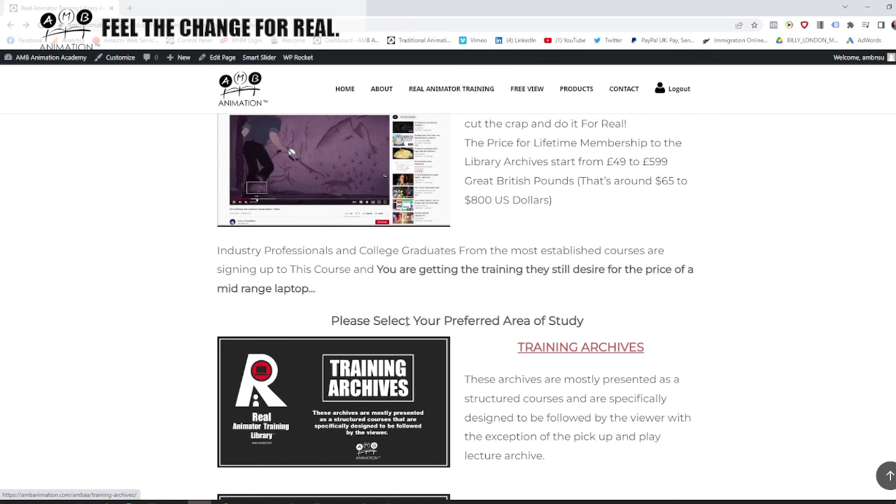
scroll(335, 335, "down", 1)
scroll(336, 337, "up", 1)
scroll(436, 374, "down", 2)
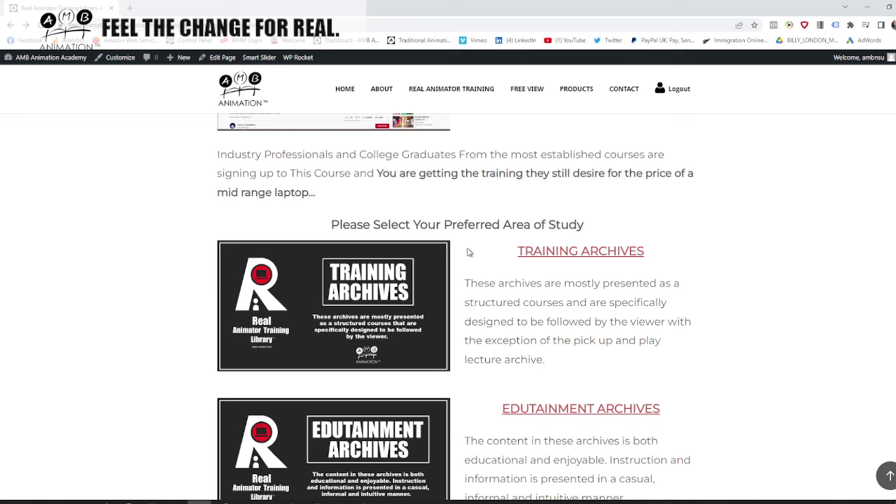
scroll(467, 265, "down", 1)
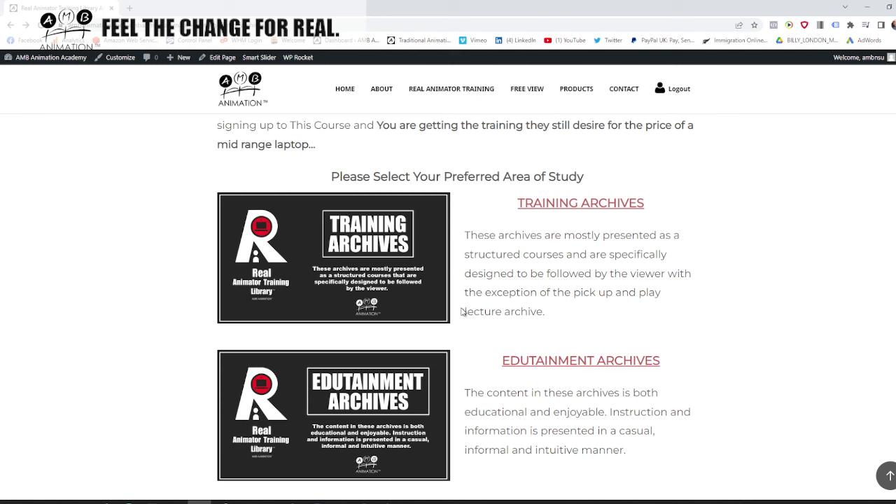
scroll(462, 311, "up", 2)
scroll(464, 308, "up", 3)
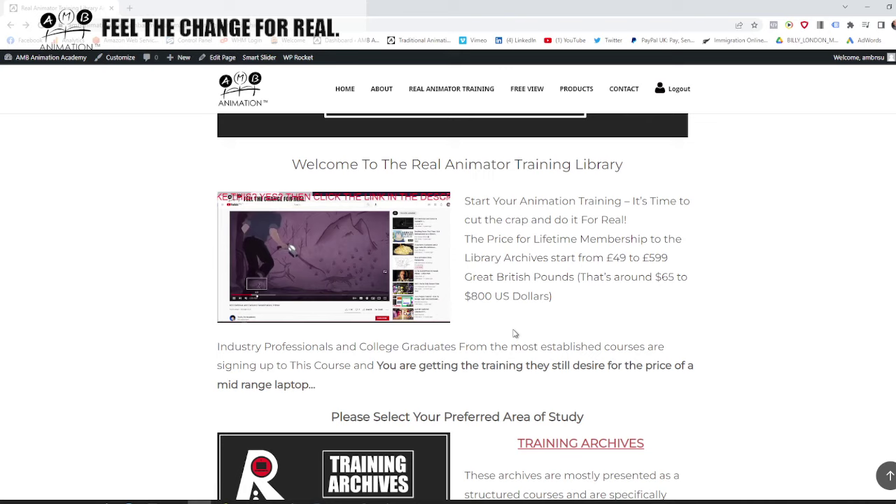
scroll(514, 333, "down", 3)
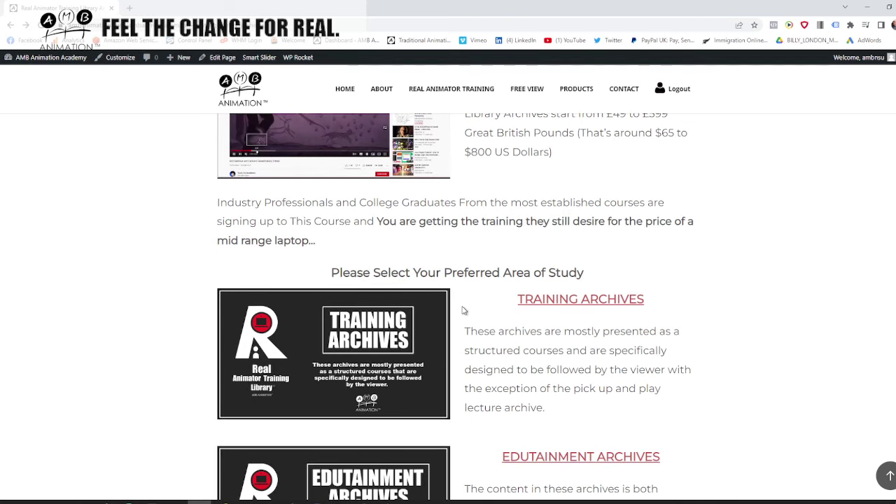
scroll(461, 308, "down", 3)
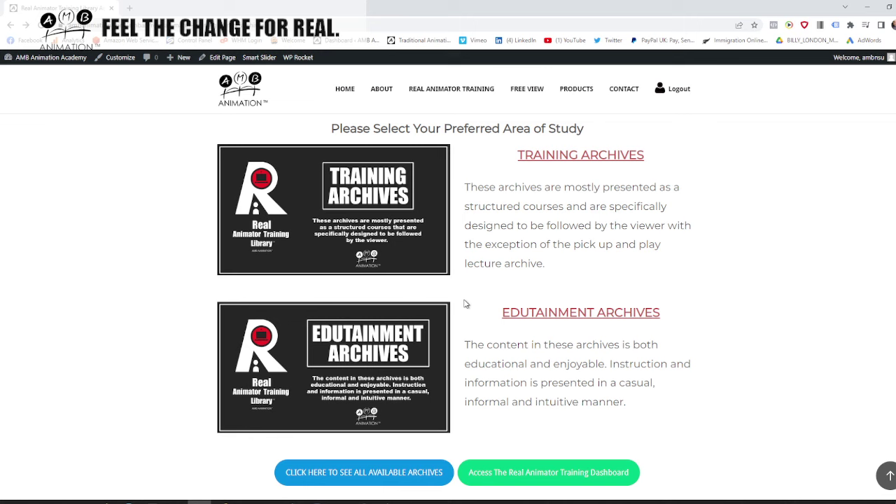
scroll(463, 303, "down", 1)
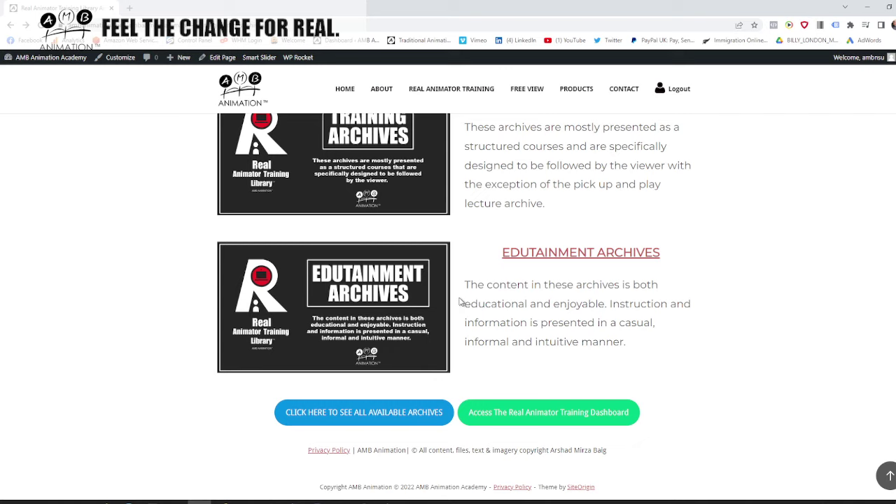
scroll(462, 303, "up", 8)
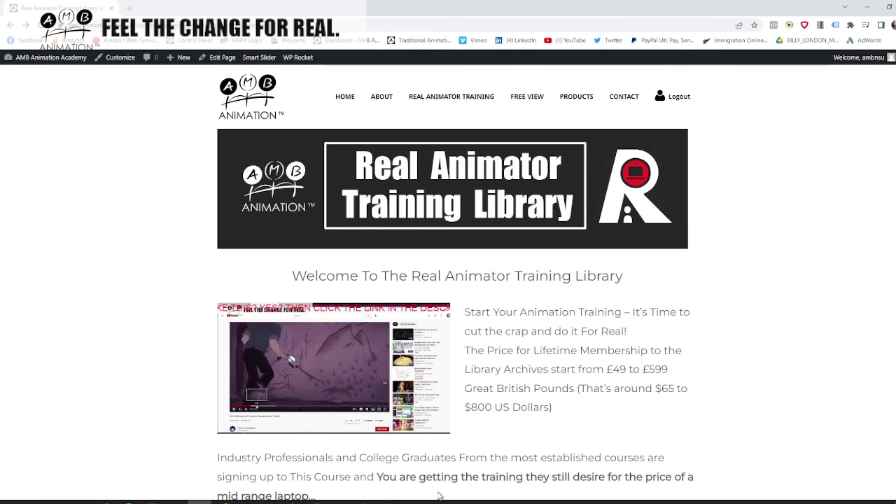
- Switch to Toon Boom Storyboard Pro and scrub back and forth through the final scene's character animation to review its motion
left_click(387, 501)
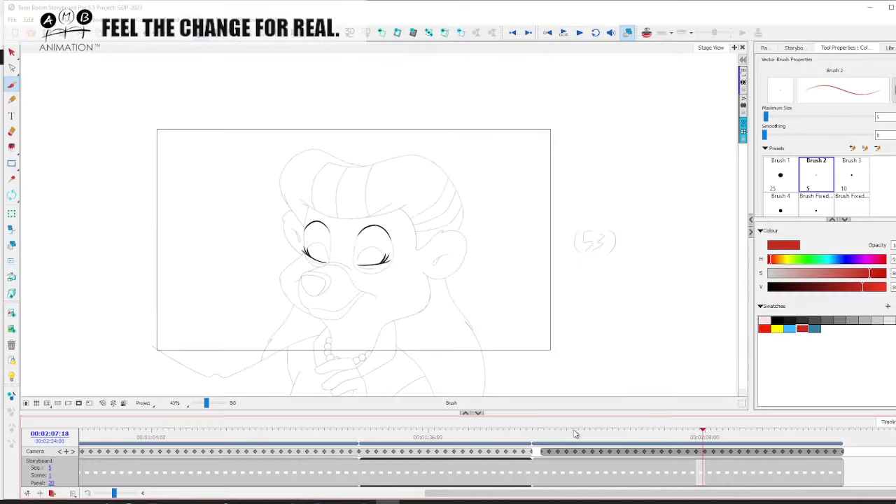
left_click_drag(538, 438, 836, 422)
left_click_drag(536, 437, 666, 429)
mouse_move(744, 431)
left_mouse_down()
mouse_move(843, 433)
mouse_move(523, 446)
mouse_move(651, 445)
left_mouse_up()
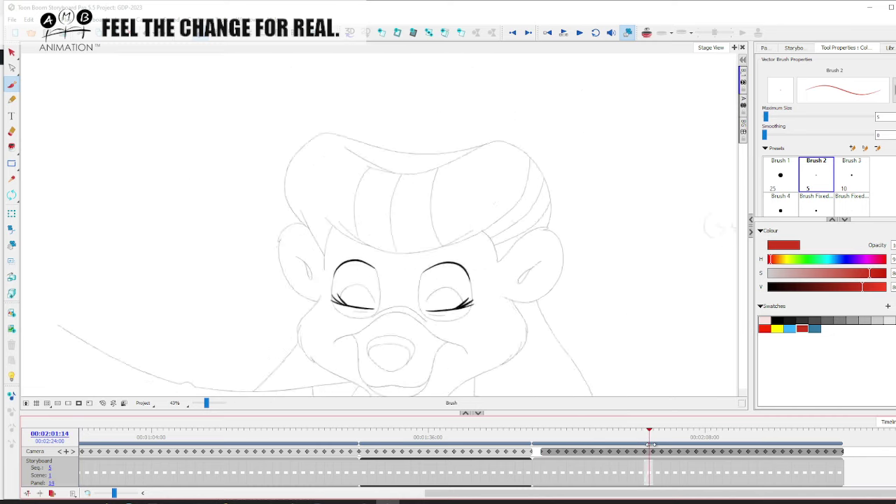
left_click_drag(751, 445, 817, 445)
mouse_move(696, 452)
left_mouse_down()
mouse_move(540, 451)
mouse_move(649, 451)
left_mouse_up()
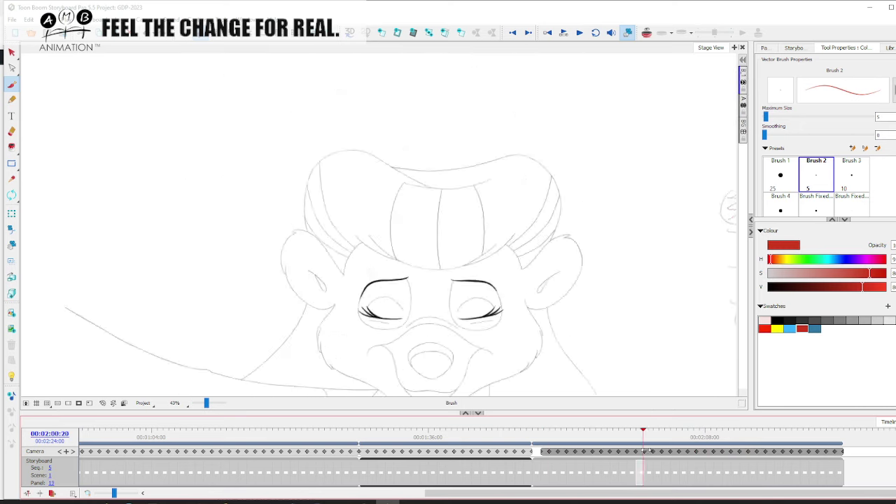
mouse_move(730, 452)
left_mouse_down()
mouse_move(840, 452)
mouse_move(514, 455)
mouse_move(836, 454)
mouse_move(538, 459)
mouse_move(699, 473)
mouse_move(828, 454)
mouse_move(831, 461)
left_mouse_up()
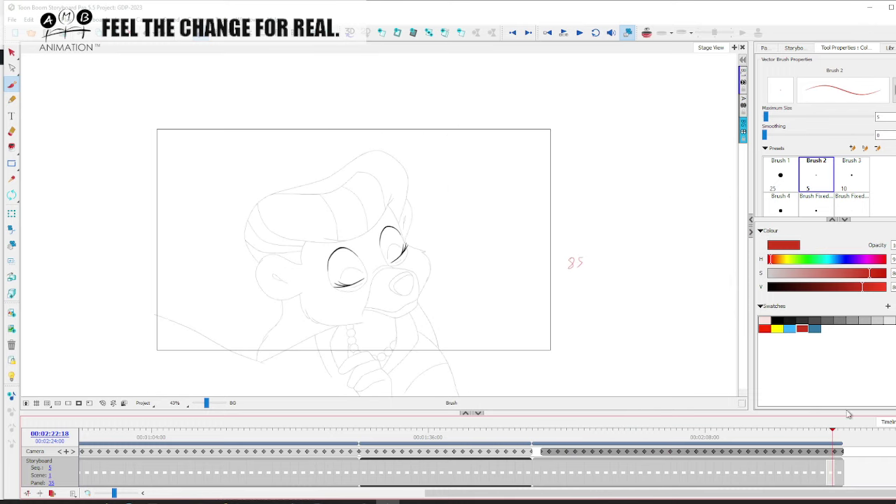